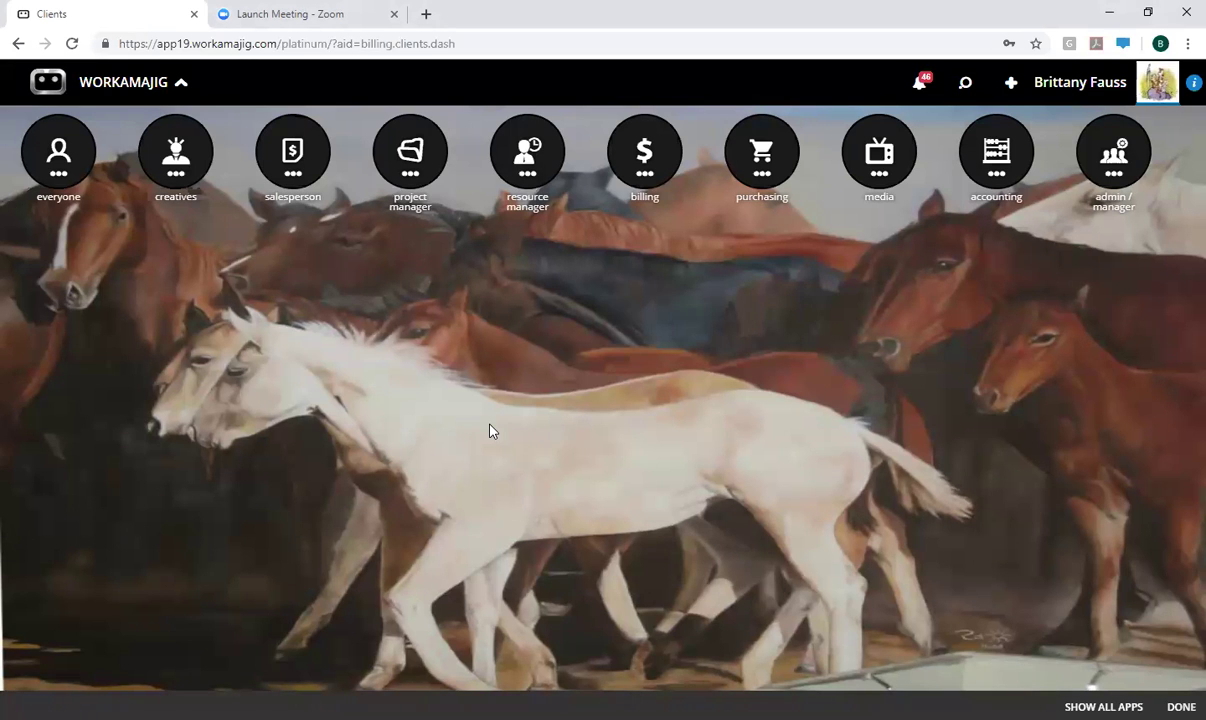
Step: Look through the apps available for the creatives, salesperson and project manager roles
left_click(180, 165)
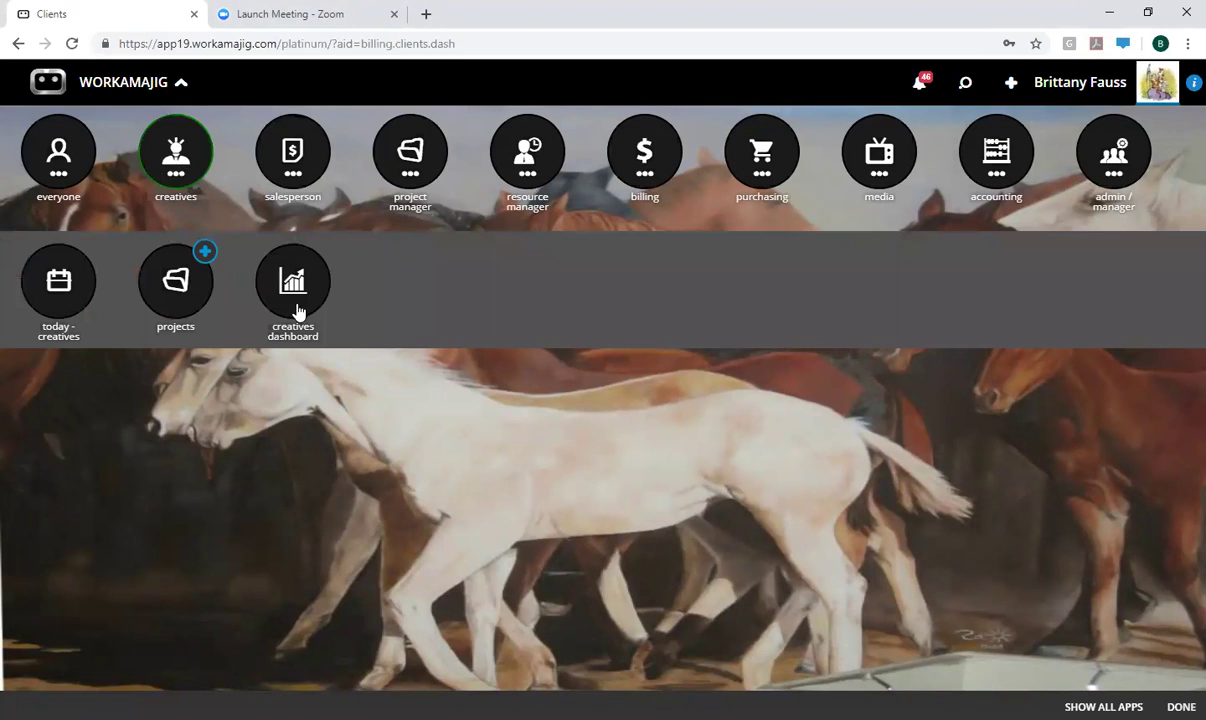
left_click(285, 165)
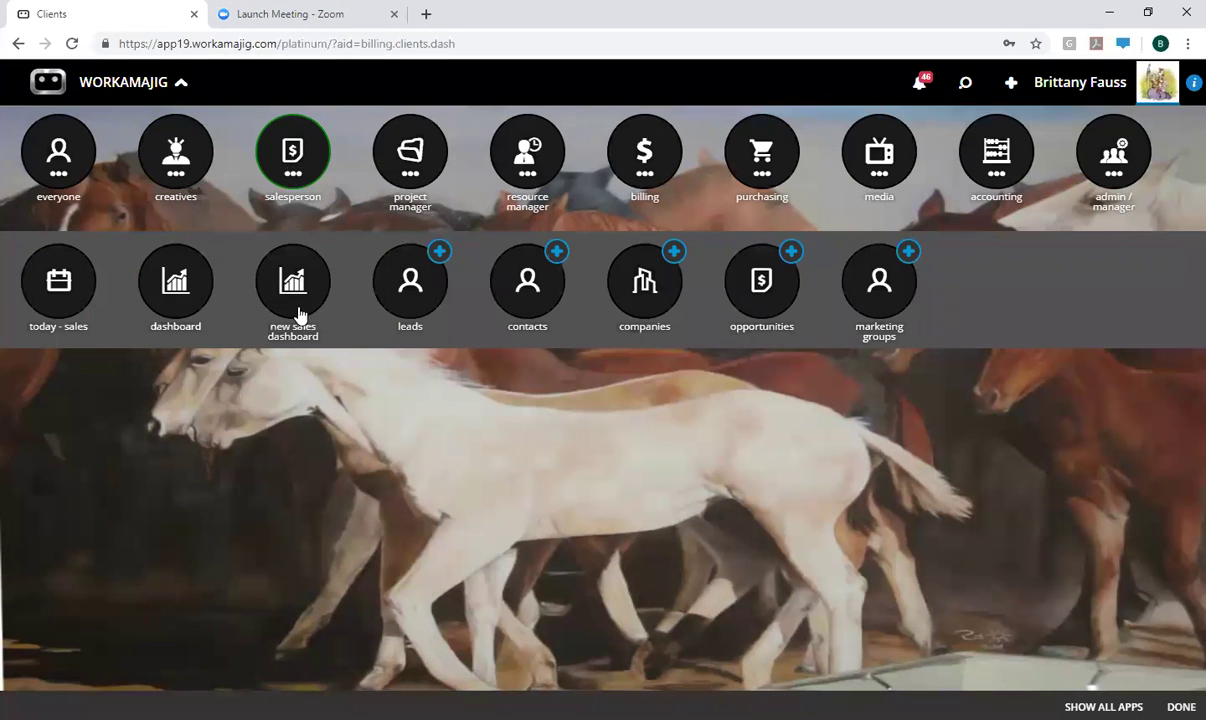
left_click(376, 160)
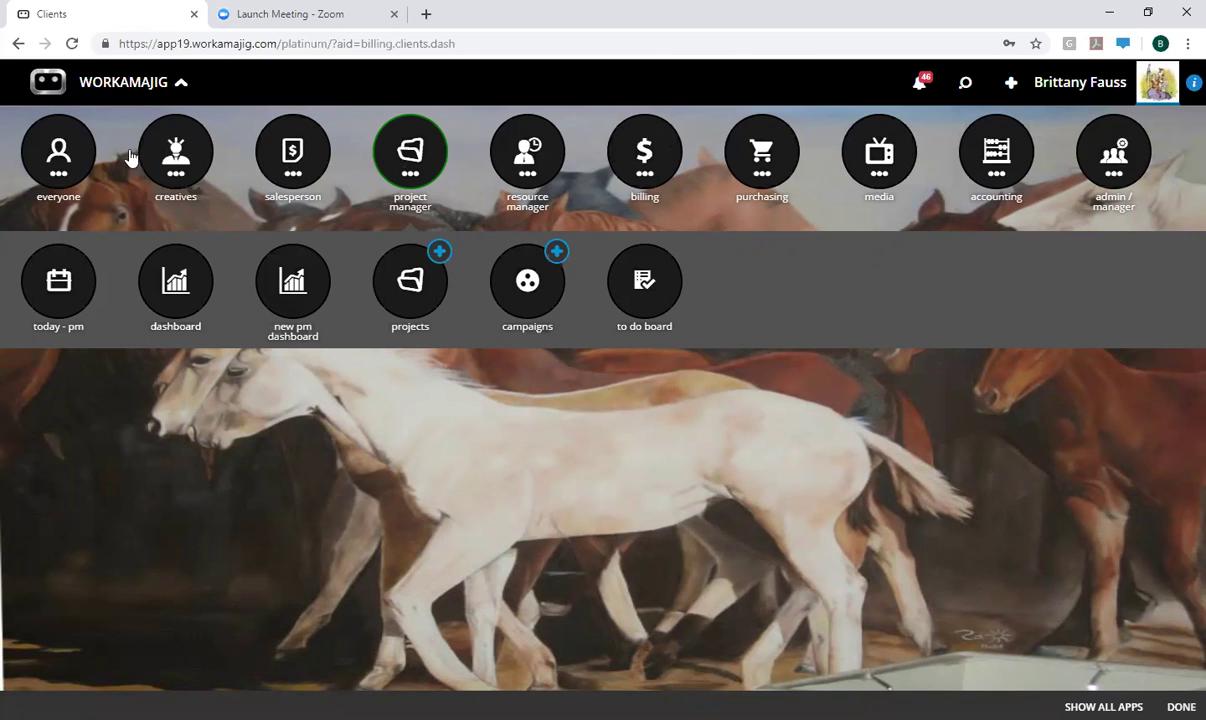
Step: Open the Security Settings in the admin / manager System Setup
left_click(1128, 158)
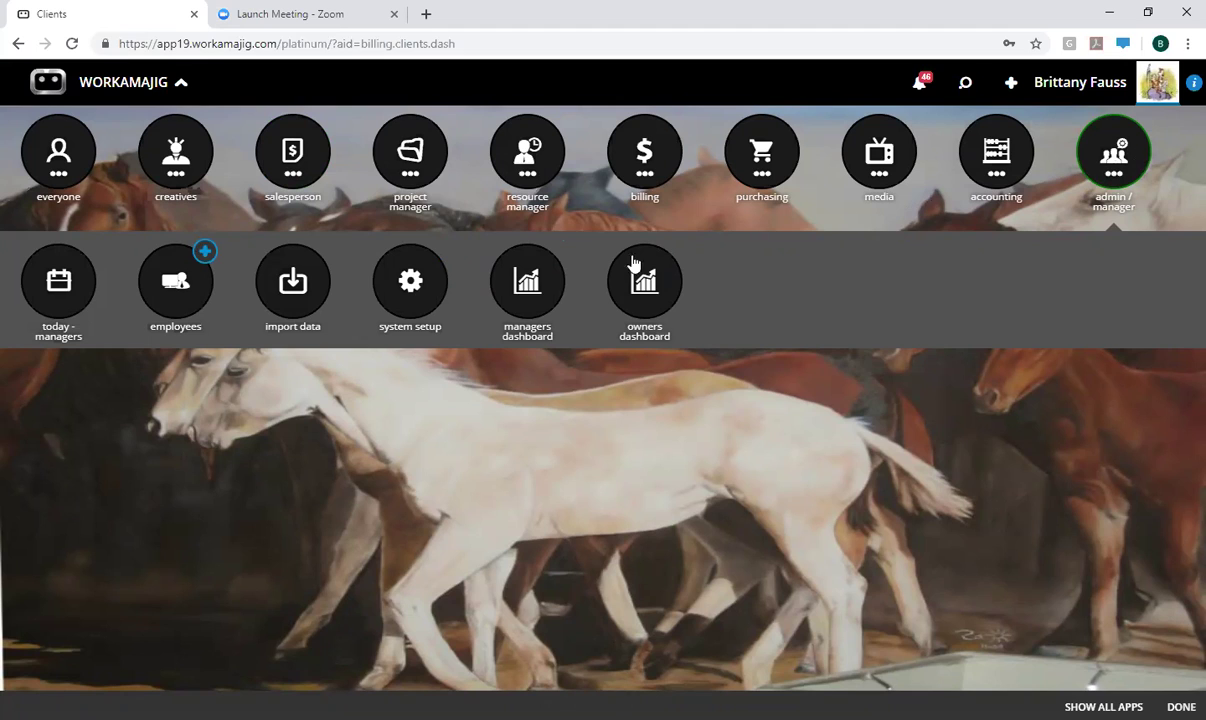
left_click(410, 282)
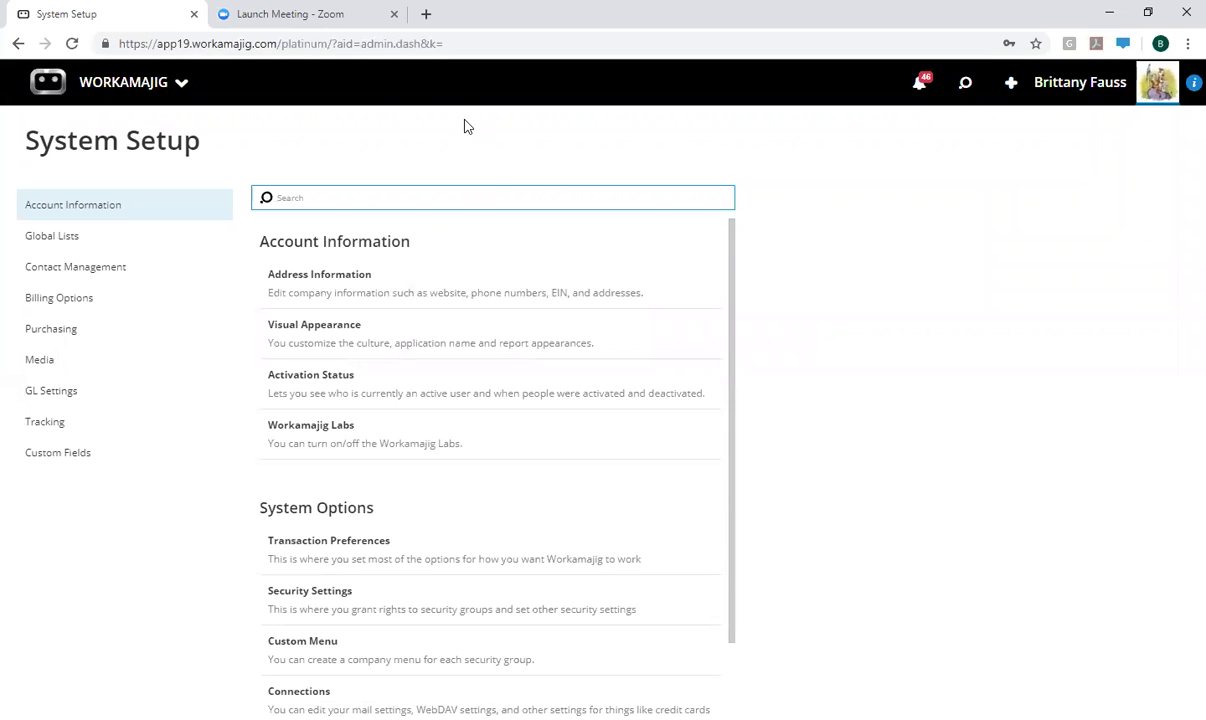
left_click(318, 597)
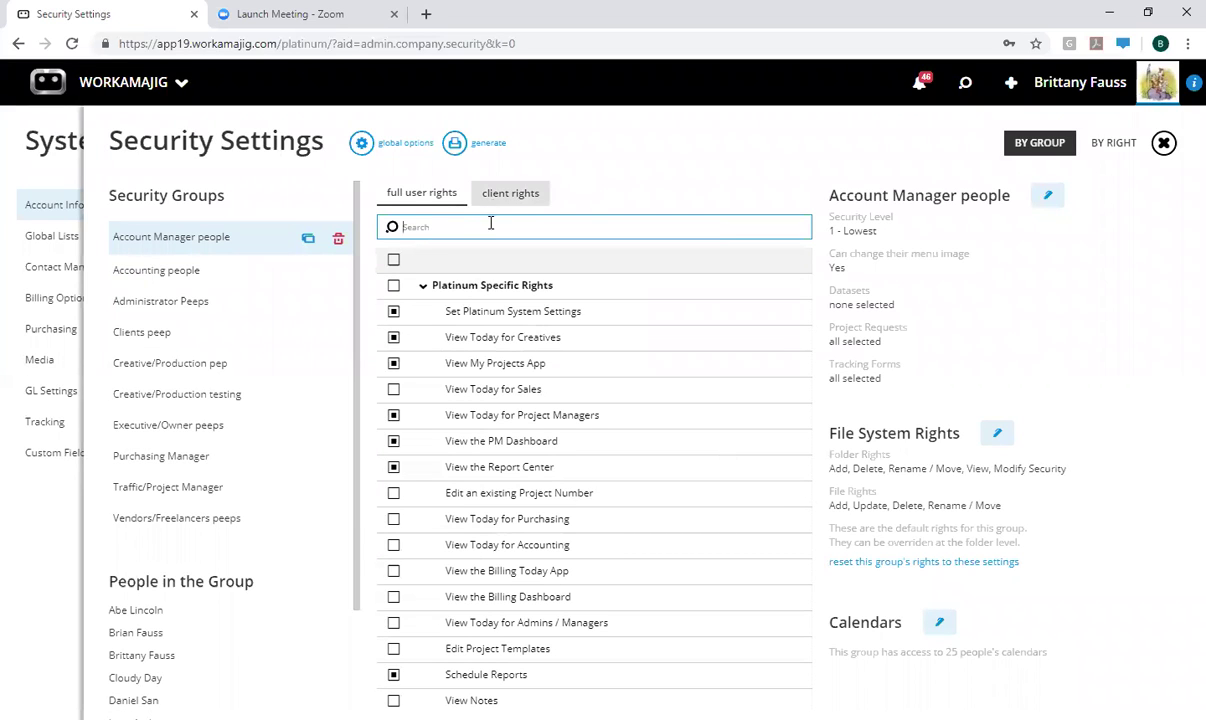
Step: Search the Account Manager people group's full user rights for "dash" to review the dashboard rights, and clear the search
type("das")
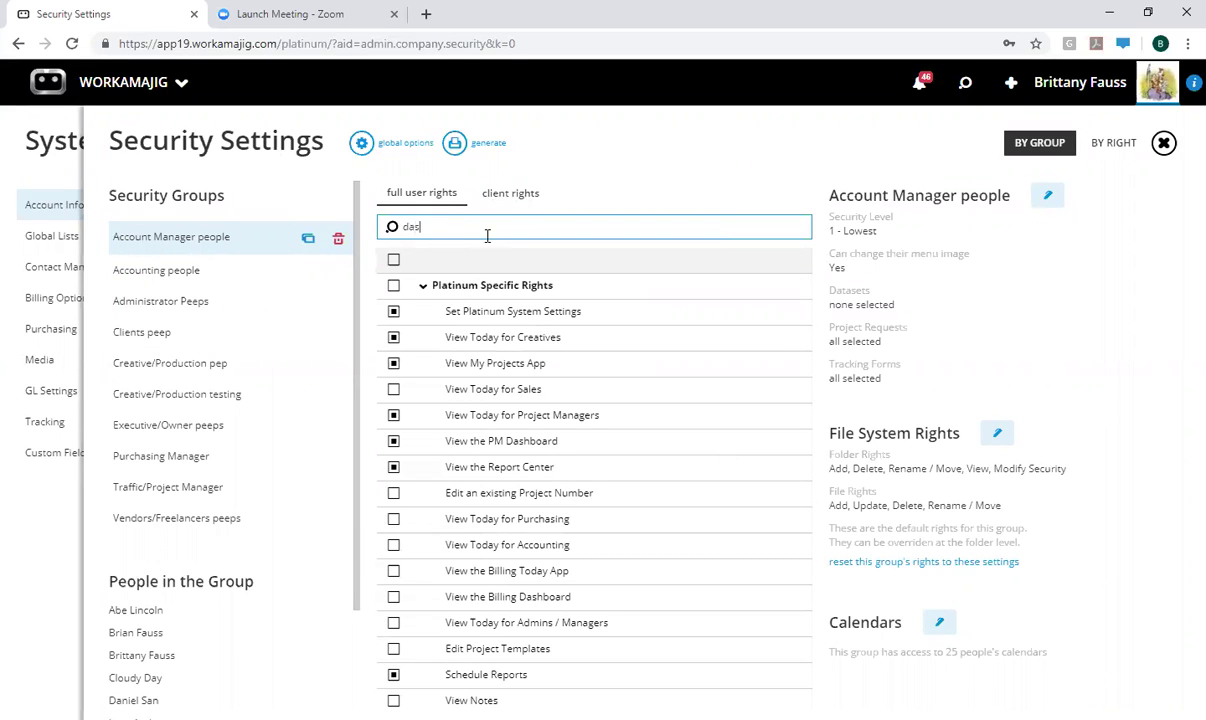
type("h")
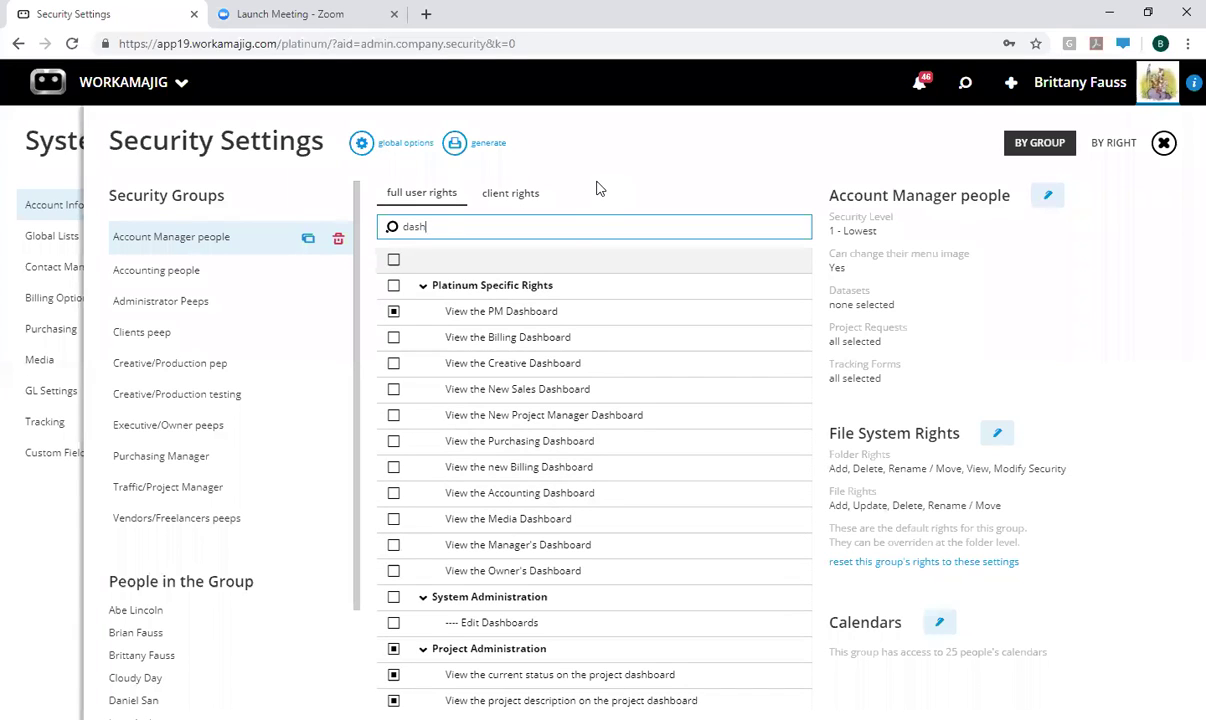
key("BackSpace")
key("BackSpace")
key("BackSpace")
key("BackSpace")
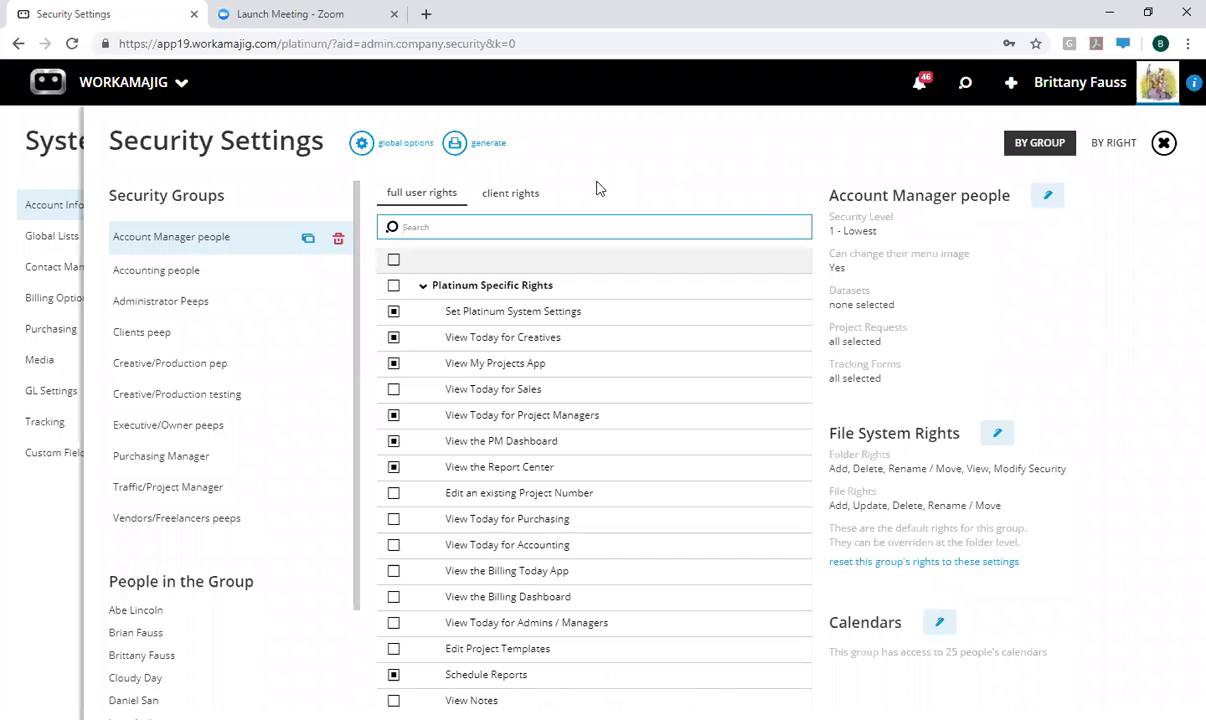
Step: Search the group's full user rights for "run" and for "des" to check the custom report rights
type("run")
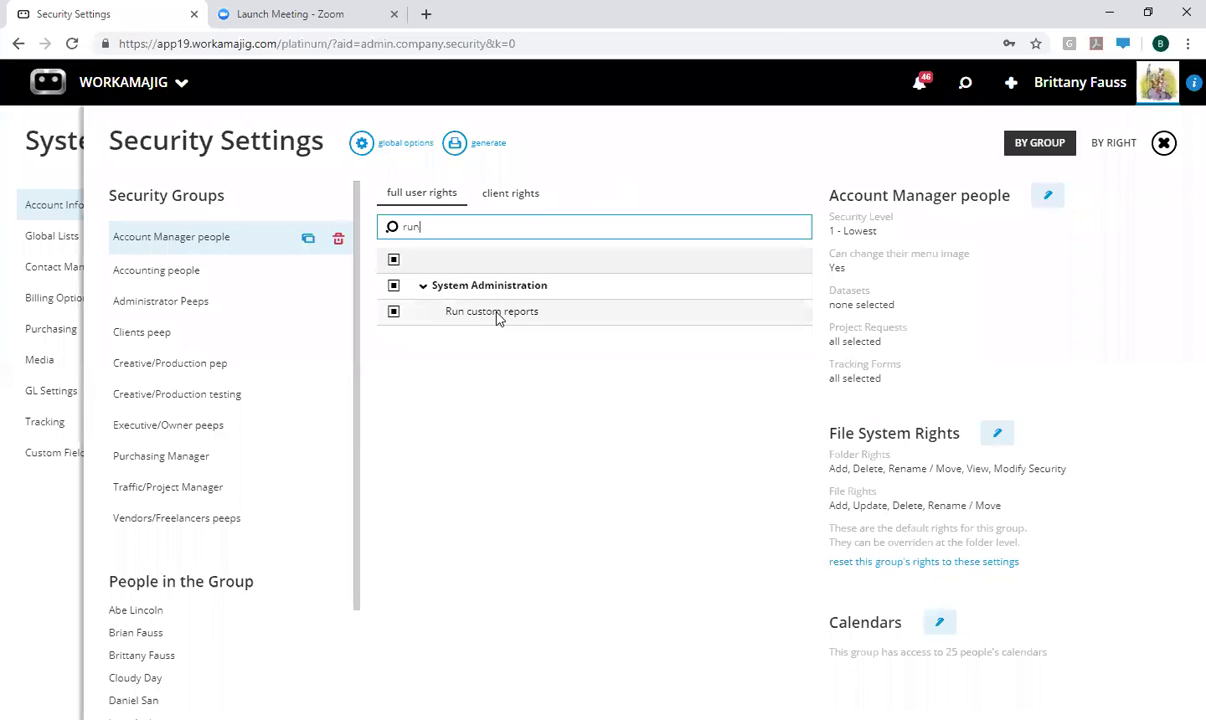
key("BackSpace")
key("BackSpace")
key("BackSpace")
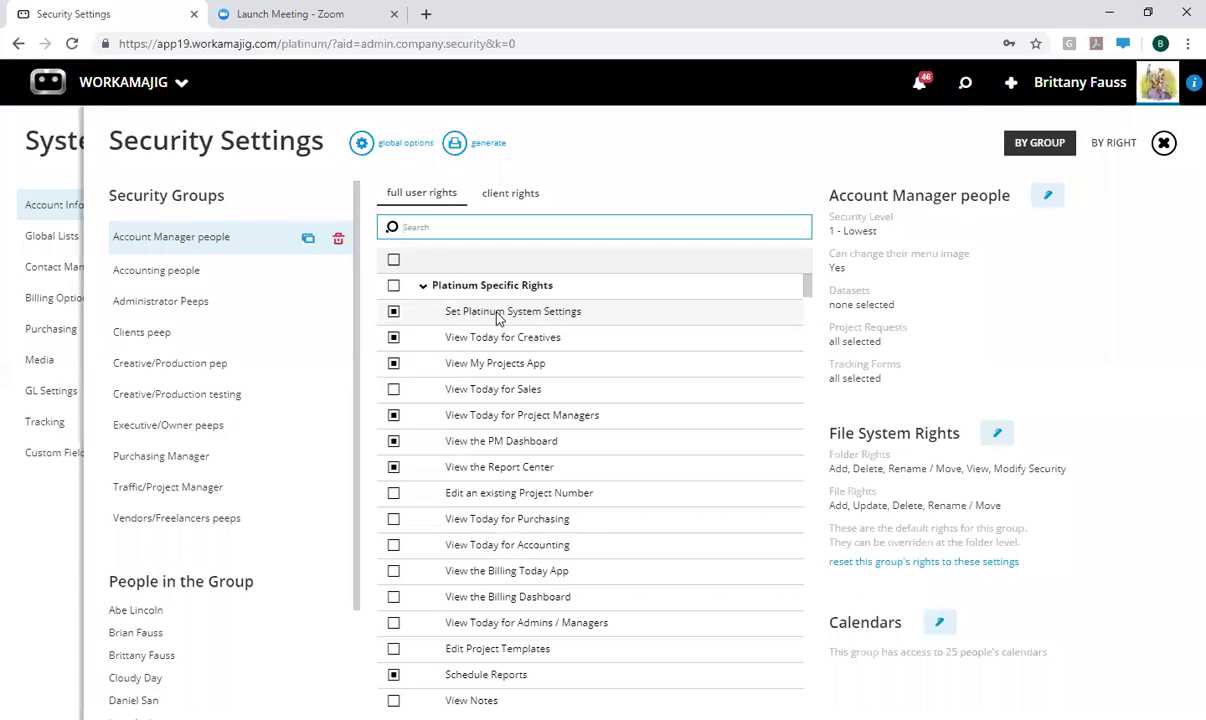
type("des")
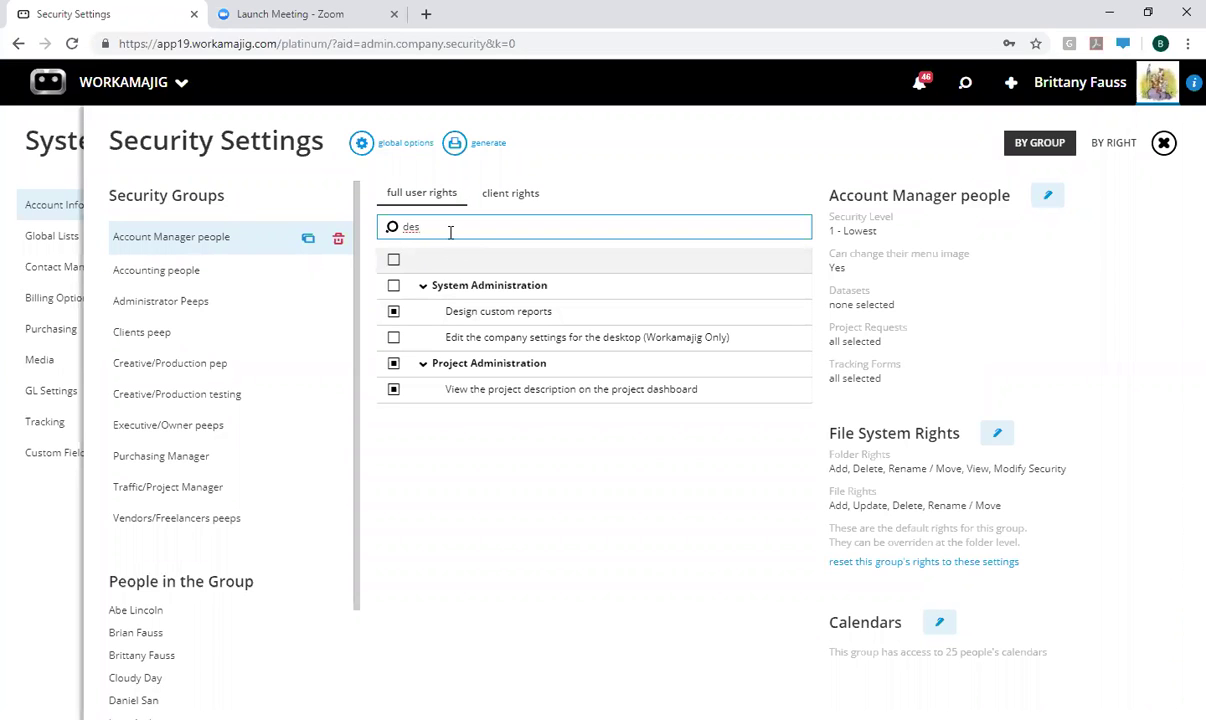
Step: Review the Dashboard and Reports rights in the group's unfiltered list and close the Security Settings
key("BackSpace")
key("BackSpace")
key("BackSpace")
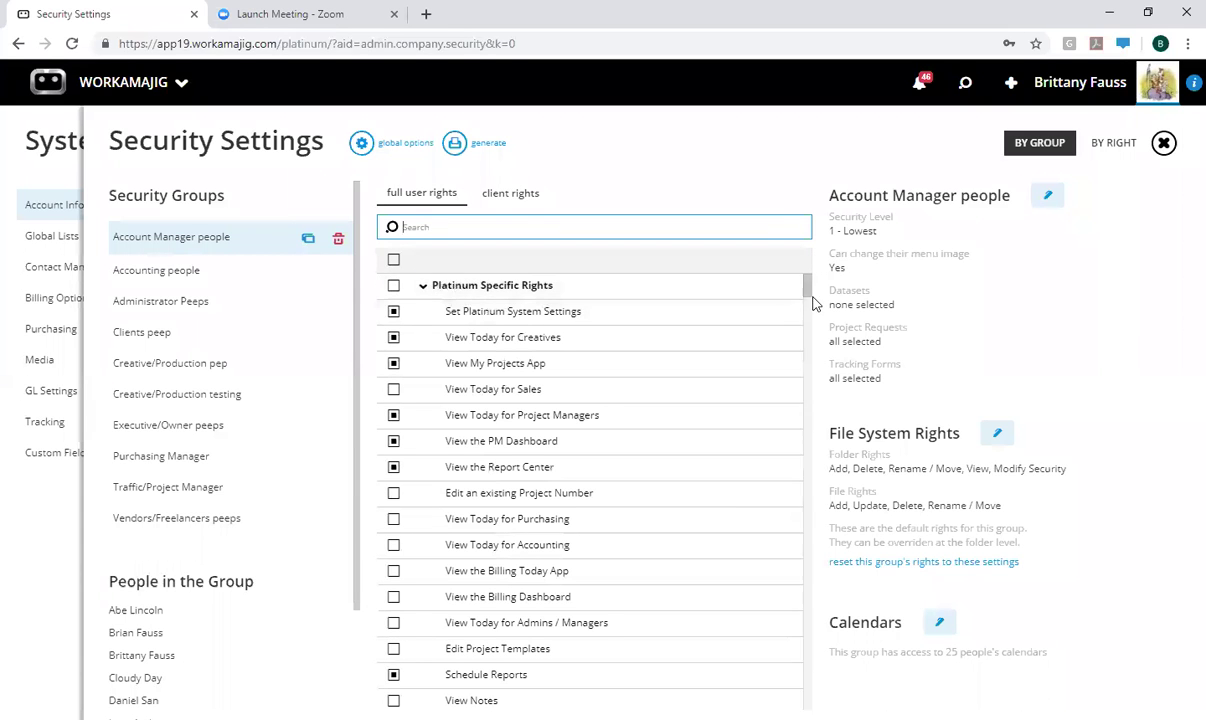
left_click_drag(804, 286, 802, 620)
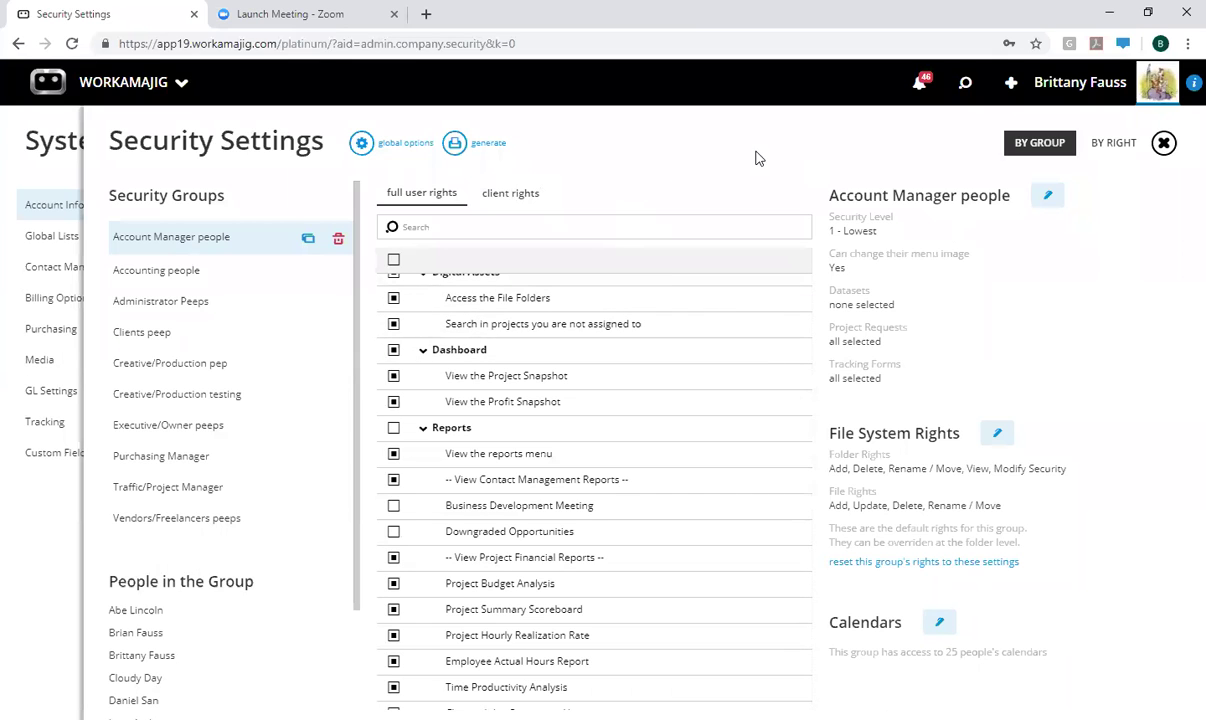
left_click(1163, 143)
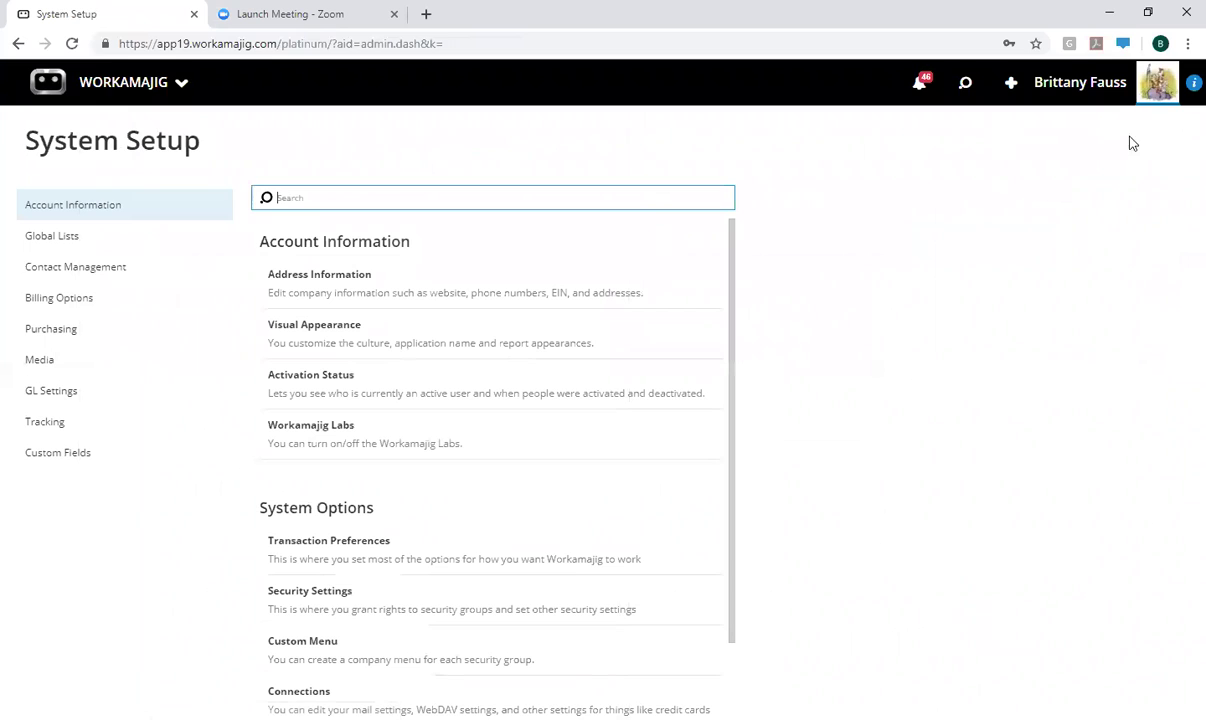
Step: Open the creatives dashboard from the creatives role
left_click(148, 90)
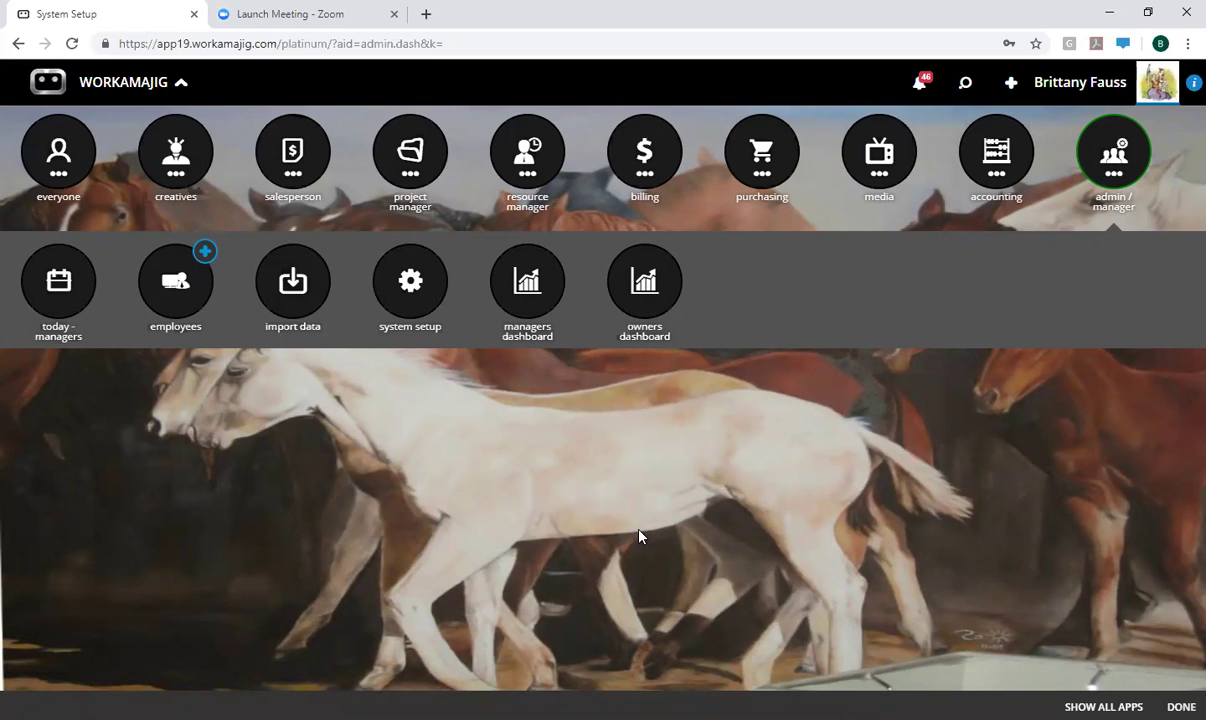
left_click(170, 158)
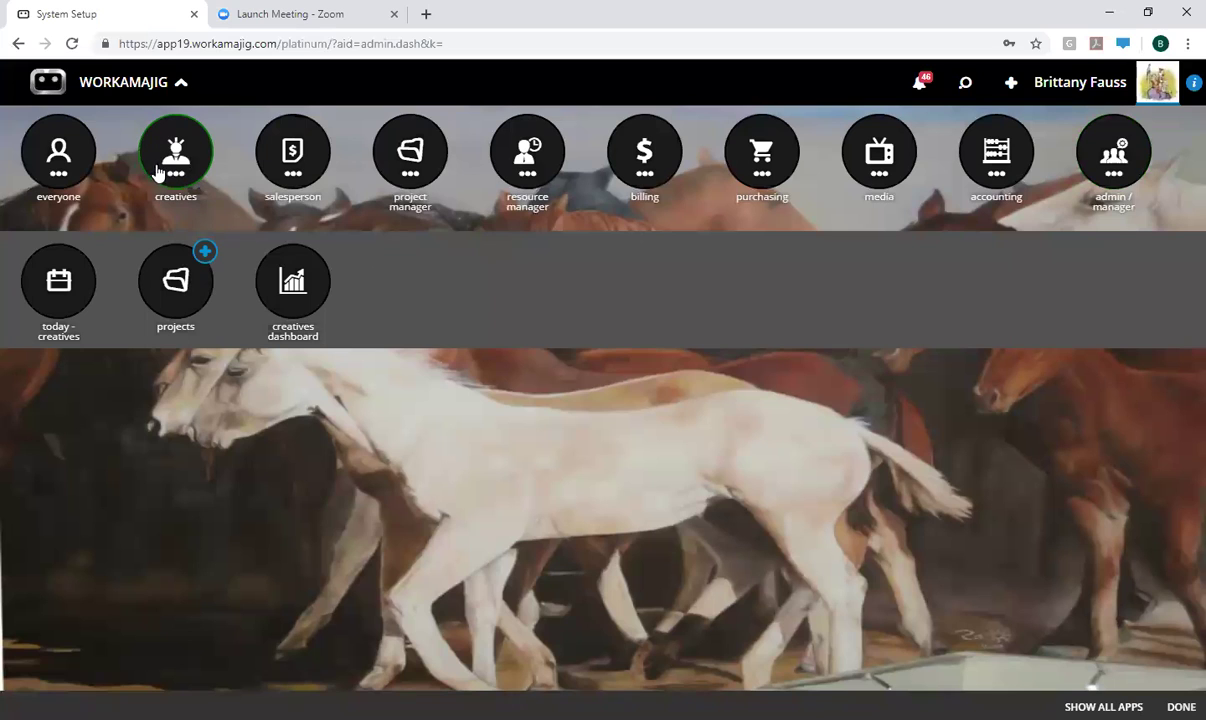
left_click(293, 284)
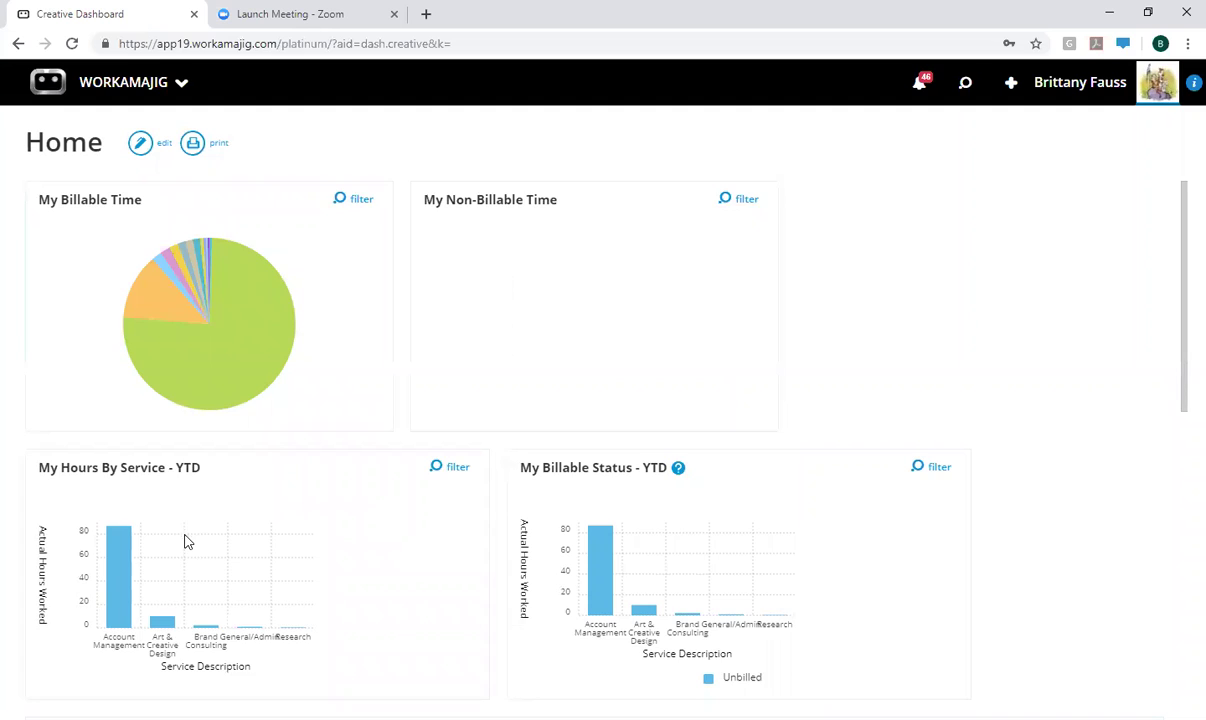
Step: Look over all the widgets on the creatives dashboard, down to Timesheet Submitted on Time and back up
scroll(183, 538, "down", 3)
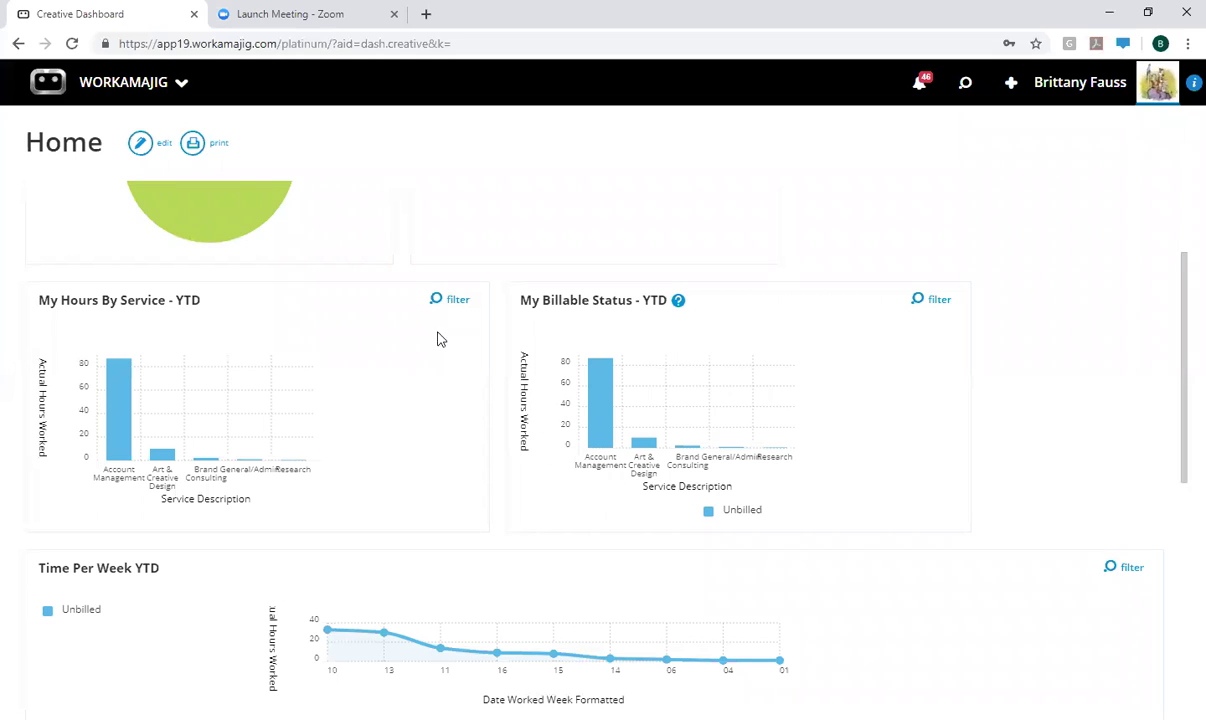
scroll(389, 491, "up", 3)
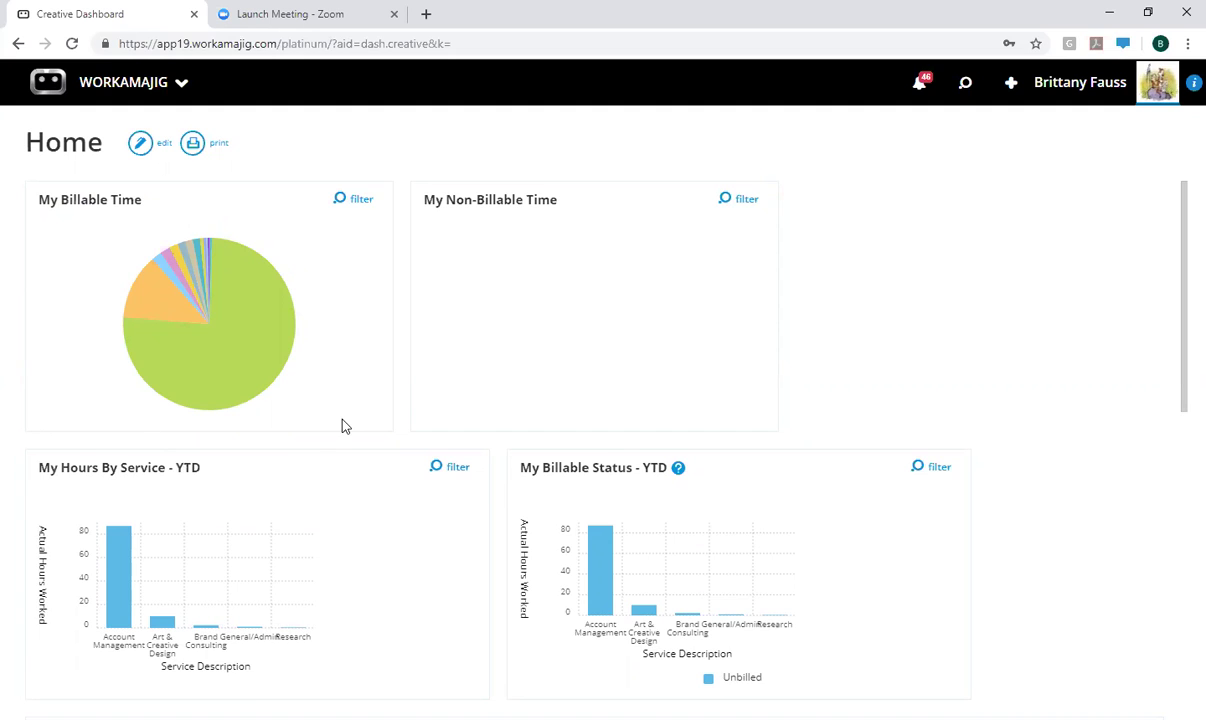
scroll(330, 405, "down", 3)
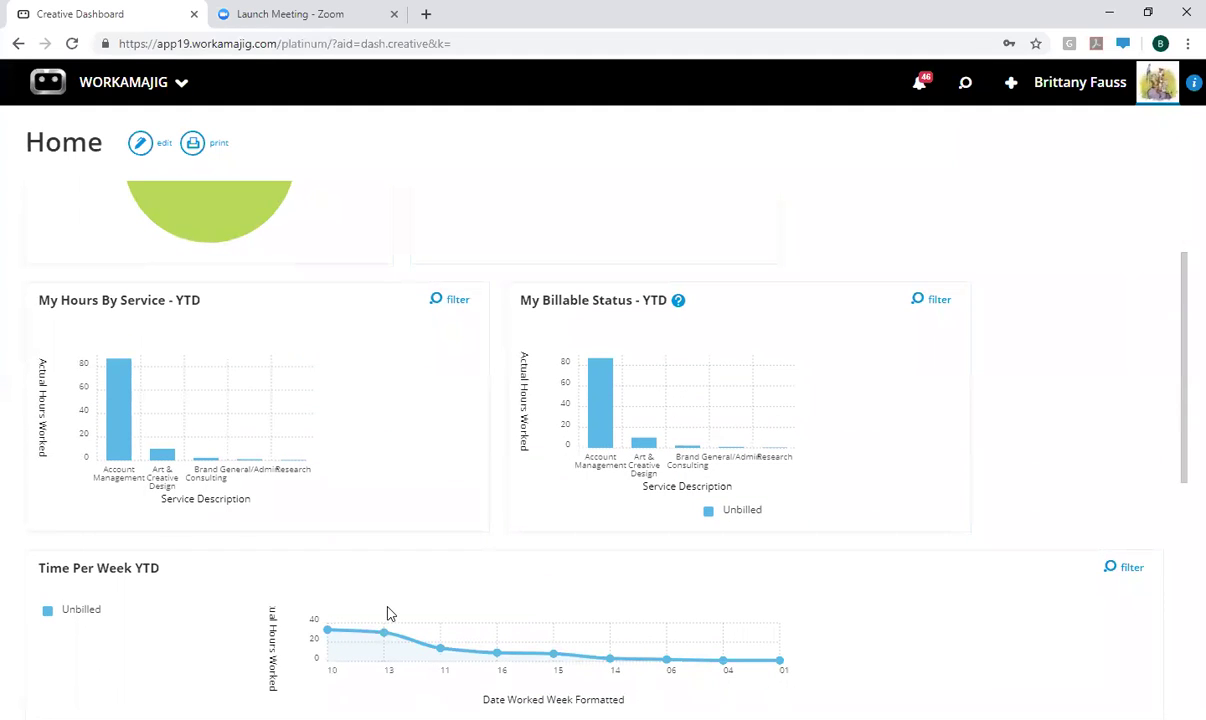
scroll(390, 610, "down", 3)
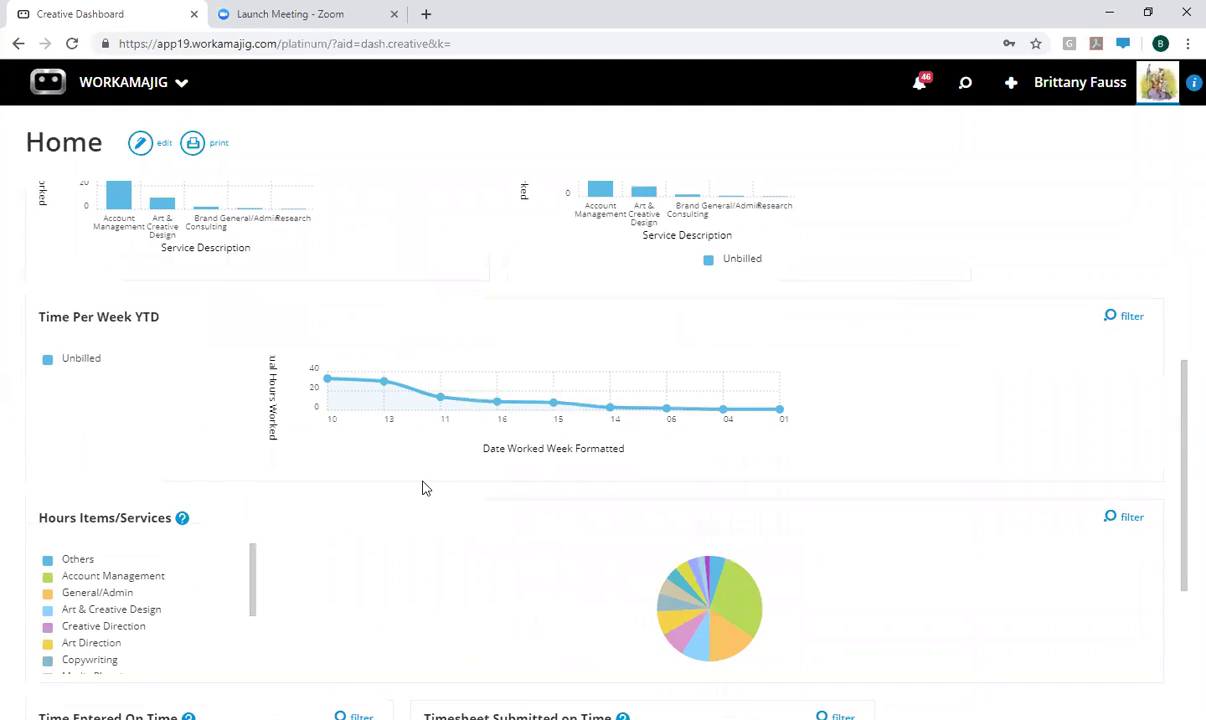
scroll(422, 487, "down", 3)
scroll(422, 487, "down", 2)
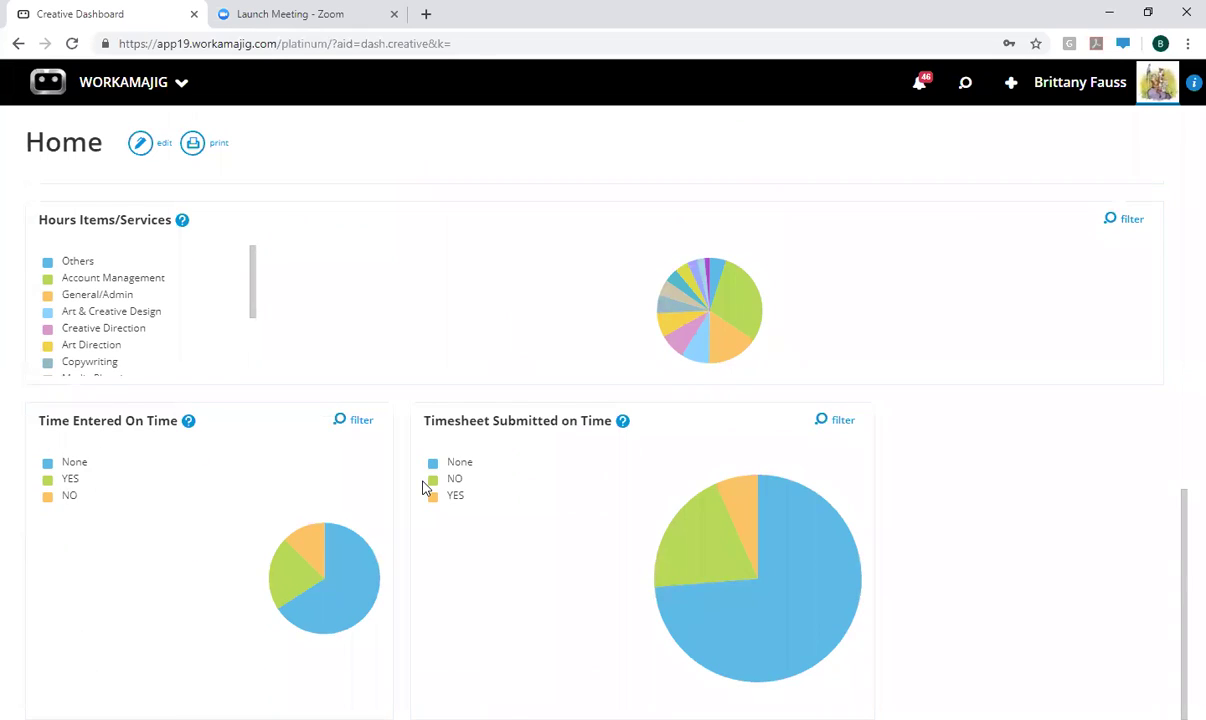
scroll(422, 487, "up", 10)
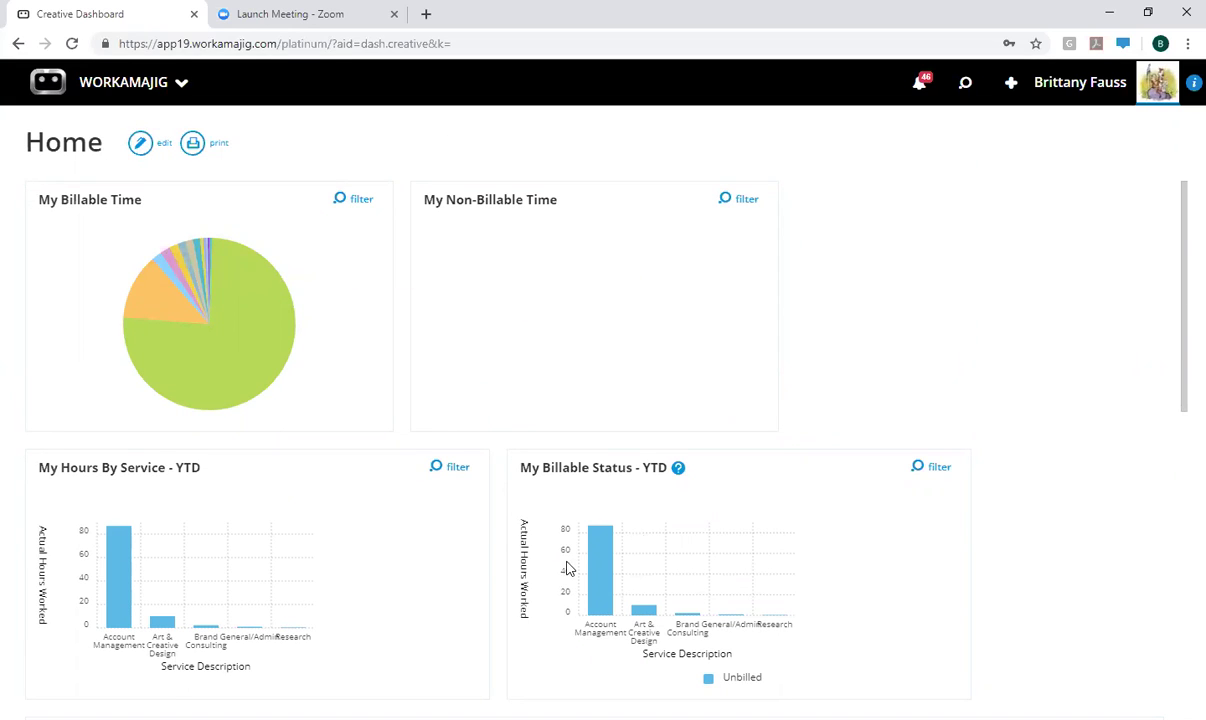
Step: Inspect the filter criteria of the My Billable Time widget and close them without searching
left_click(346, 203)
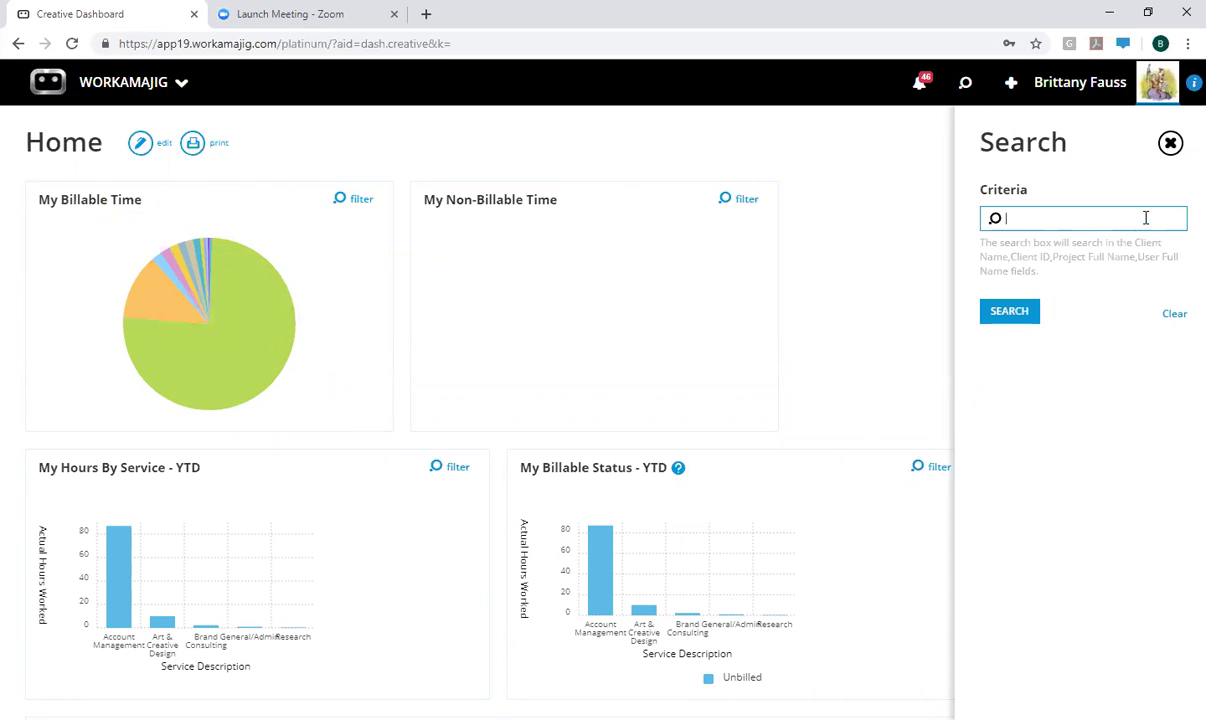
left_click(1090, 165)
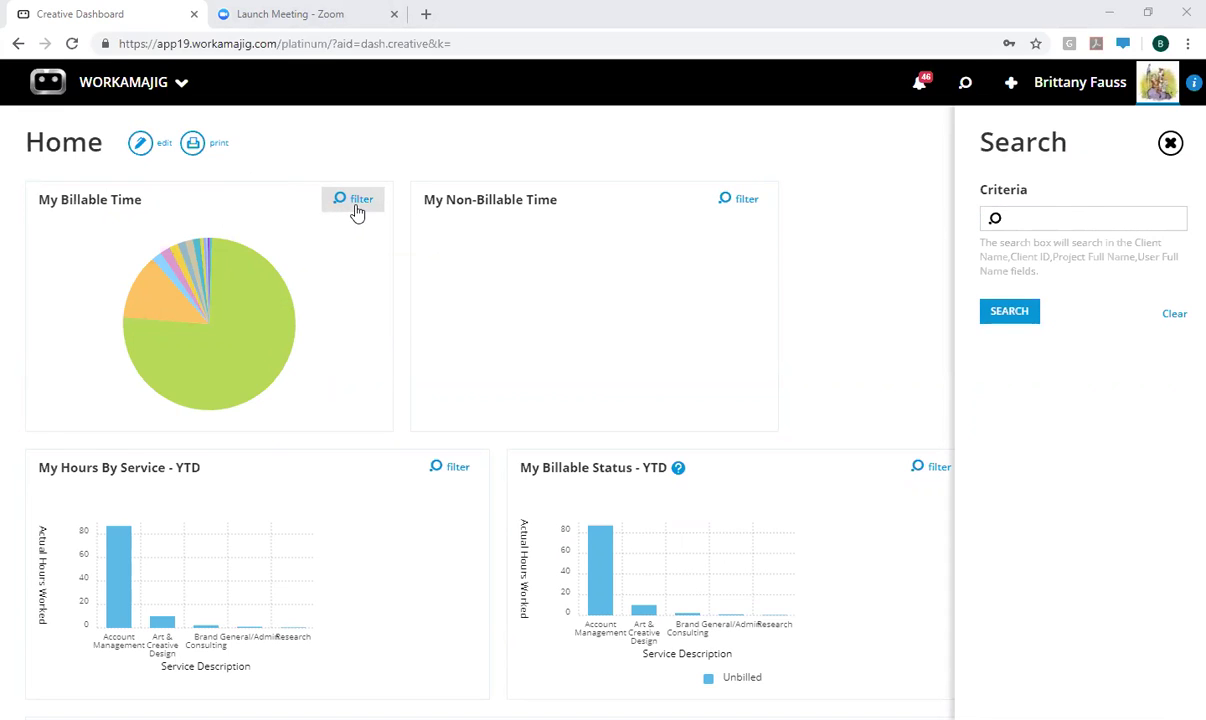
left_click(1170, 143)
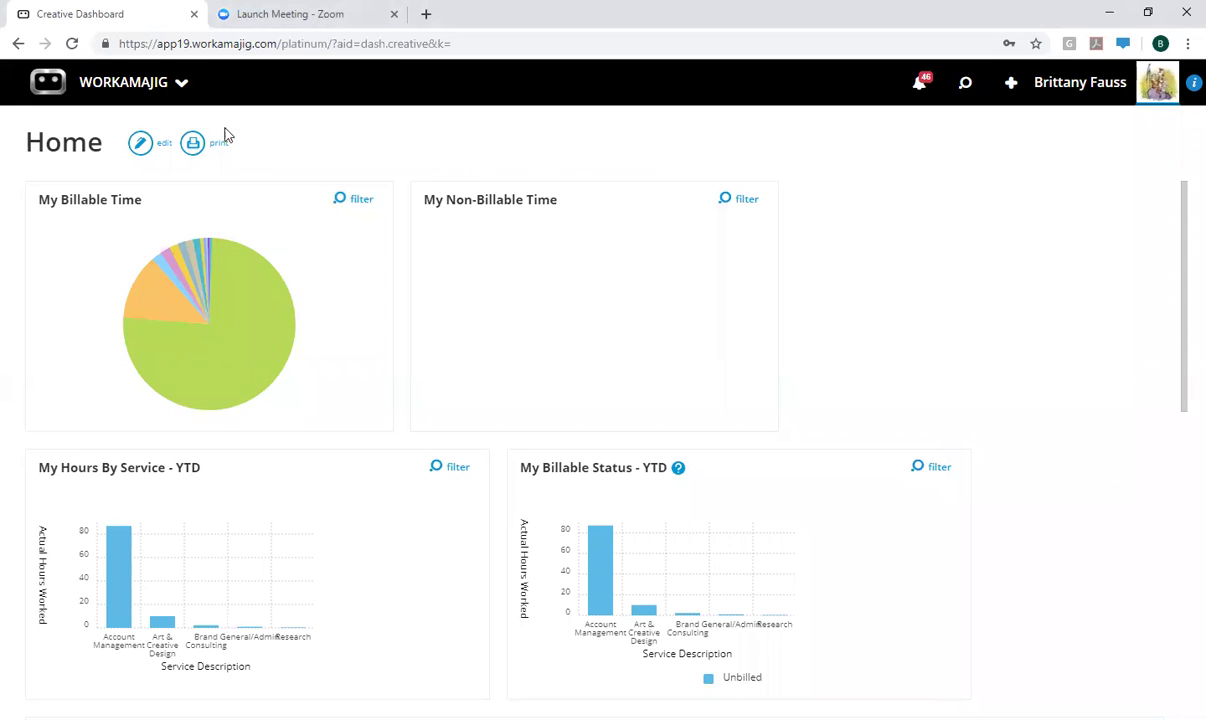
Step: Examine the details of individual slices and bars in the My Billable Time and My Hours By Service - YTD charts
mouse_move(268, 258)
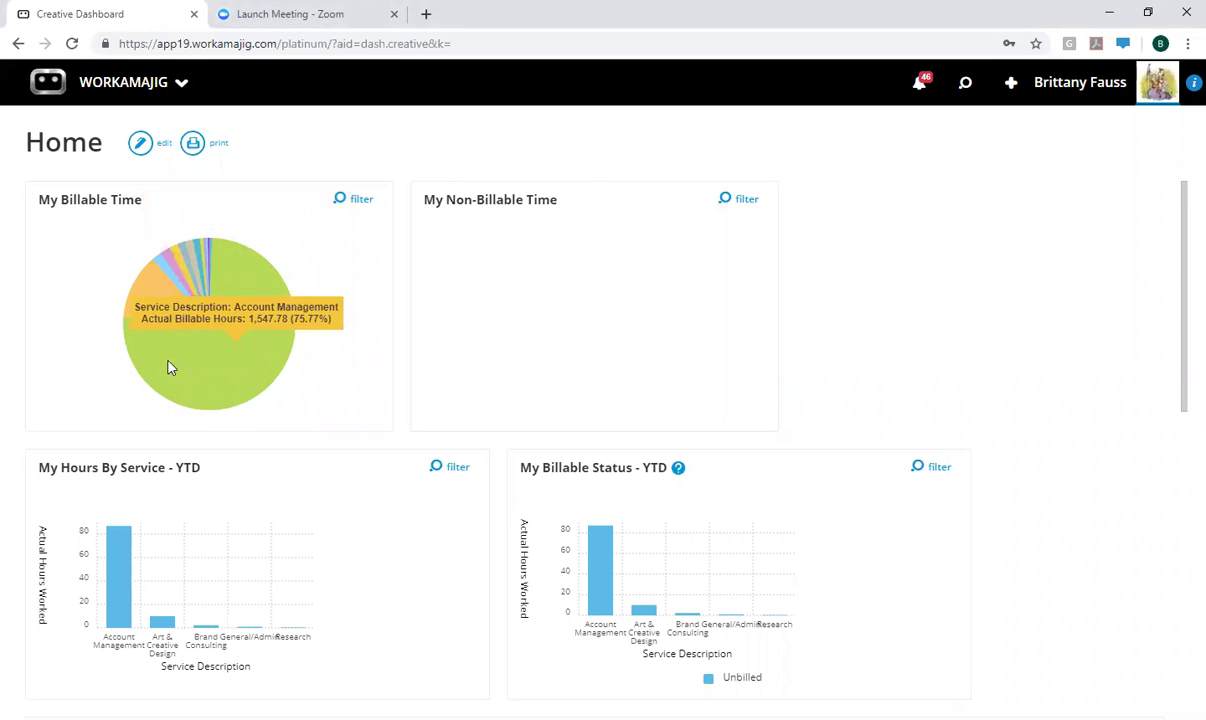
mouse_move(198, 267)
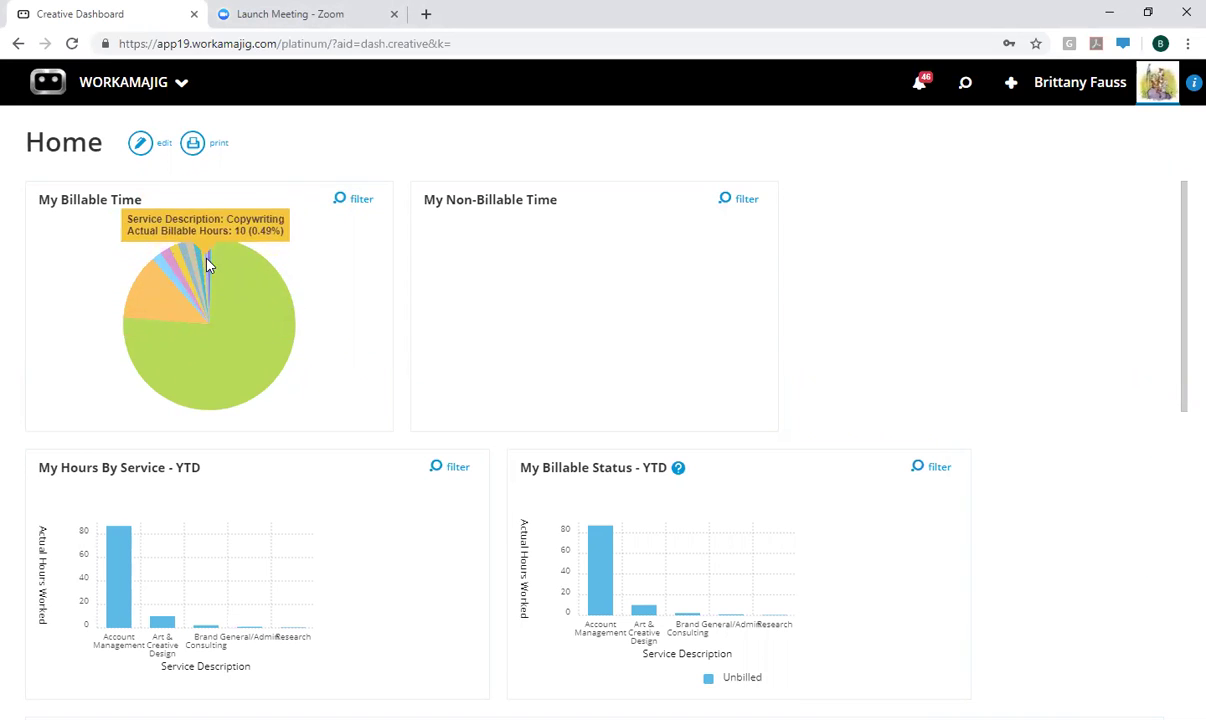
scroll(330, 464, "down", 2)
scroll(330, 464, "down", 1)
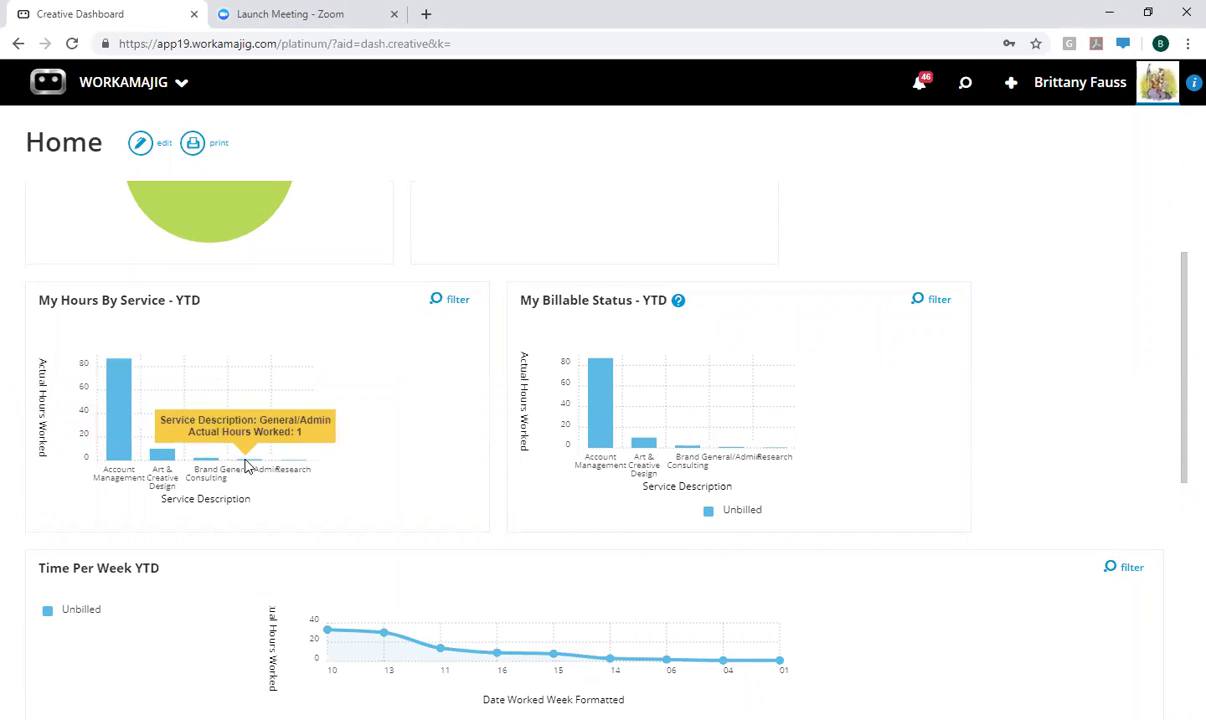
scroll(623, 424, "down", 5)
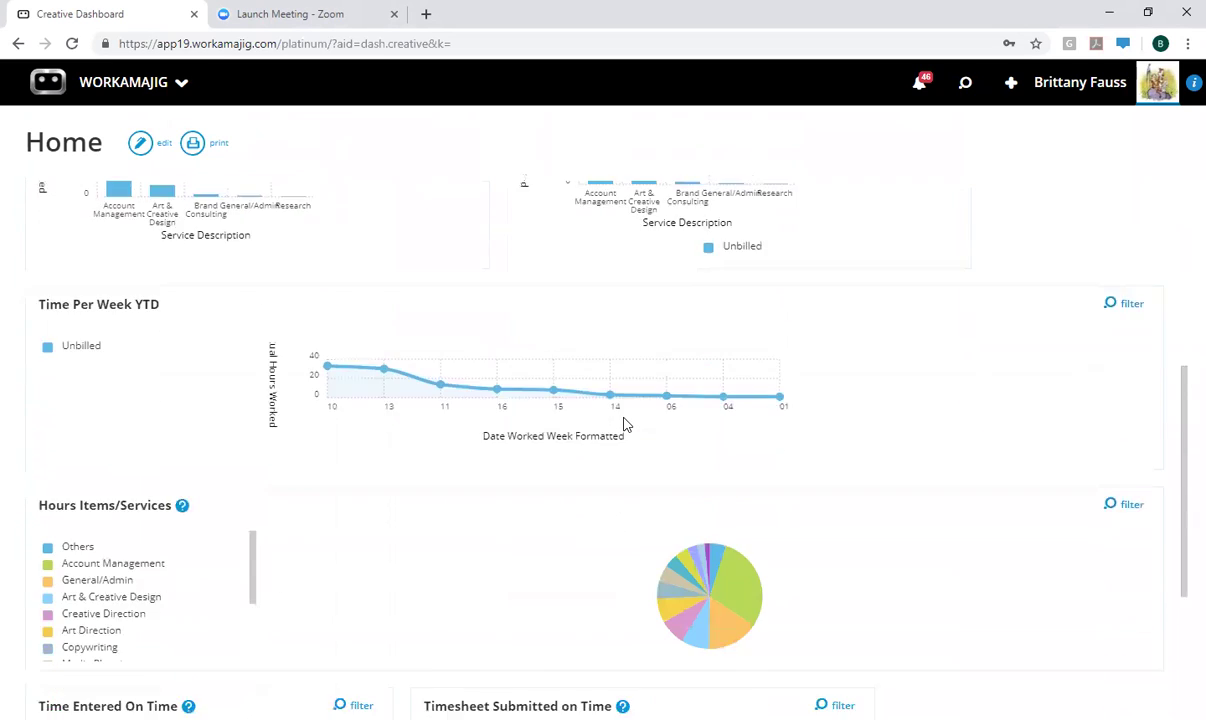
scroll(623, 423, "up", 7)
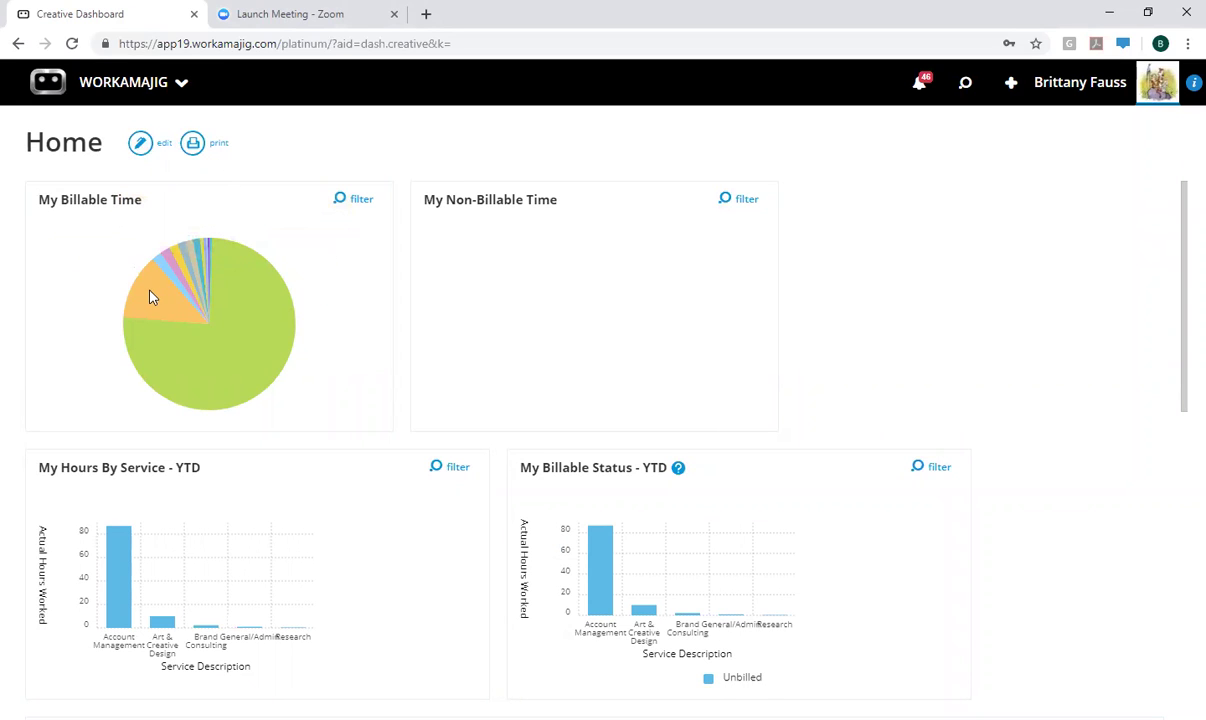
mouse_move(157, 297)
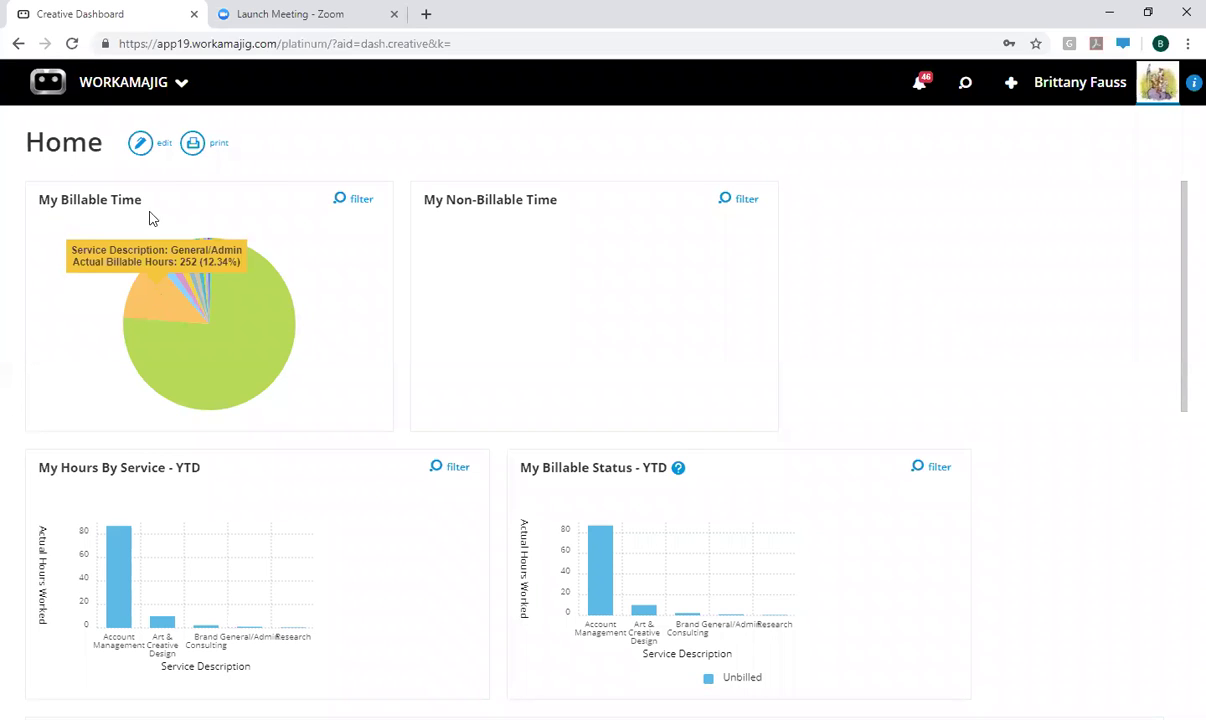
Step: Put the creatives dashboard into edit mode and widen the My Non-Billable Time widget toward the Save and Cancel controls' side
left_click(140, 146)
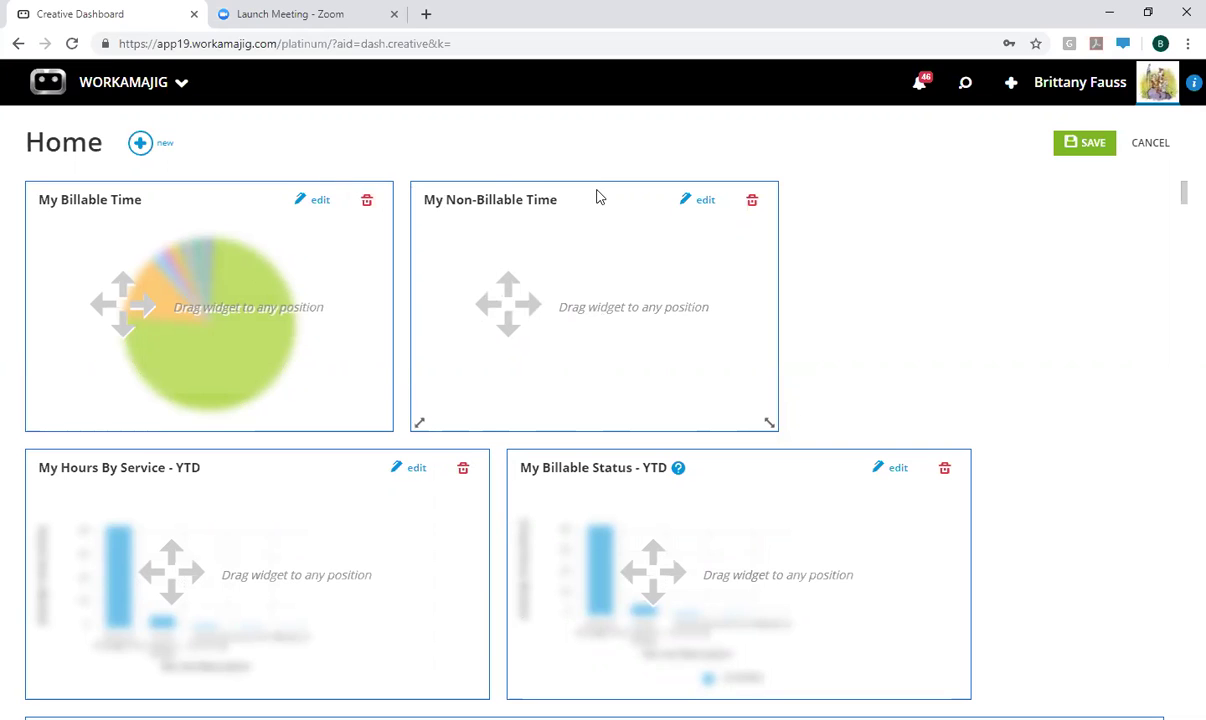
left_click_drag(768, 420, 1047, 370)
mouse_move(232, 245)
left_mouse_down()
mouse_move(283, 320)
mouse_move(508, 553)
mouse_move(512, 436)
mouse_move(230, 256)
mouse_move(199, 256)
mouse_move(221, 237)
left_mouse_up()
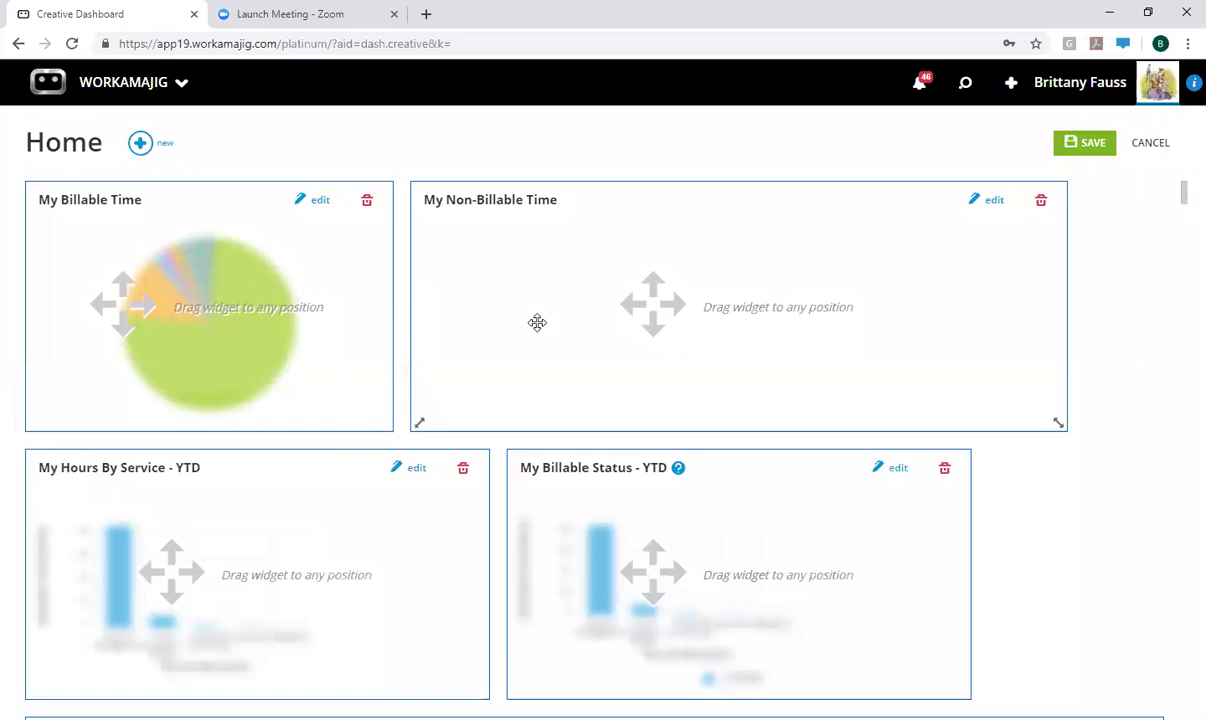
Step: Open the My Billable Time widget for editing and review the graph types it offers, keeping Pie Graph
scroll(537, 322, "down", 5)
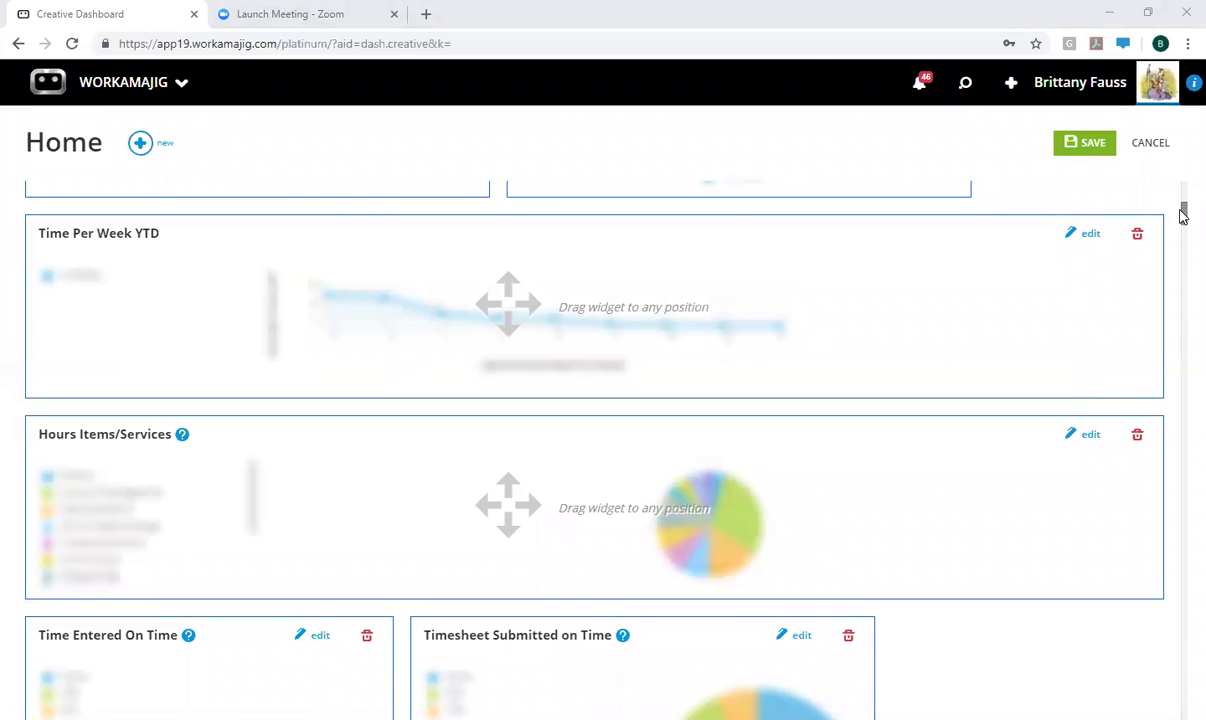
left_click_drag(1180, 218, 1183, 178)
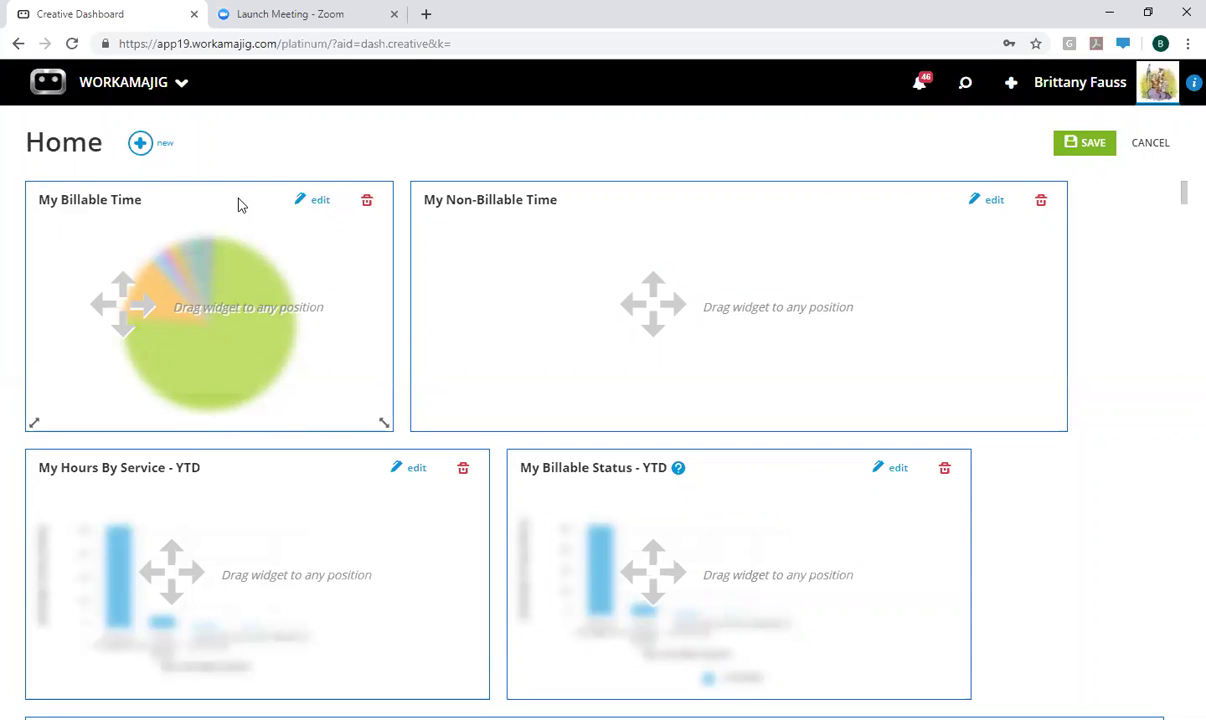
left_click(297, 202)
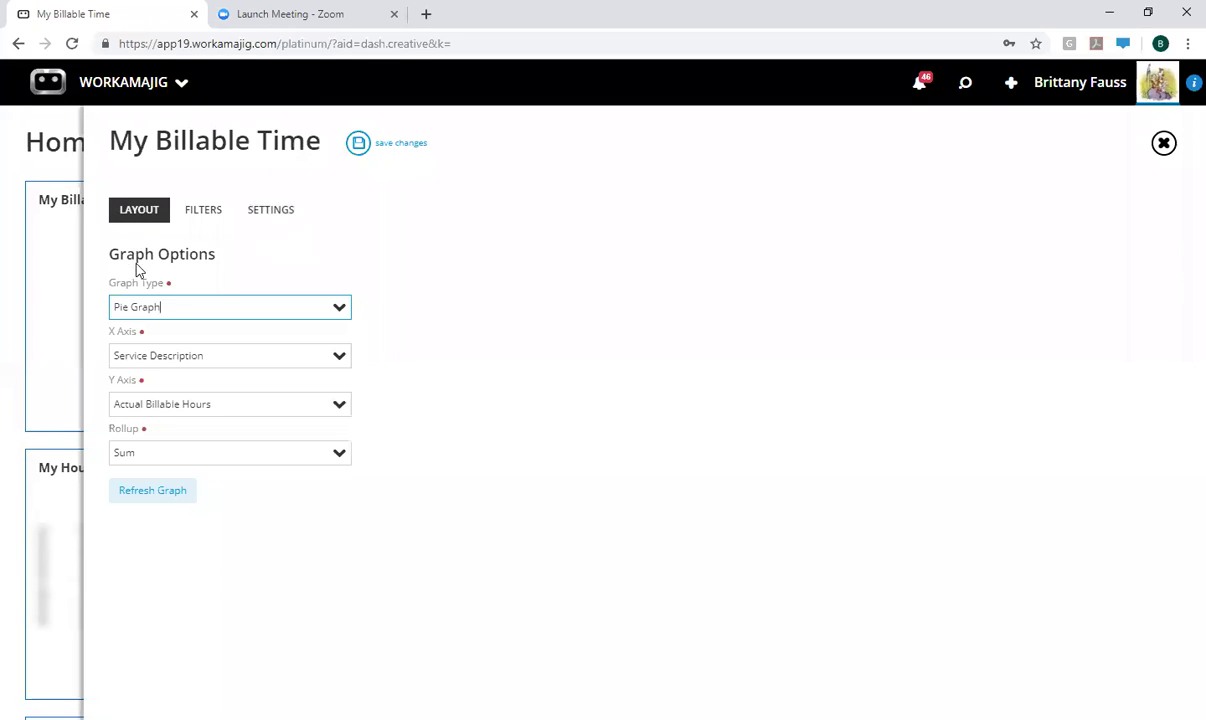
left_click(338, 310)
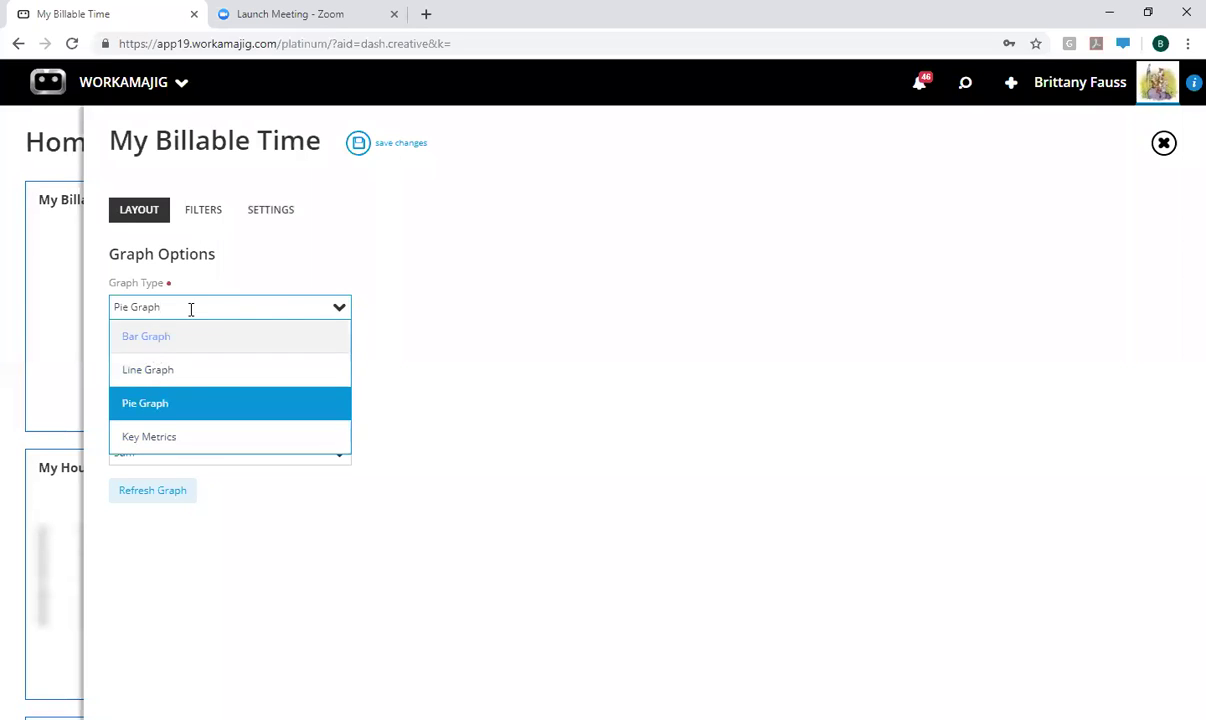
left_click(344, 310)
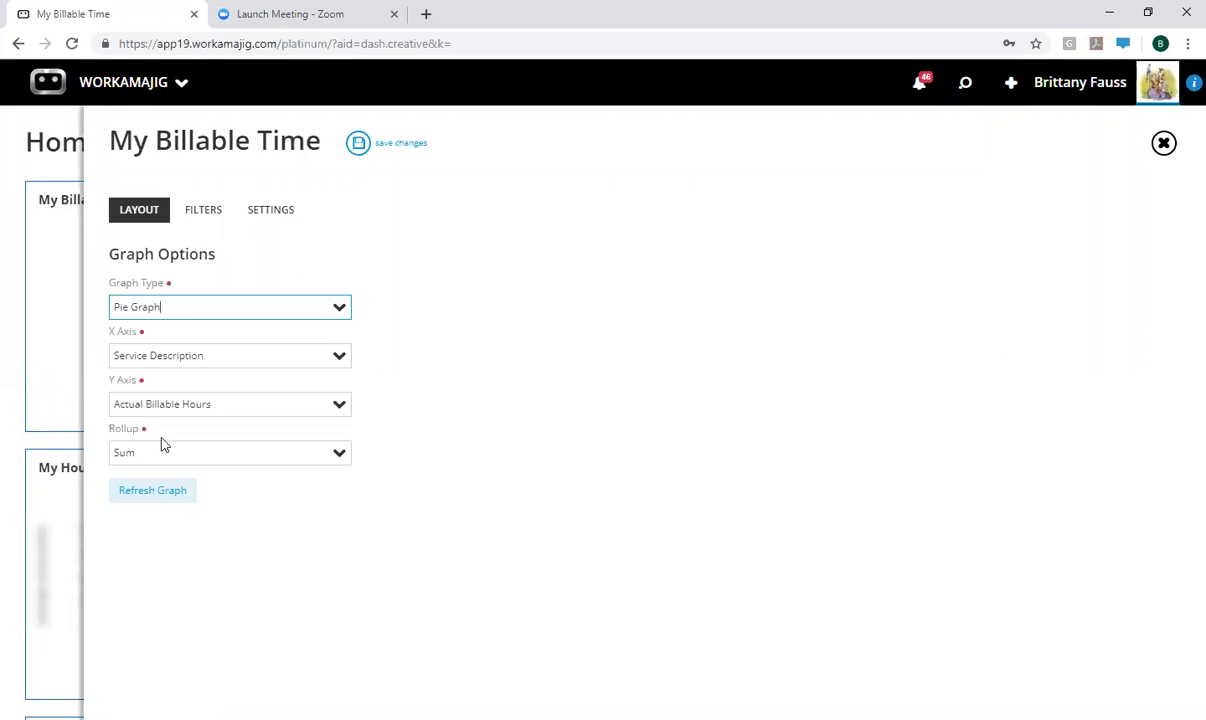
Step: Refresh the My Billable Time graph preview and examine the details of its slices
left_click(152, 491)
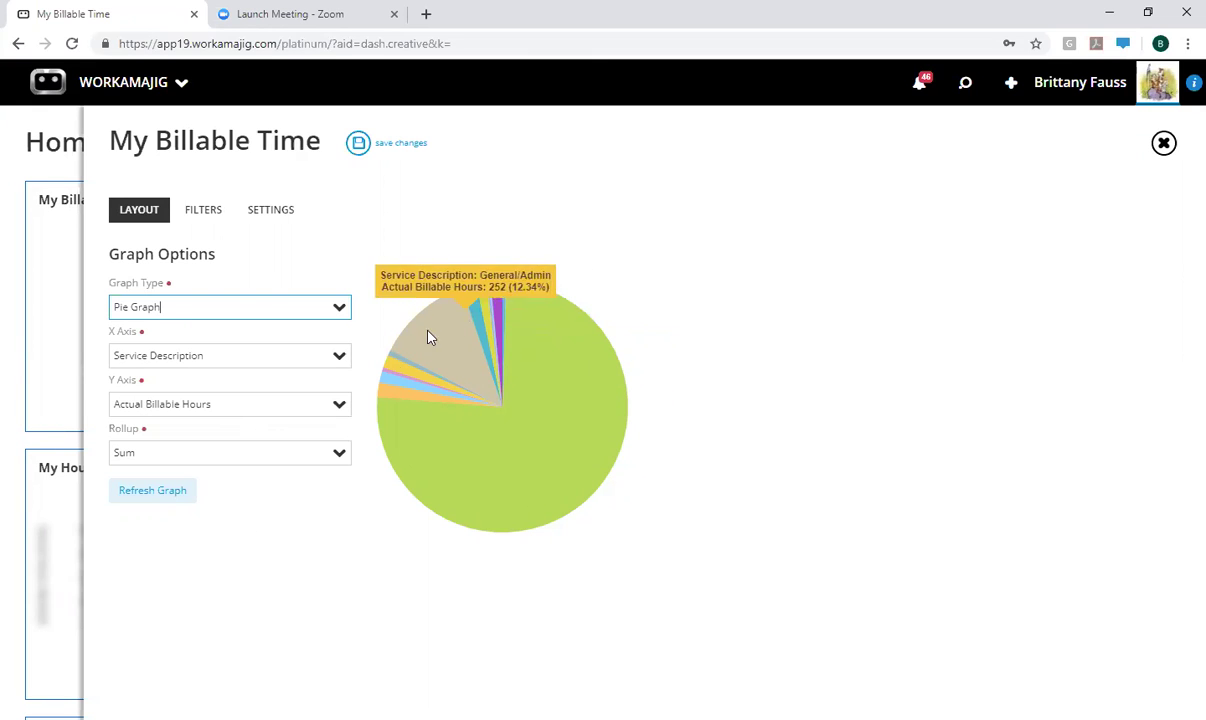
mouse_move(428, 394)
mouse_move(587, 437)
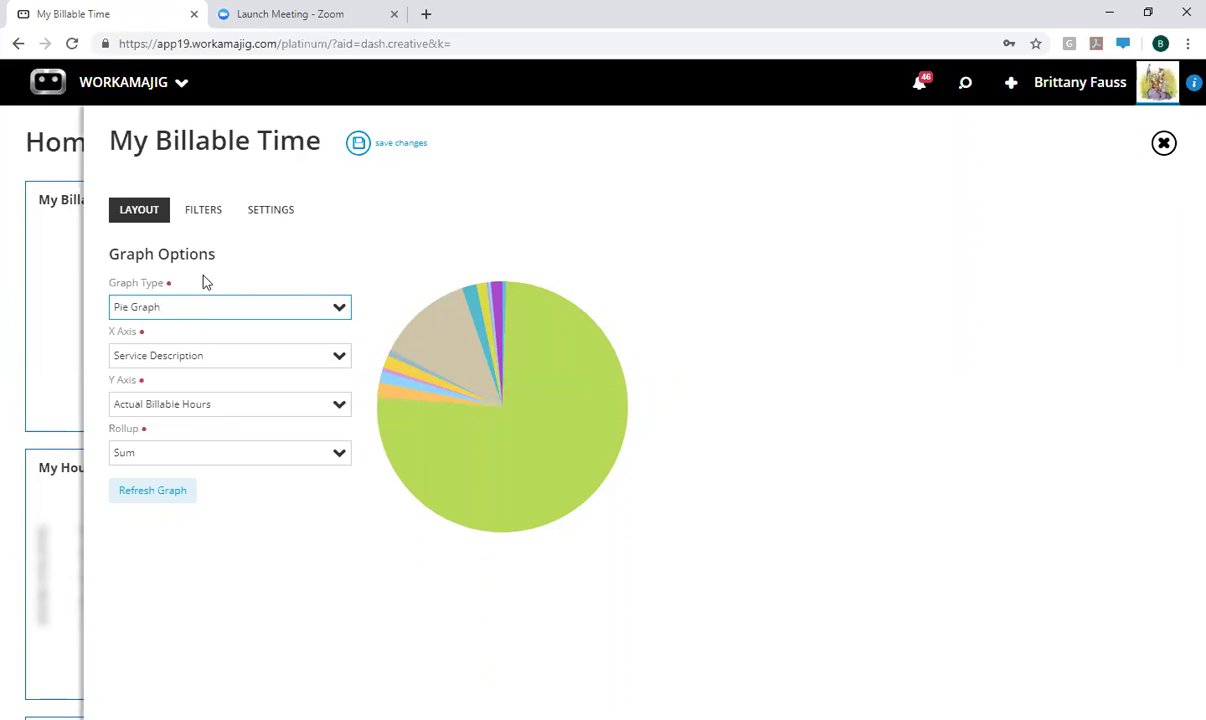
Step: Review the widget's filters and browse the fields available for a new filter row without adding one
left_click(205, 212)
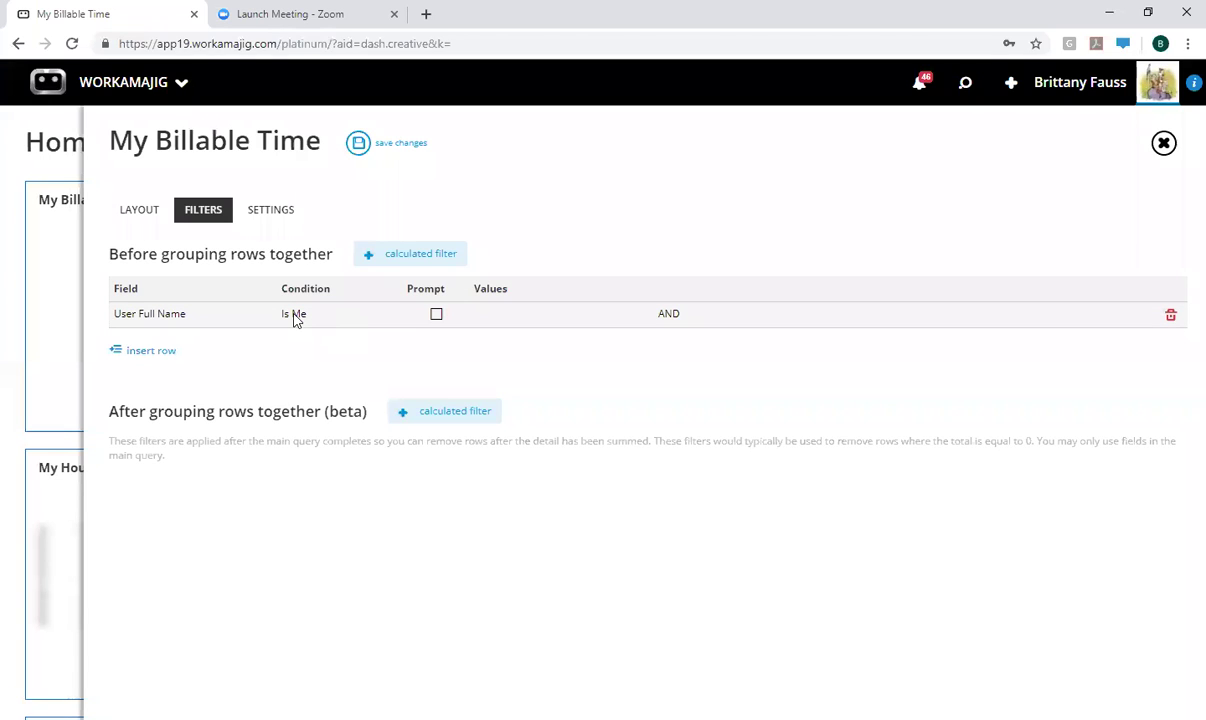
left_click(170, 353)
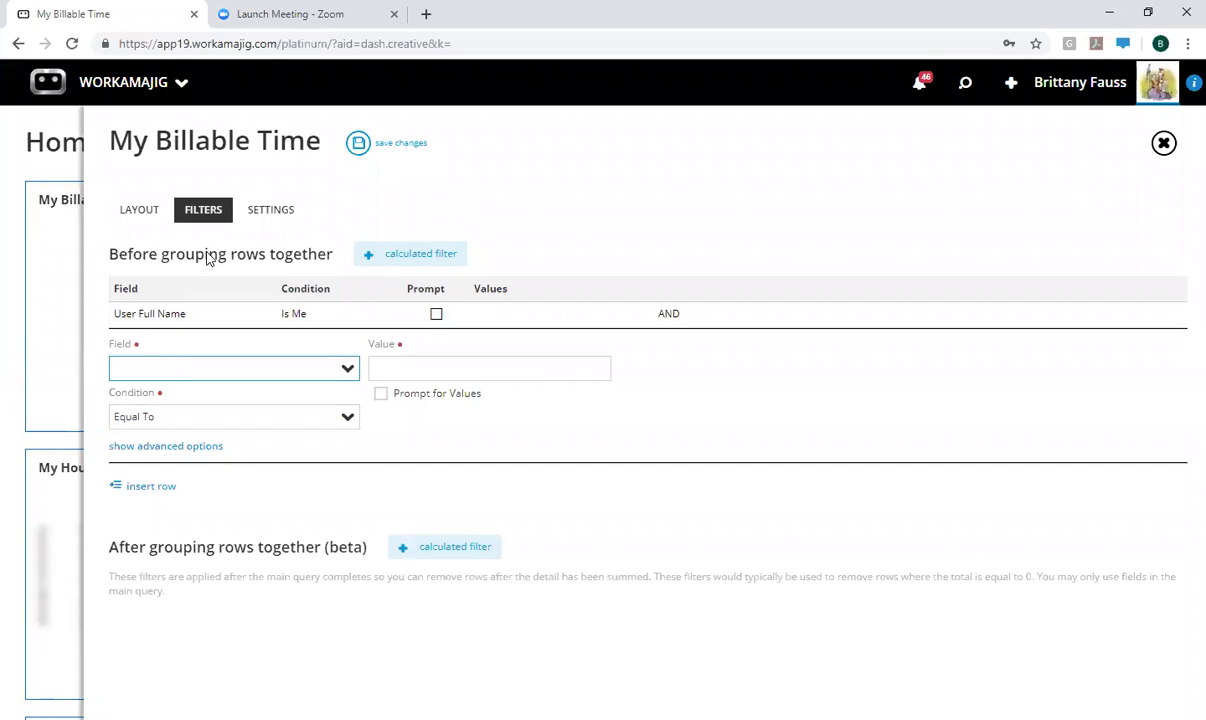
left_click(340, 377)
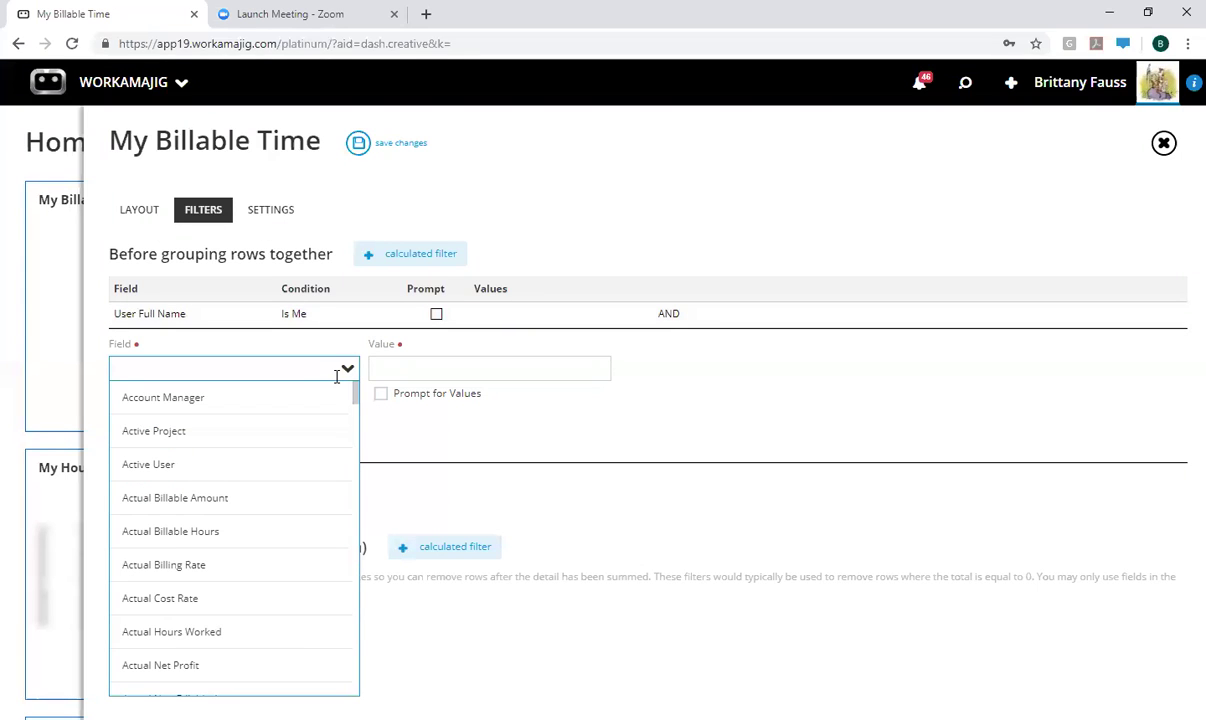
left_click_drag(357, 410, 340, 347)
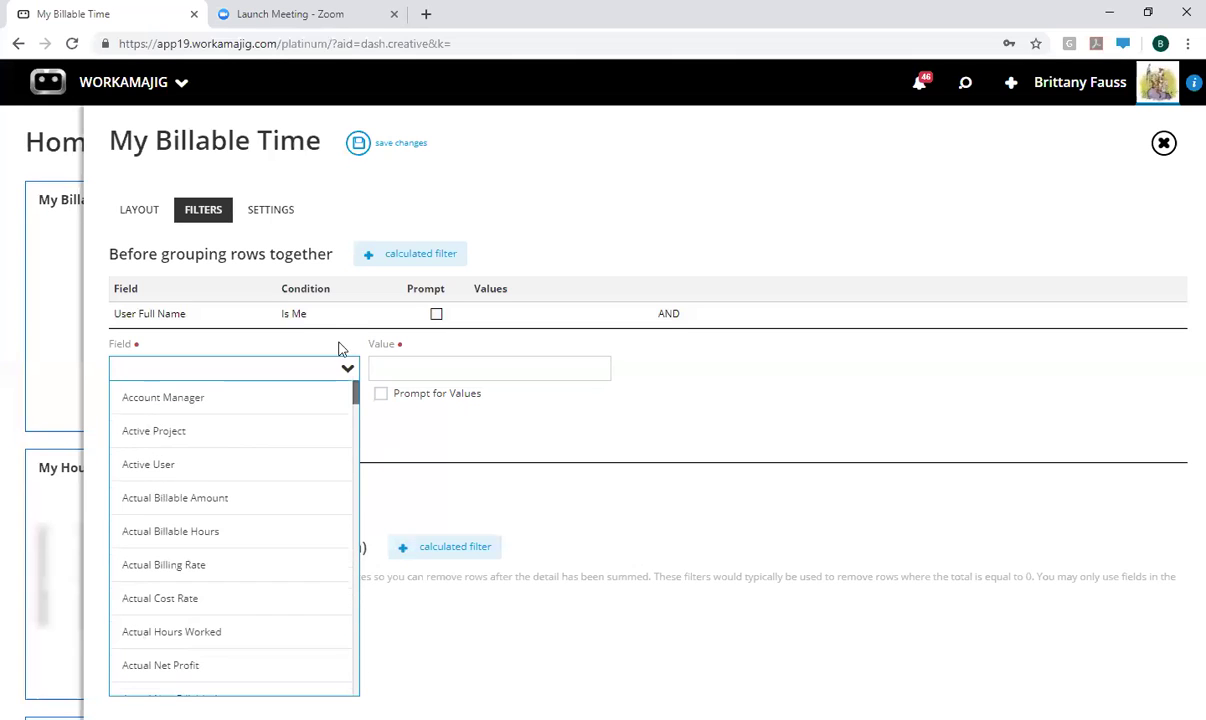
left_click(620, 180)
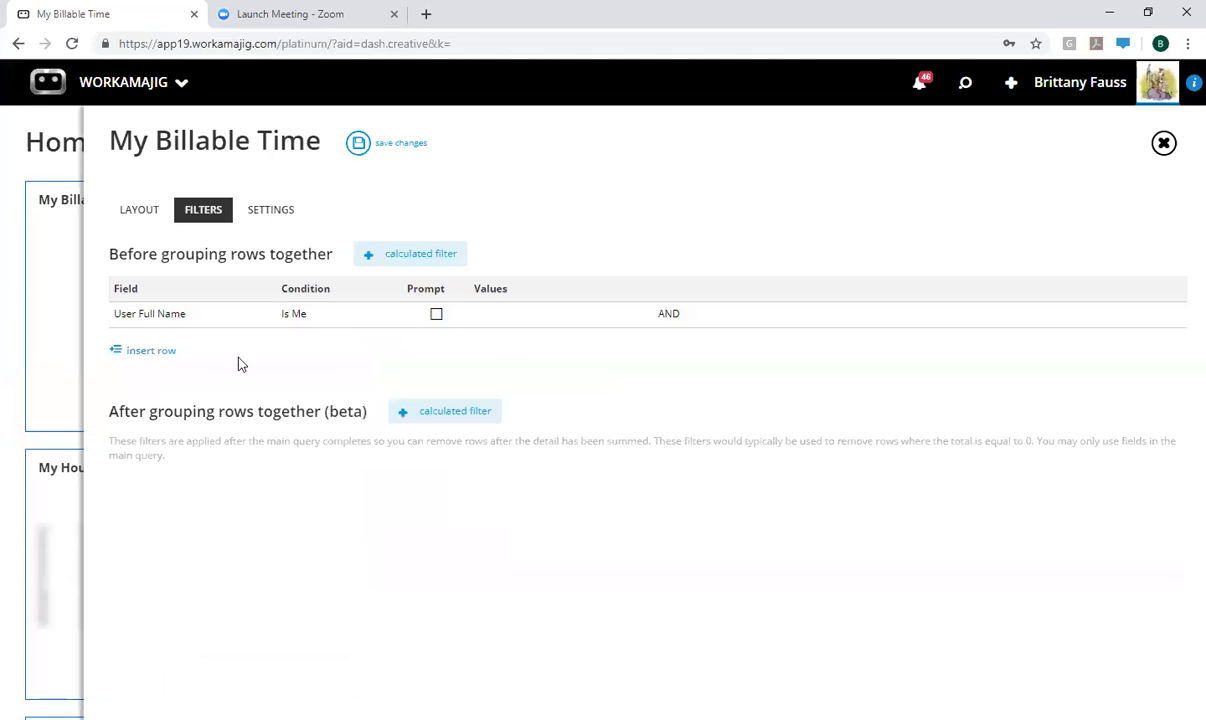
left_click(150, 351)
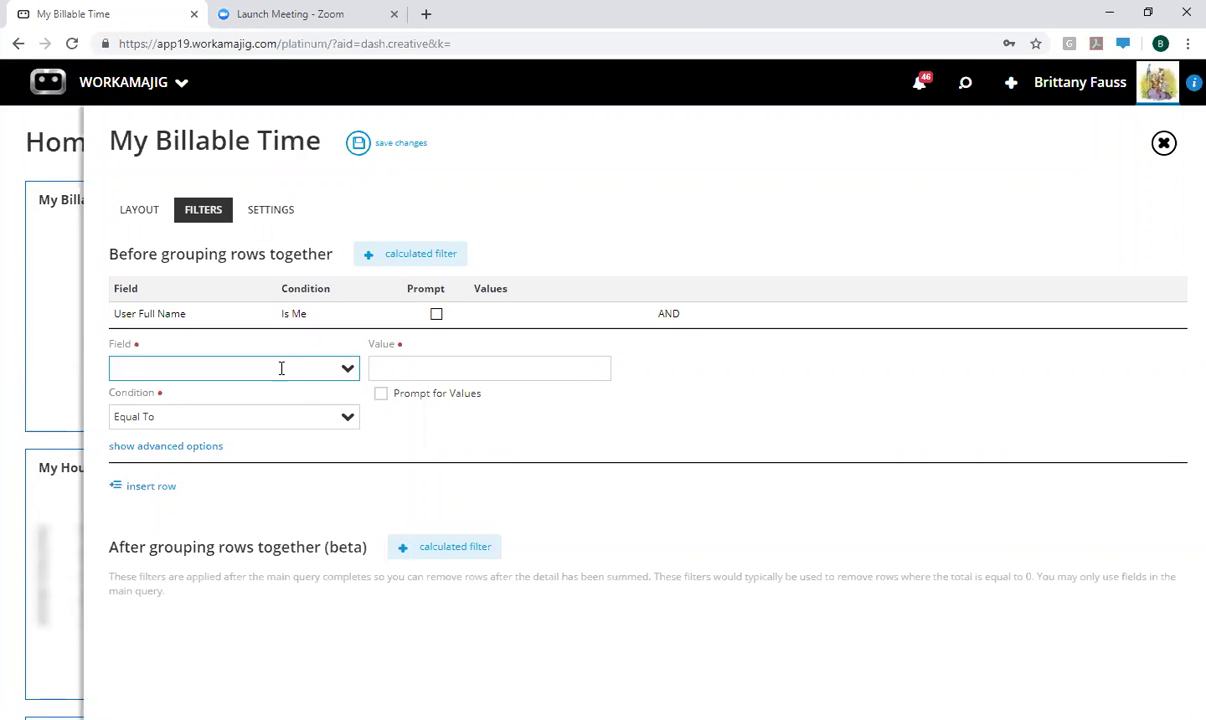
key("Escape")
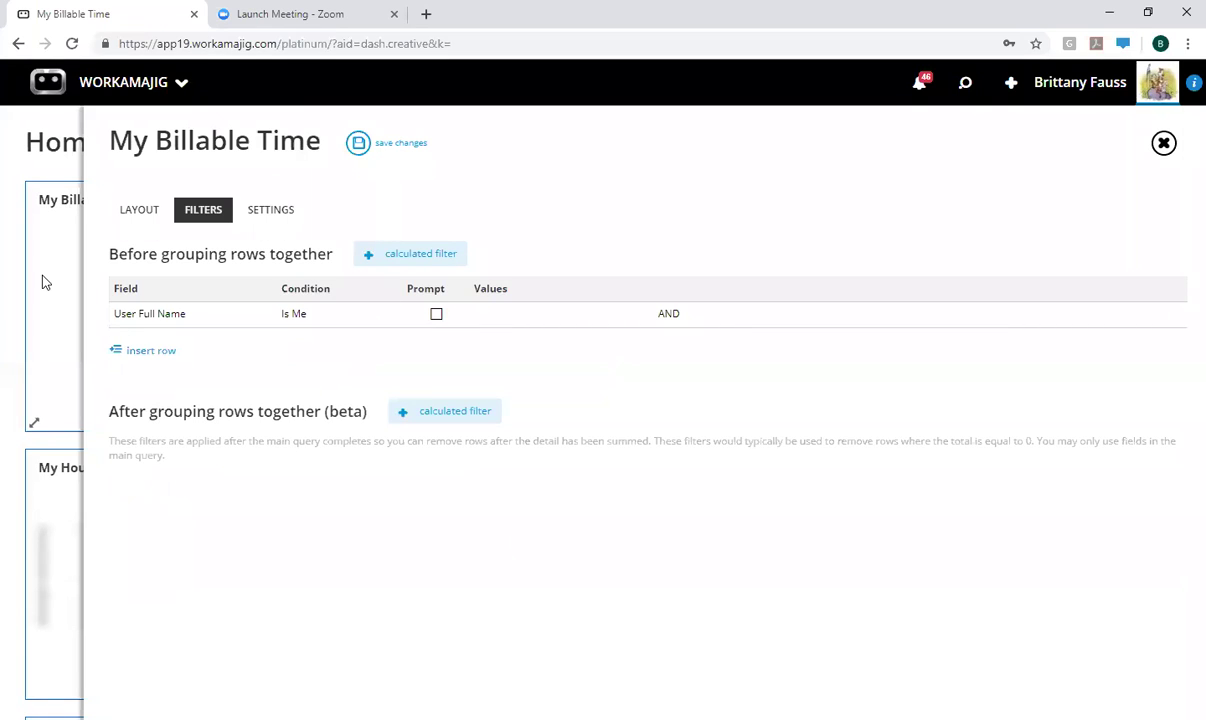
Step: Review the graph name, dataset and legend position choices in the My Billable Time settings
left_click(271, 214)
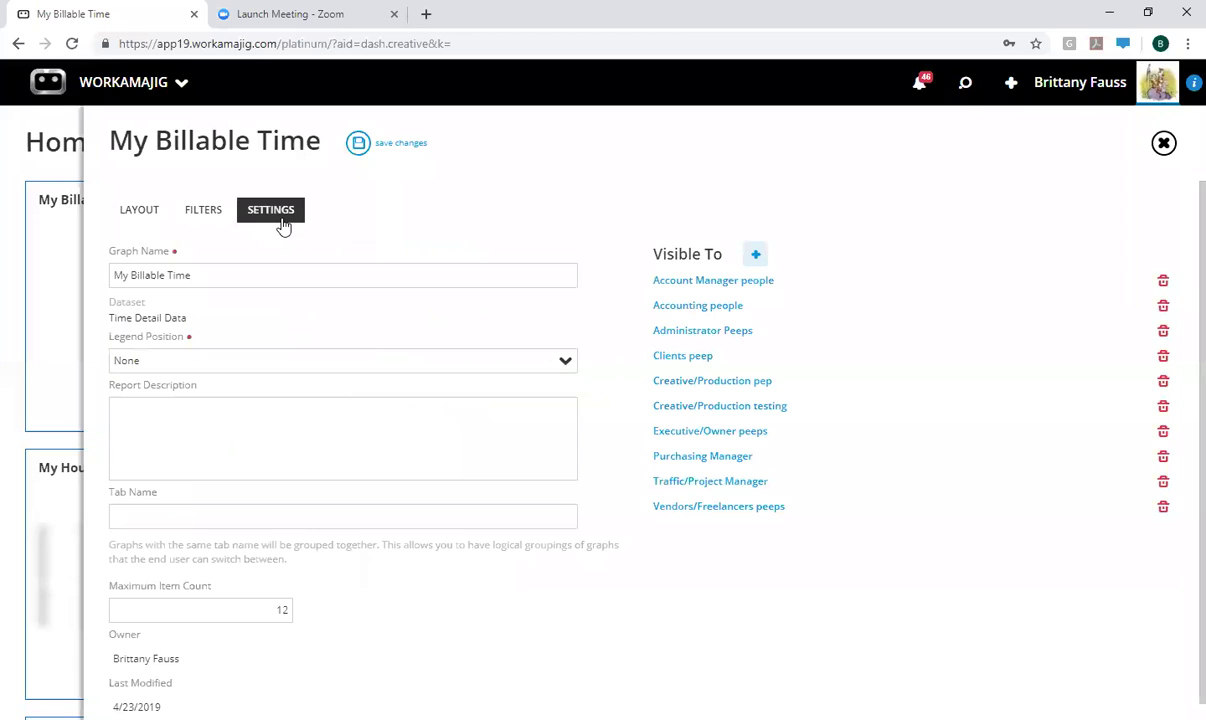
triple_click(167, 272)
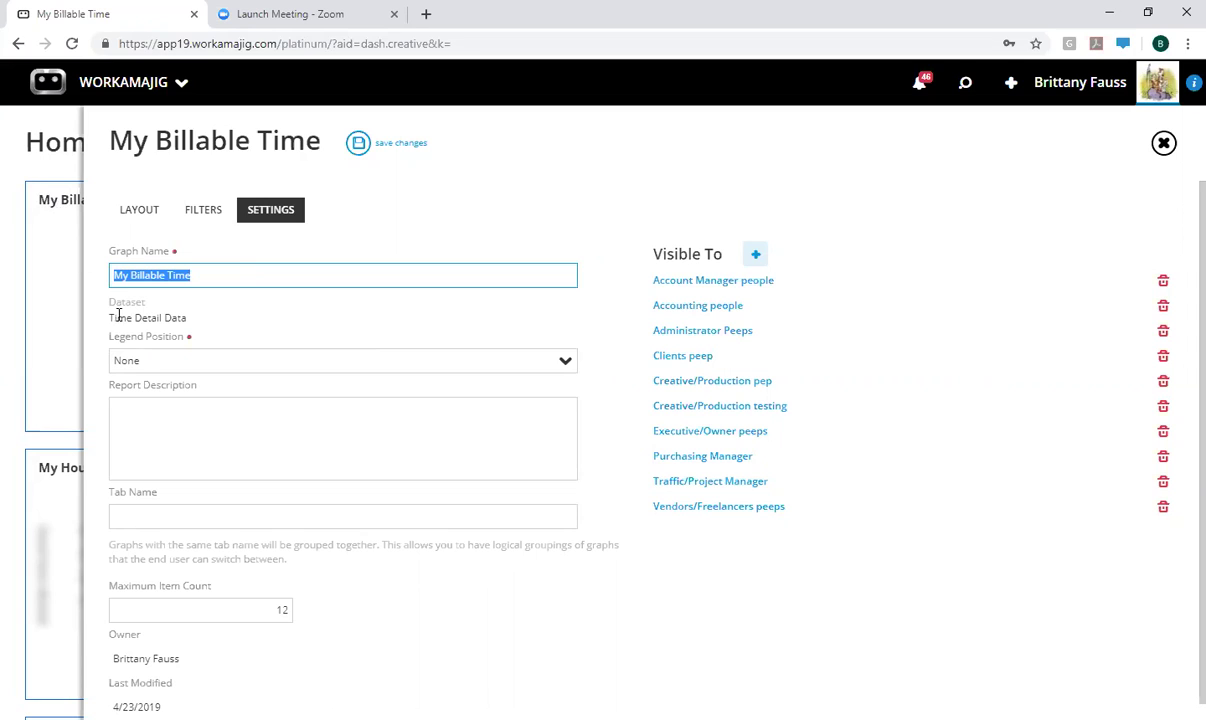
left_click_drag(182, 318, 117, 320)
left_click(224, 314)
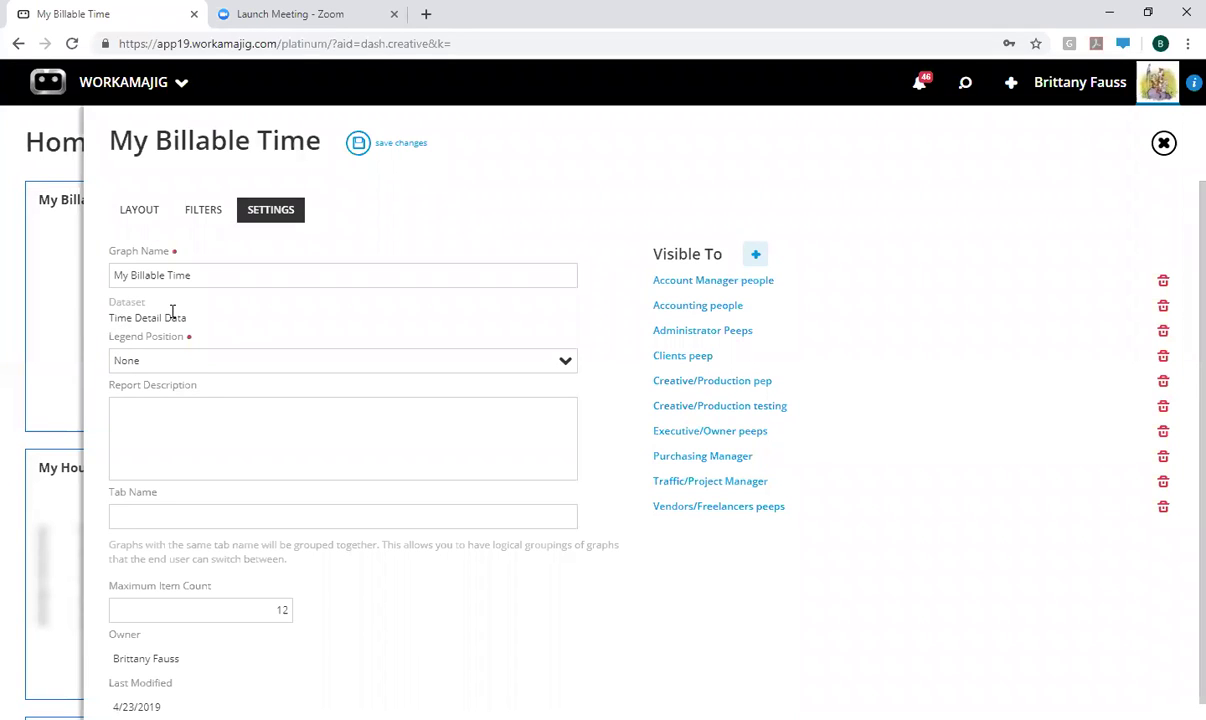
left_click(558, 366)
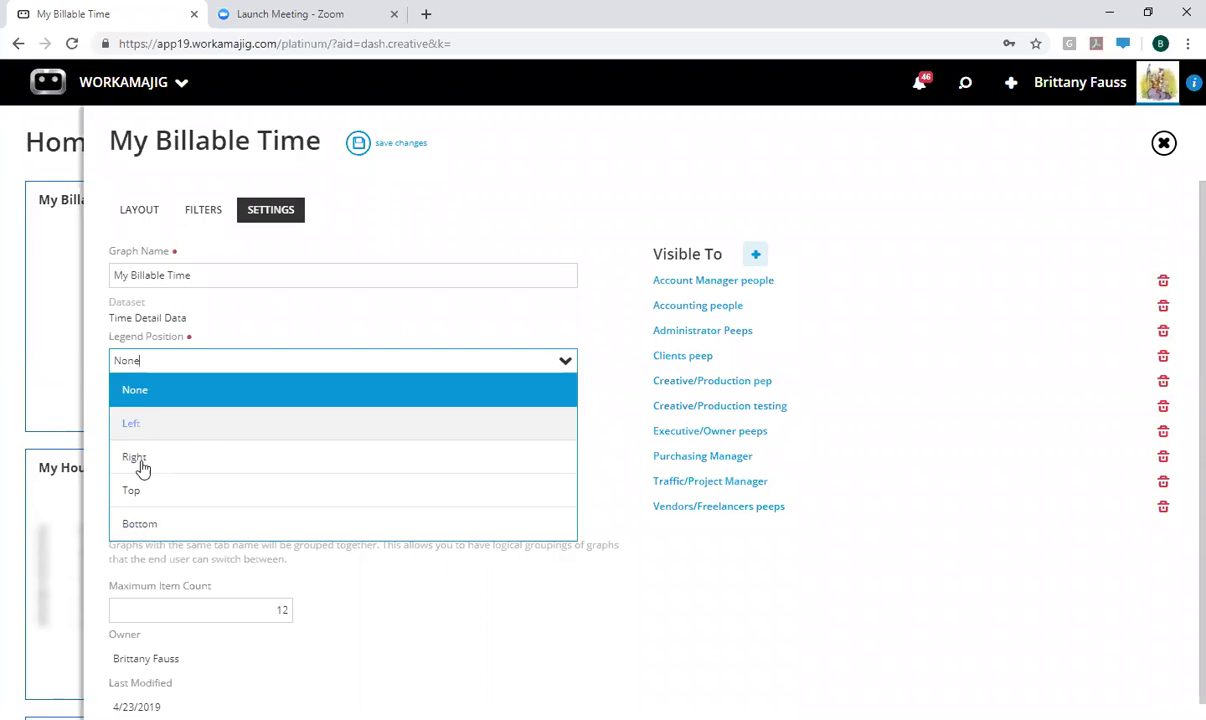
left_click(565, 327)
Step: Check the widget's report description, maximum item count and graph name, and inspect which security groups can be added to its visibility
left_click(180, 450)
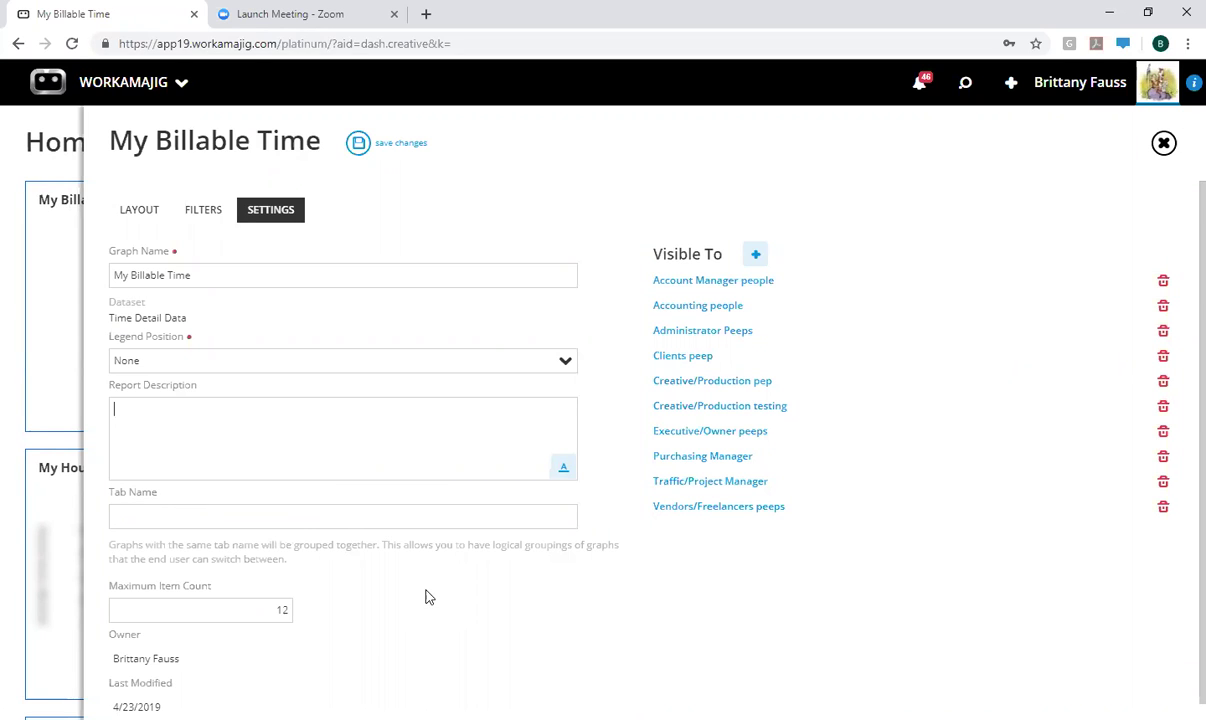
scroll(437, 583, "down", 1)
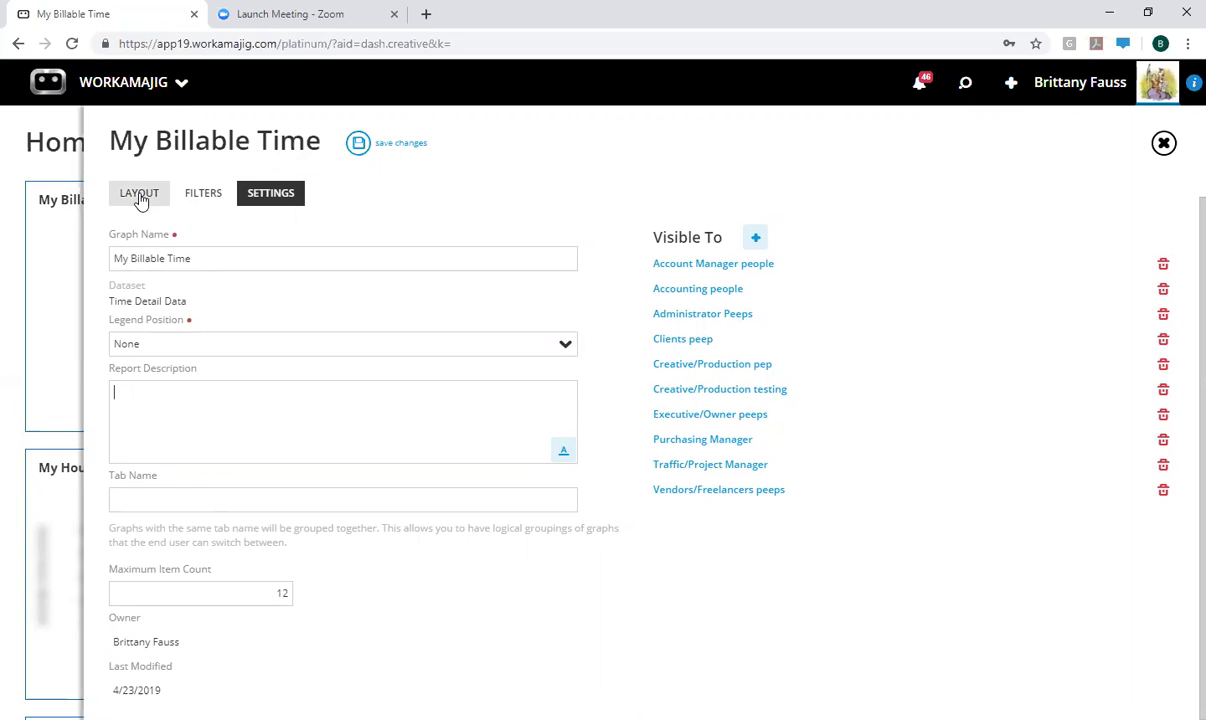
left_click(272, 592)
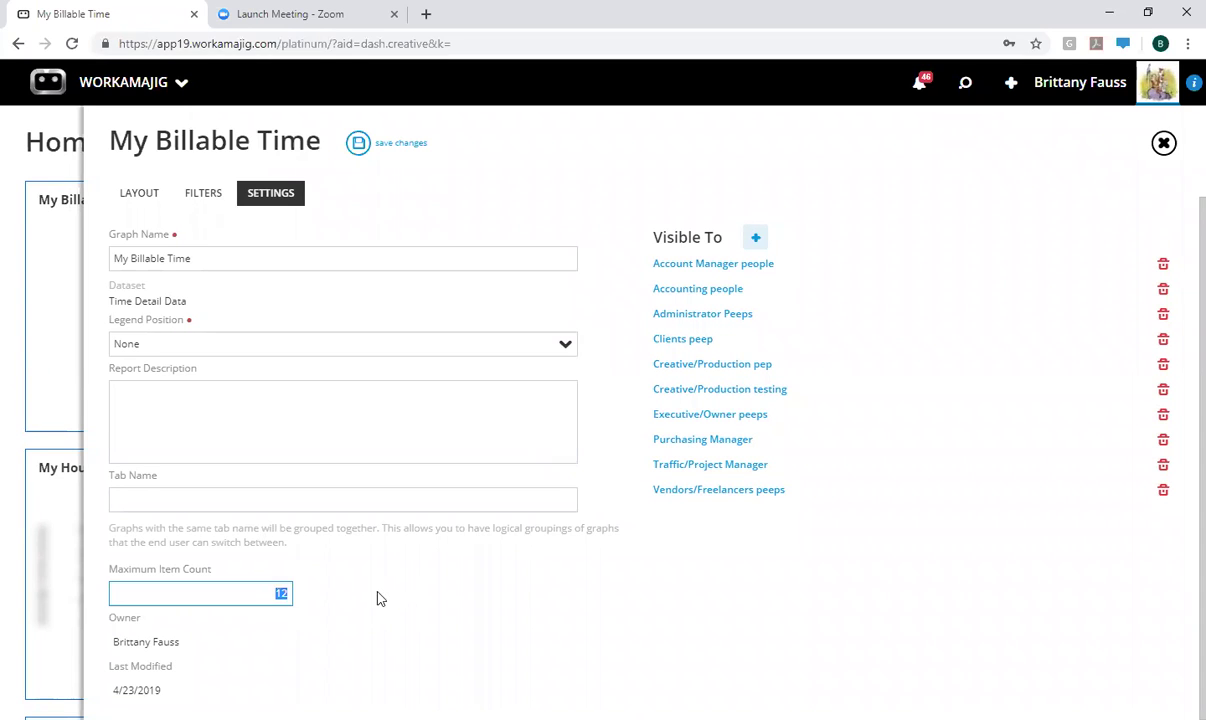
left_click(256, 591)
left_click_drag(213, 258, 98, 268)
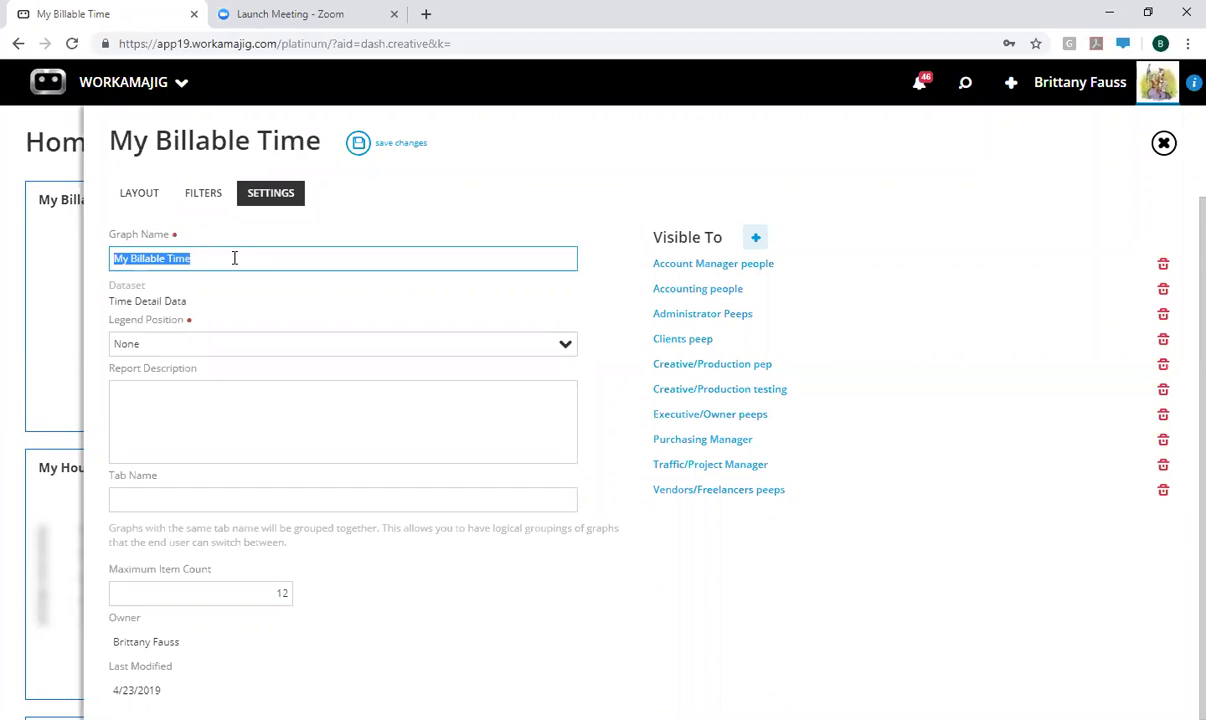
left_click(631, 153)
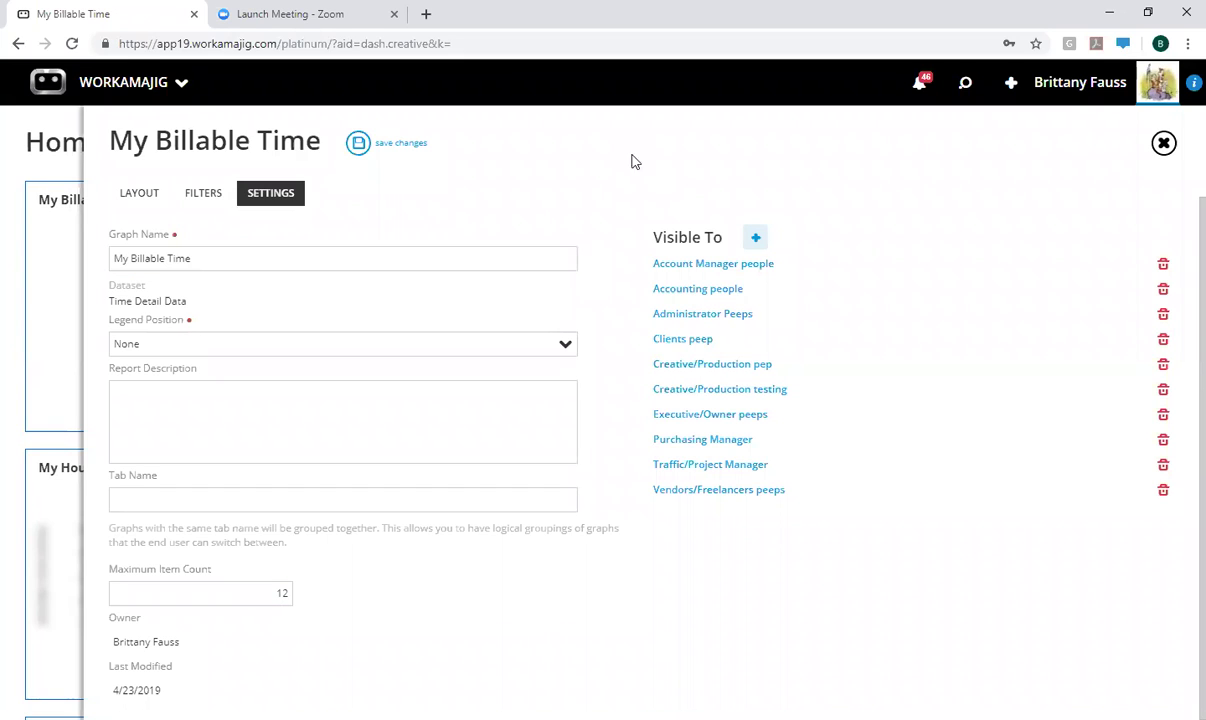
left_click(755, 237)
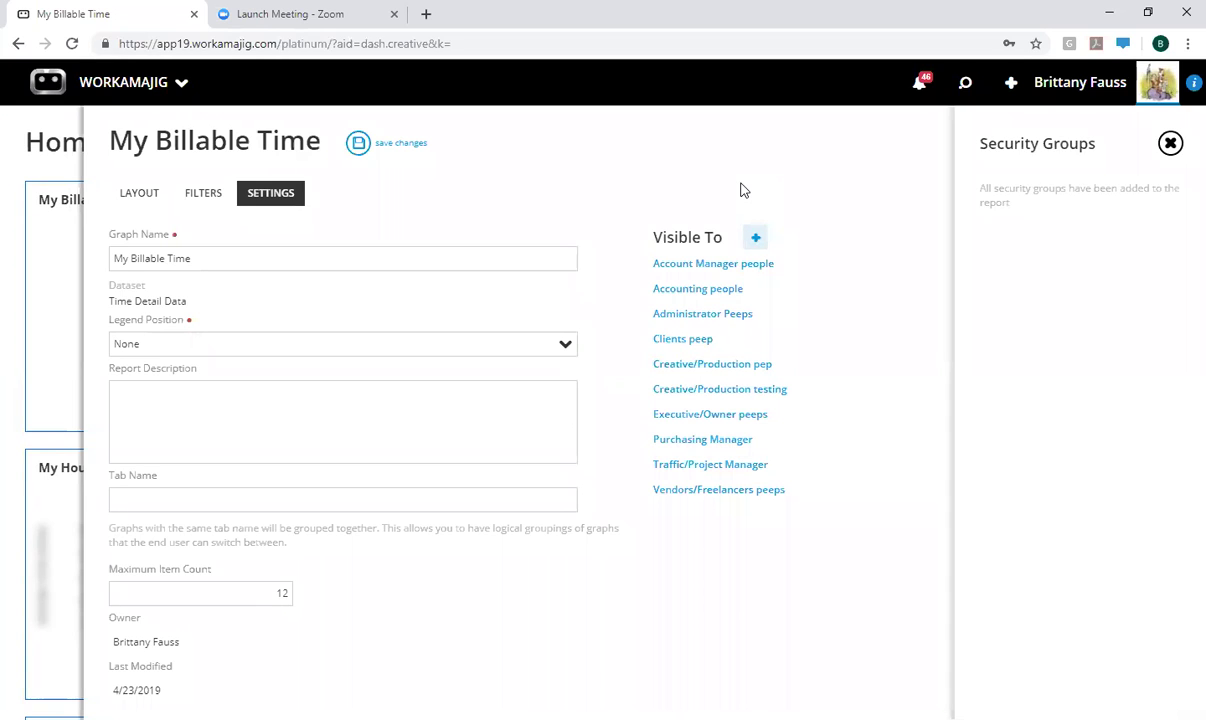
left_click(659, 170)
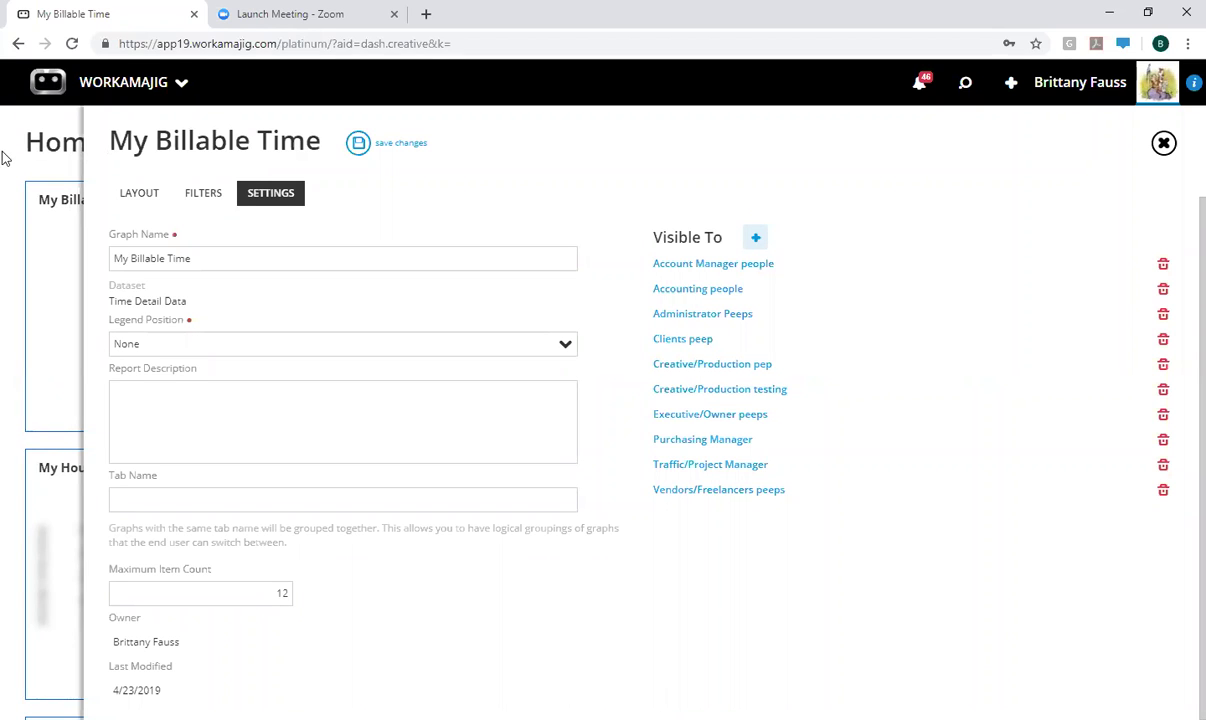
Step: Look over the dashboards available among the creatives and salesperson apps, and return to the My Billable Time settings
left_click(140, 93)
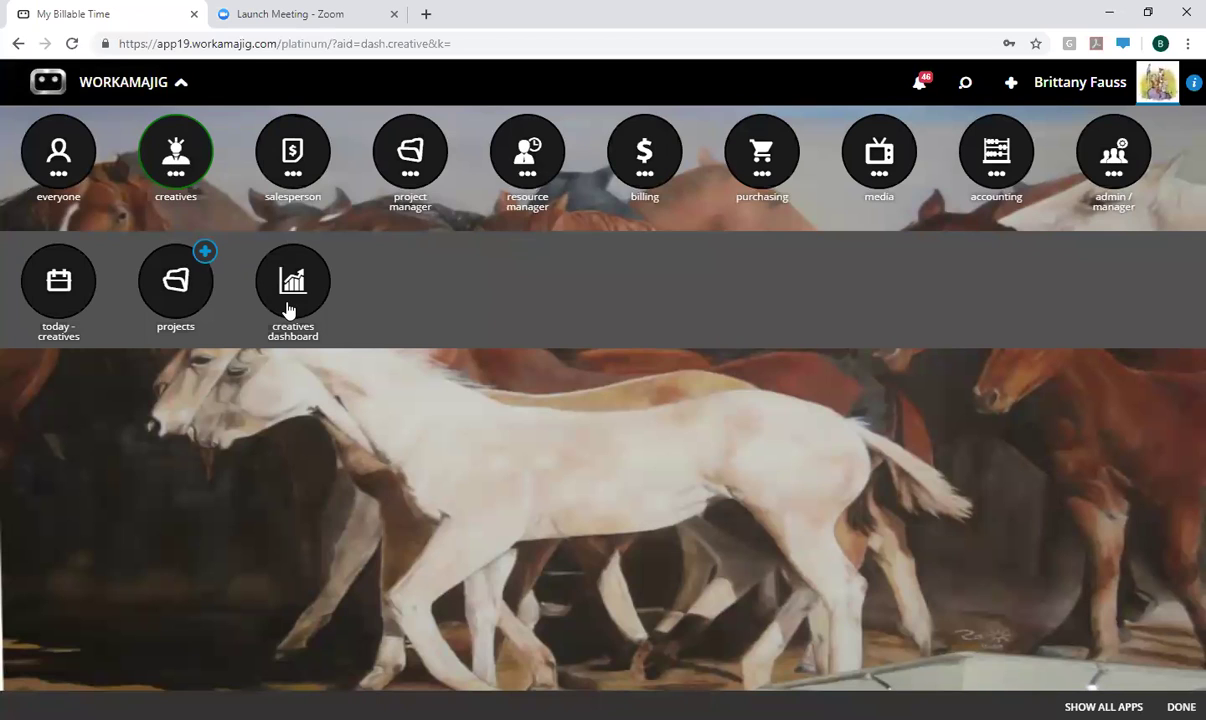
left_click(120, 97)
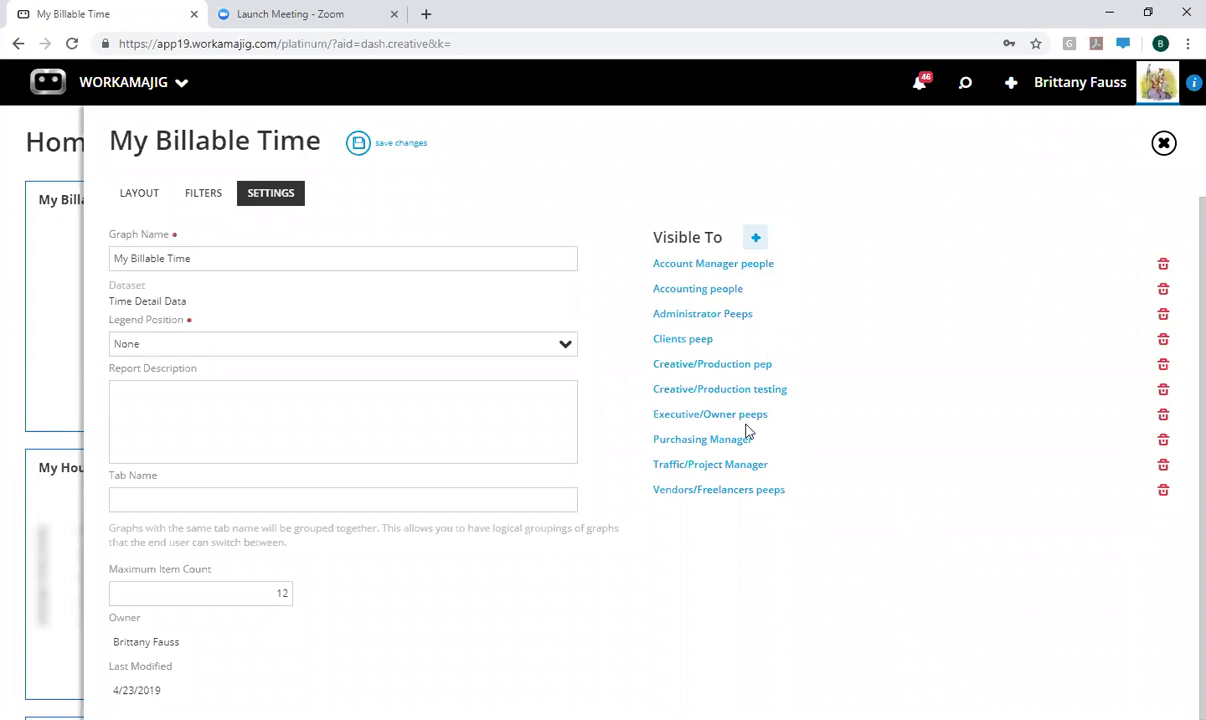
left_click(142, 88)
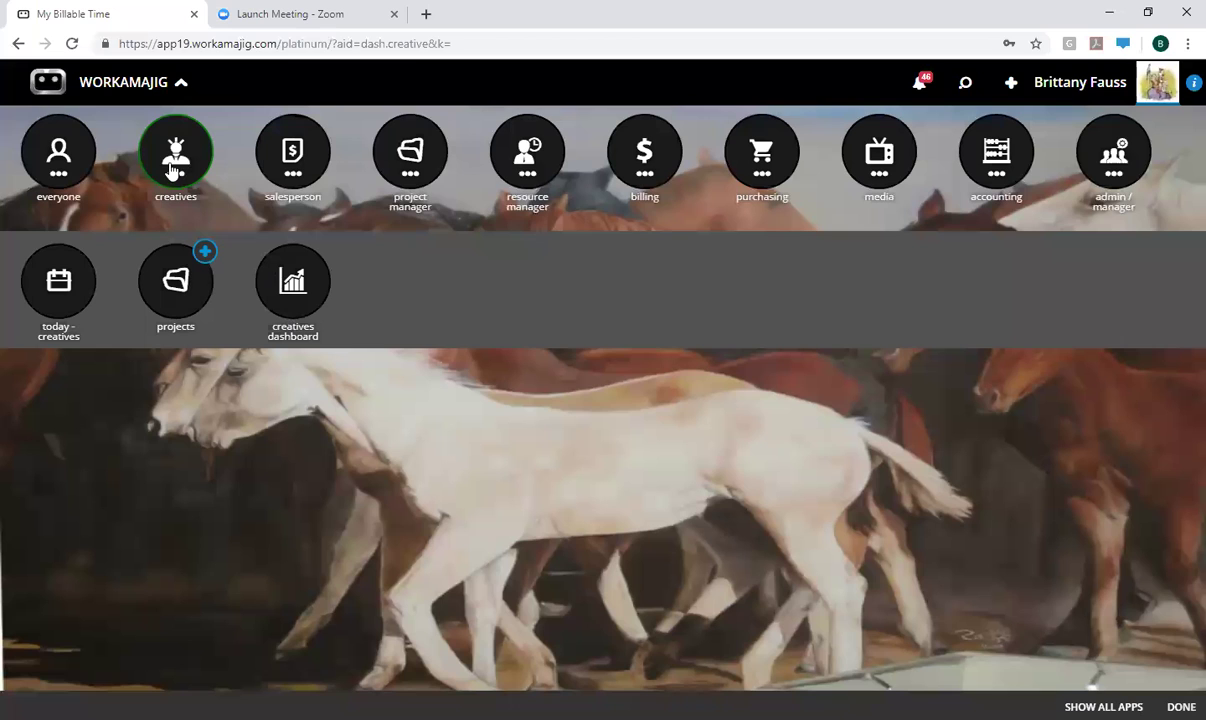
left_click(275, 157)
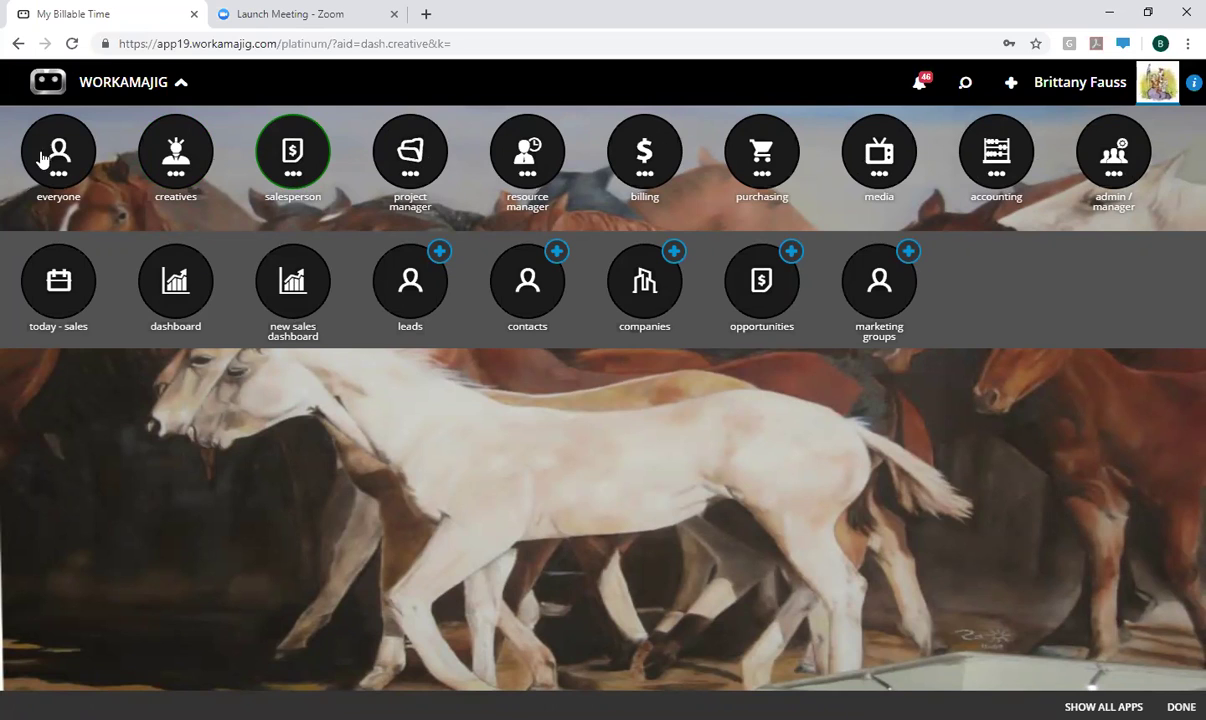
left_click(86, 94)
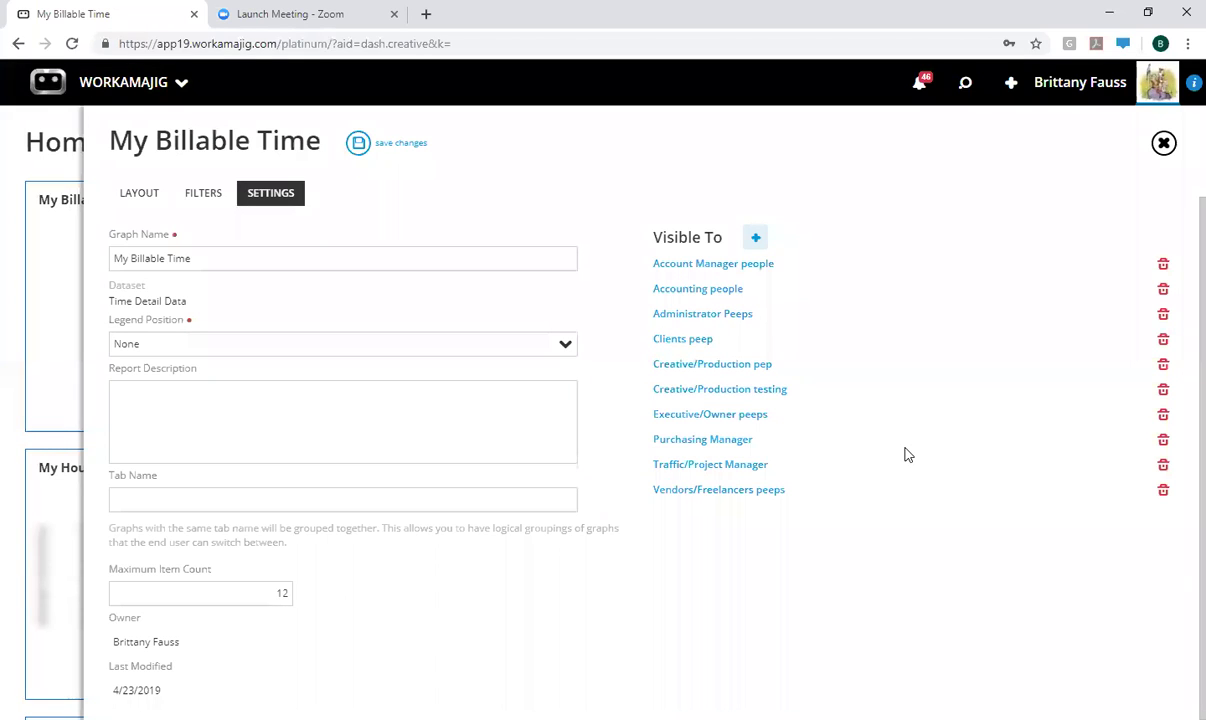
Step: Revisit the widget's graph options and filters, and inspect the calculated condition form for pre-grouping filters without adding a condition
left_click(150, 197)
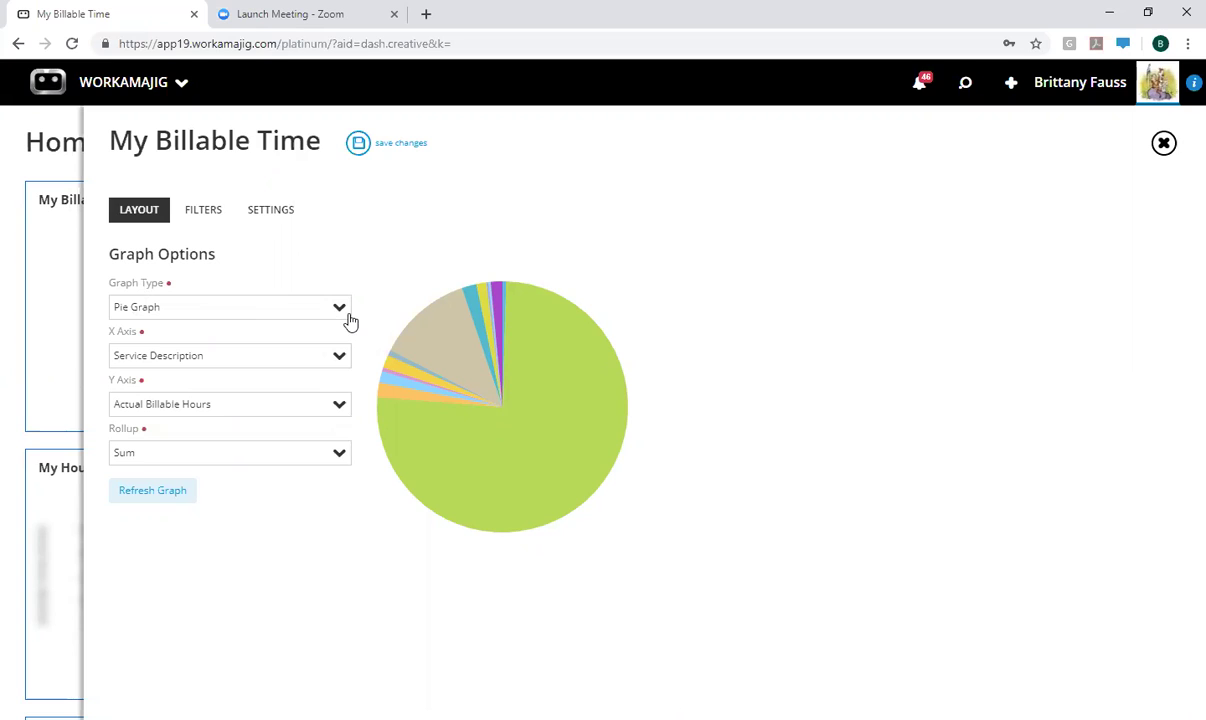
left_click(203, 210)
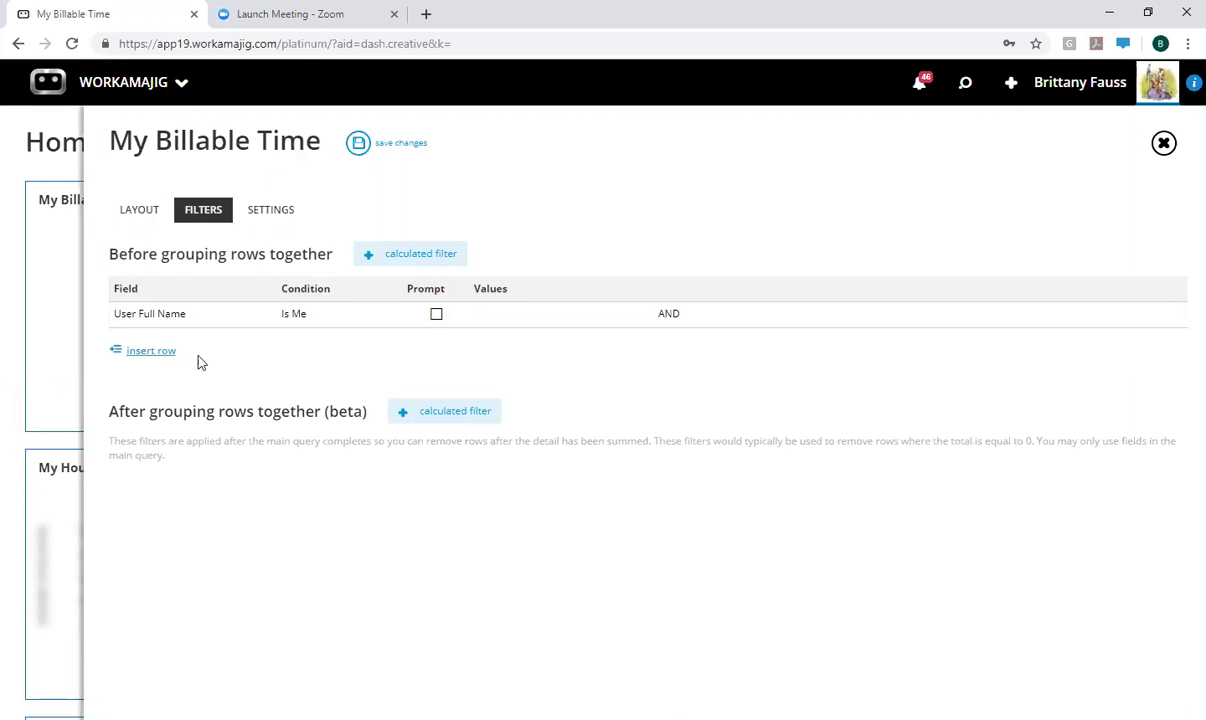
left_click(155, 351)
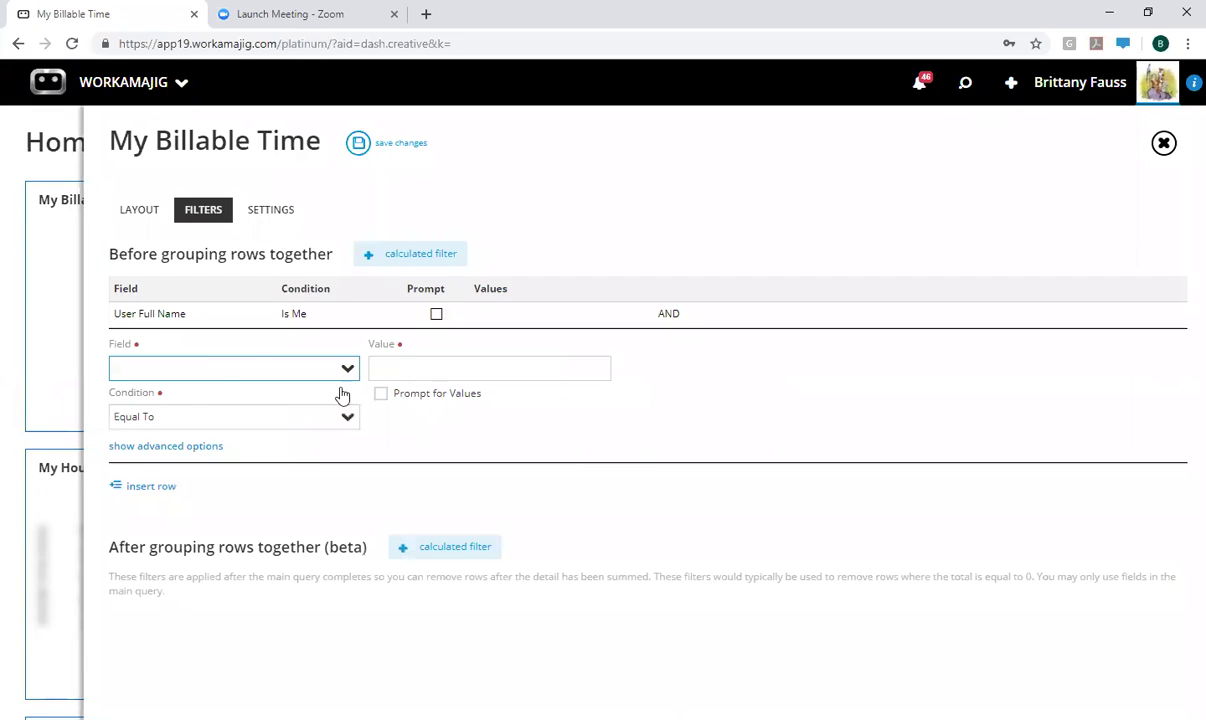
left_click(170, 446)
left_click(405, 253)
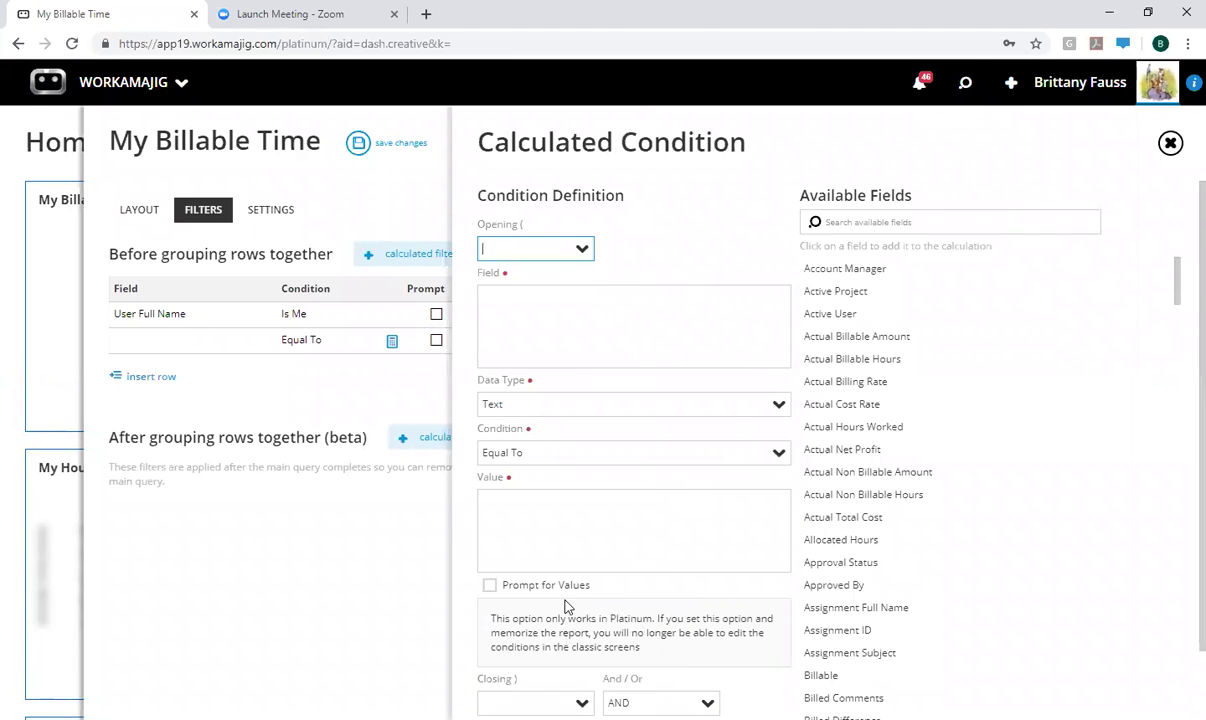
left_click(305, 512)
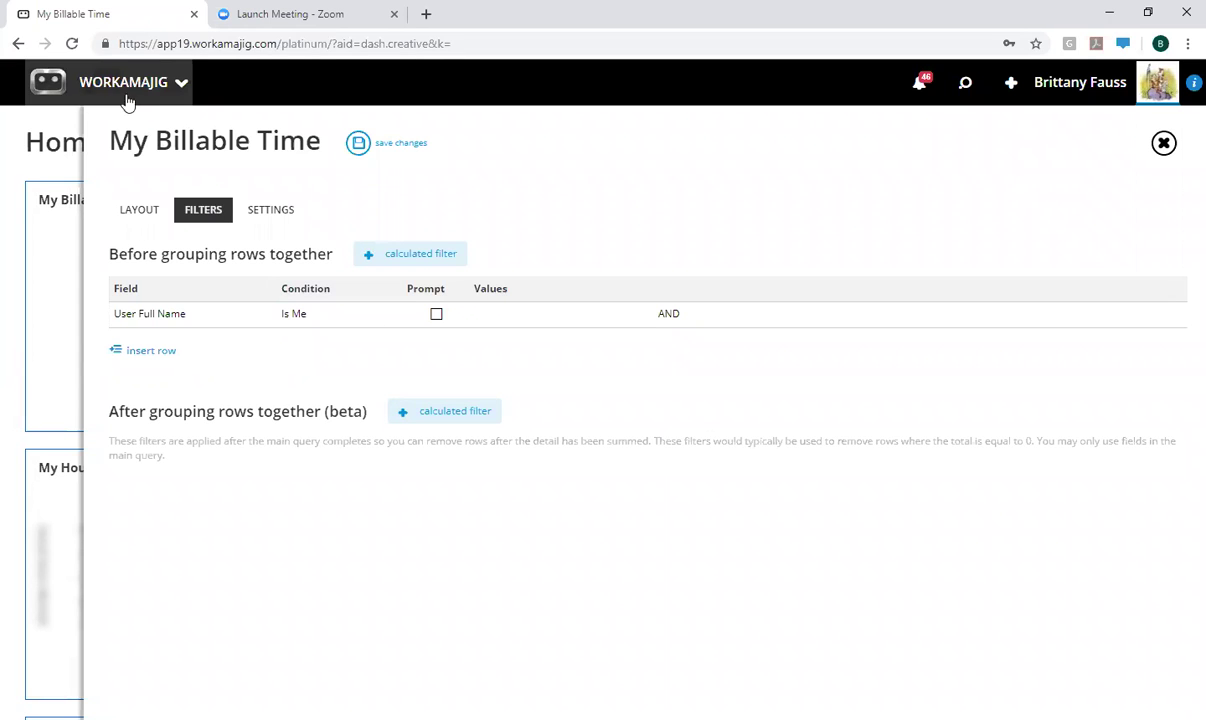
Step: Go over the My Billable Time widget's layout and settings once more, and save the widget
left_click(92, 103)
left_click(92, 103)
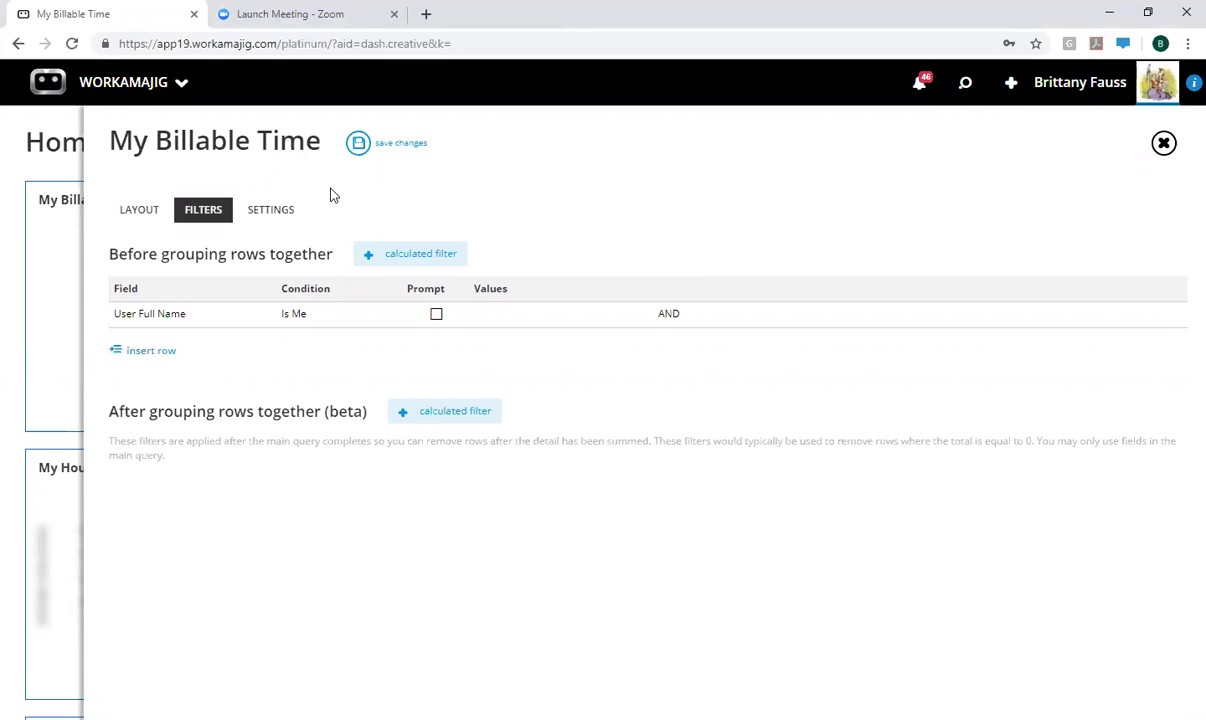
left_click(150, 206)
left_click(262, 211)
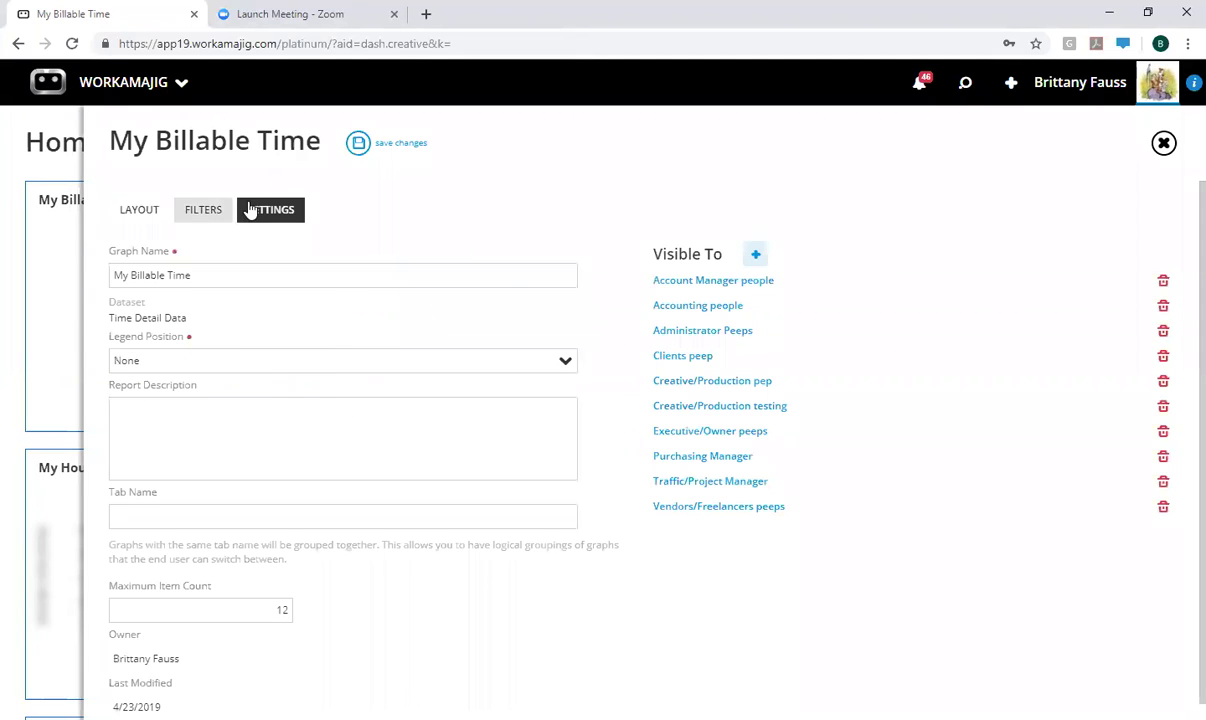
left_click(357, 143)
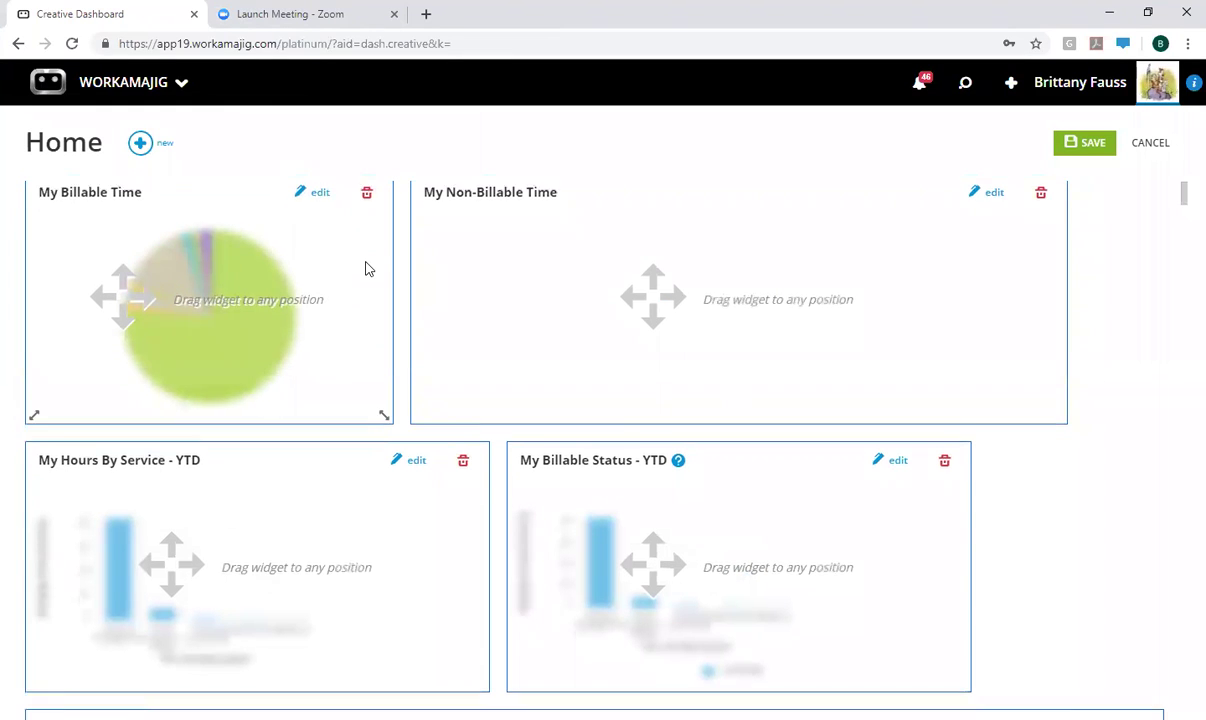
Step: Try repositioning and resizing the My Billable Time widget on the creatives dashboard, and save the dashboard
scroll(366, 300, "down", 8)
scroll(366, 360, "down", 4)
scroll(371, 380, "up", 3)
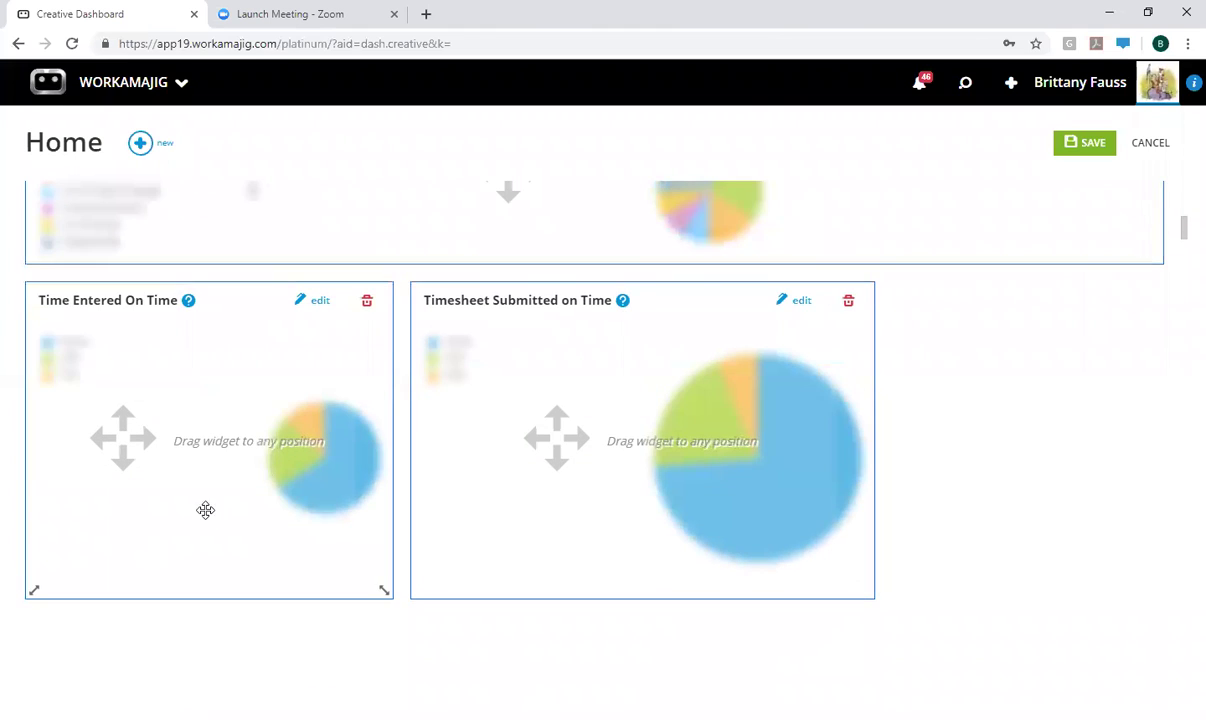
scroll(541, 371, "up", 4)
scroll(366, 638, "up", 5)
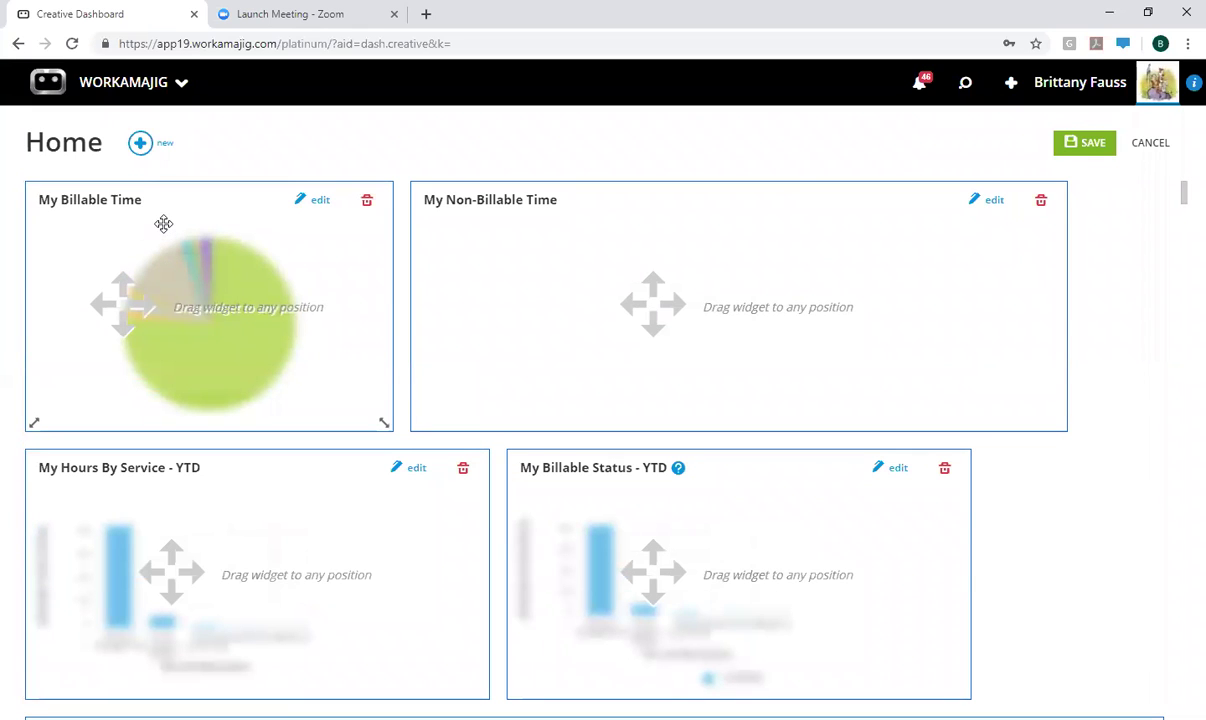
mouse_move(188, 250)
left_mouse_down()
mouse_move(439, 436)
mouse_move(640, 715)
mouse_move(242, 113)
mouse_move(165, 82)
mouse_move(215, 237)
mouse_move(187, 260)
left_mouse_up()
mouse_move(390, 430)
left_mouse_down()
mouse_move(614, 436)
mouse_move(492, 471)
mouse_move(293, 415)
mouse_move(864, 377)
mouse_move(551, 408)
mouse_move(345, 487)
mouse_move(406, 425)
left_mouse_up()
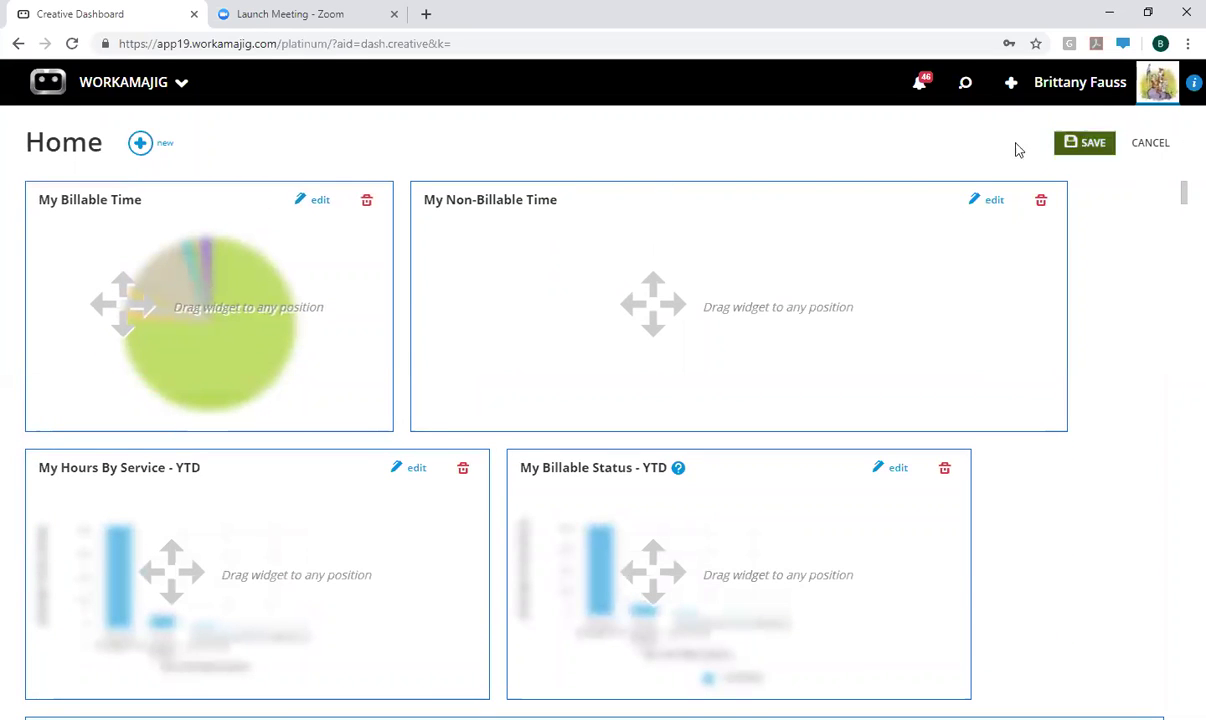
left_click(1080, 143)
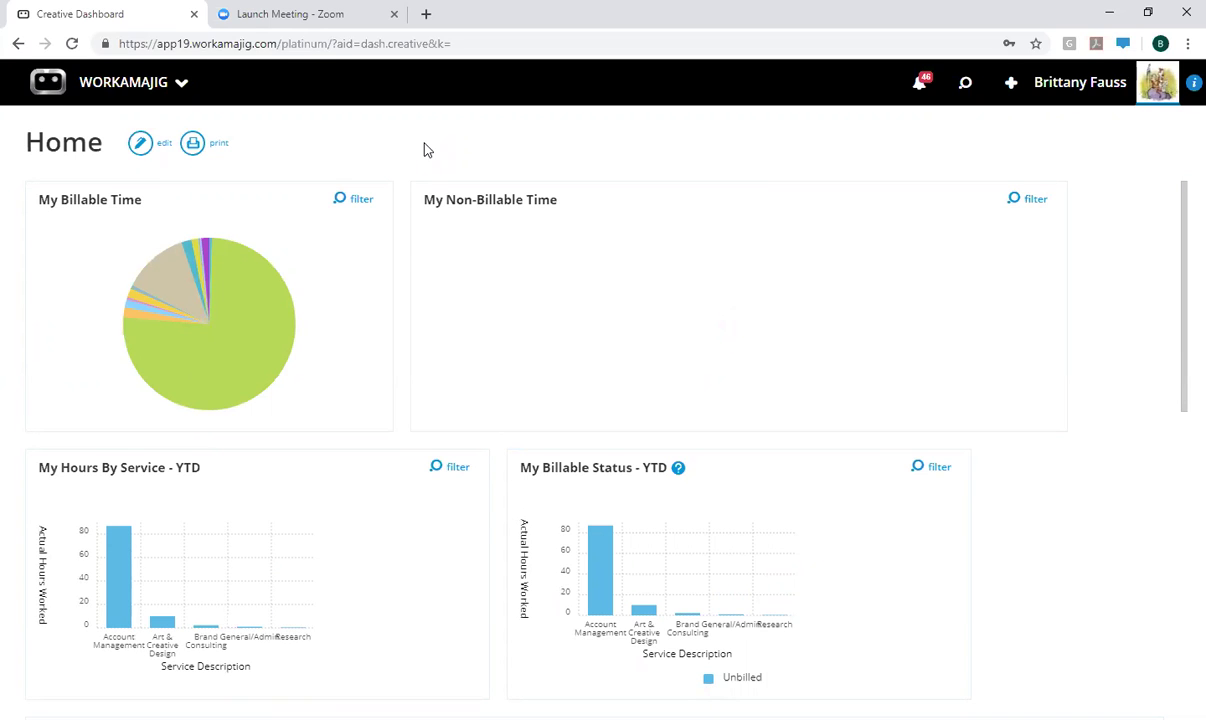
Step: Reopen the creatives dashboard and inspect the search criteria available in the My Hours By Service - YTD filter
left_click(135, 100)
left_click(165, 155)
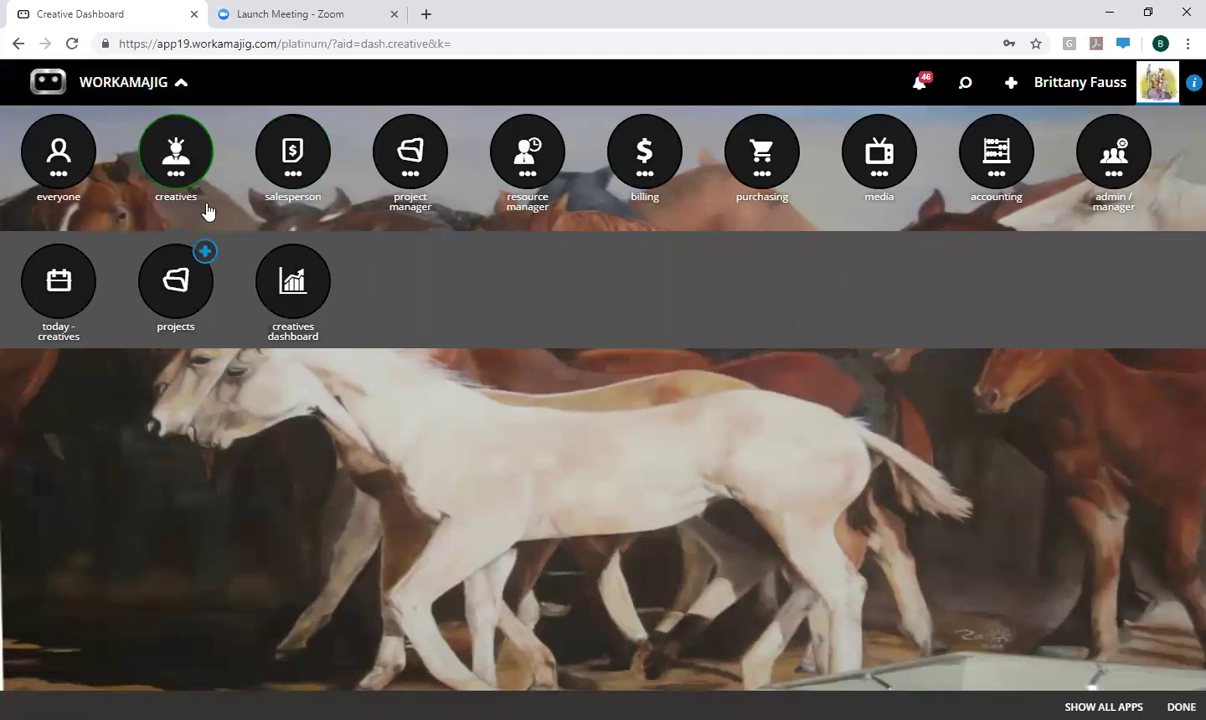
left_click(293, 280)
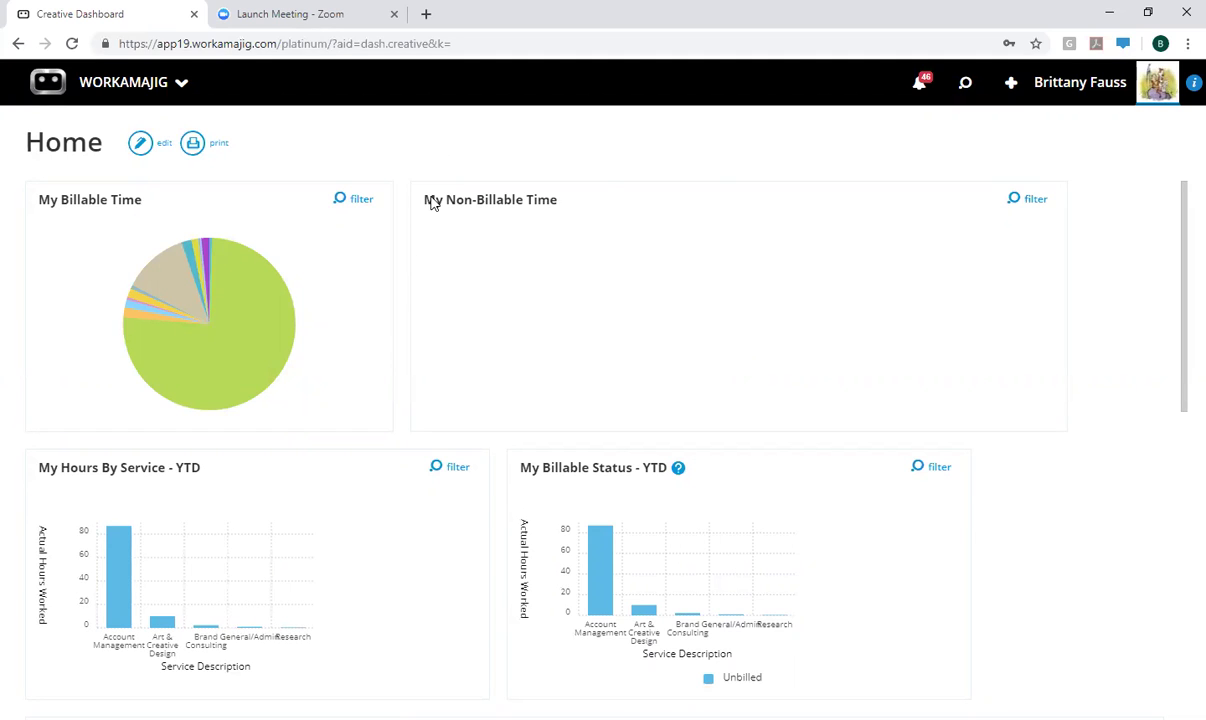
left_click(457, 469)
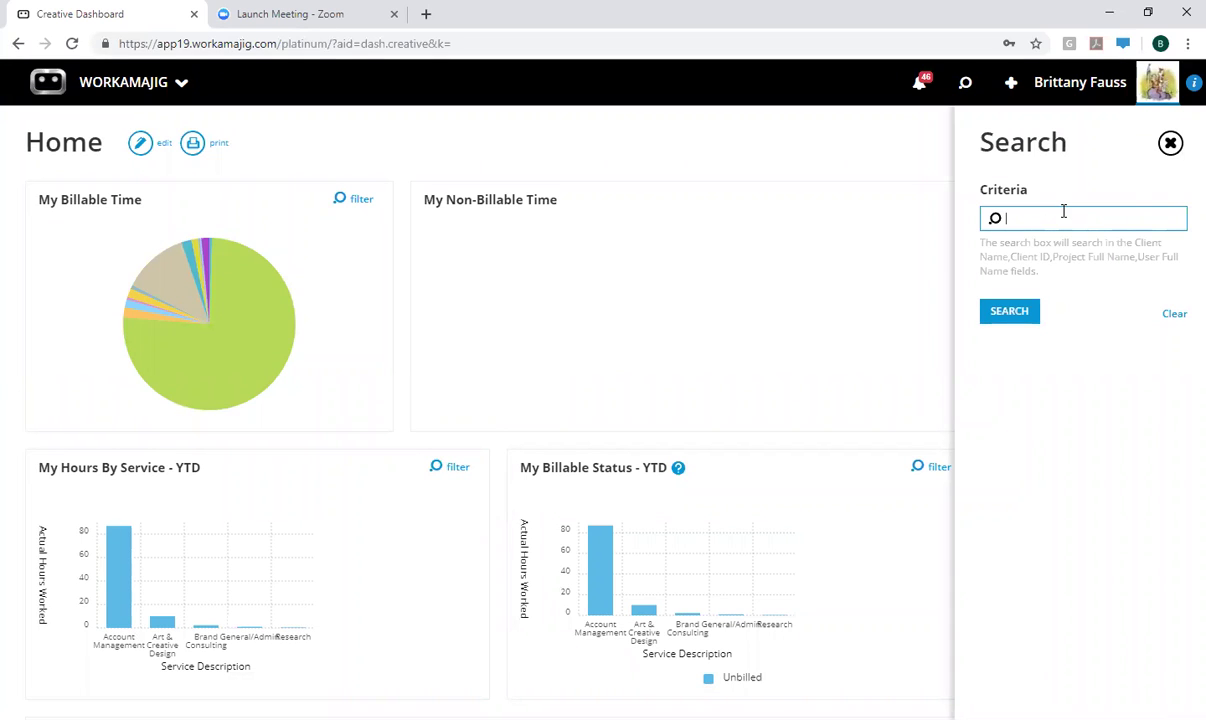
left_click(587, 160)
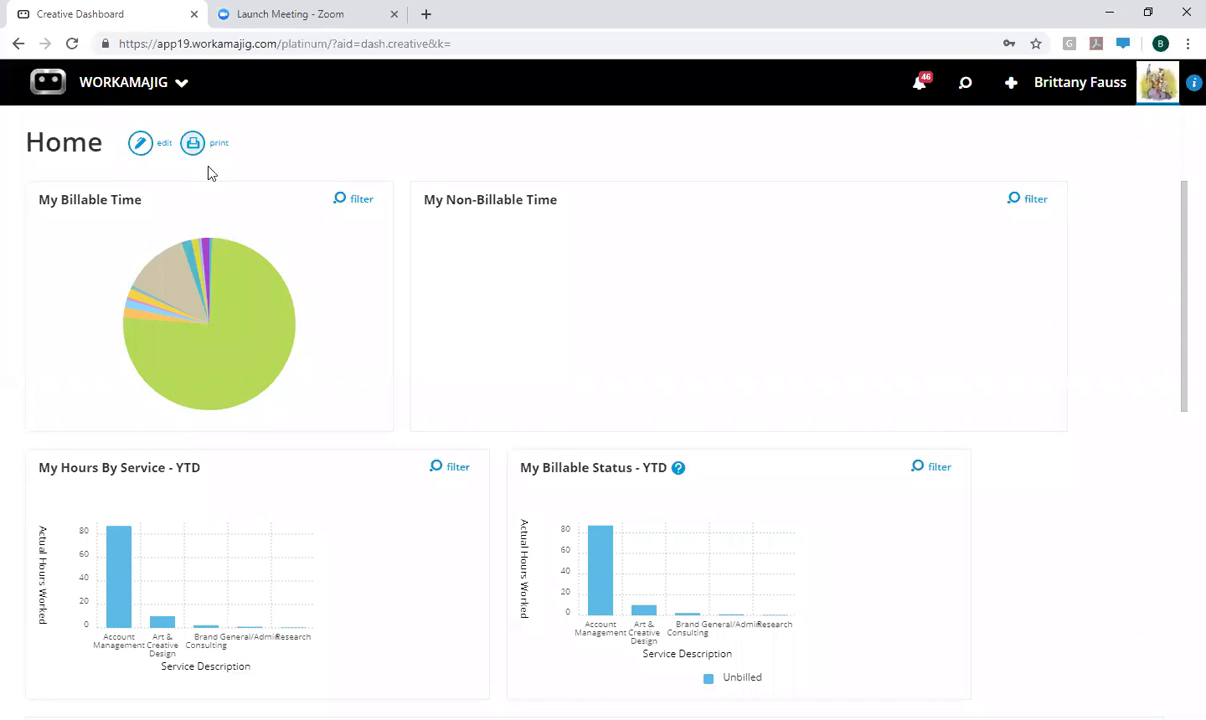
Step: Look through all the creatives dashboard widgets and preview the dashboard's printed pages without printing them
scroll(452, 495, "down", 7)
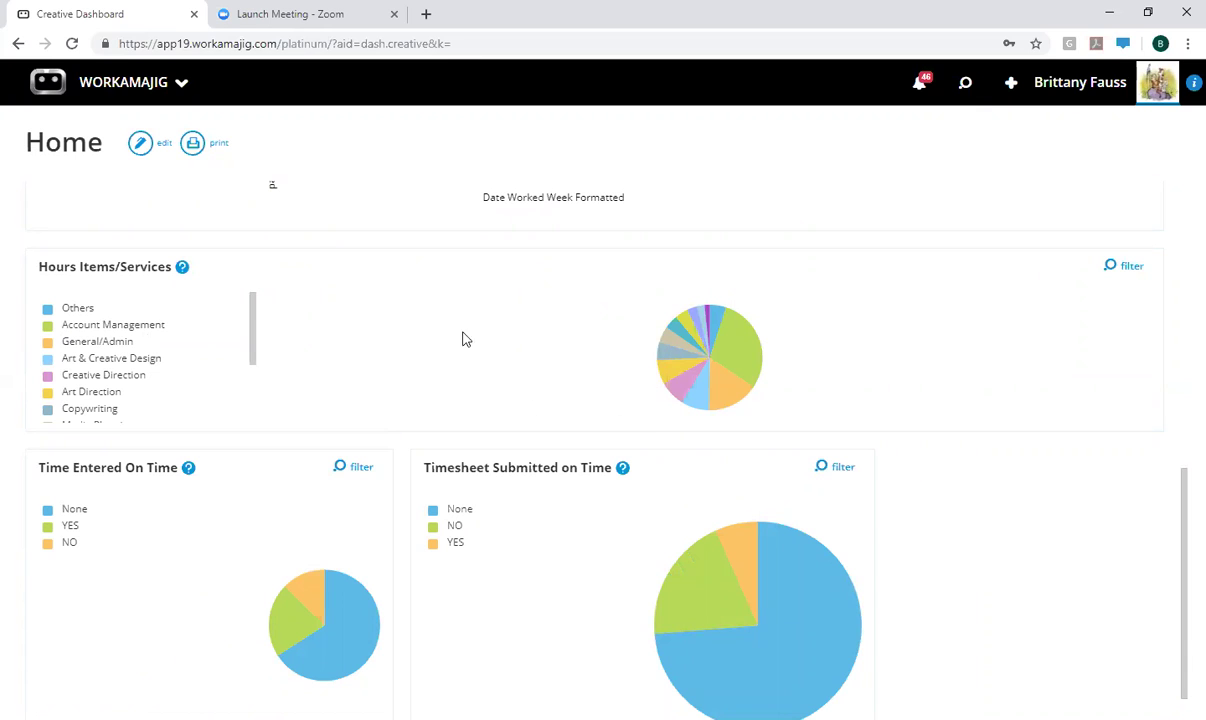
scroll(493, 355, "up", 5)
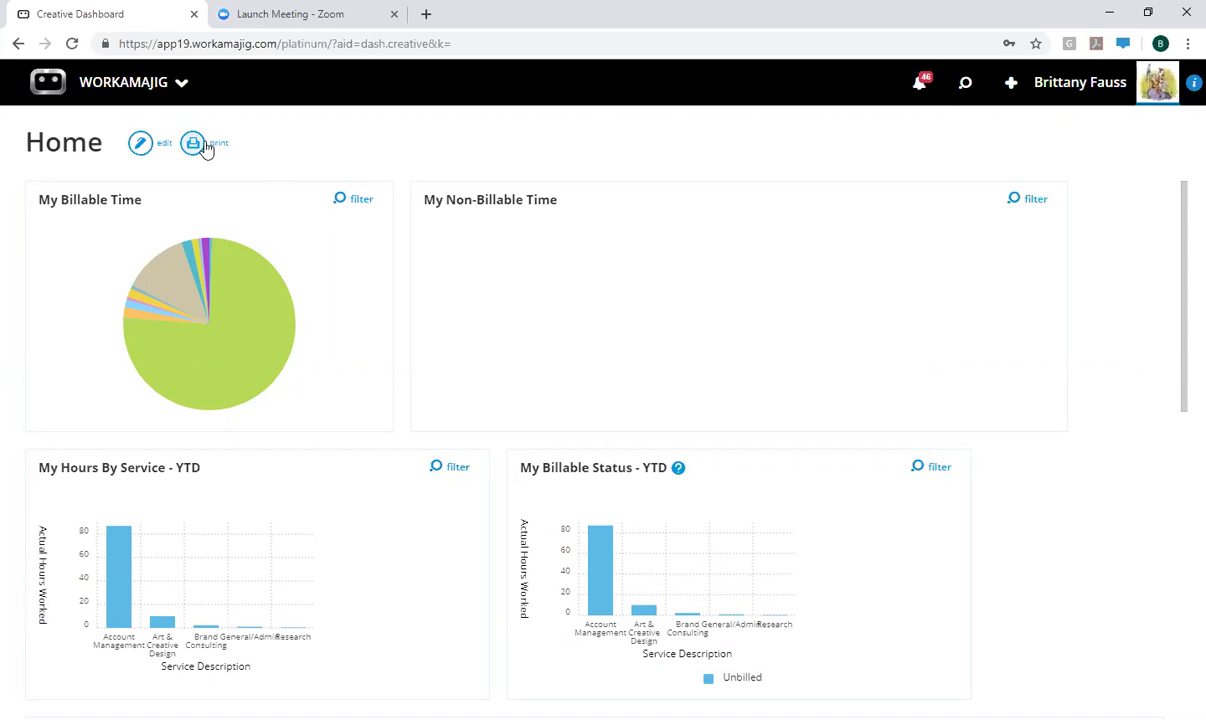
scroll(586, 497, "down", 7)
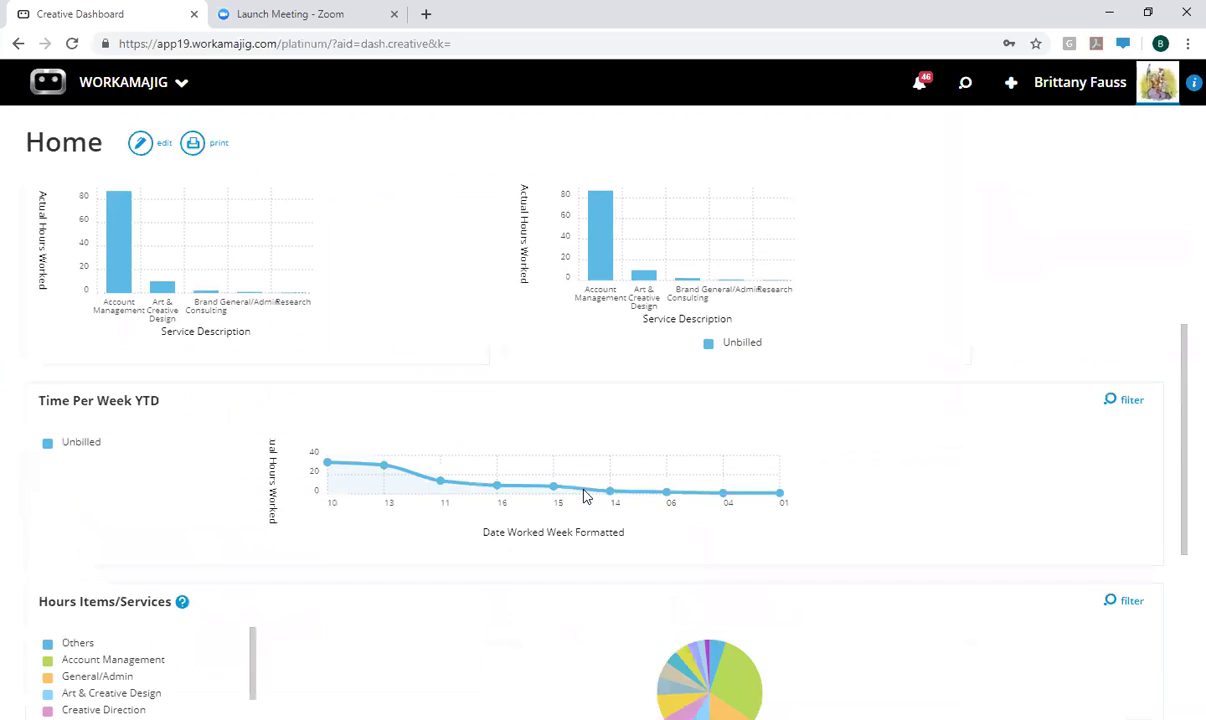
scroll(585, 495, "down", 2)
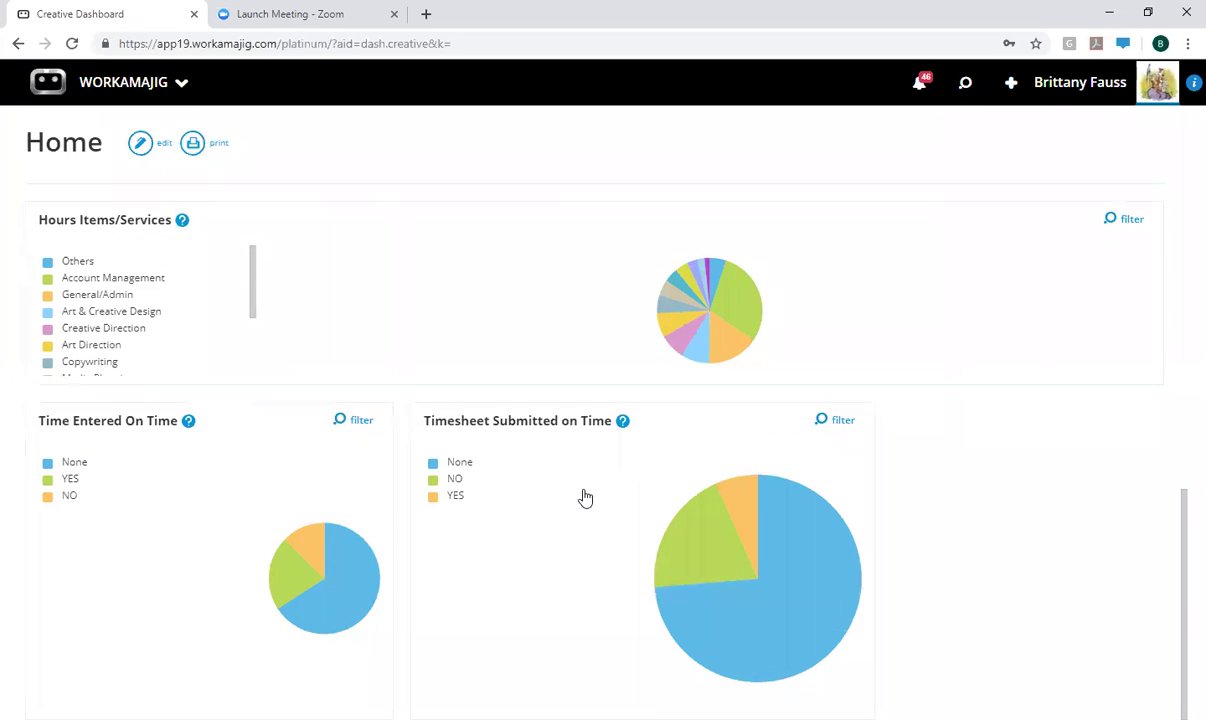
scroll(645, 340, "up", 9)
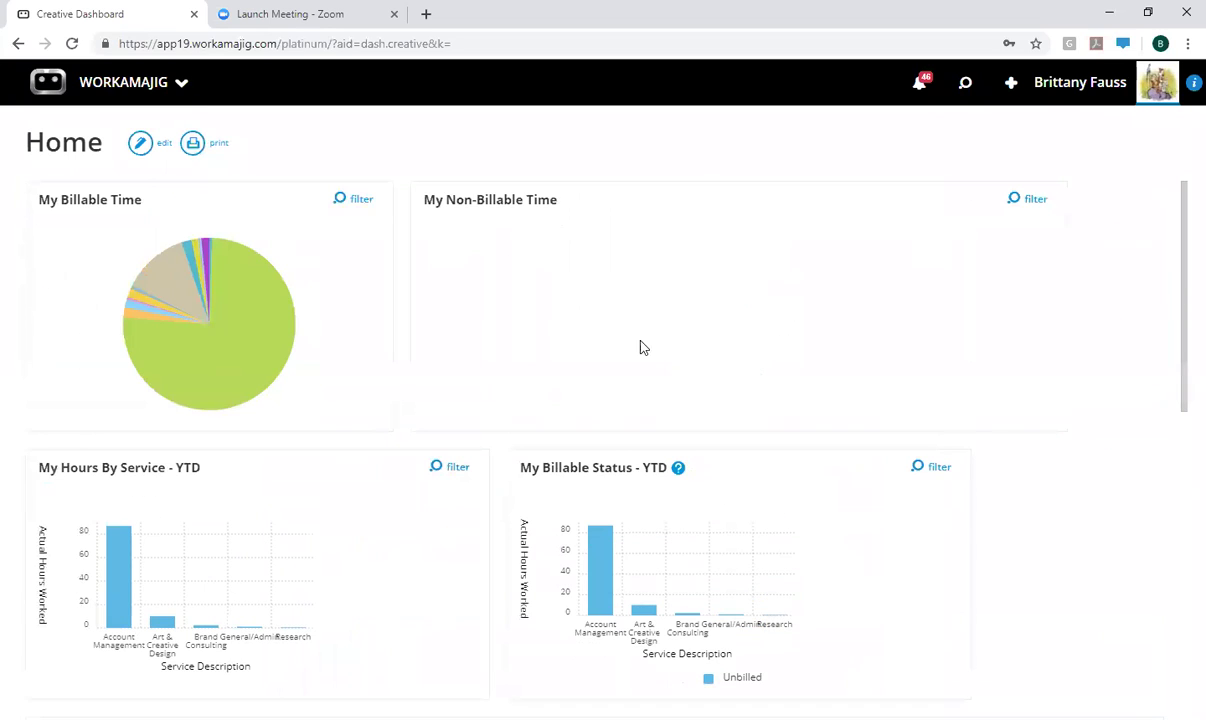
left_click(211, 141)
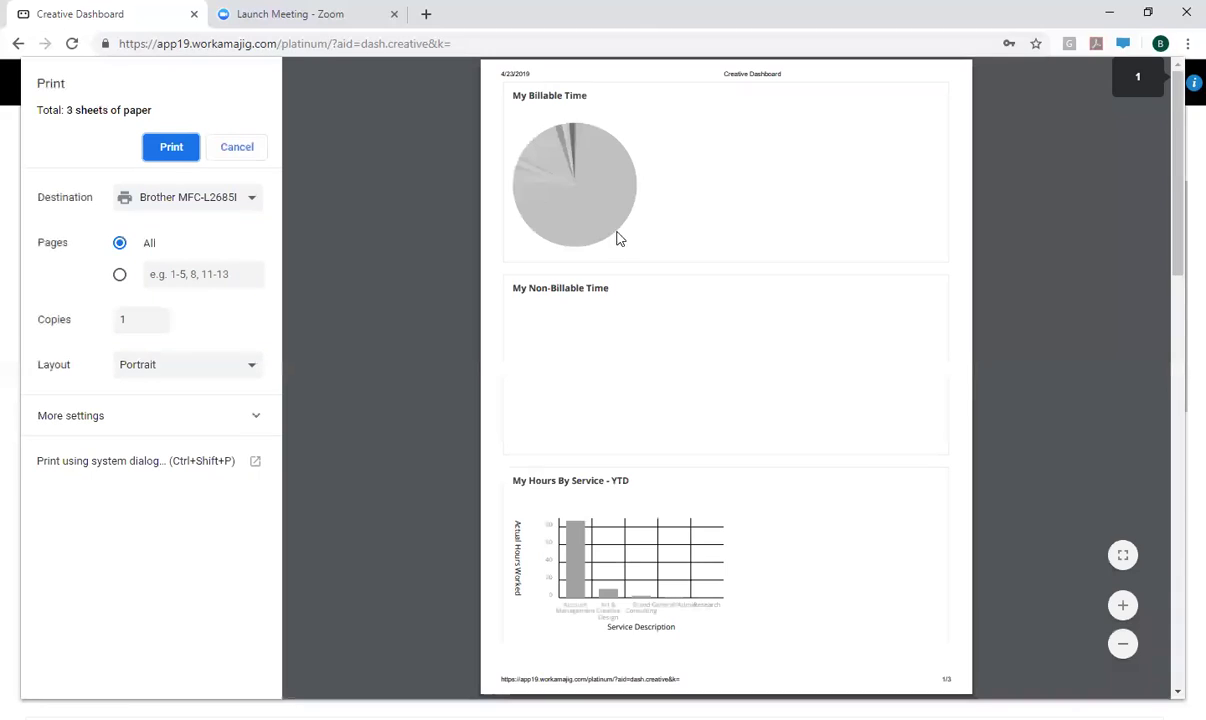
scroll(617, 441, "down", 1)
scroll(620, 420, "down", 12)
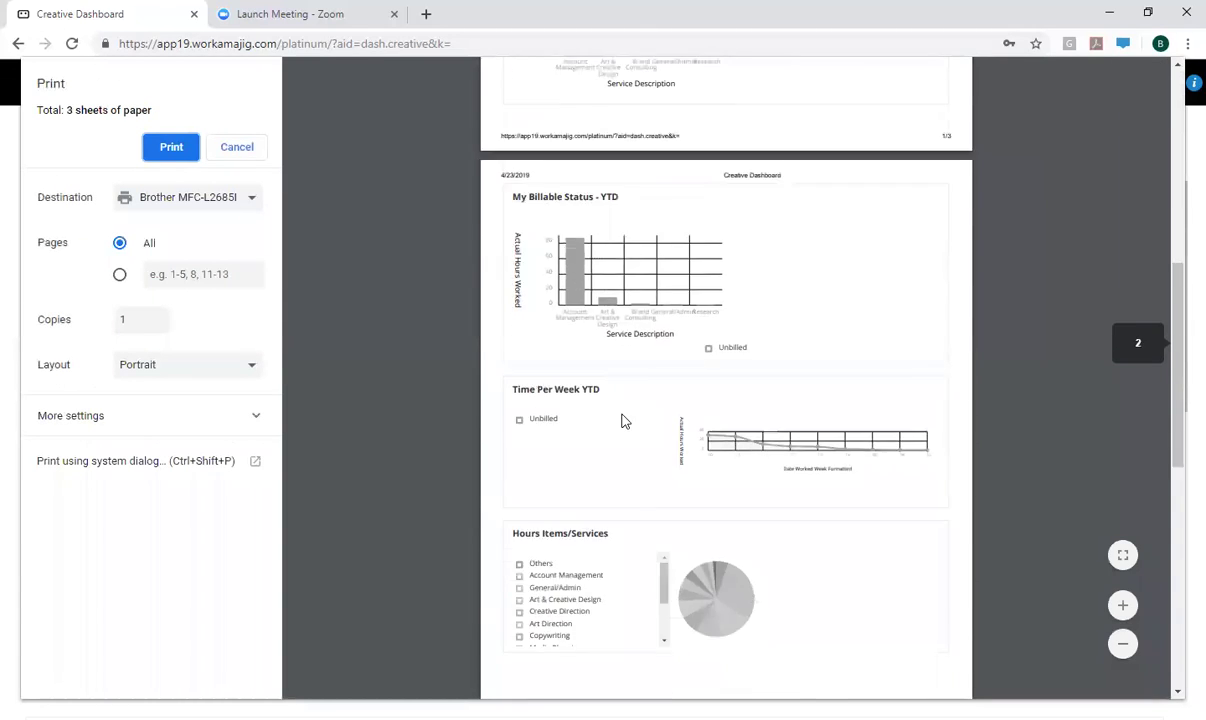
scroll(1000, 136, "up", 6)
scroll(1000, 136, "up", 5)
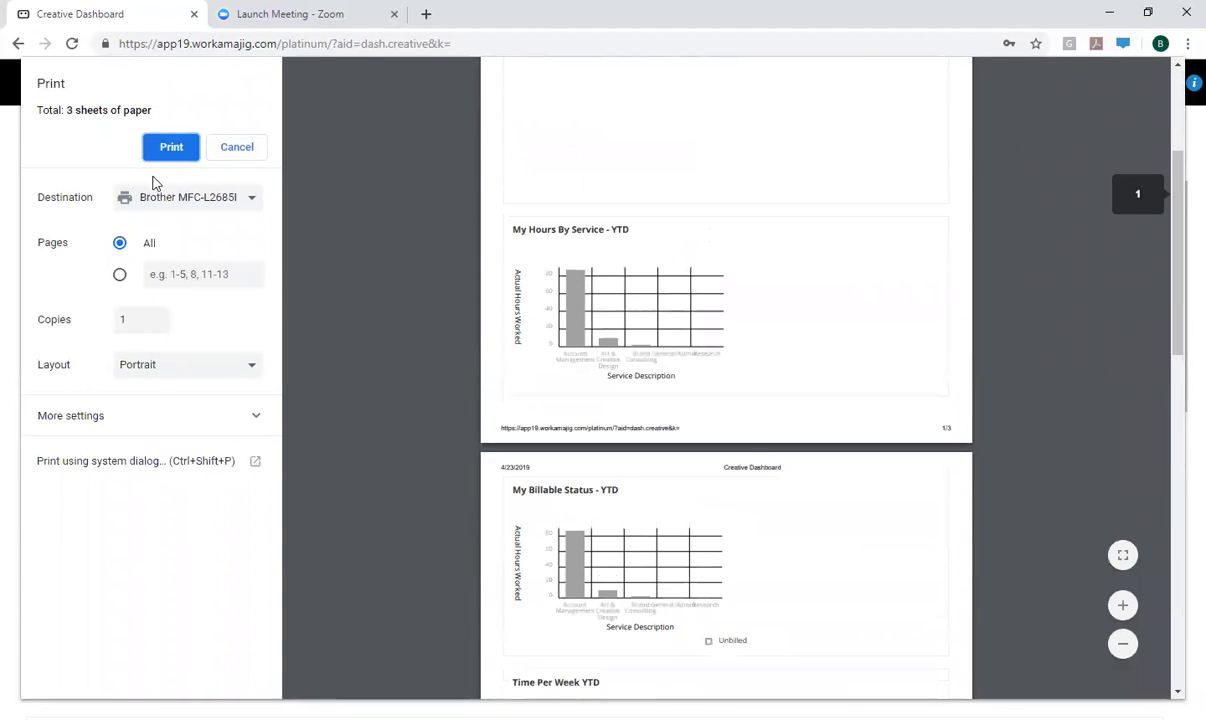
left_click(216, 145)
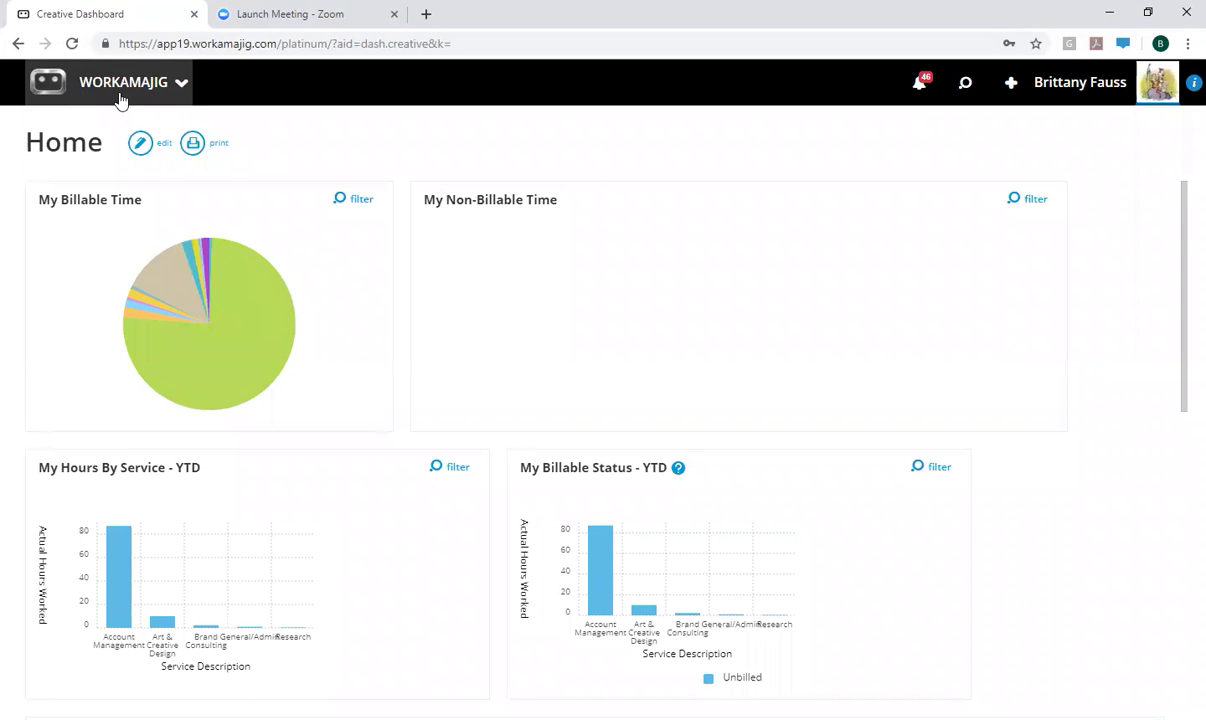
Step: Open the sales dashboard from the salesperson apps
left_click(85, 95)
mouse_move(280, 148)
left_click(282, 285)
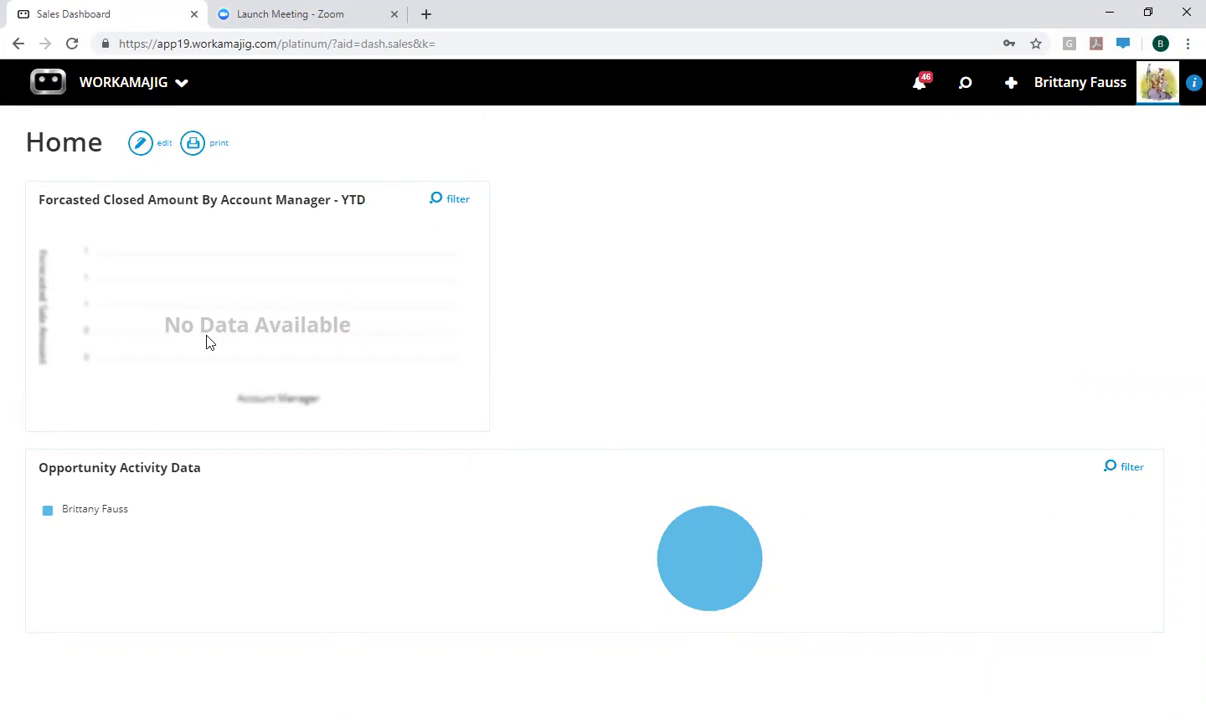
Step: Open the new PM dashboard from the project manager apps and preview its printout without printing
left_click(148, 94)
mouse_move(410, 172)
left_click(285, 292)
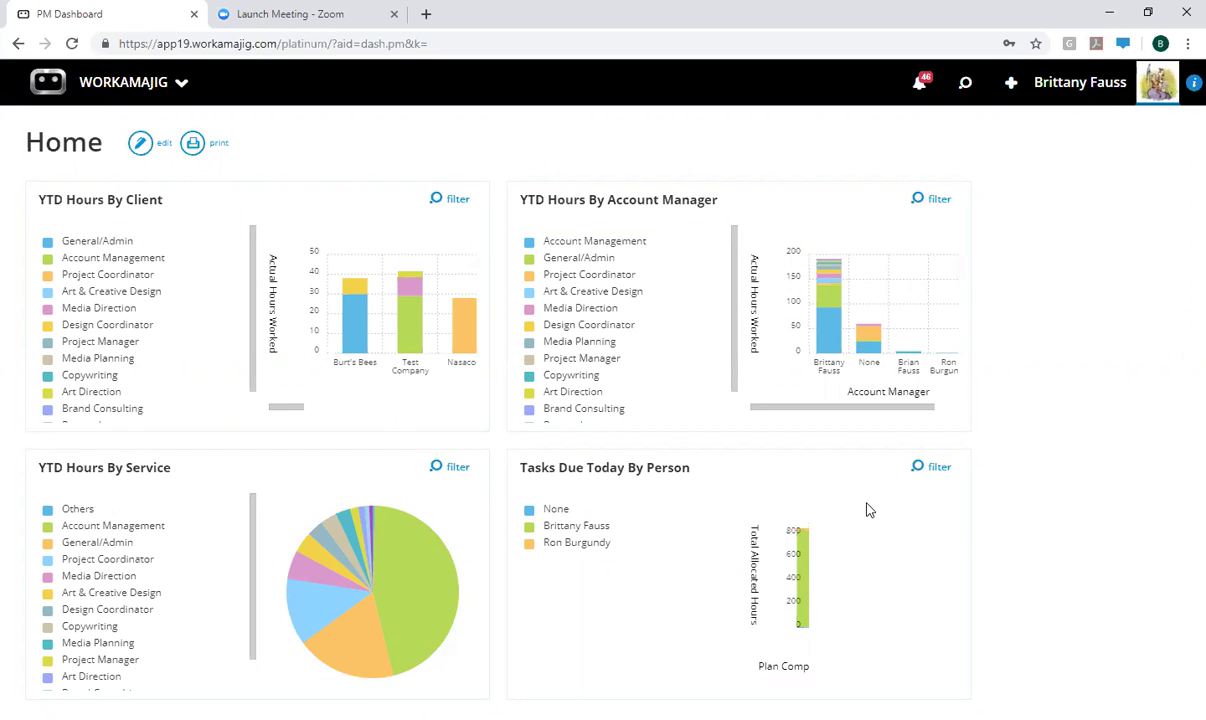
left_click(196, 143)
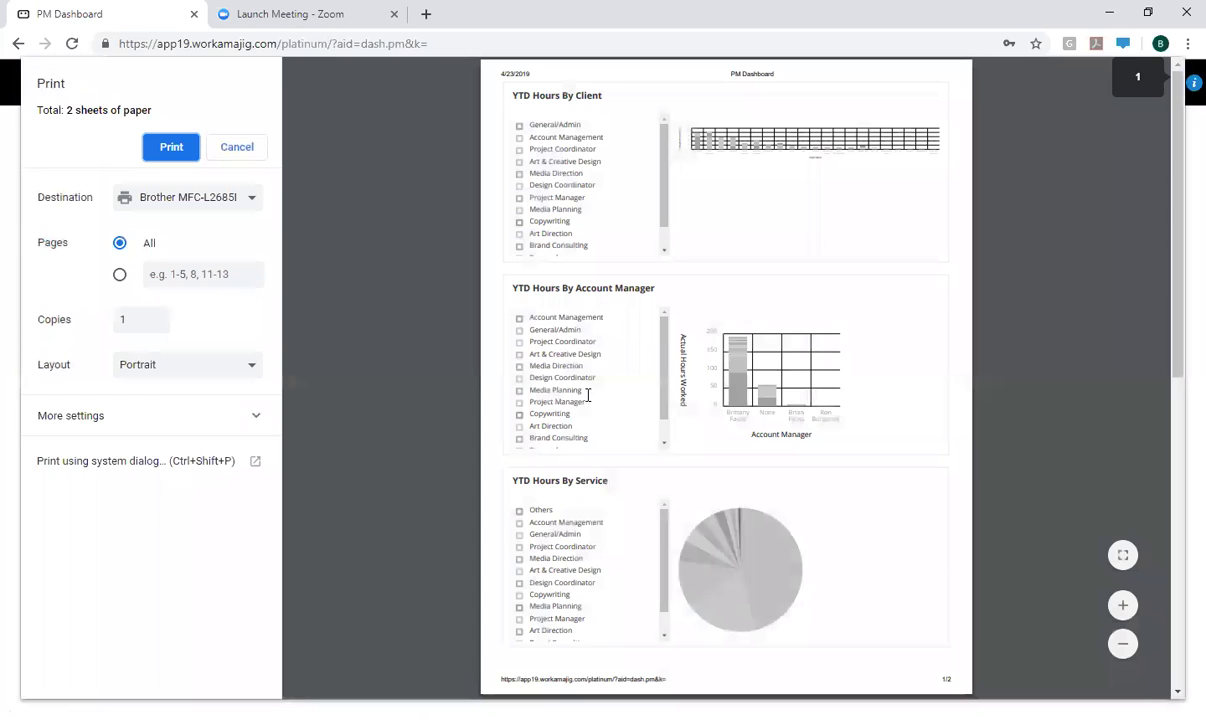
left_click(245, 148)
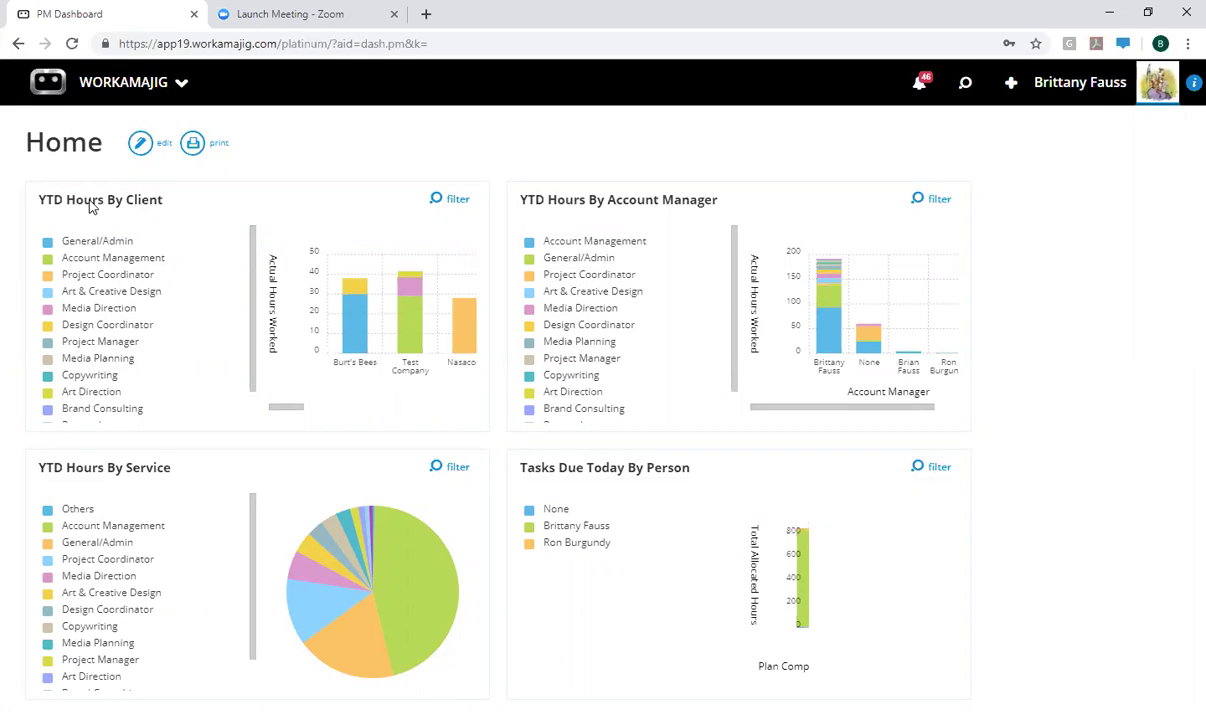
Step: Open the report center and browse the datasets available for a new custom report
left_click(48, 82)
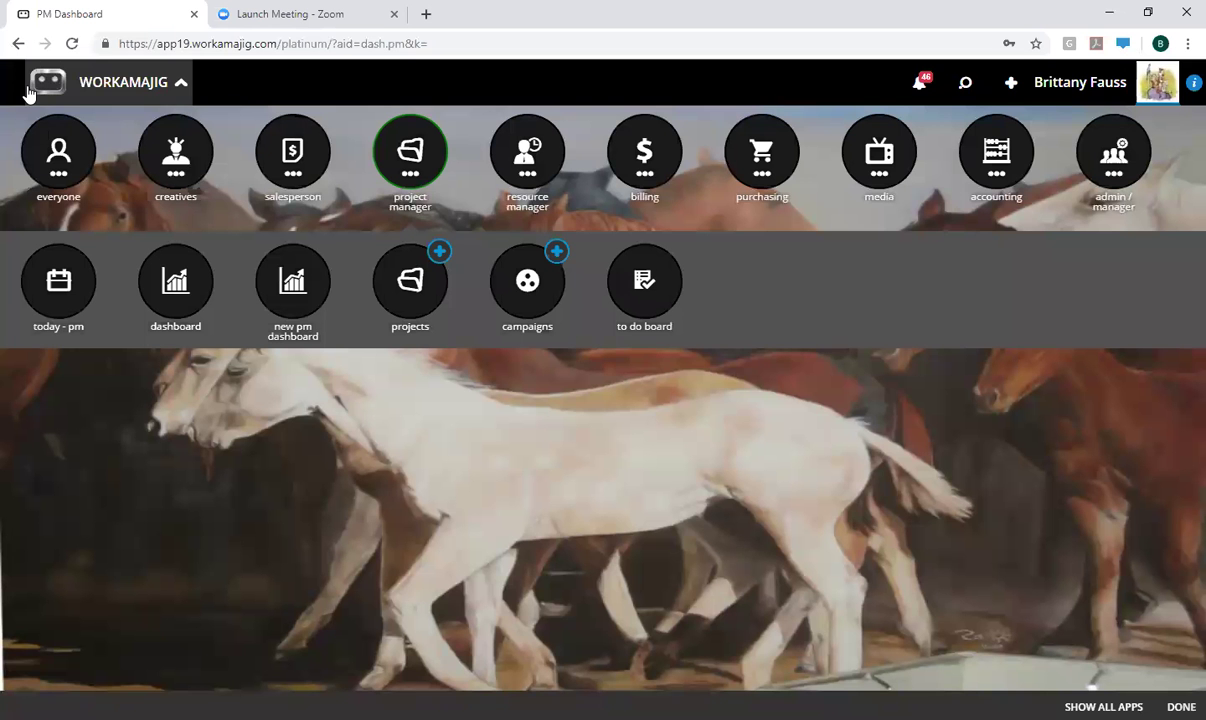
left_click(417, 283)
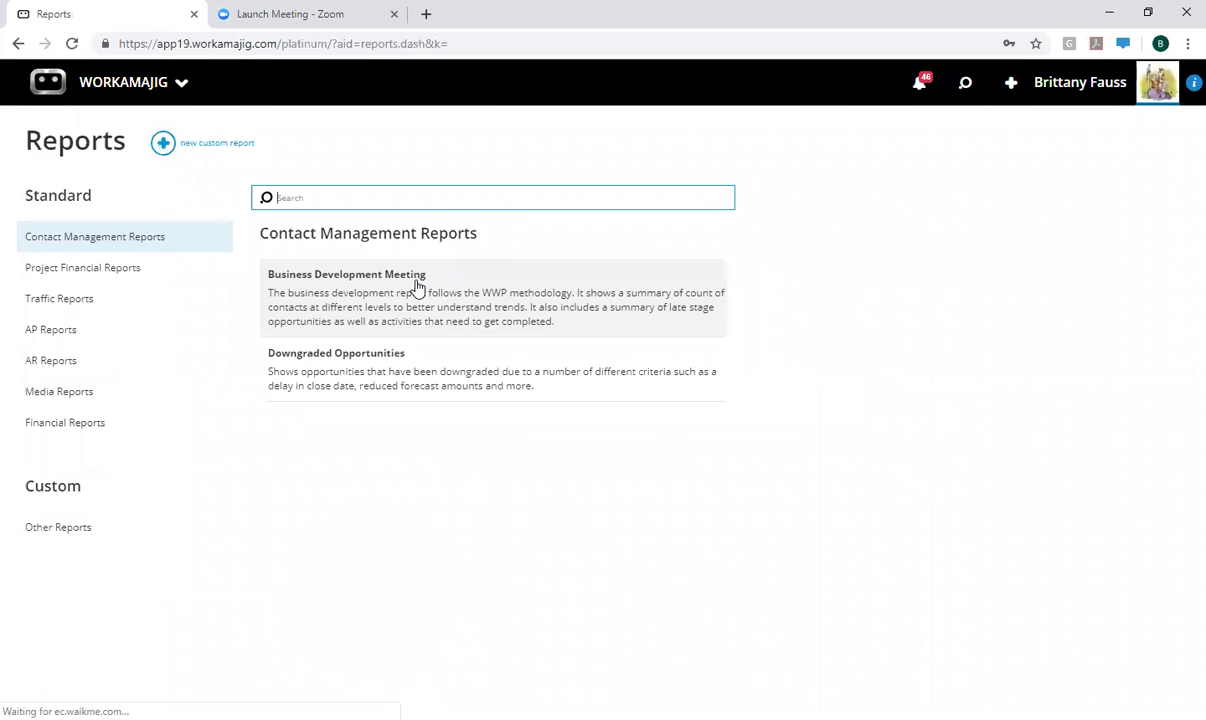
left_click(165, 145)
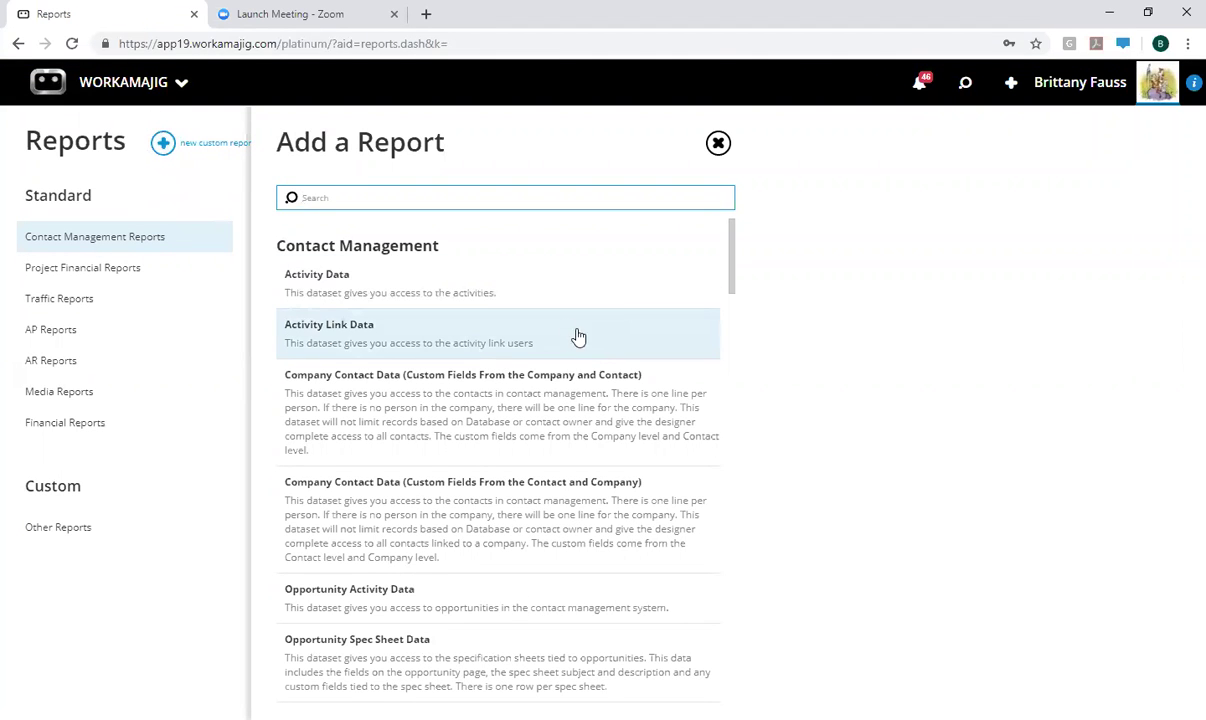
scroll(565, 330, "down", 1)
scroll(563, 328, "down", 15)
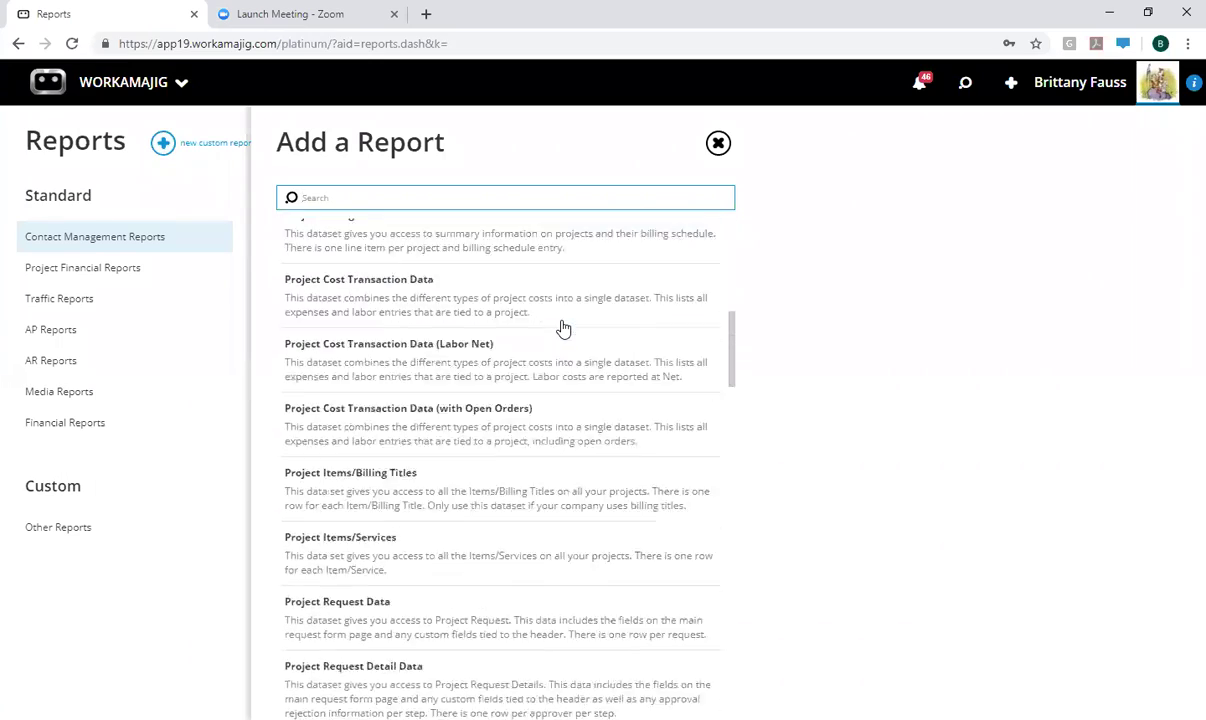
scroll(563, 328, "down", 20)
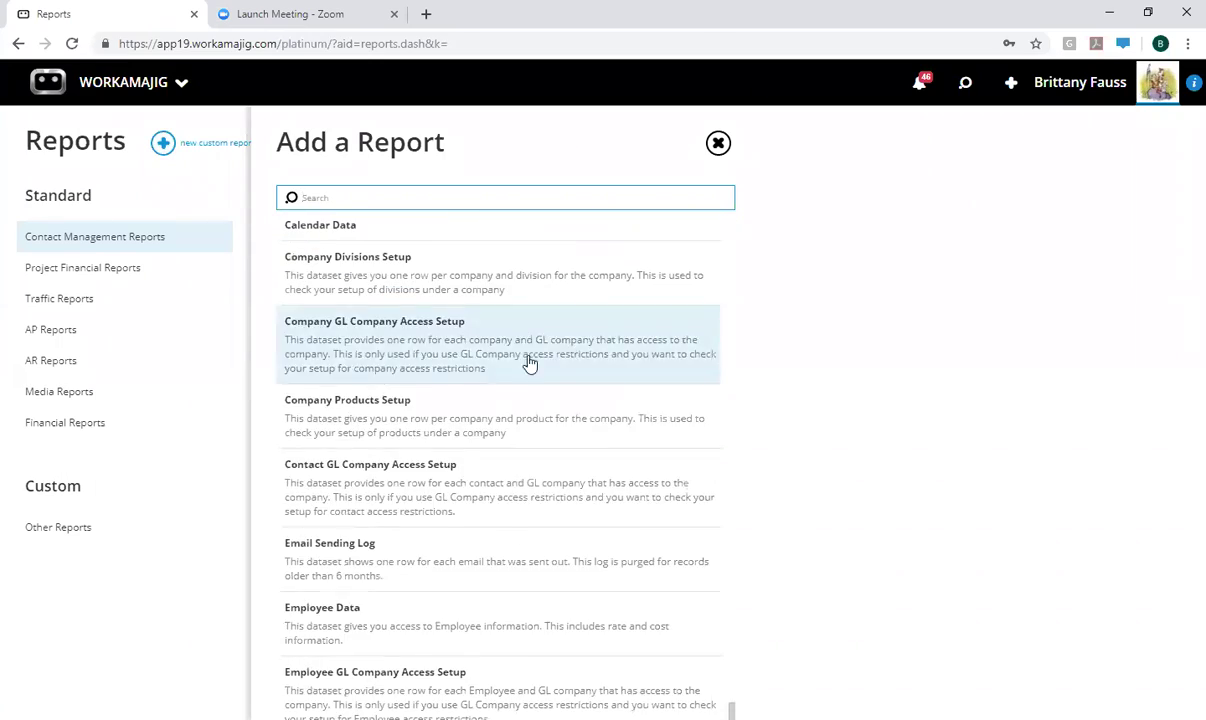
scroll(425, 655, "up", 20)
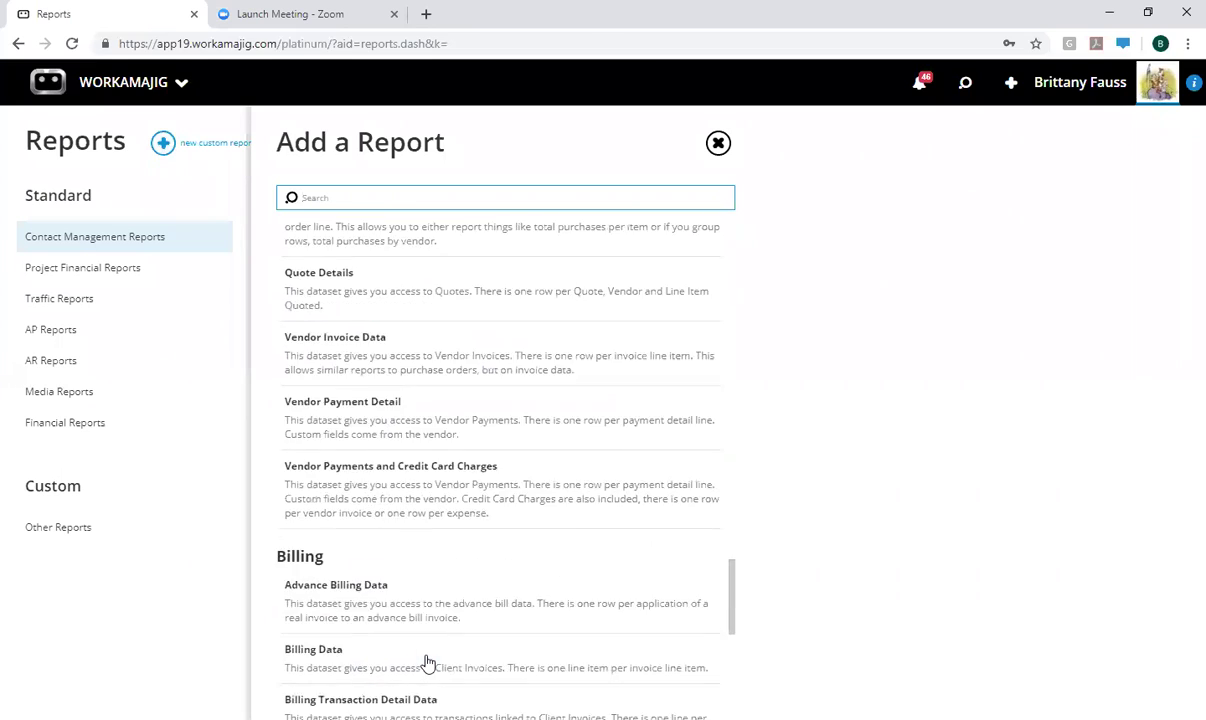
scroll(425, 662, "up", 15)
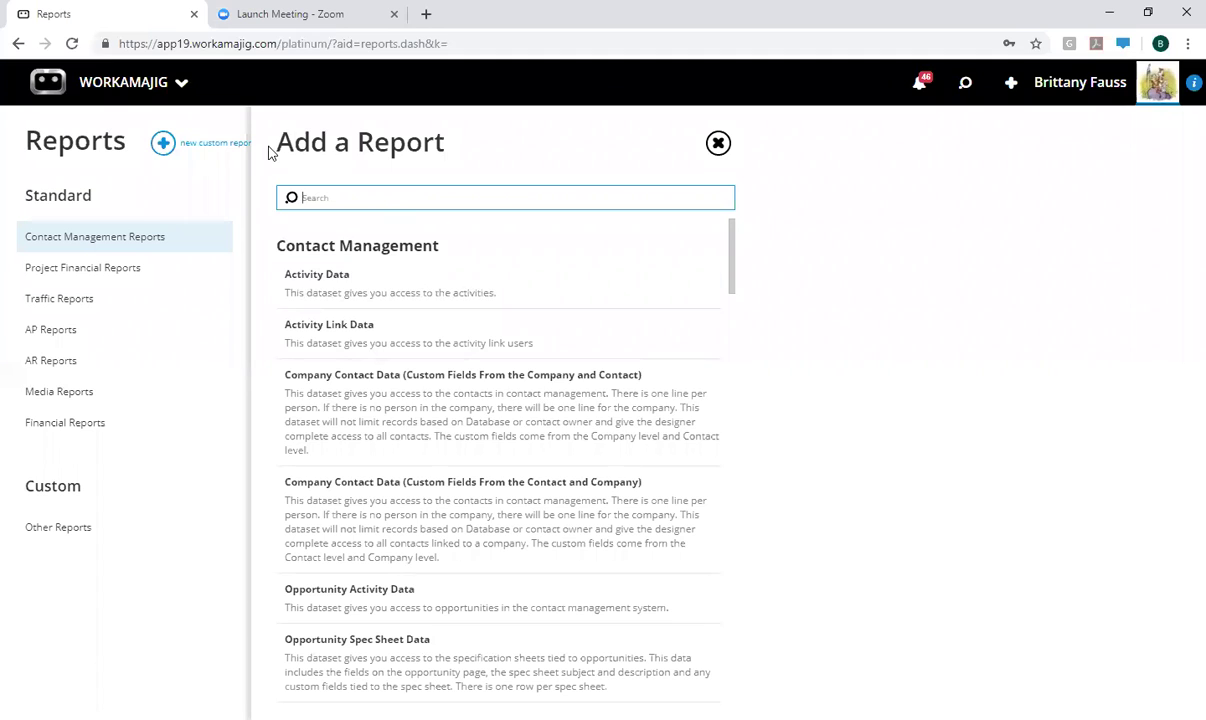
Step: Return to the creatives dashboard in edit mode and show the My Billable Time widget's filters
left_click(135, 98)
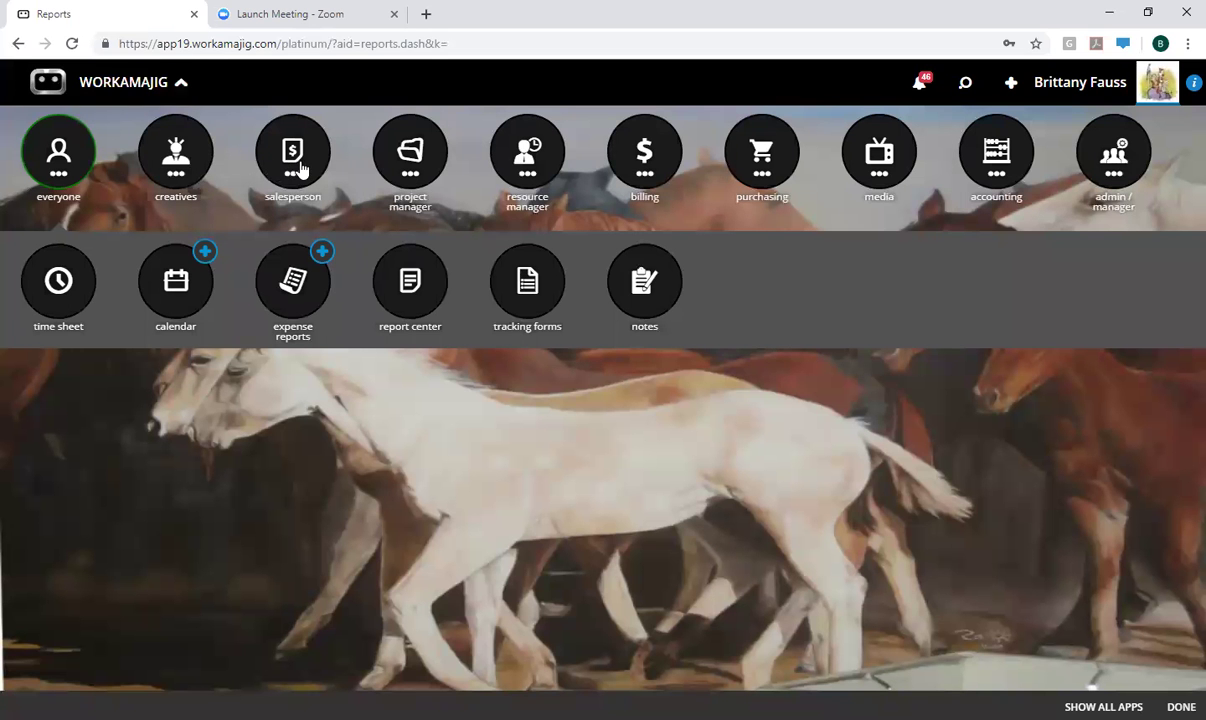
left_click(297, 166)
left_click(168, 125)
left_click(258, 270)
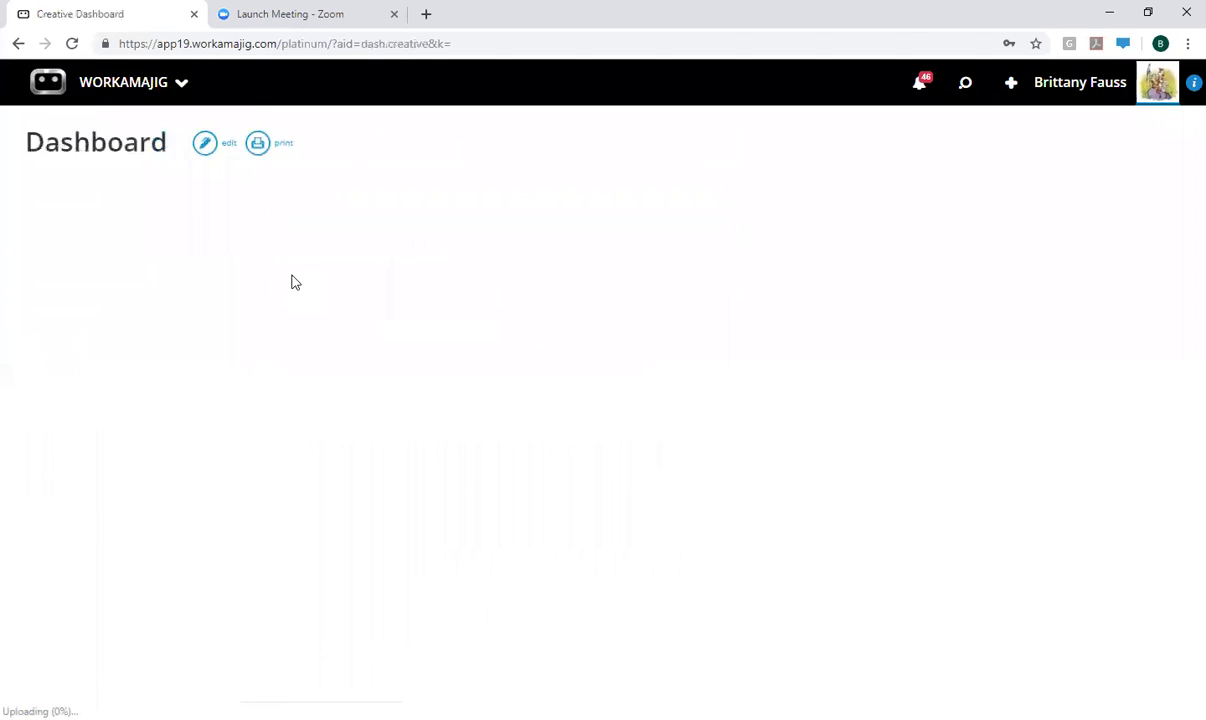
left_click(141, 145)
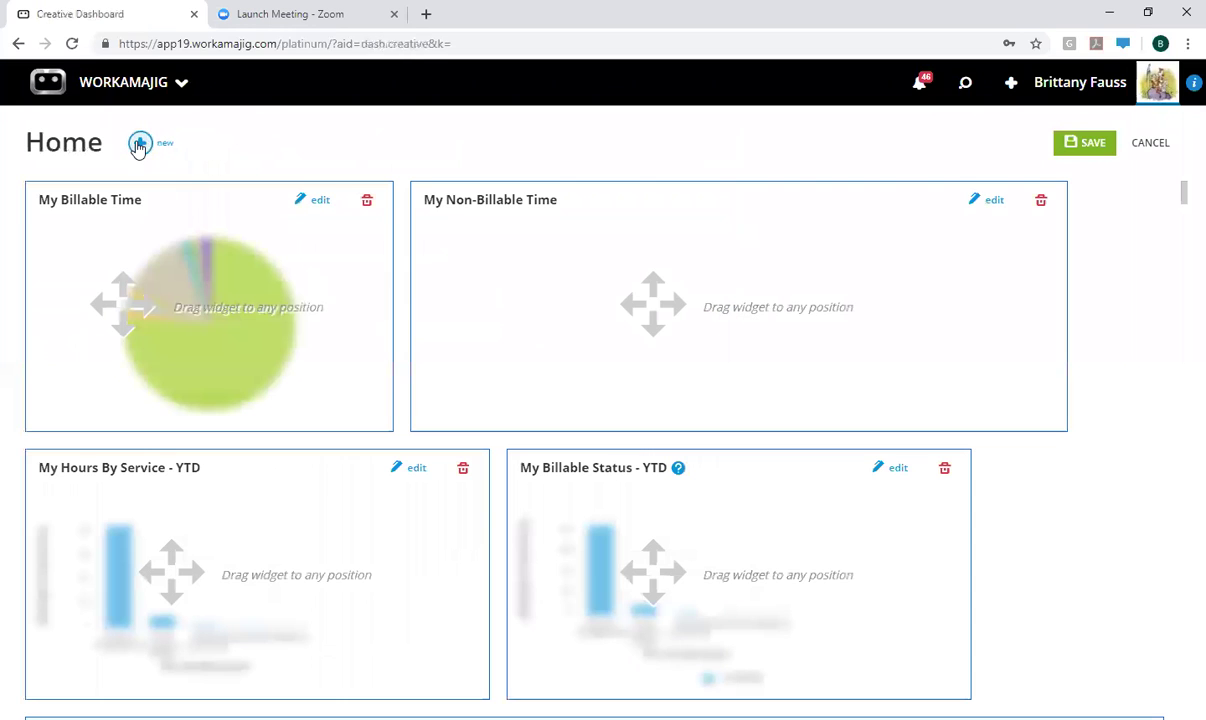
left_click(320, 201)
left_click(193, 212)
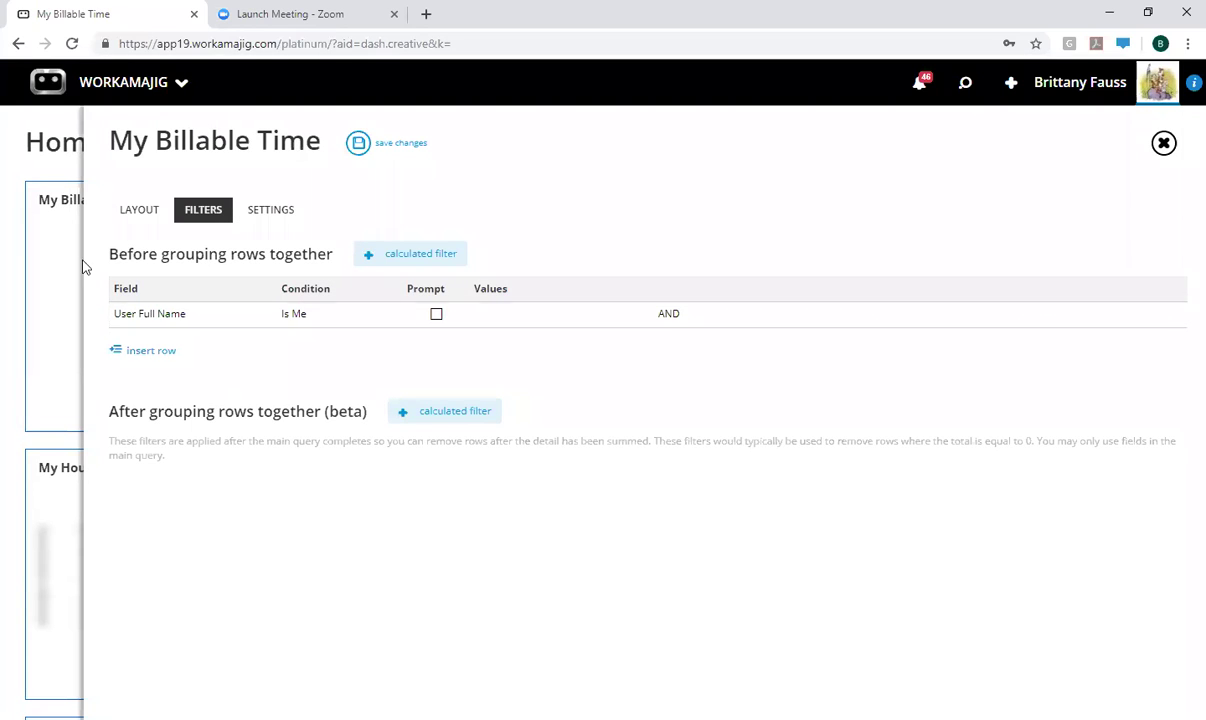
Step: Add a filter row on the Project Status field to the My Billable Time widget's filters applied before grouping
left_click(145, 352)
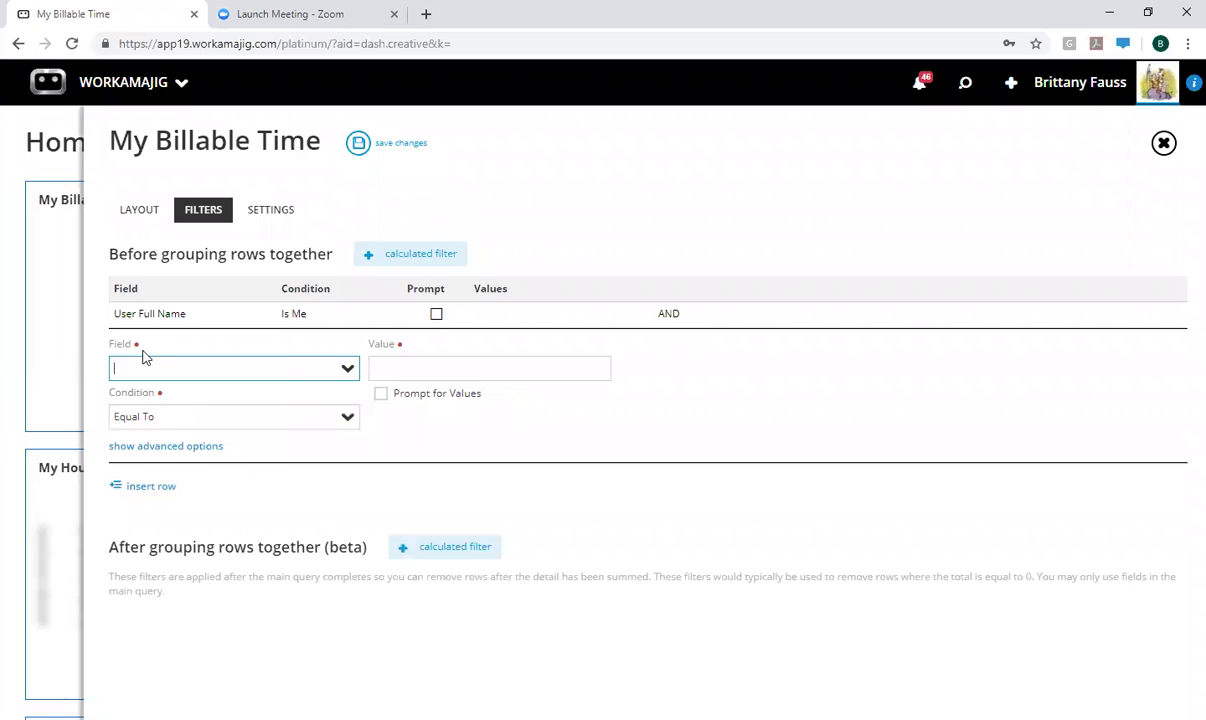
type("proj")
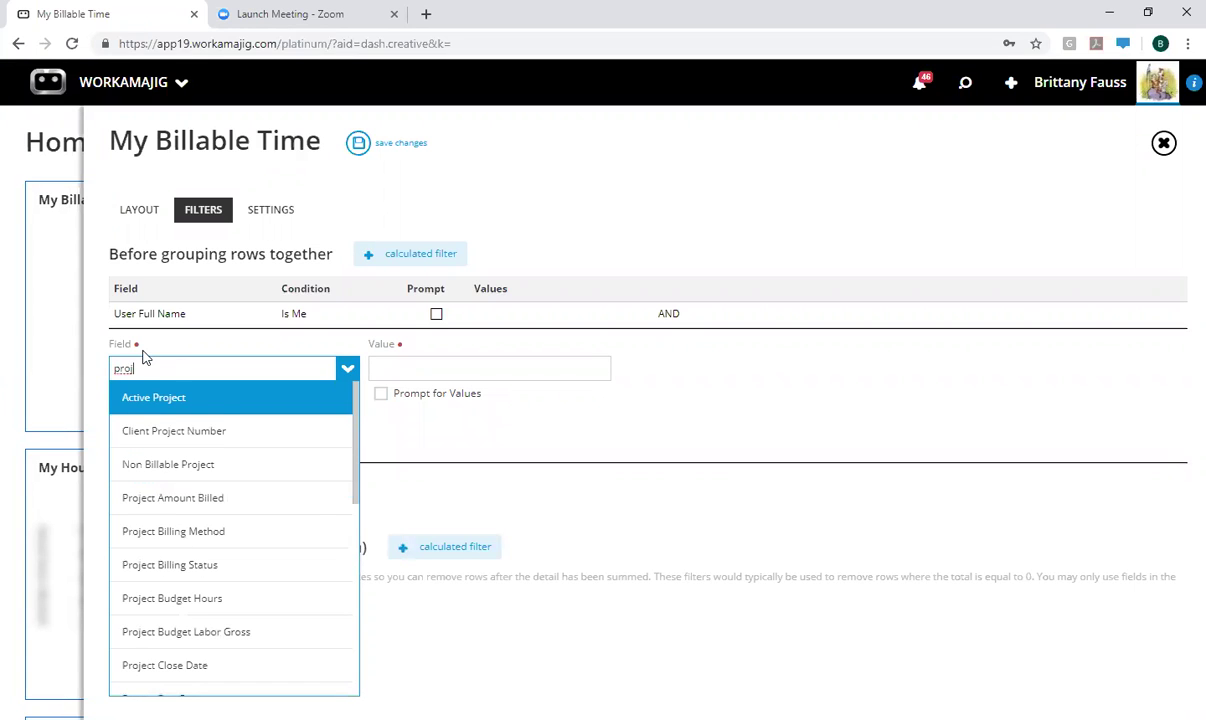
key("Down")
key("Down")
key("Down")
key("Down")
key("Down")
key("BackSpace")
key("BackSpace")
key("BackSpace")
key("BackSpace")
type("statu")
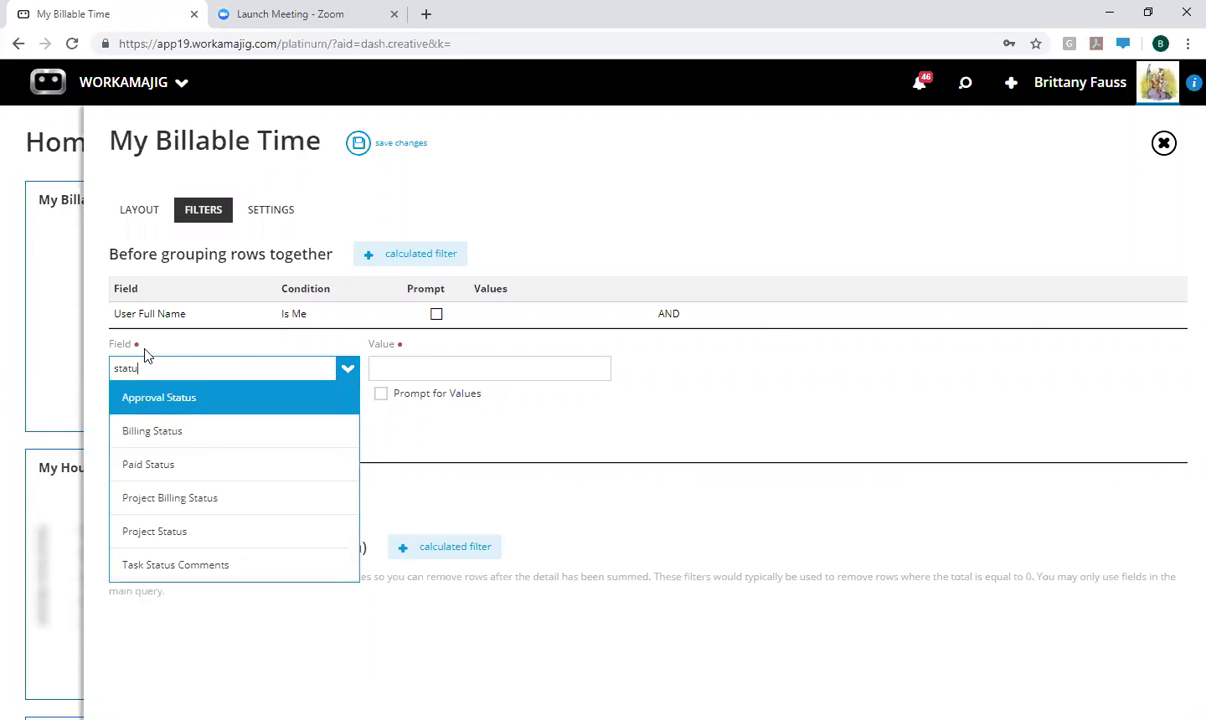
left_click(152, 532)
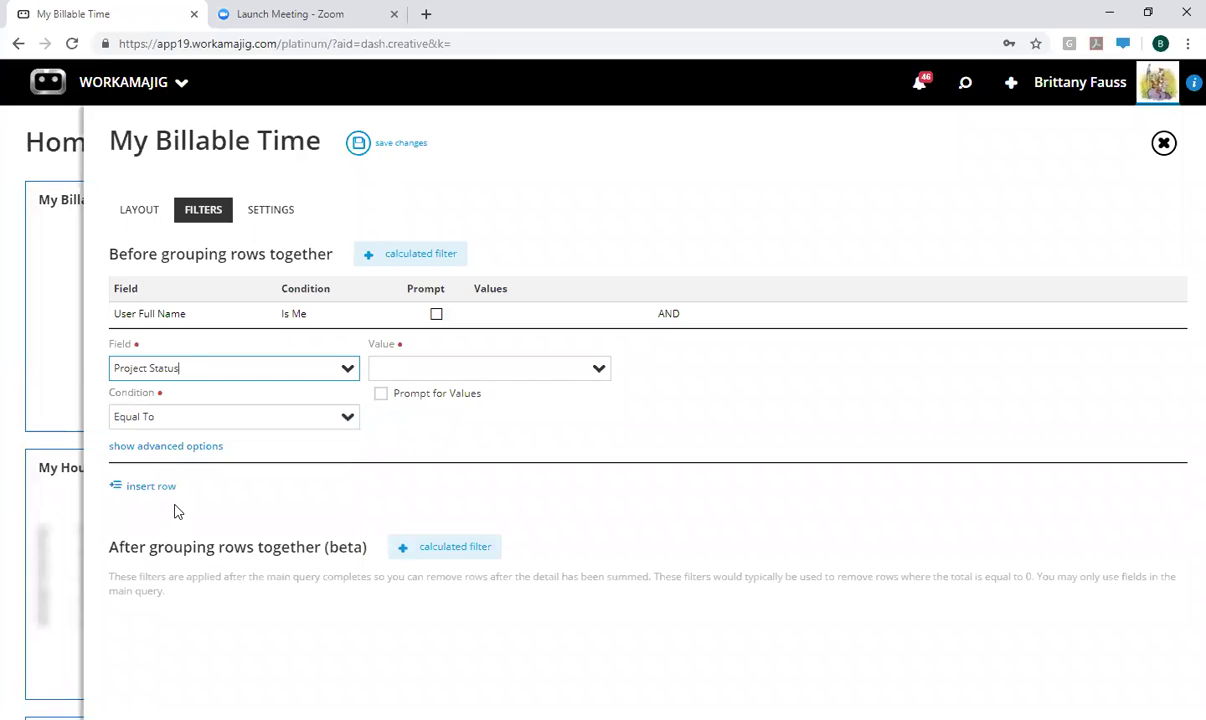
Step: Try the Any Of condition with the list of project statuses, and delete the Project Status filter row
left_click(346, 417)
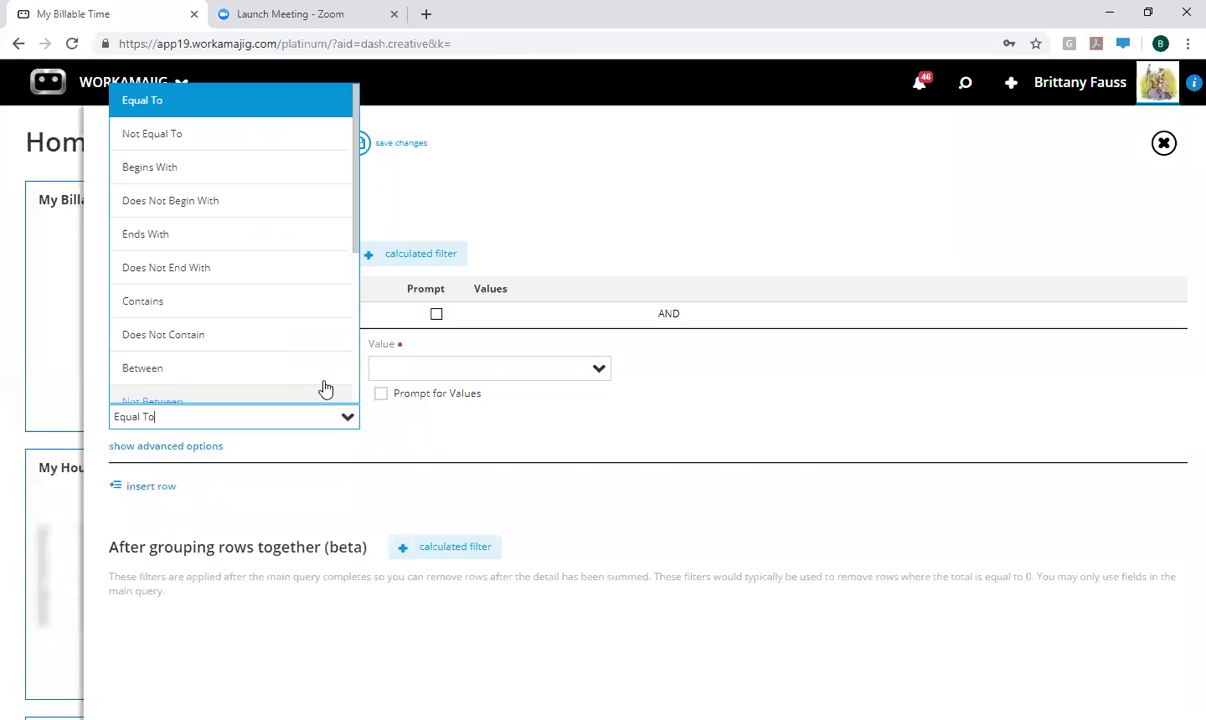
scroll(259, 354, "down", 3)
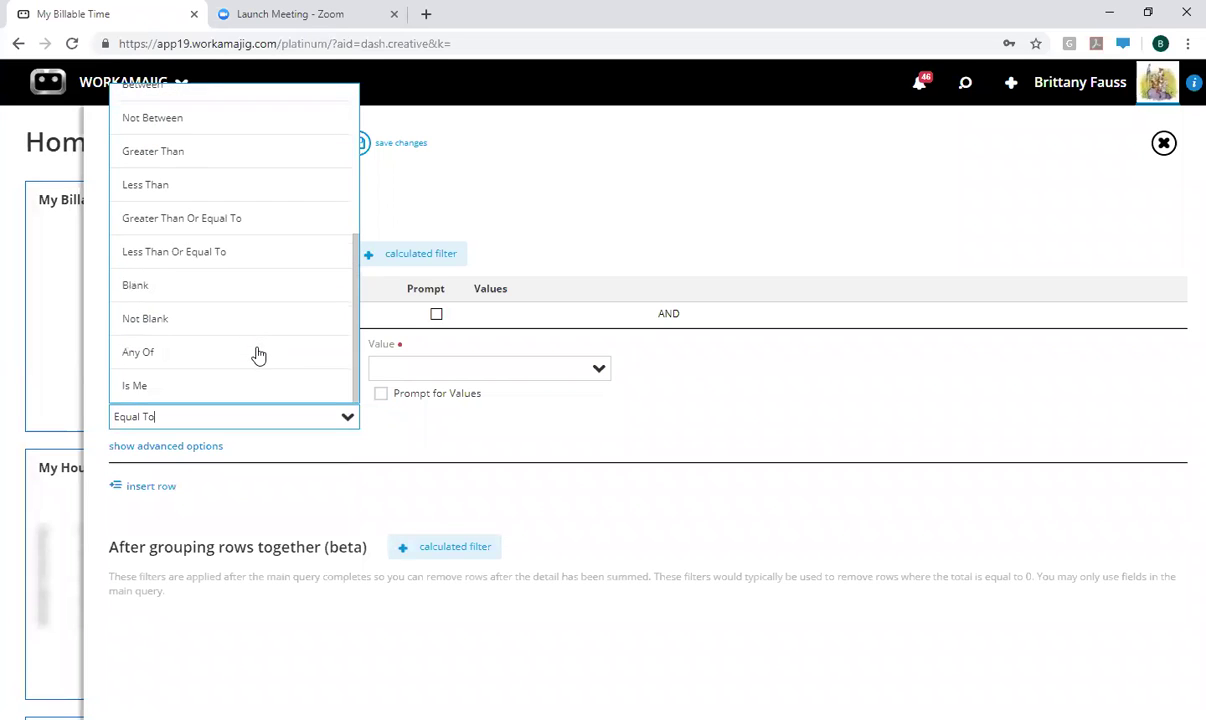
left_click(148, 350)
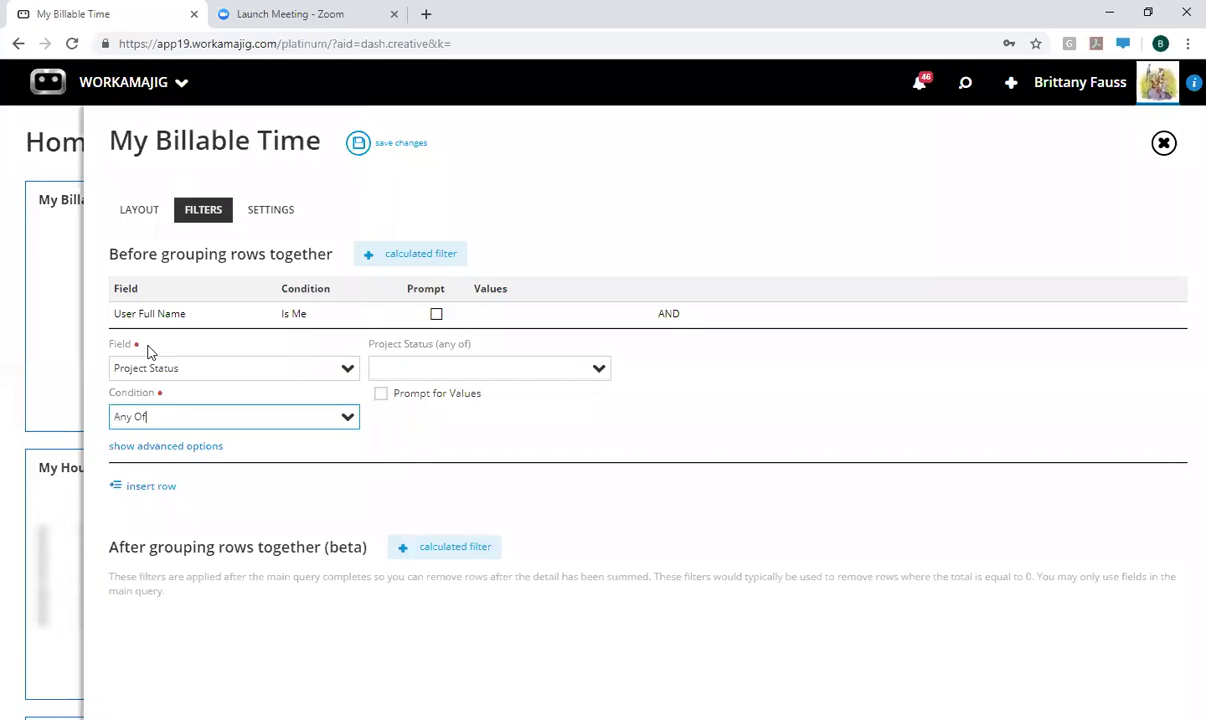
left_click(584, 369)
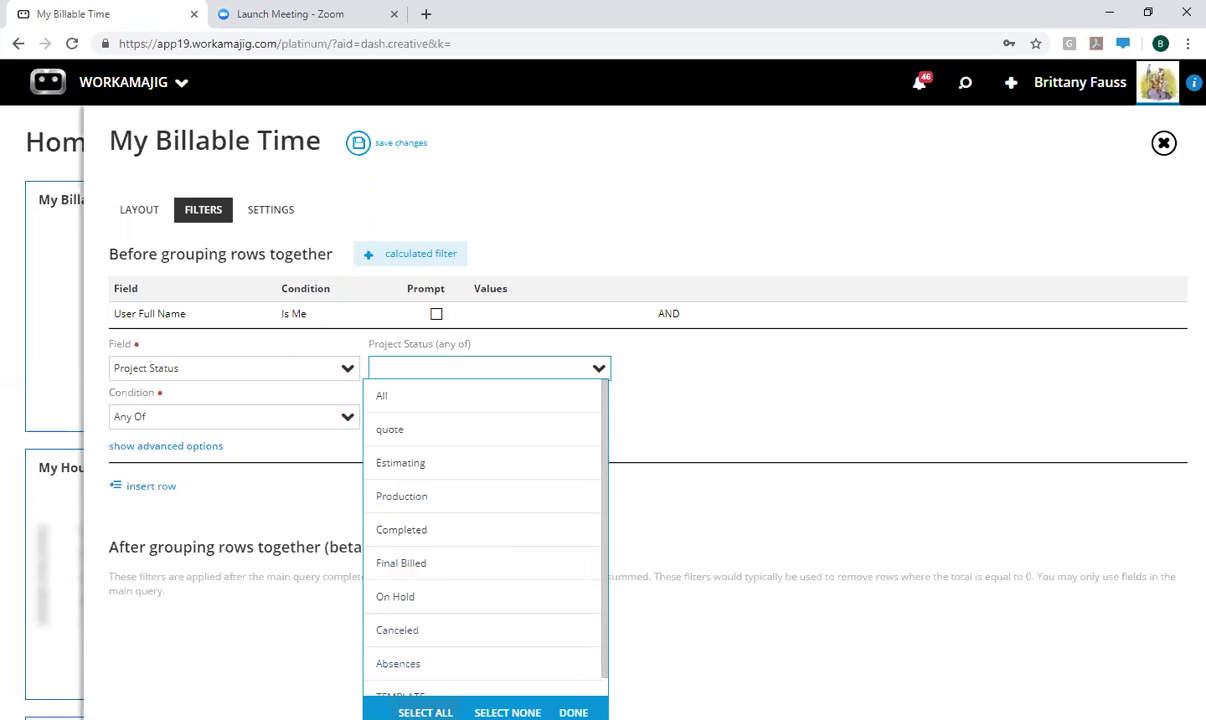
left_click(607, 219)
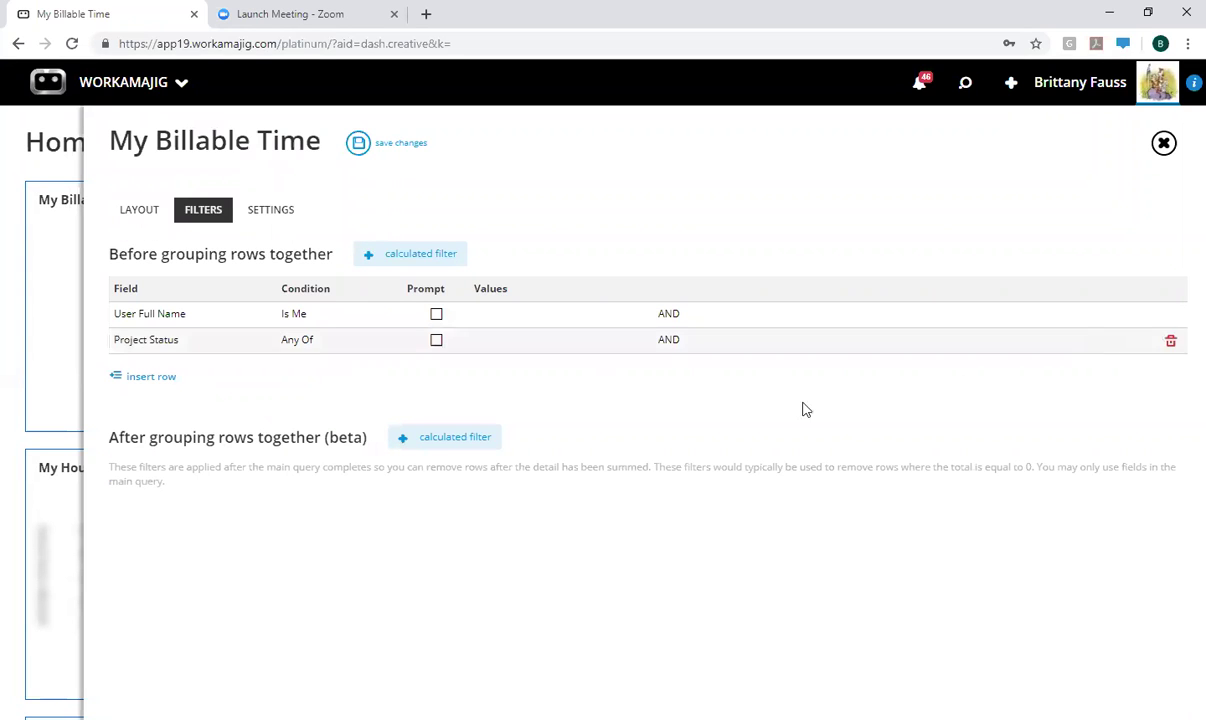
left_click(1171, 344)
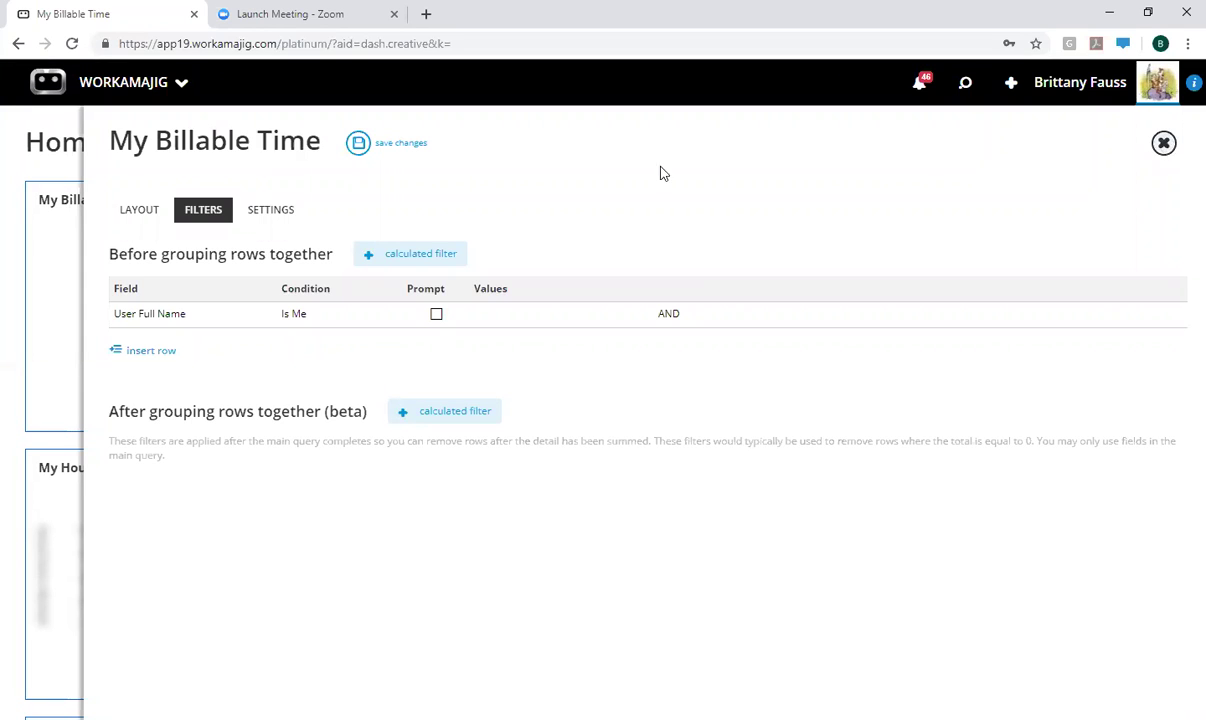
Step: Set My Billable Time's tab name to "creative", save the widget, and check the dashboard's list of tabs
left_click(265, 216)
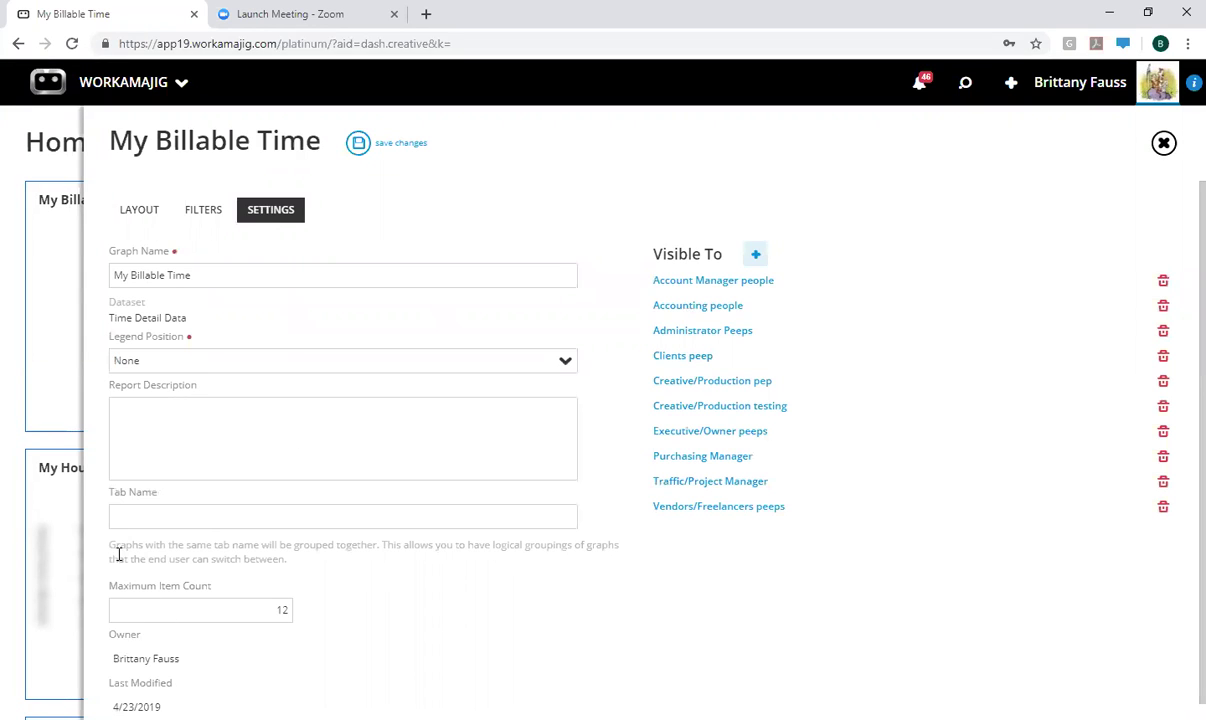
left_click(140, 518)
type("creative")
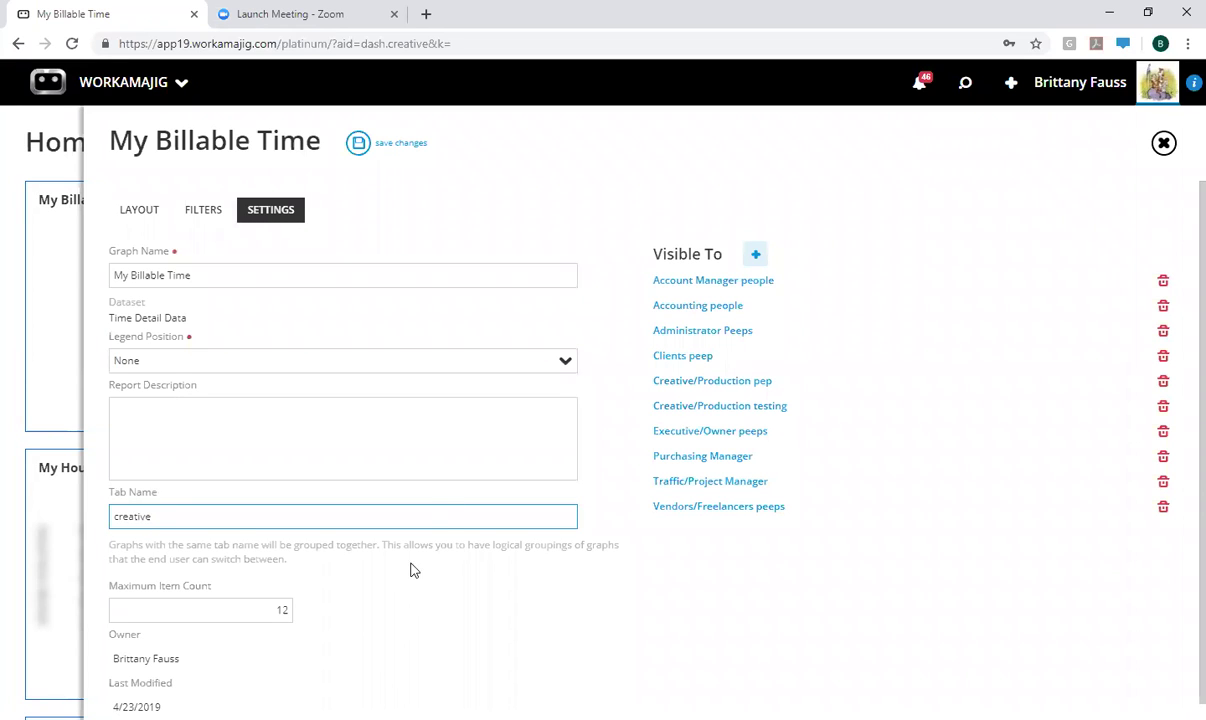
left_click(392, 143)
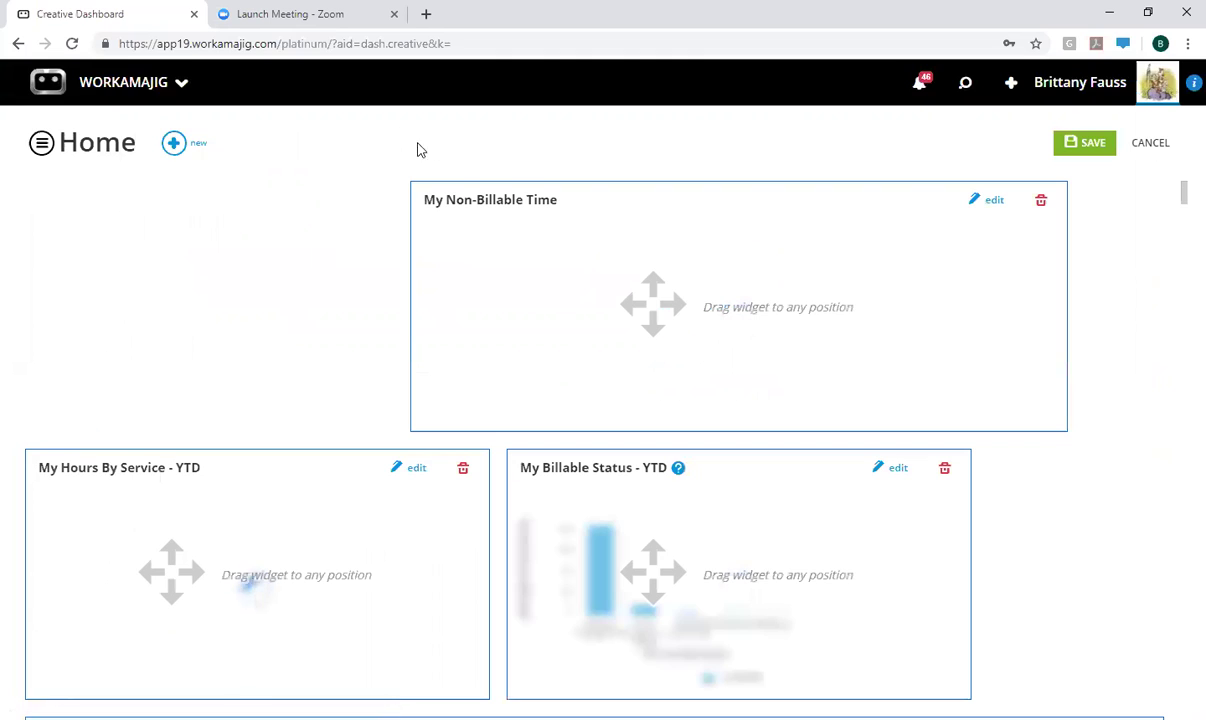
left_click(42, 147)
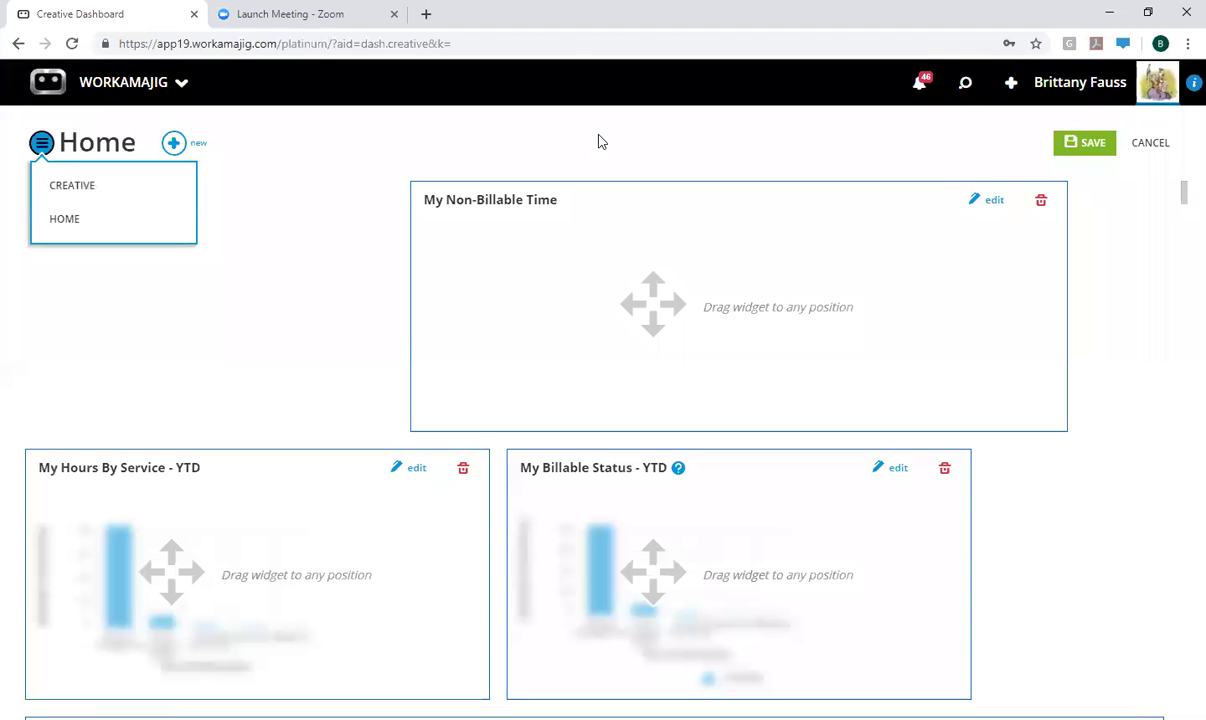
left_click(361, 134)
Step: Show the tab name setting of the My Non-Billable Time widget and close the widget without changing it
left_click(985, 202)
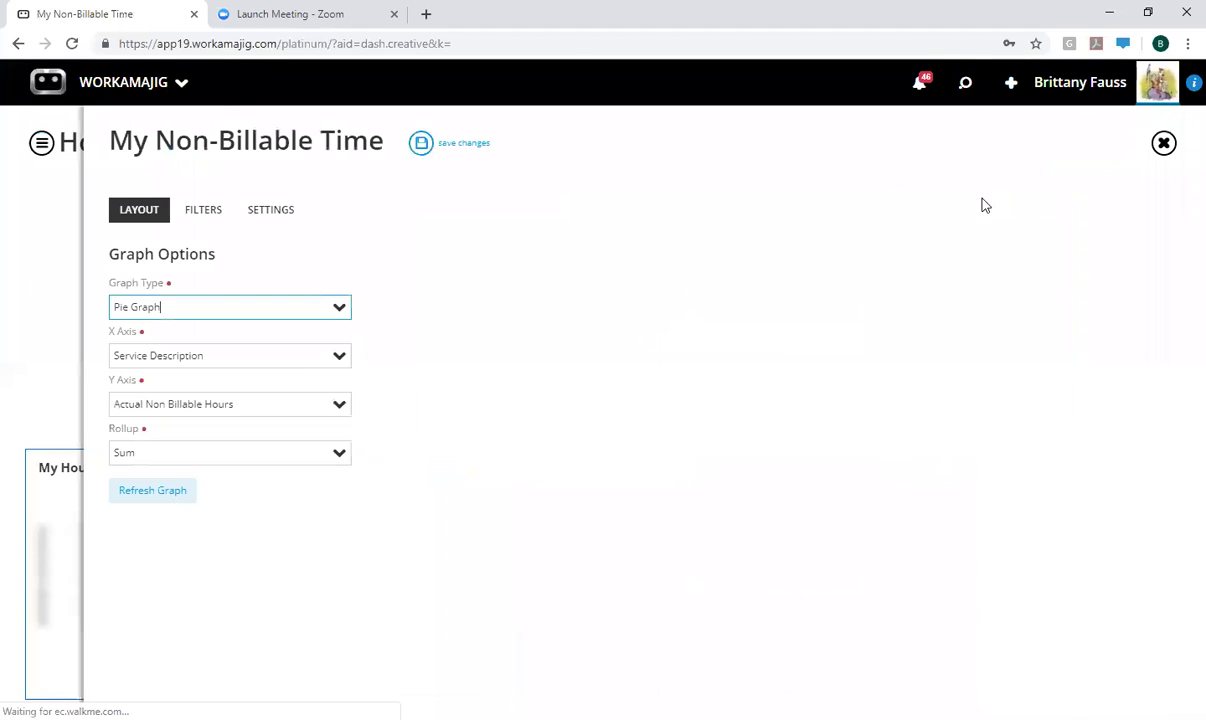
left_click(250, 210)
left_click(172, 516)
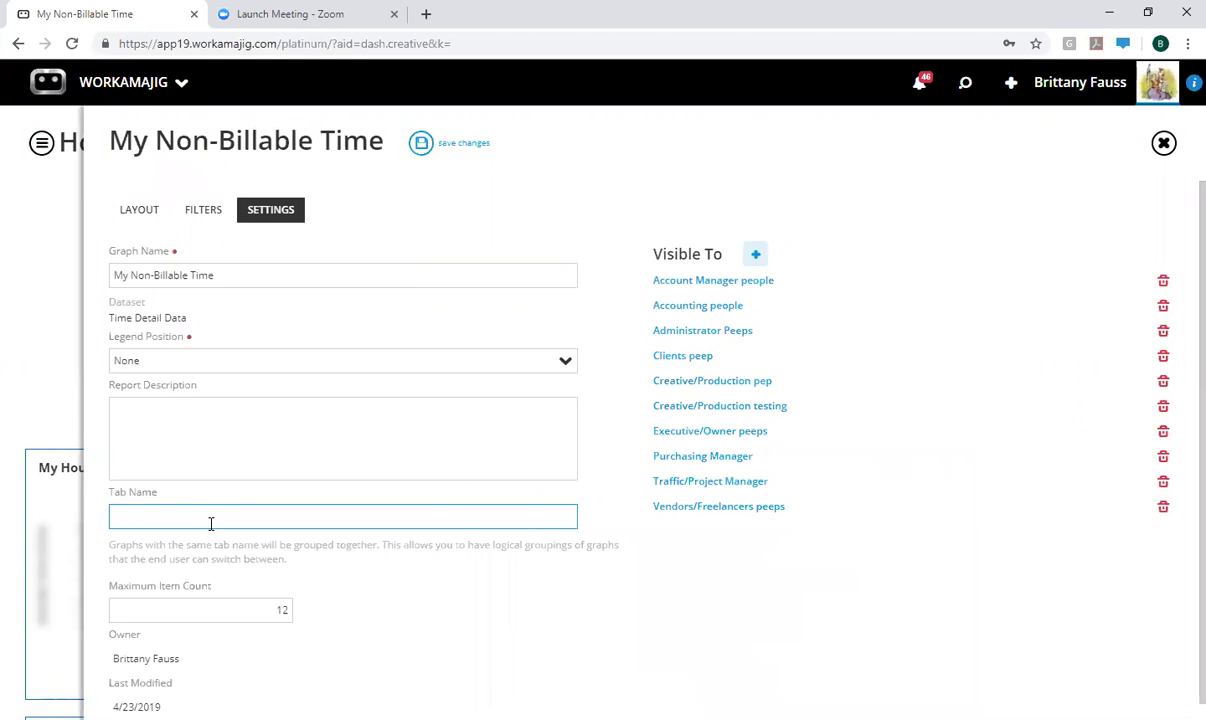
left_click(38, 122)
Step: Look at the creatives apps and leave the creative dashboard's edit mode without saving
left_click(122, 86)
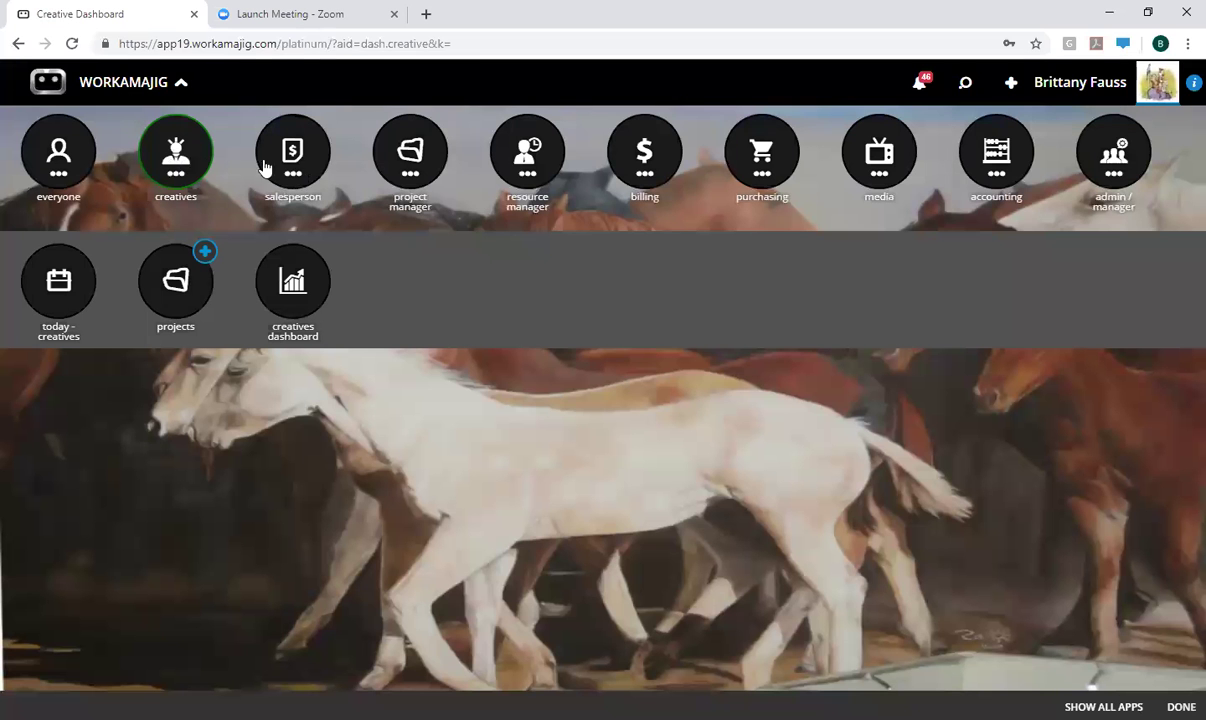
left_click(105, 82)
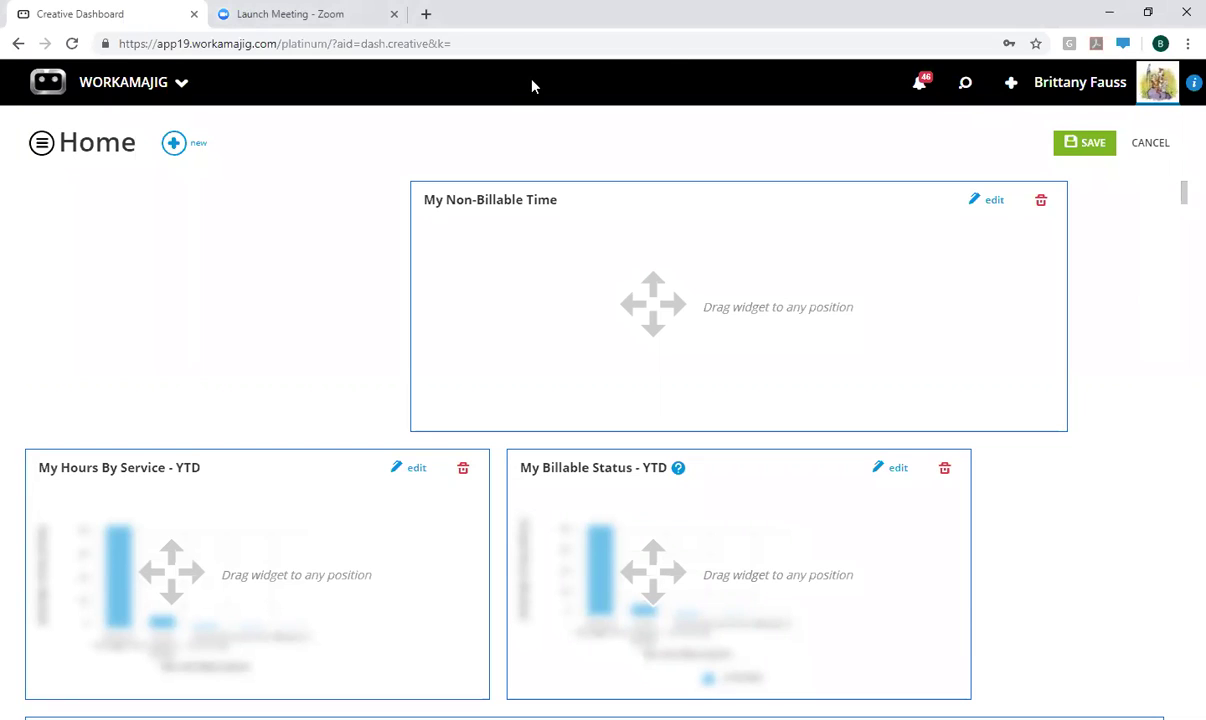
left_click(1150, 142)
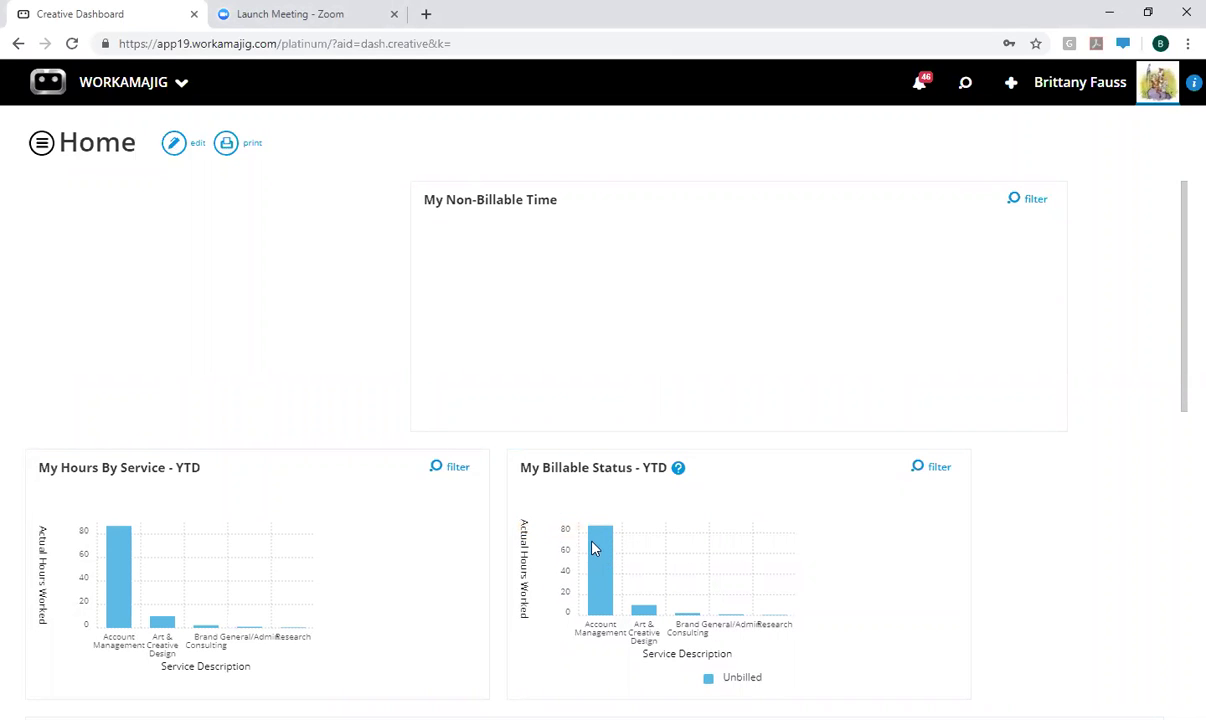
Step: Examine the My Billable Status - YTD bars and the time and service charts further down the creative dashboard
mouse_move(591, 534)
left_click_drag(573, 632, 688, 645)
left_click(688, 645)
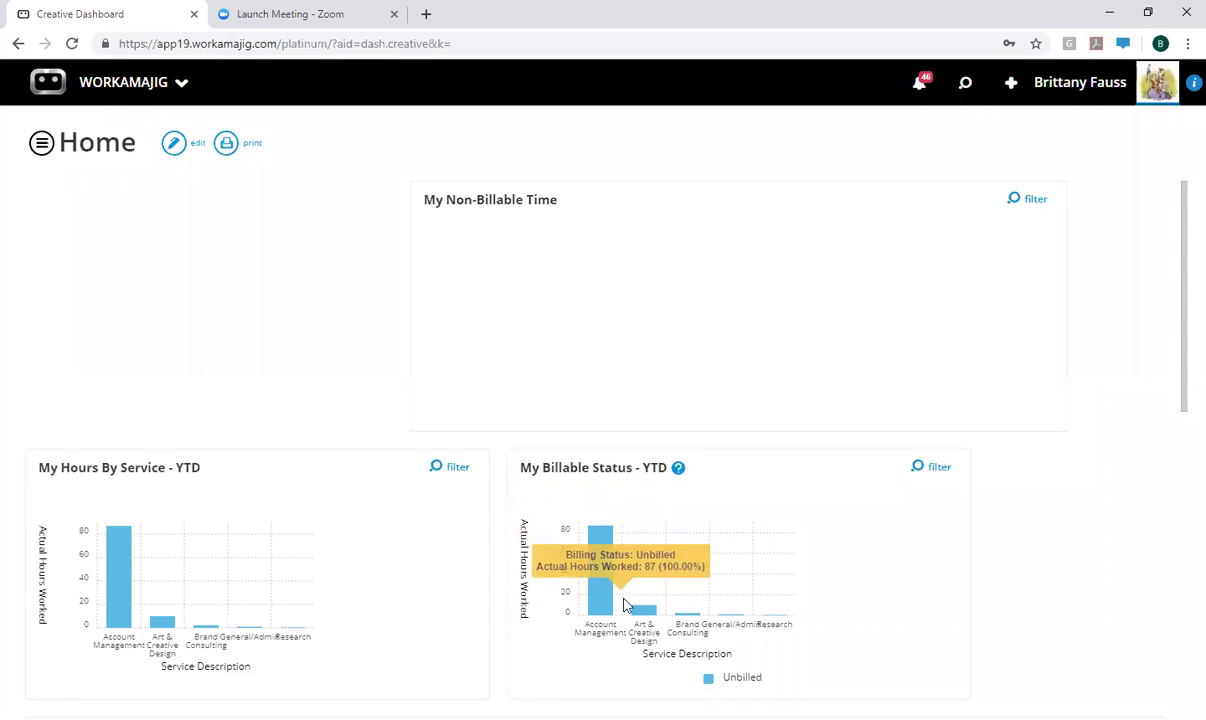
mouse_move(640, 612)
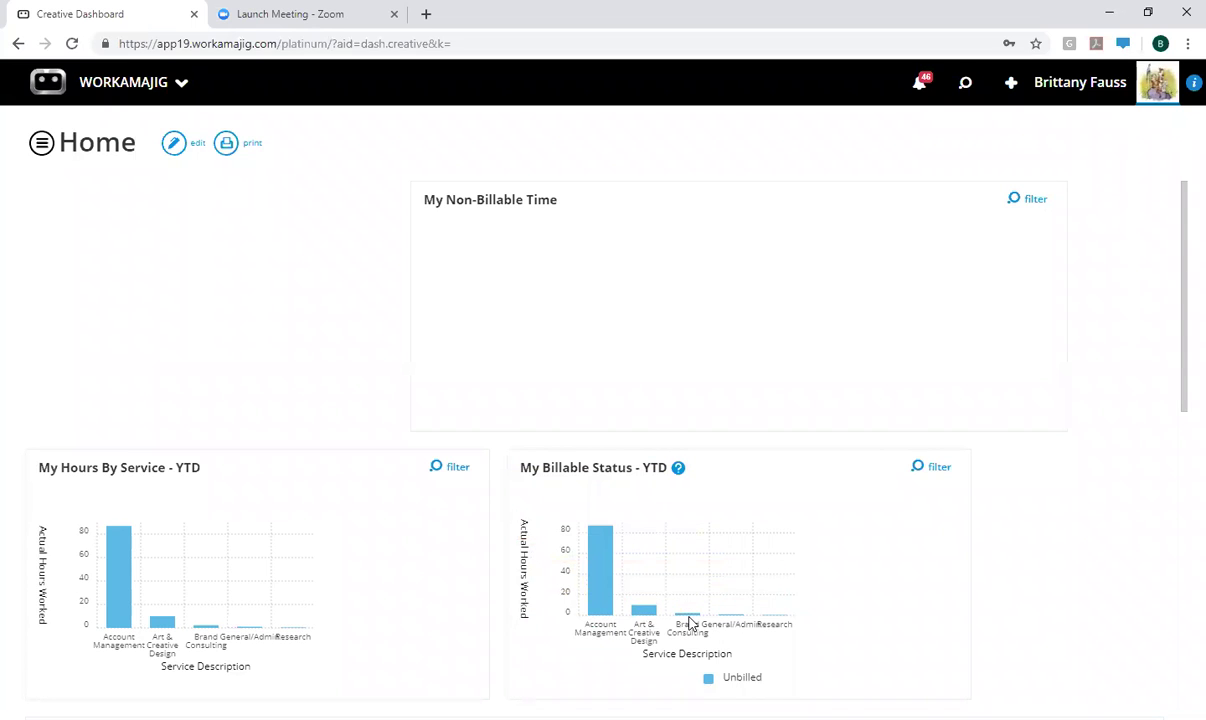
mouse_move(689, 619)
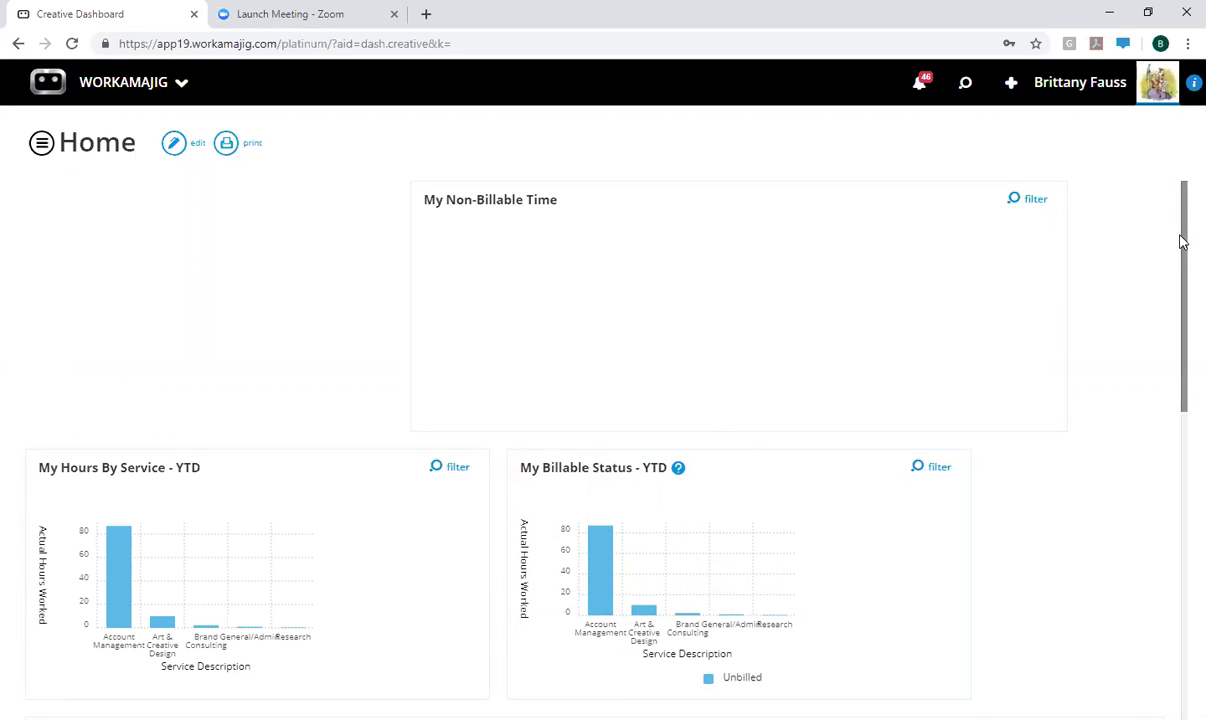
left_click_drag(1180, 252, 1173, 374)
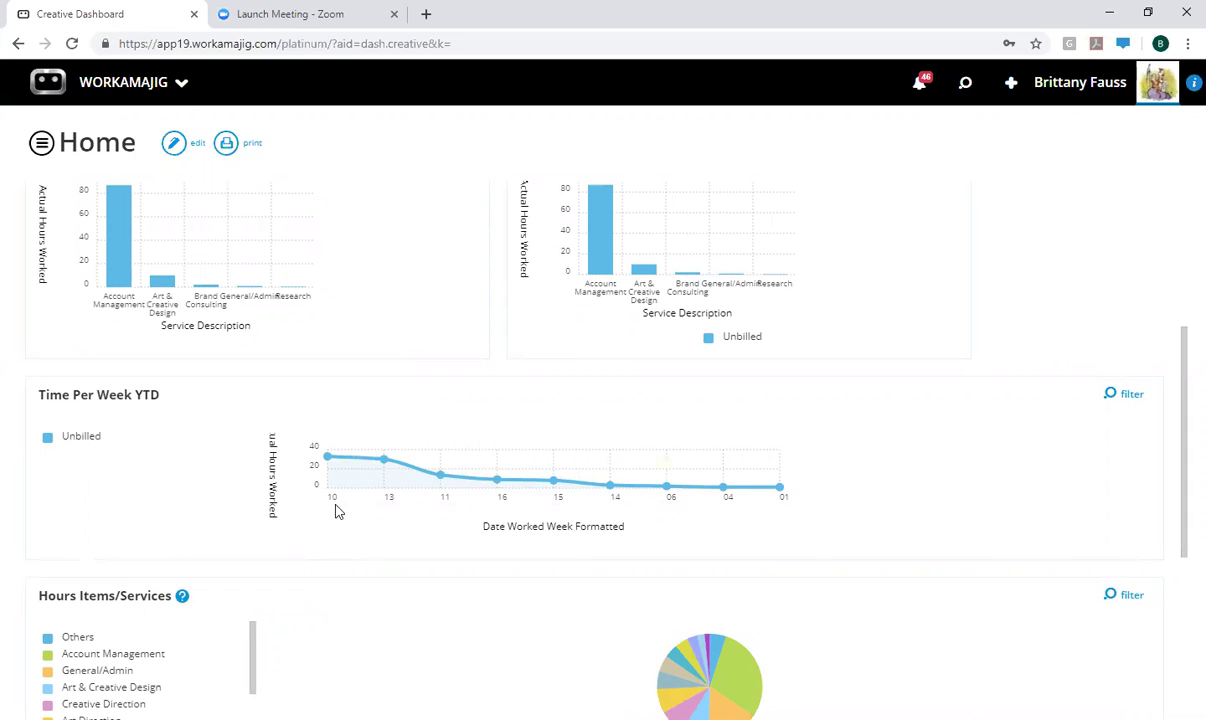
scroll(347, 393, "down", 3)
scroll(522, 616, "up", 6)
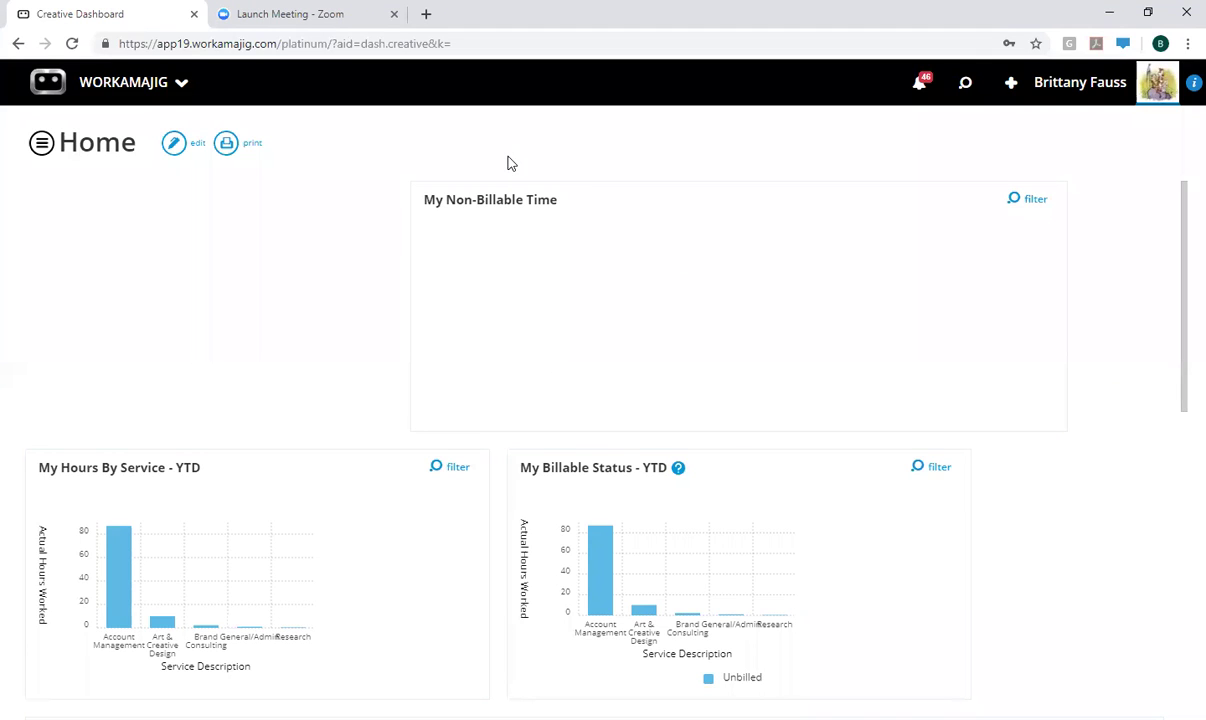
Step: Open the new PM dashboard from the project manager apps and put it in edit mode
left_click(172, 92)
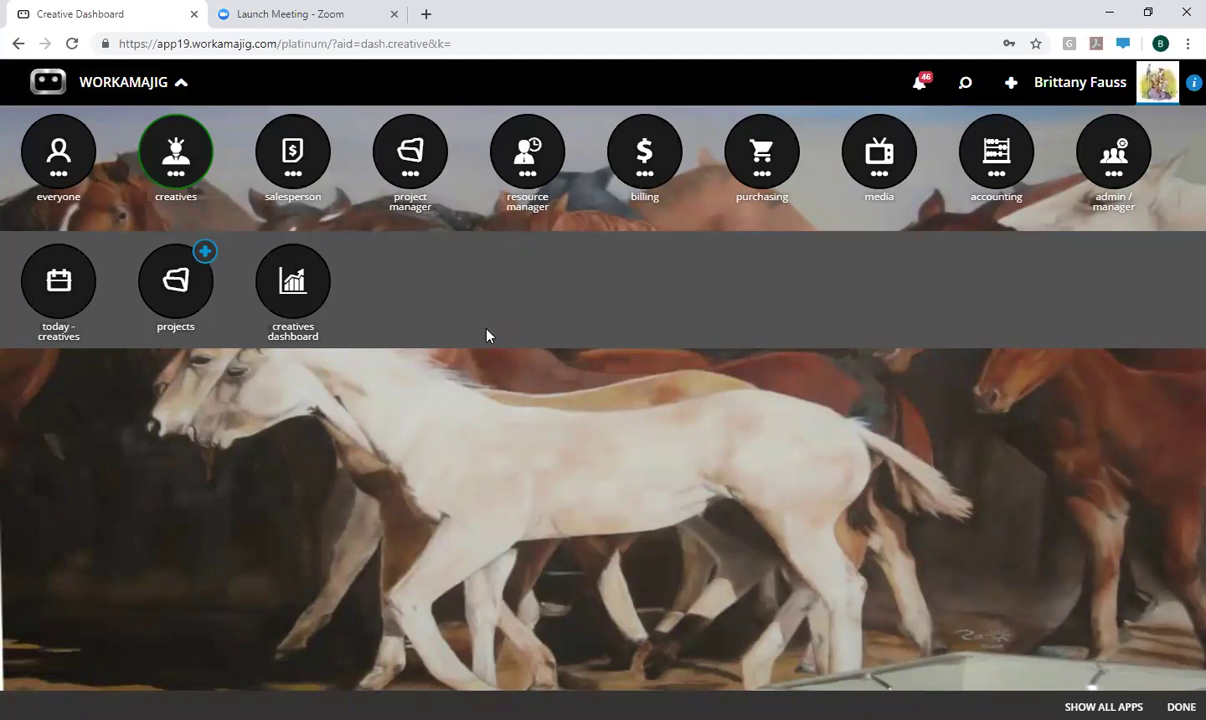
left_click(416, 160)
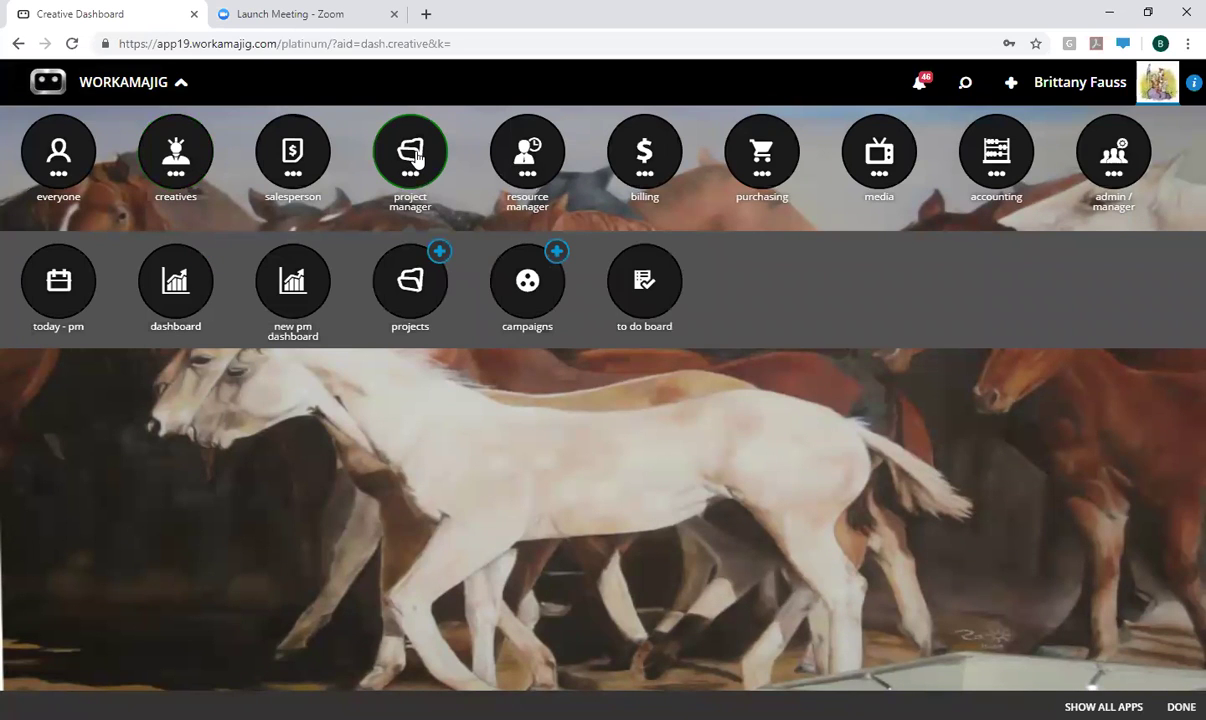
left_click(293, 290)
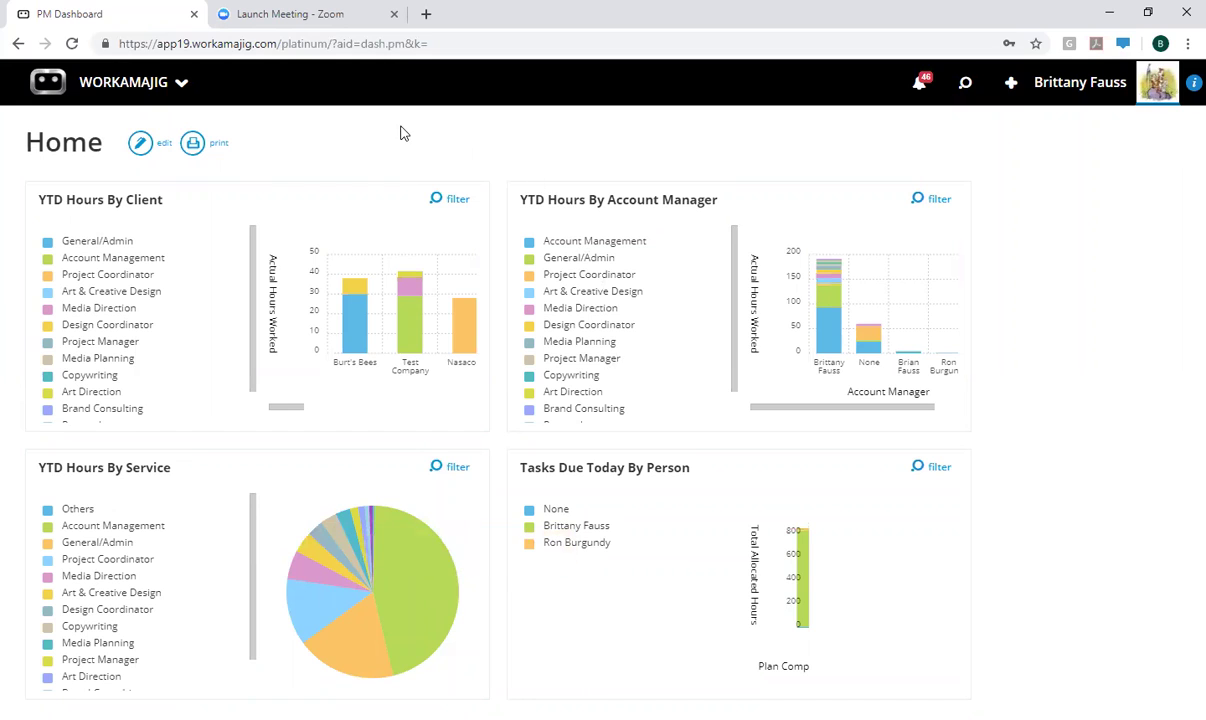
left_click(141, 145)
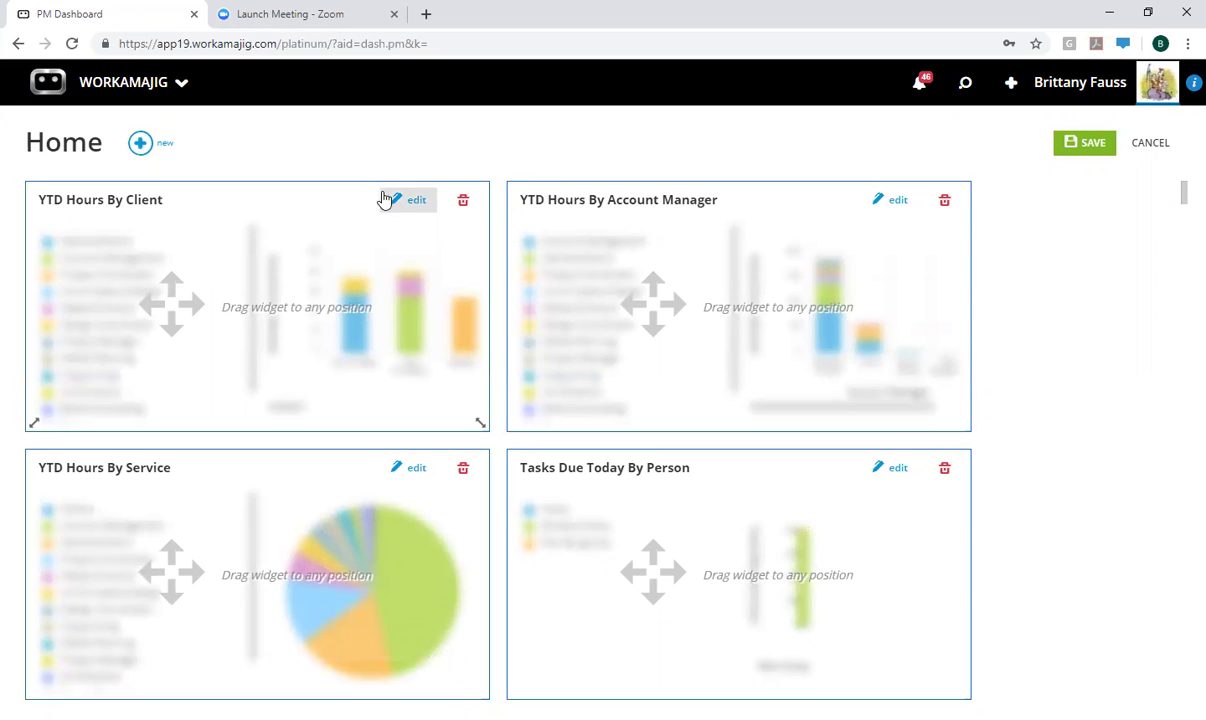
Step: Browse the graph datasets and start a new graph from the Traffic category's Time Detail Data dataset
left_click(140, 143)
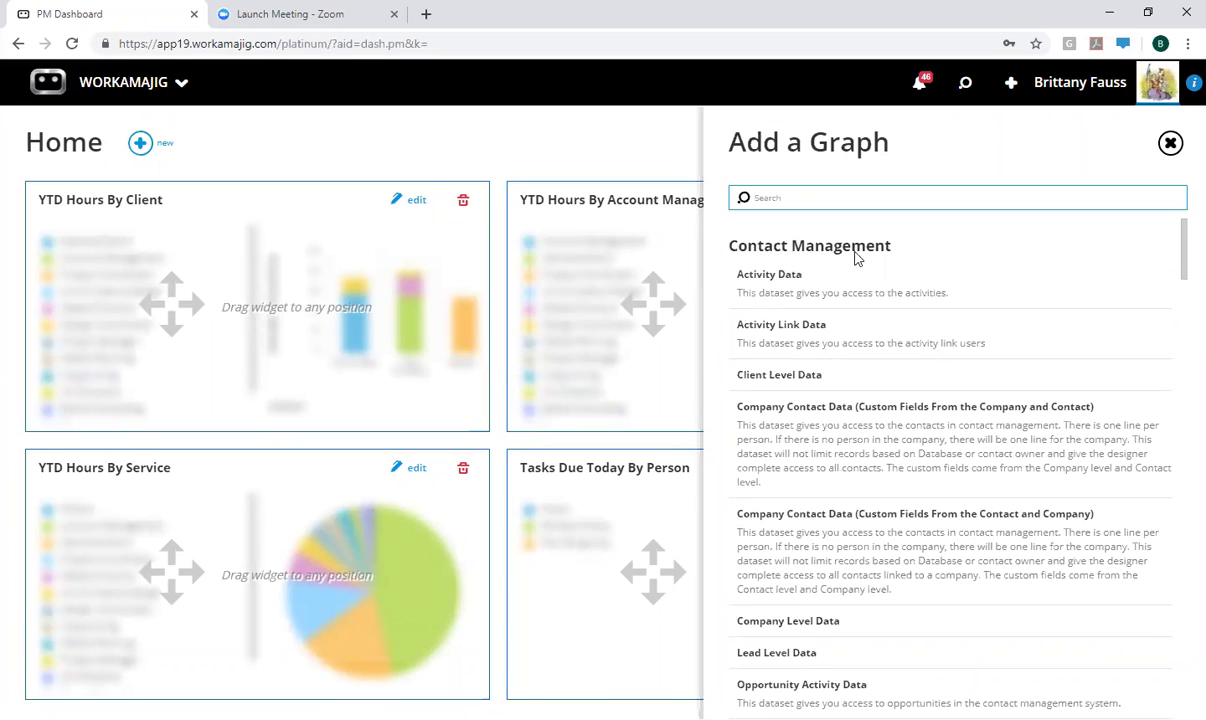
left_click_drag(1182, 250, 1182, 338)
scroll(1182, 338, "down", 15)
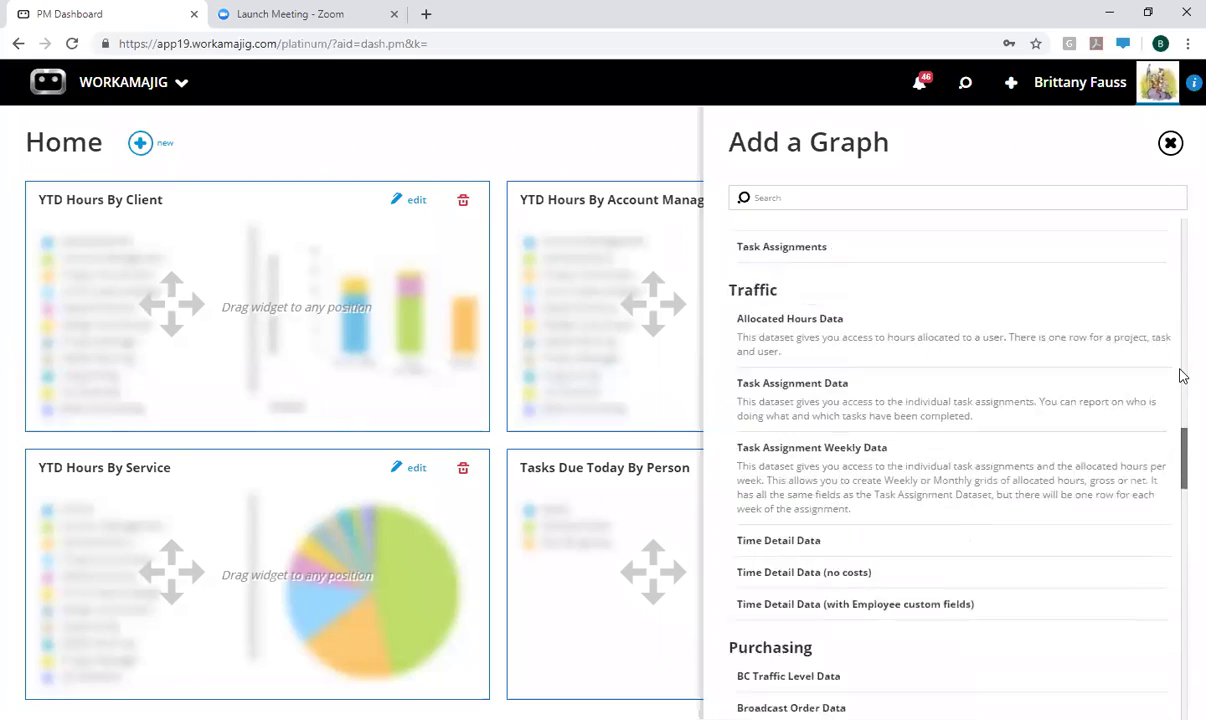
scroll(1182, 375, "down", 15)
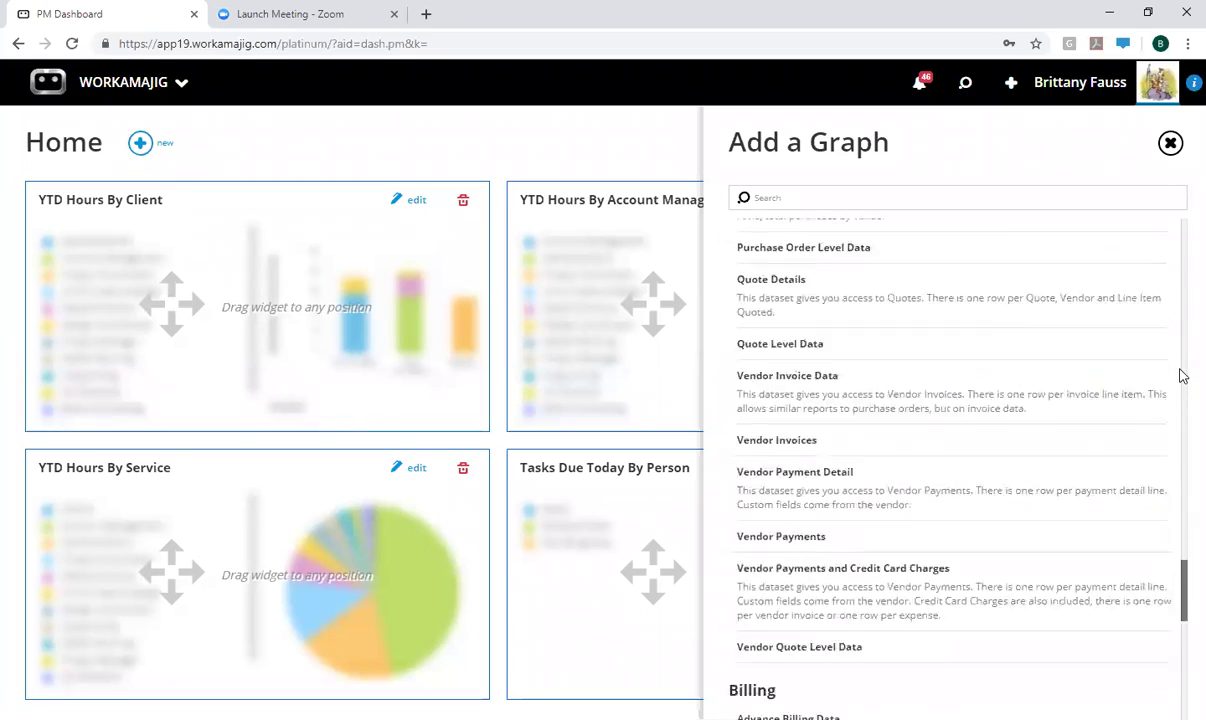
scroll(1182, 375, "up", 10)
scroll(1182, 375, "down", 5)
scroll(1182, 375, "down", 3)
scroll(1182, 375, "up", 10)
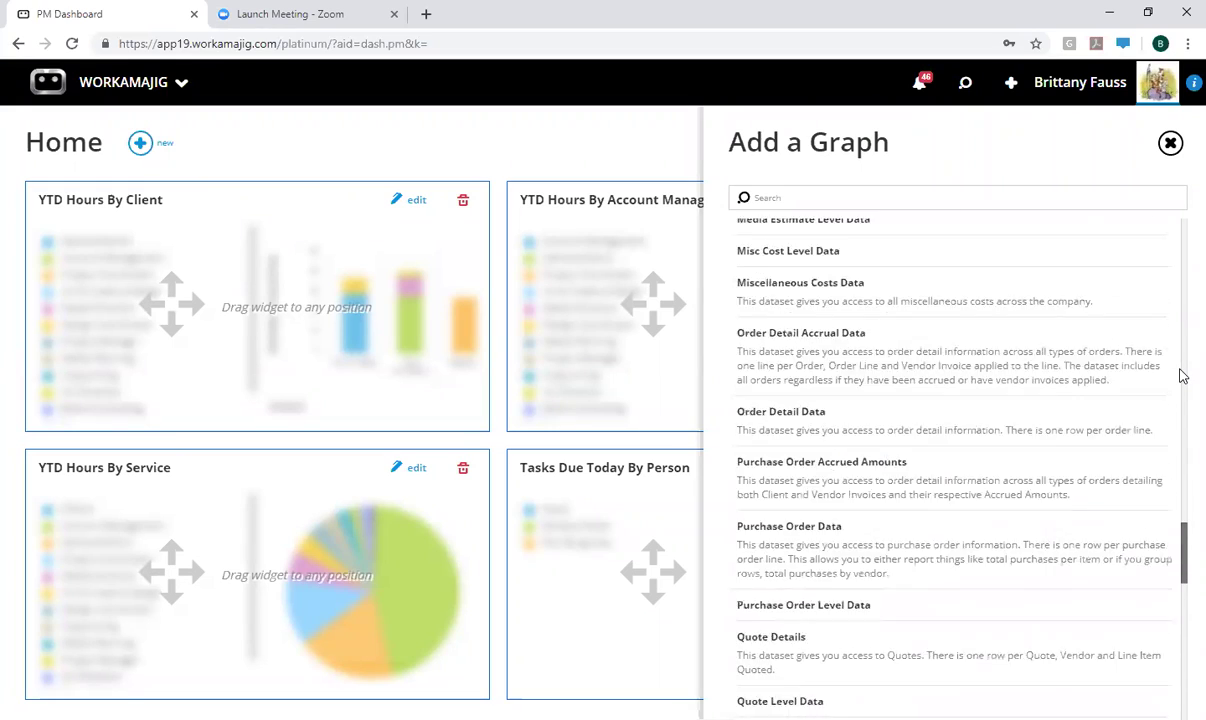
scroll(1182, 375, "up", 5)
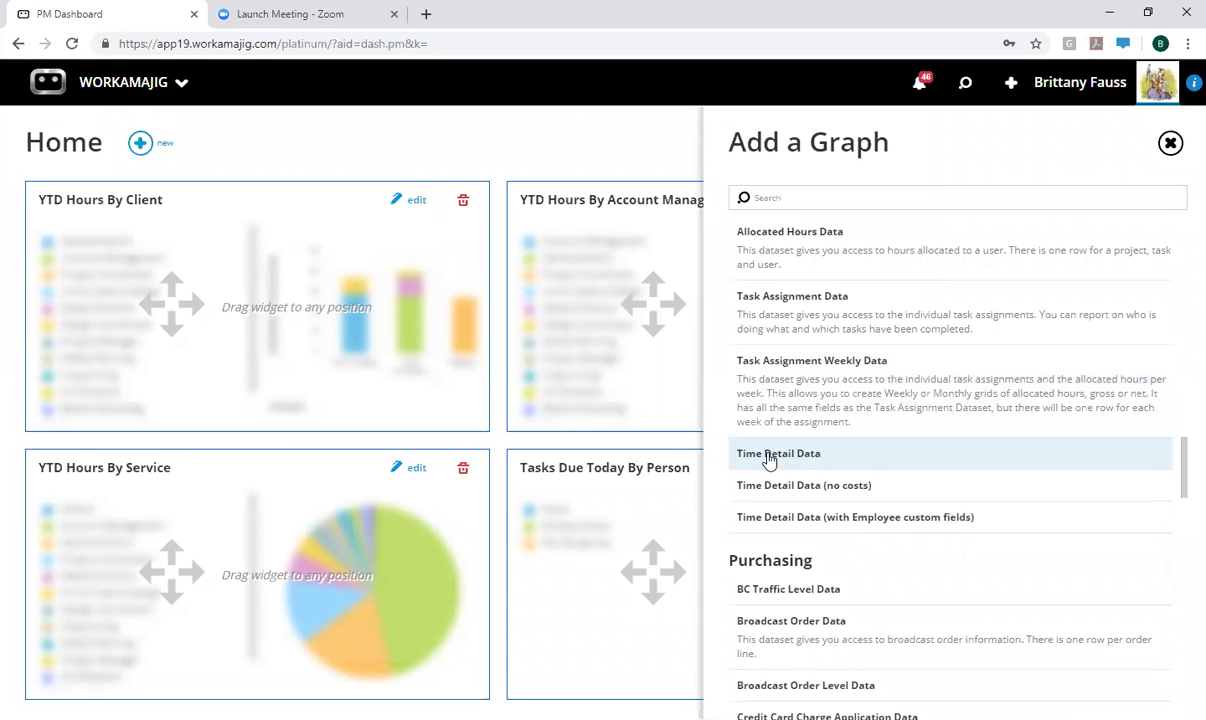
left_click(767, 455)
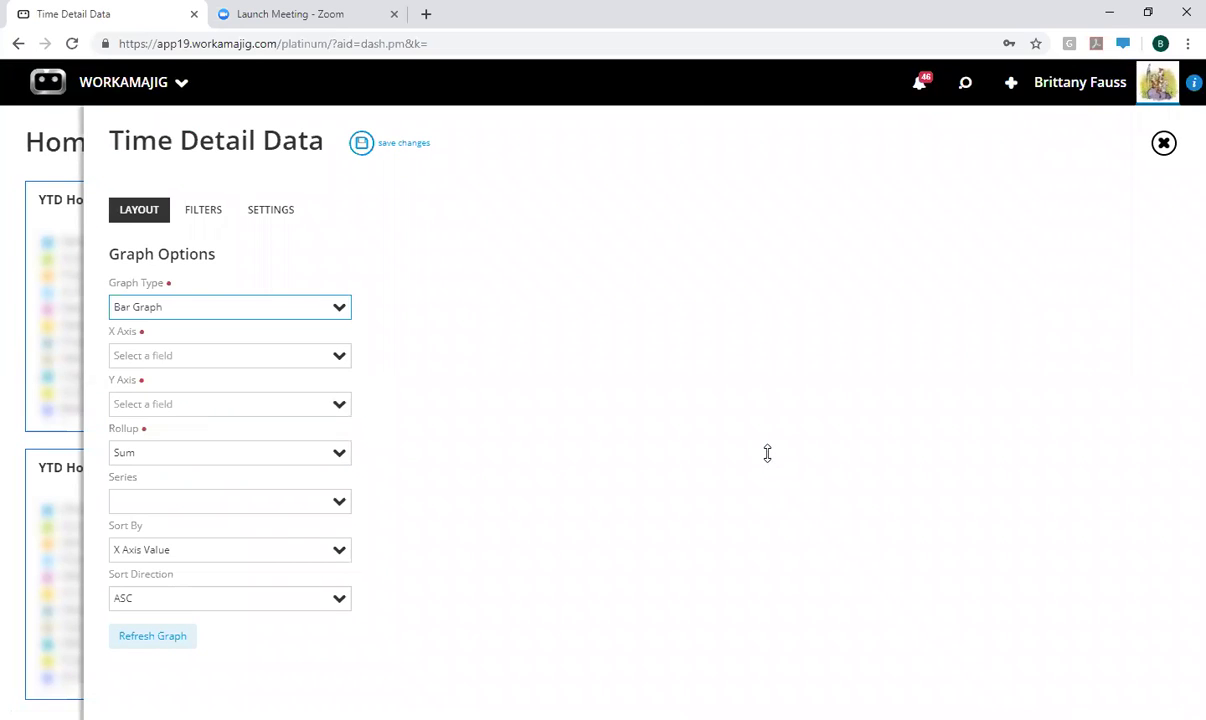
Step: Compare the bar and pie graph options, and set the new graph's type to Pie Graph
left_click(339, 313)
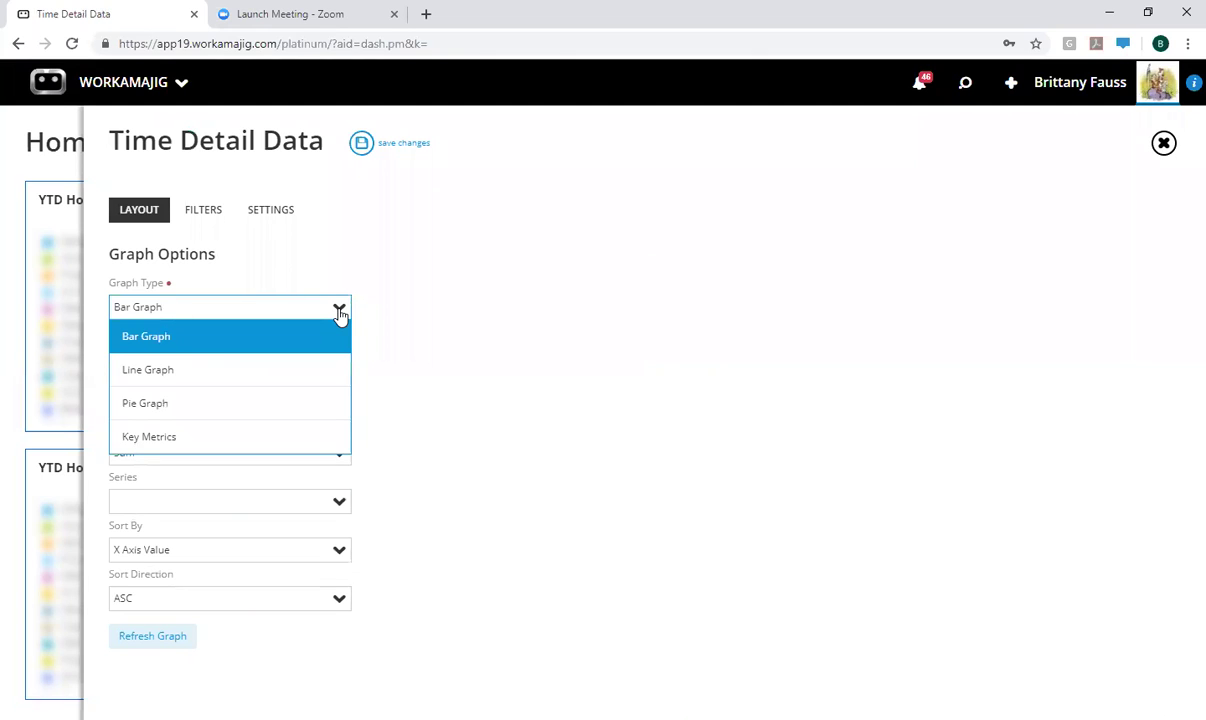
left_click(168, 405)
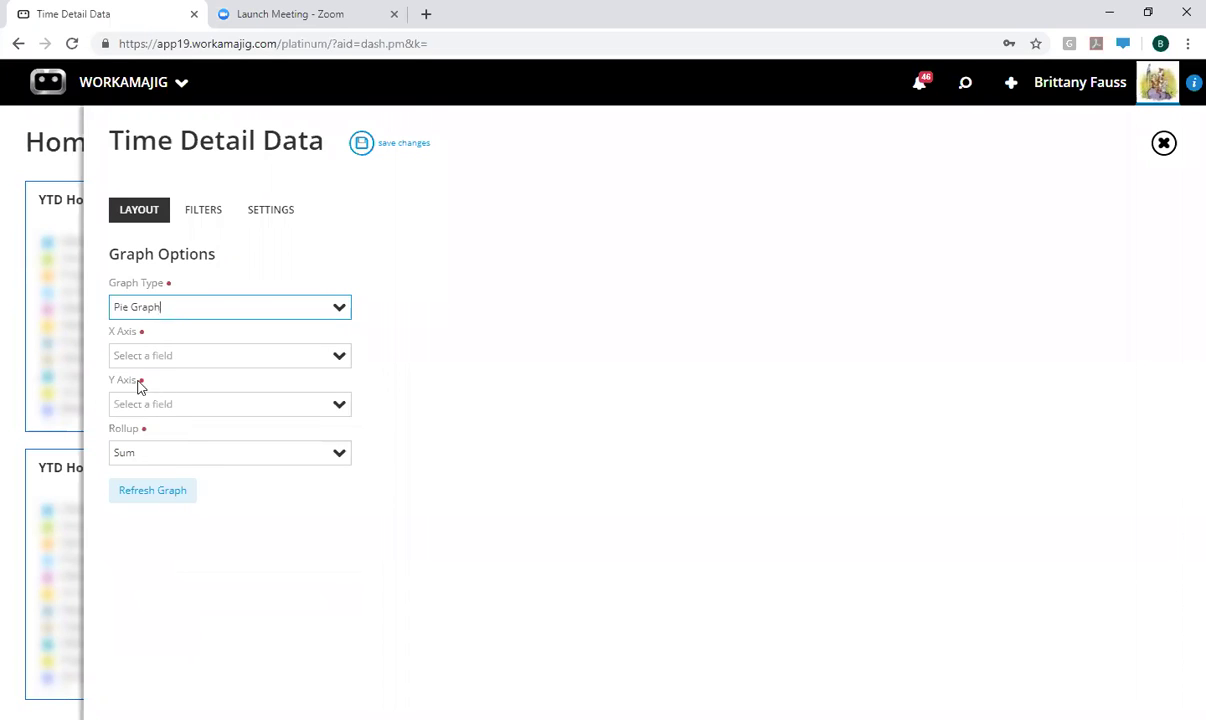
left_click(336, 306)
left_click(150, 340)
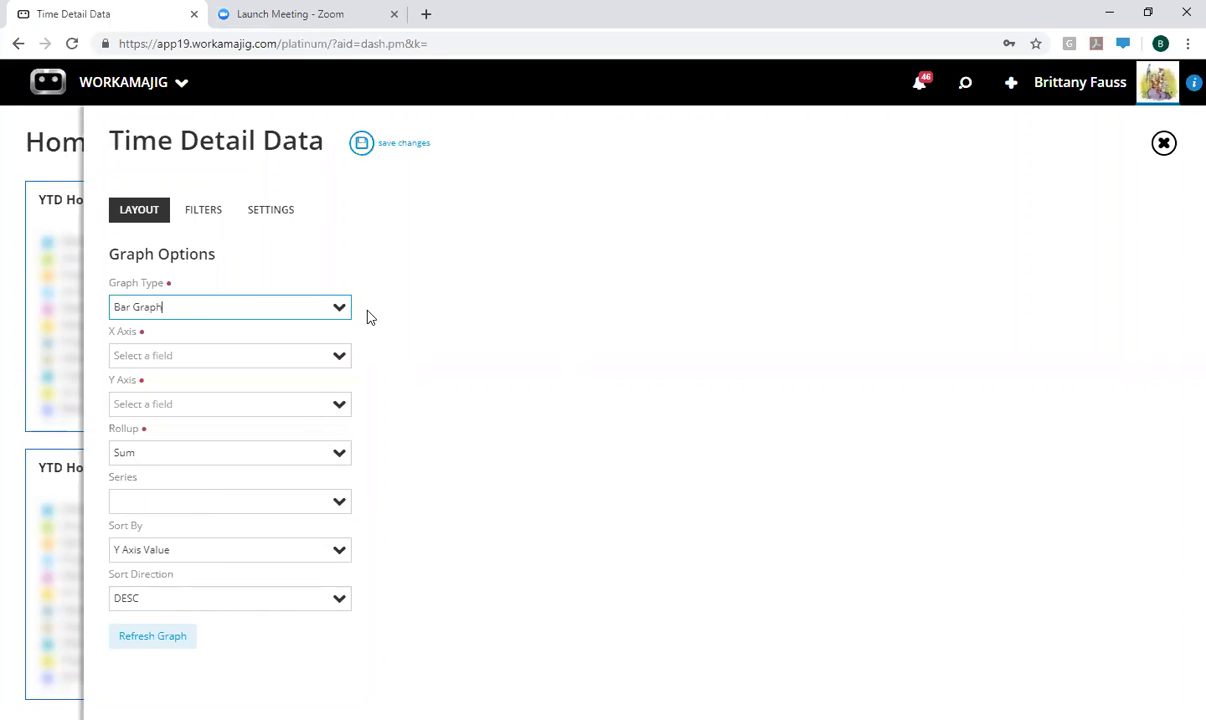
left_click(332, 307)
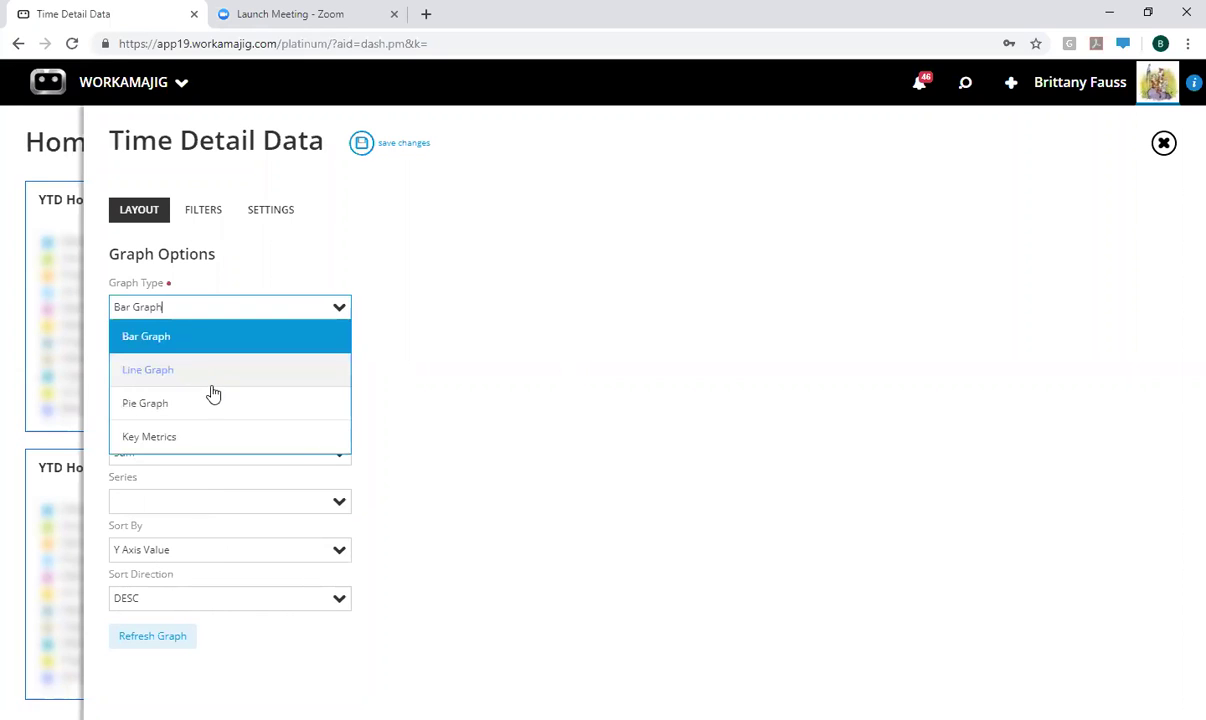
left_click(152, 403)
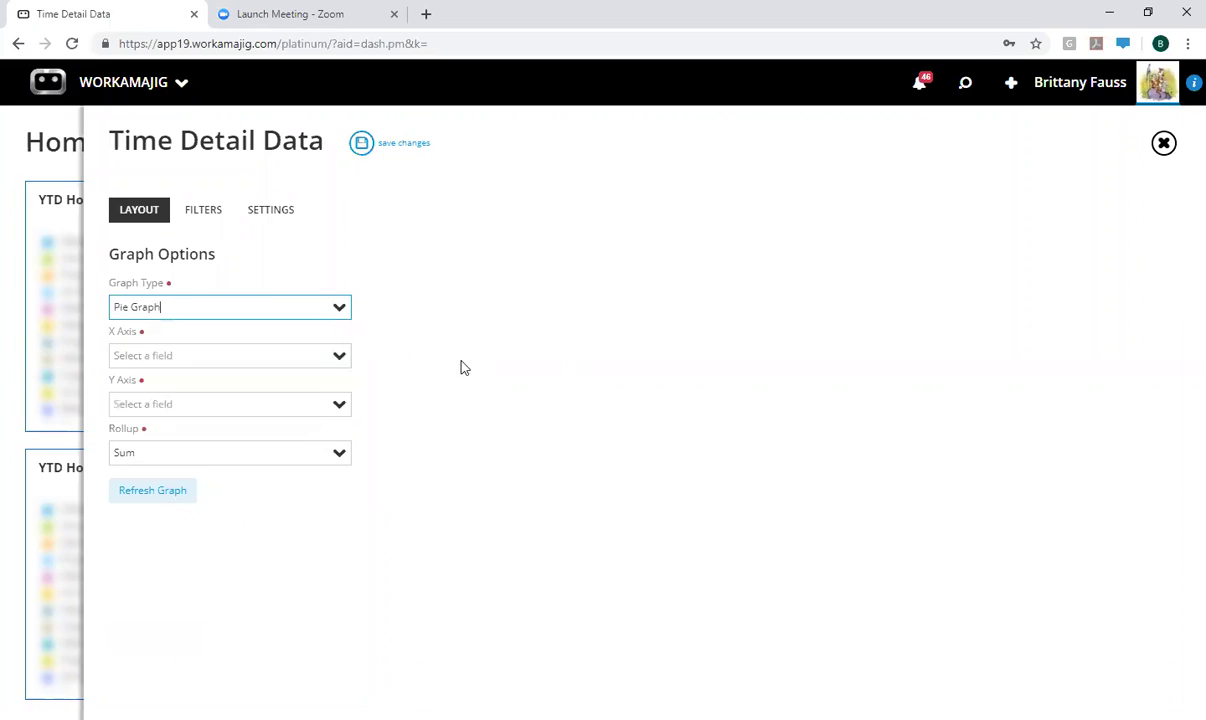
Step: Assign Client Name to the pie graph's X axis and Actual Hours Worked to its Y axis
left_click(190, 358)
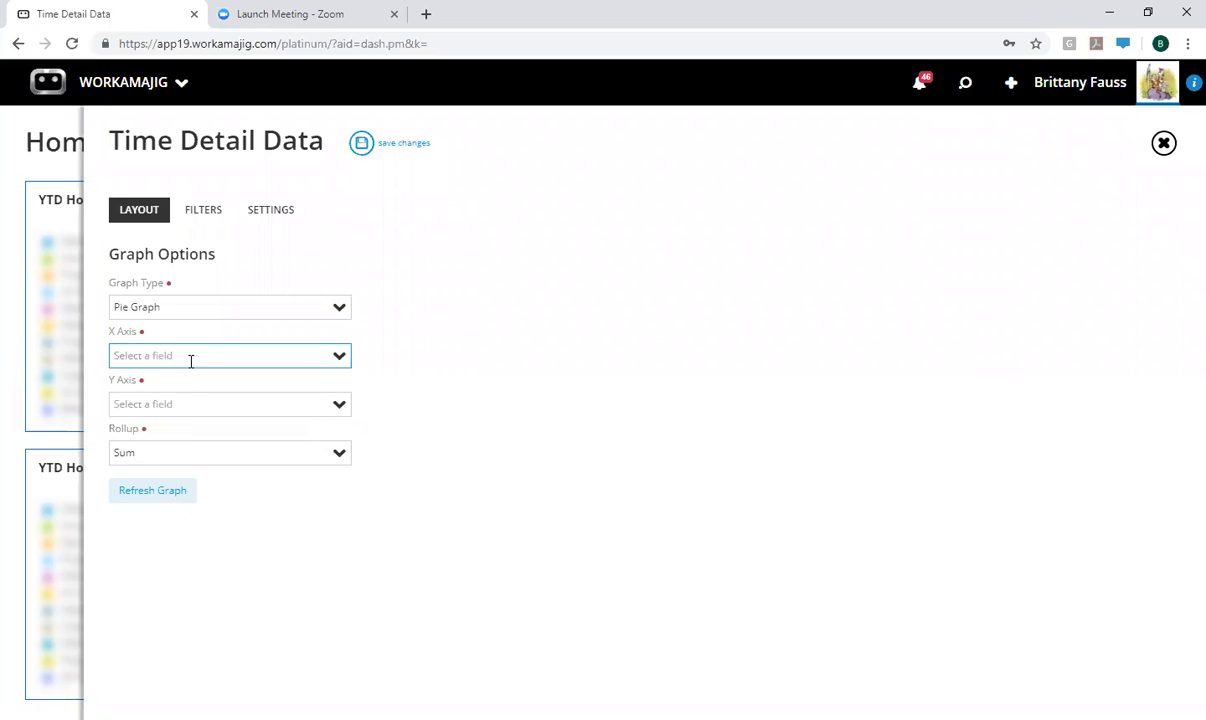
left_click(339, 356)
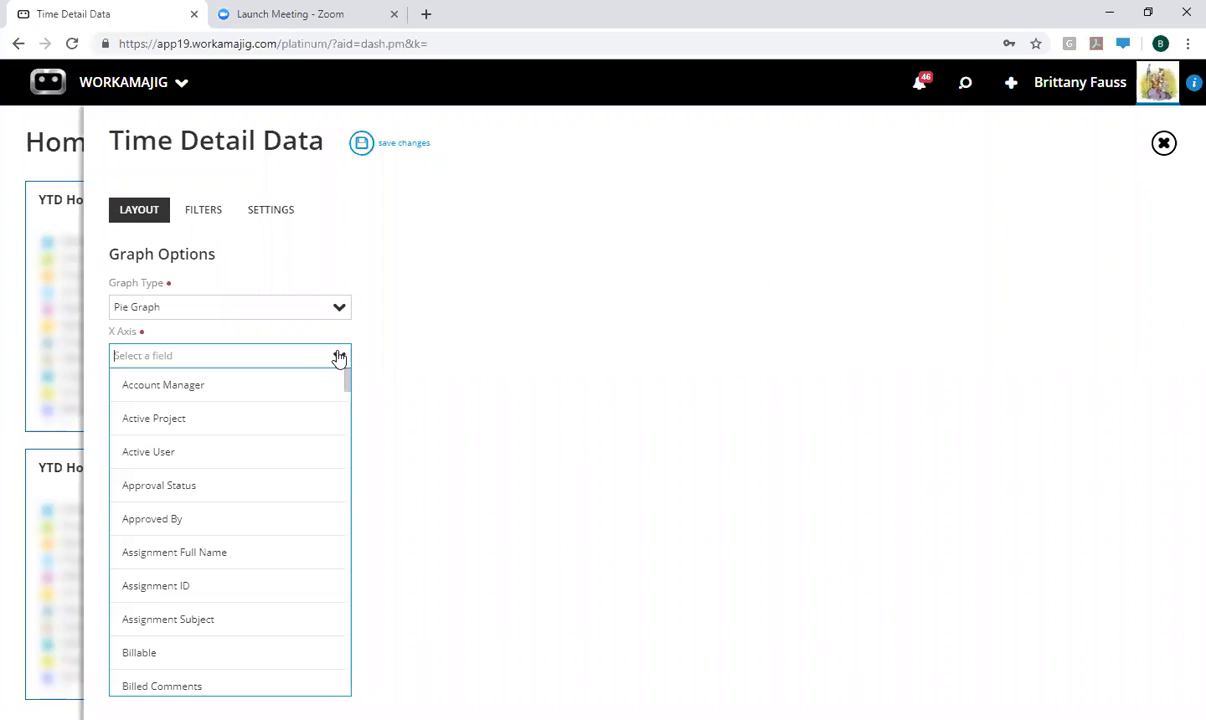
type("client")
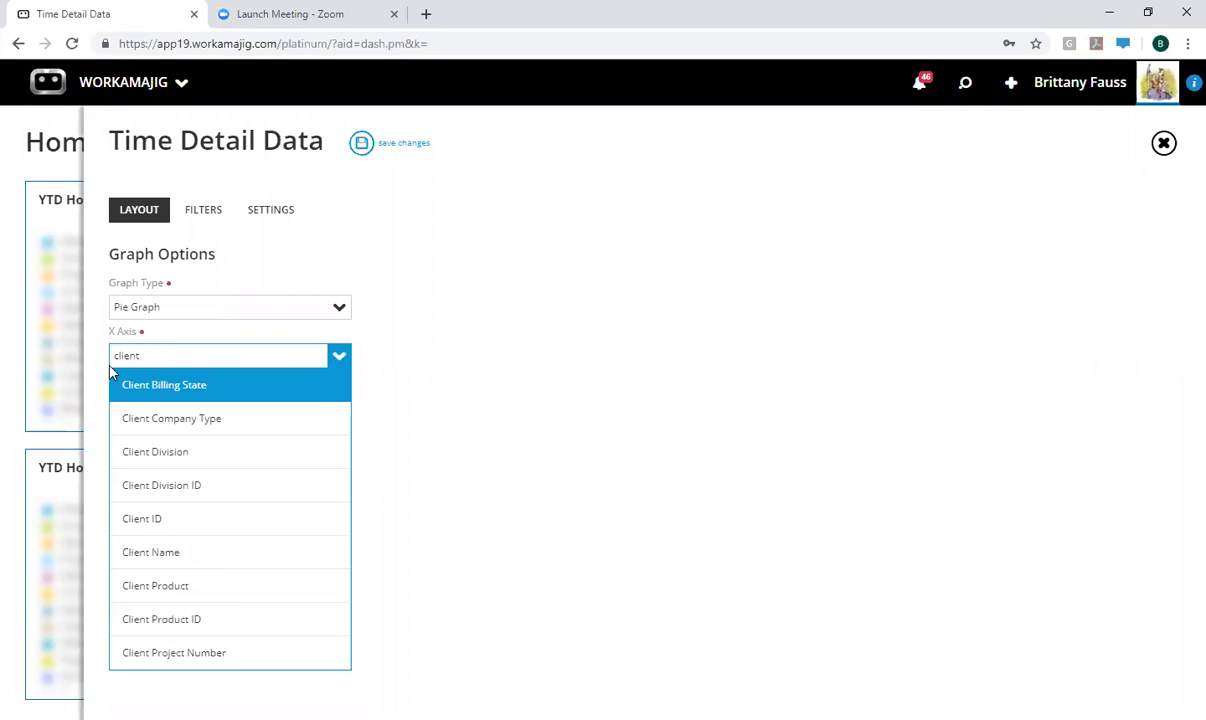
left_click(166, 556)
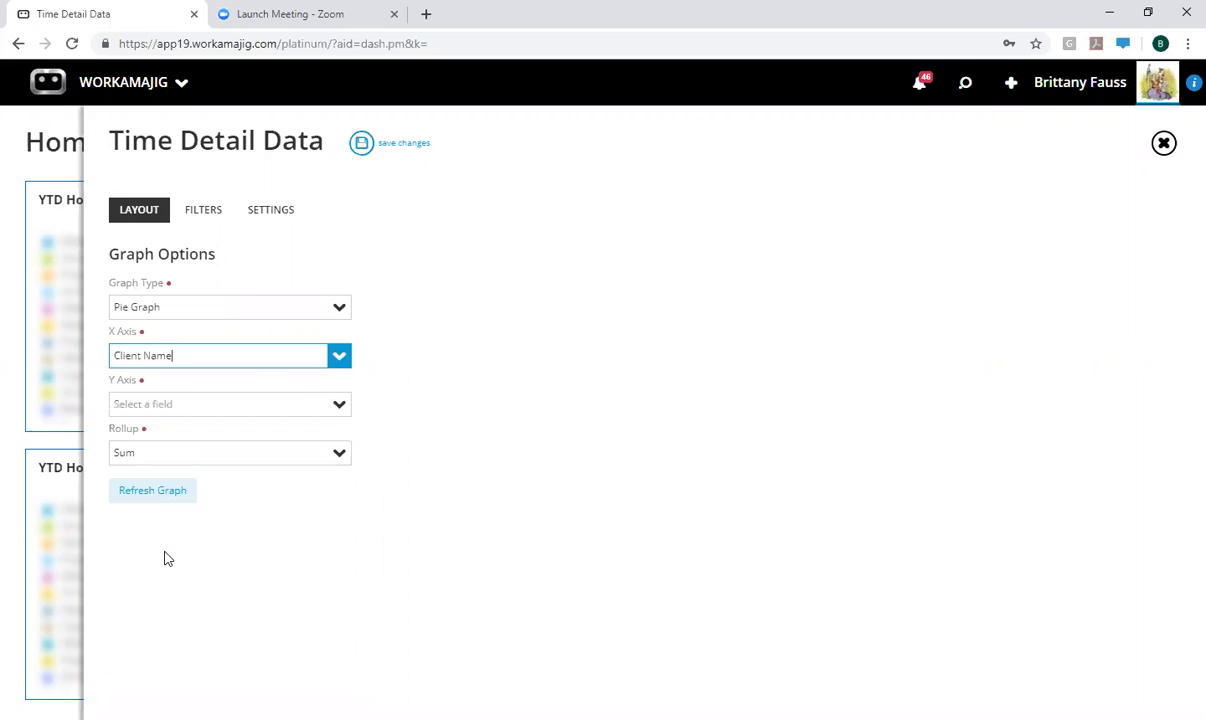
left_click(177, 404)
type("actu")
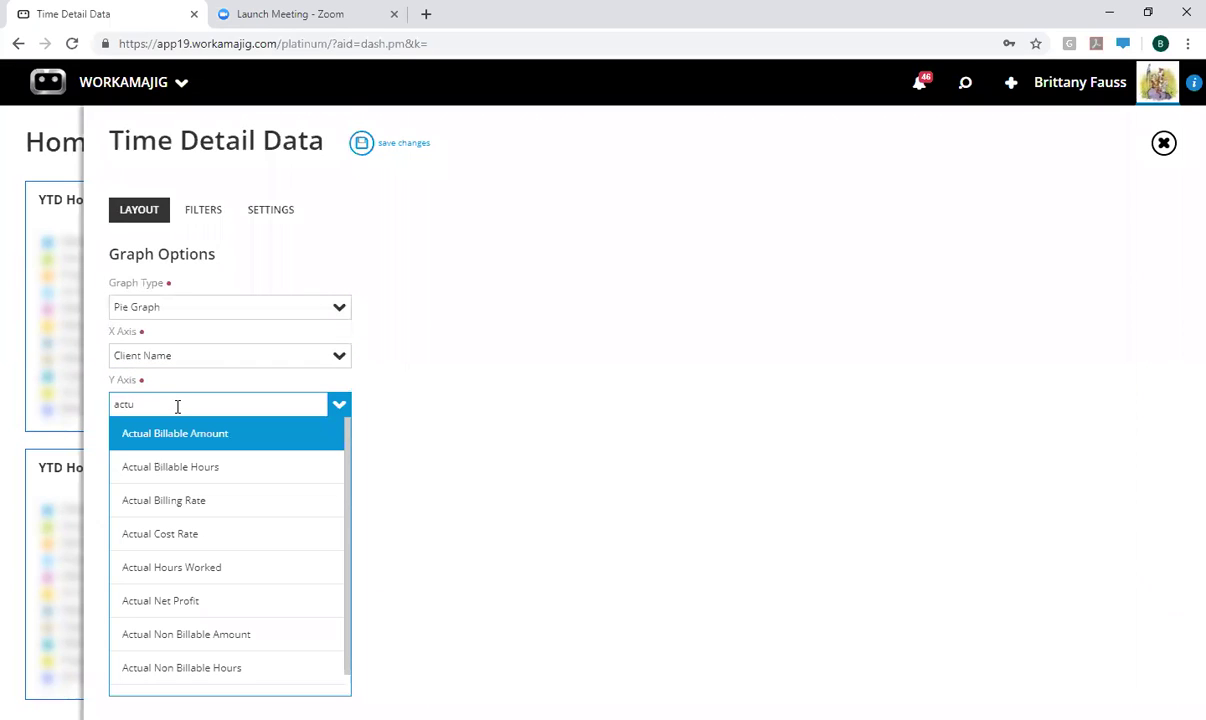
left_click(172, 567)
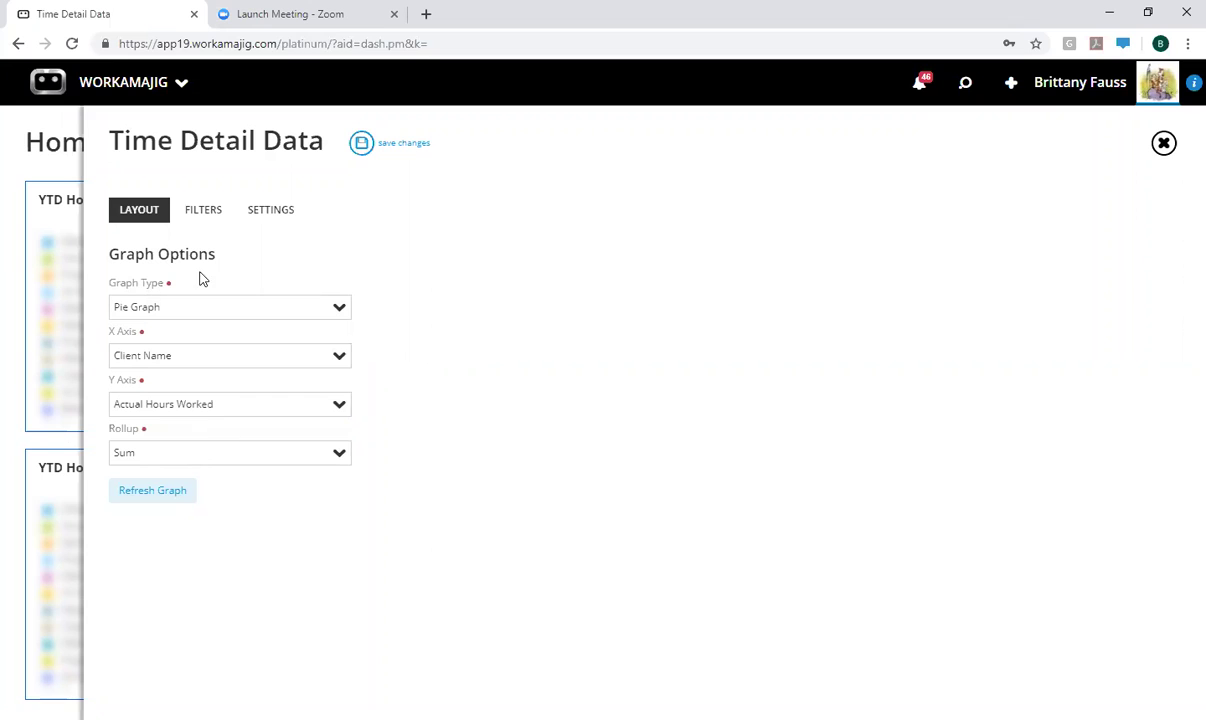
Step: Add a filter before grouping that limits Date Worked to Last Month
left_click(207, 219)
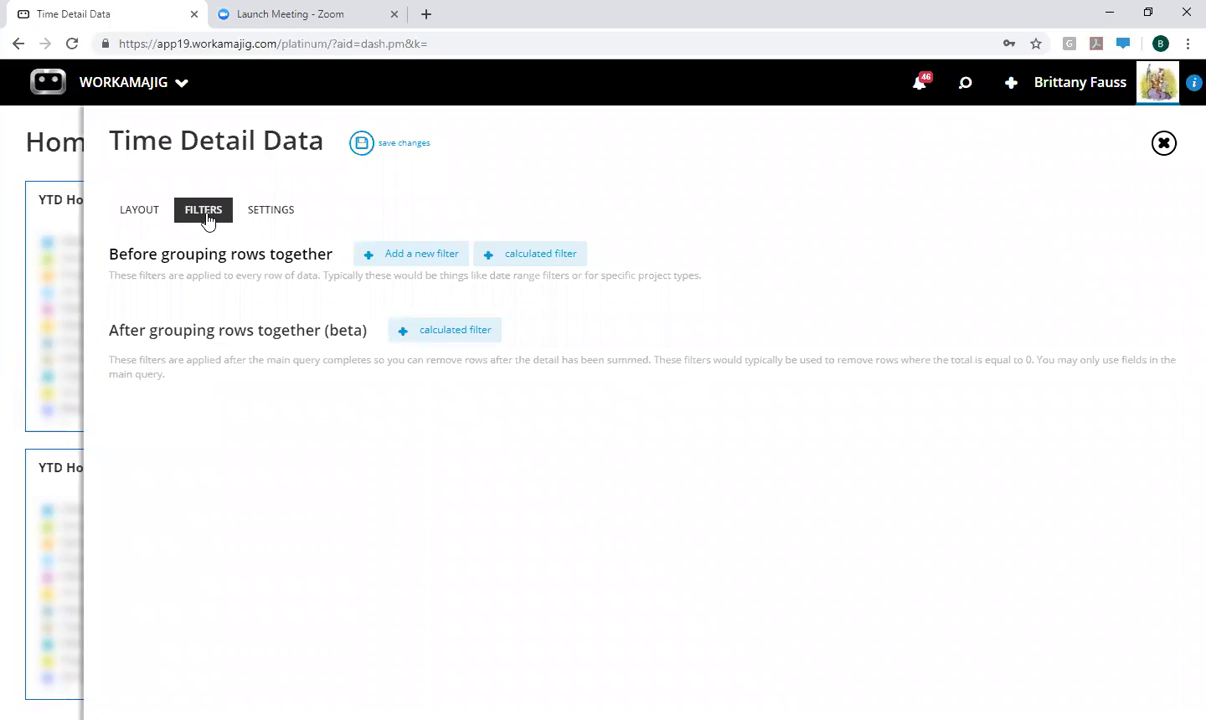
left_click(407, 258)
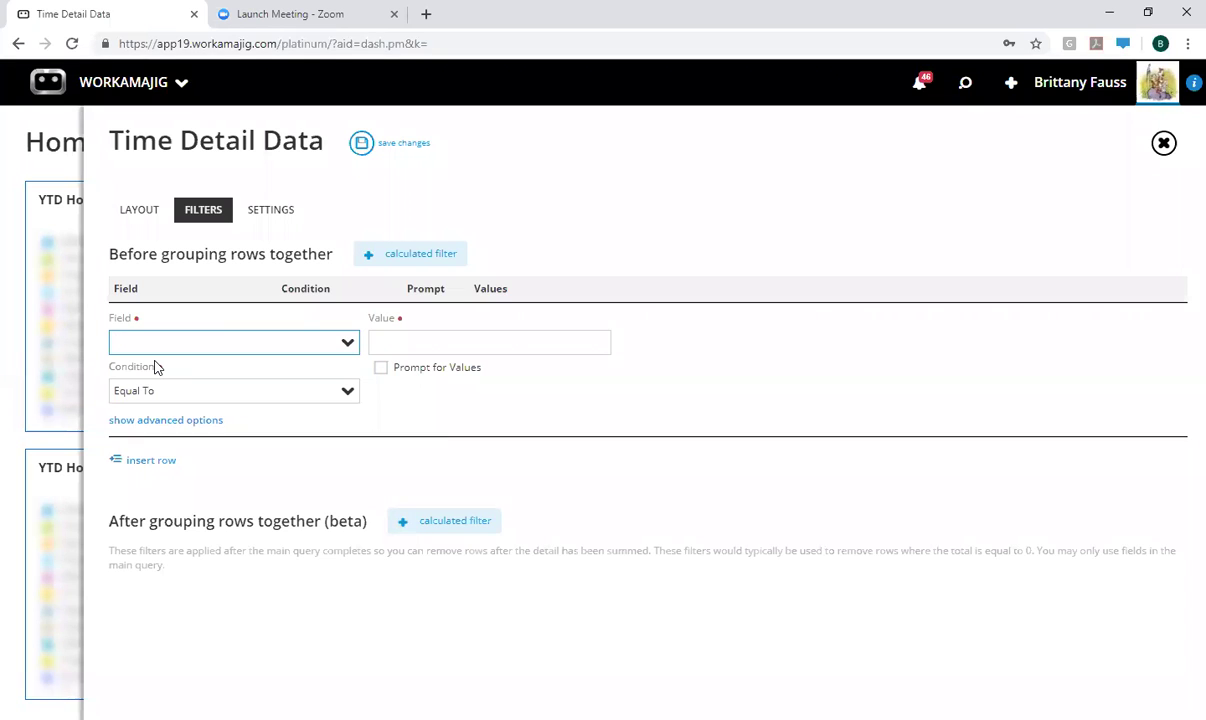
type("date wo")
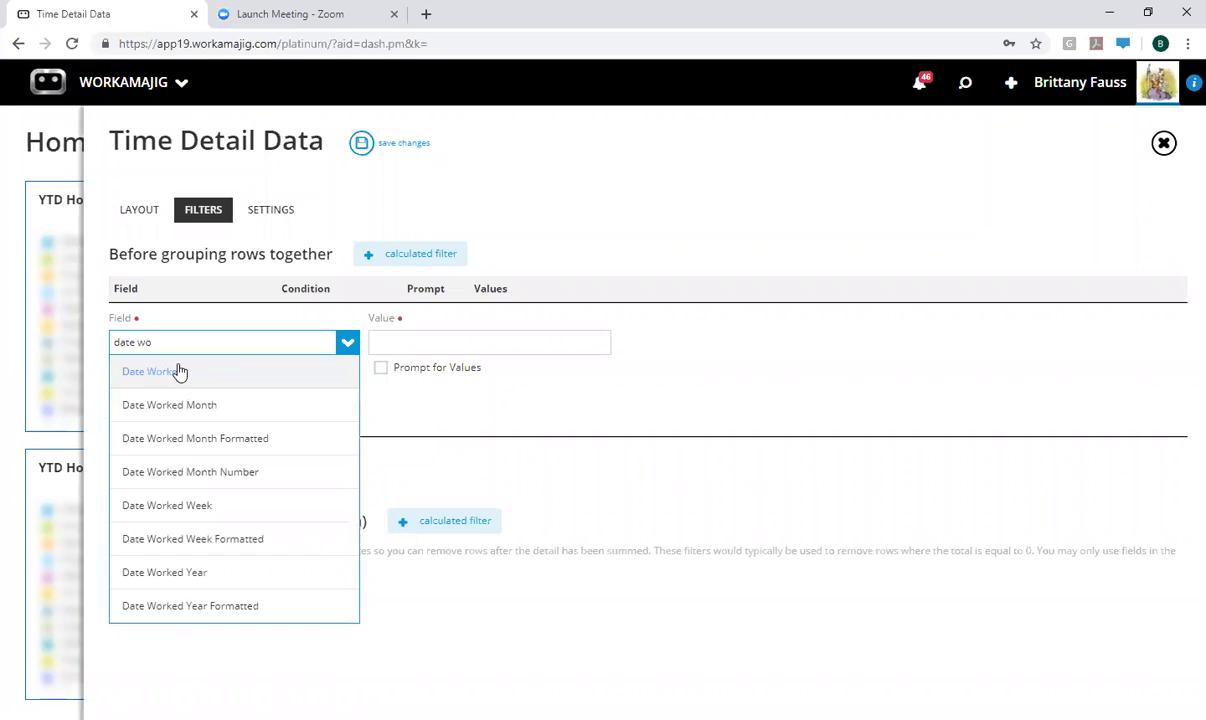
left_click(180, 372)
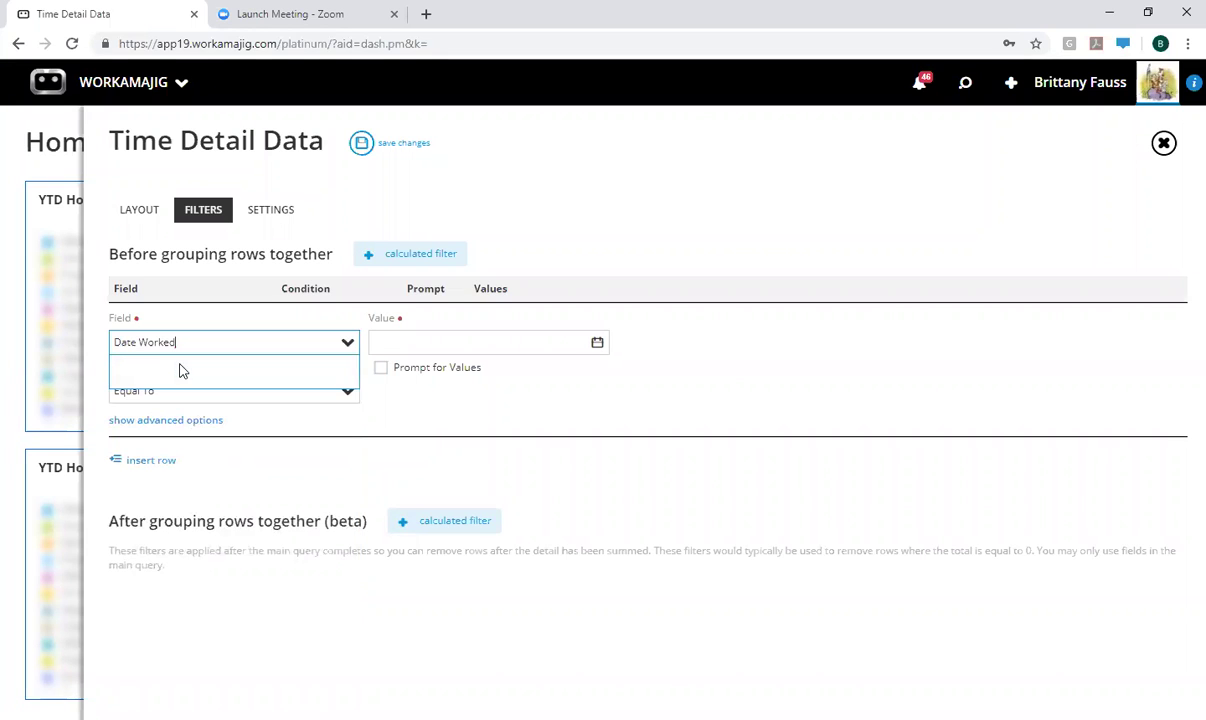
left_click(350, 396)
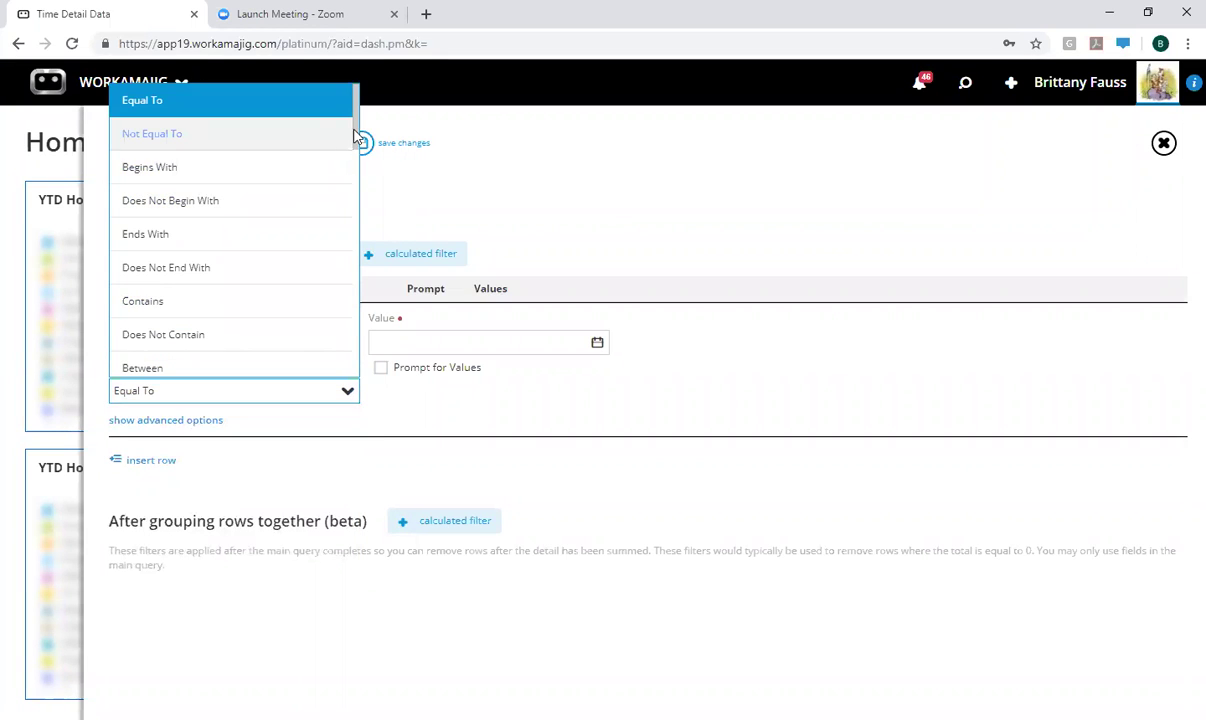
left_click_drag(355, 137, 337, 297)
scroll(336, 288, "up", 2)
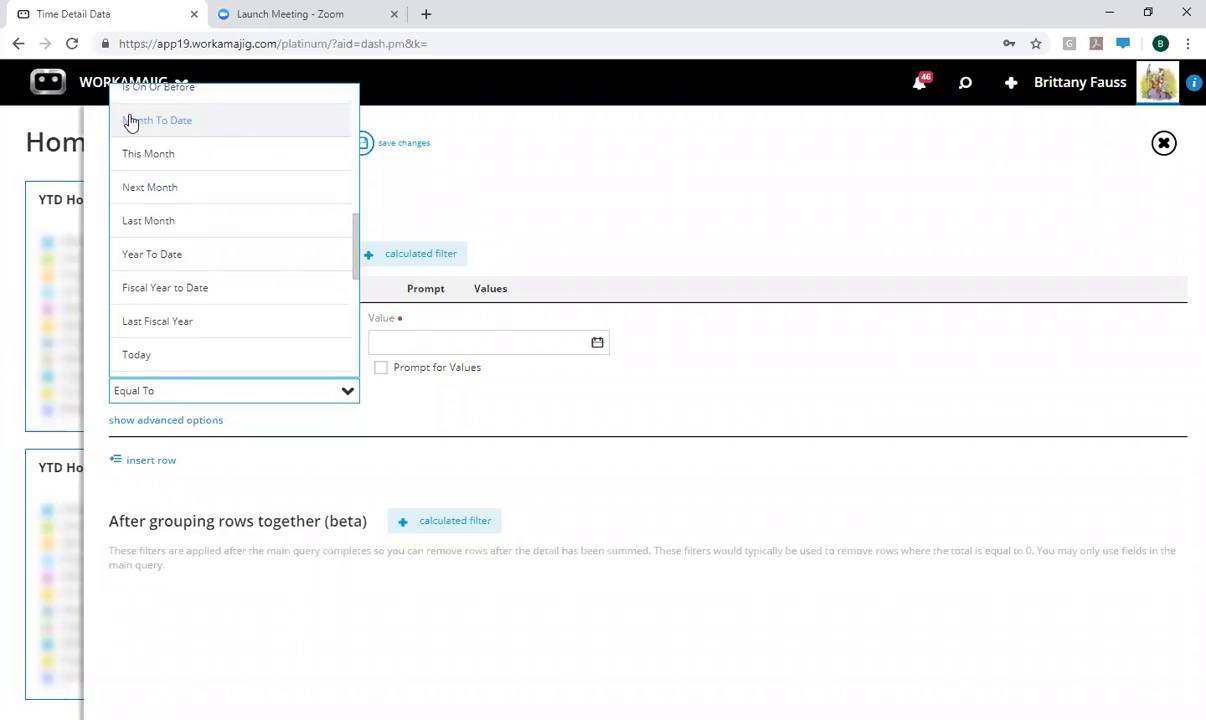
left_click(172, 222)
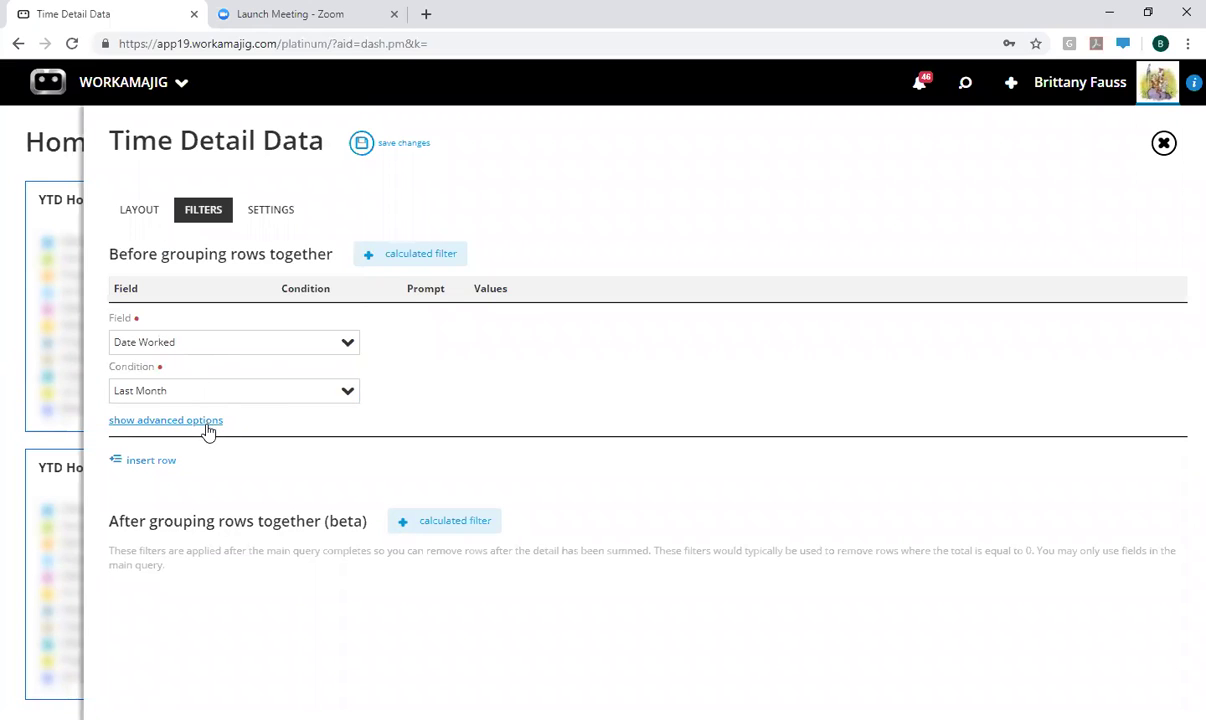
left_click(606, 205)
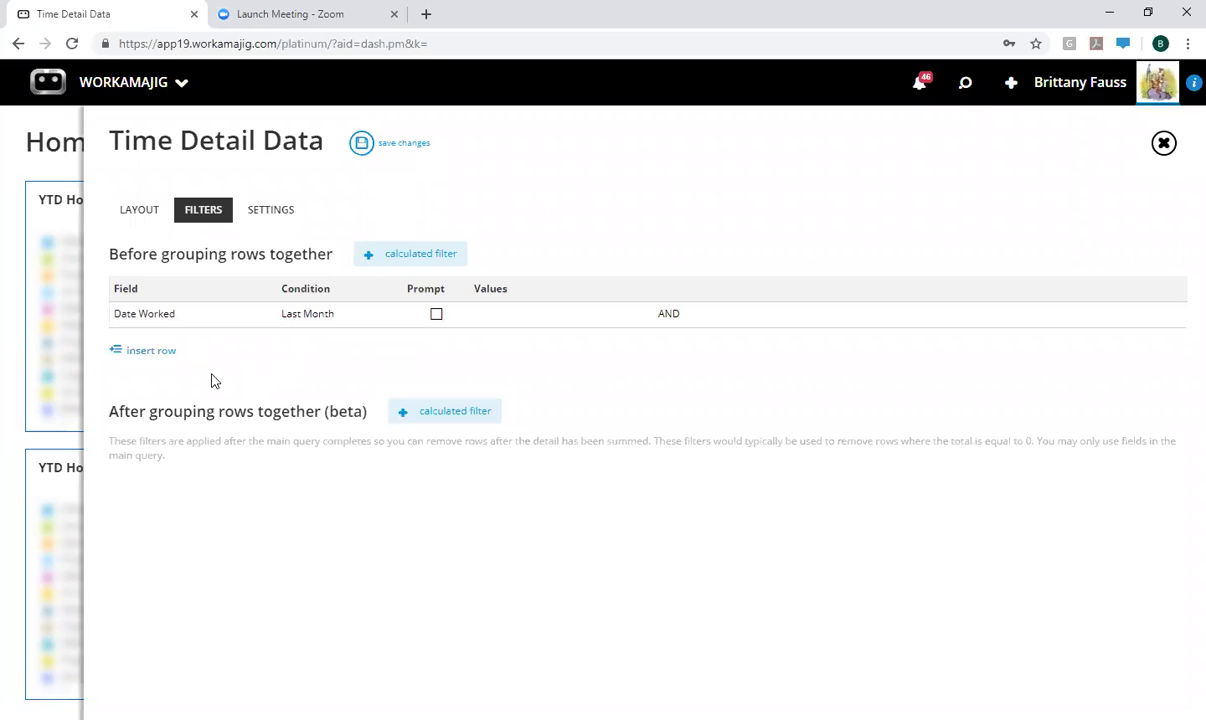
Step: Look through the fields available for a second filter row and leave the row without choosing one
left_click(148, 351)
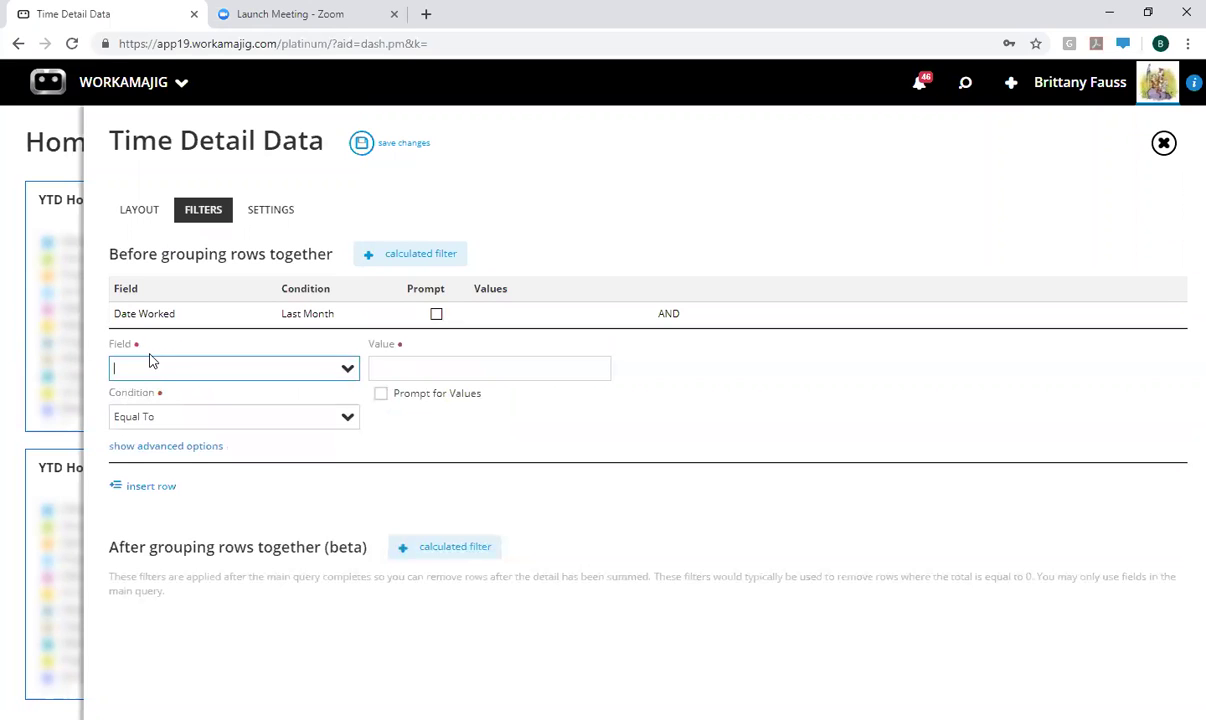
left_click(346, 372)
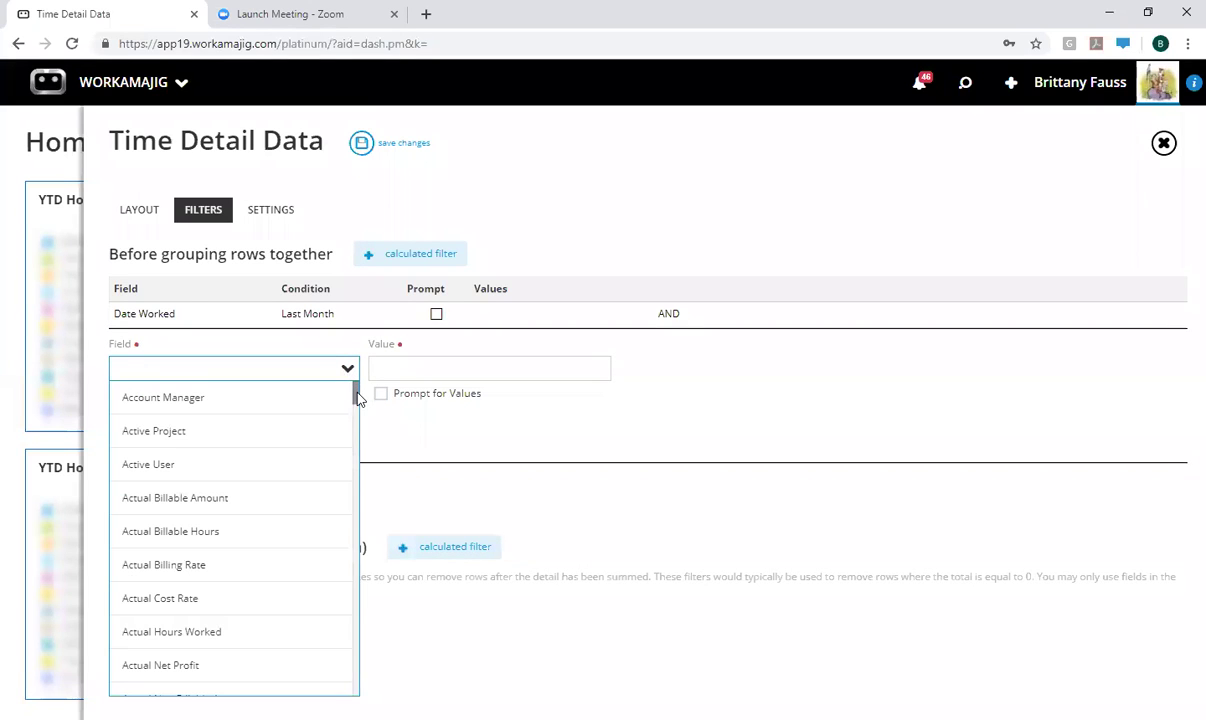
left_click_drag(358, 398, 362, 668)
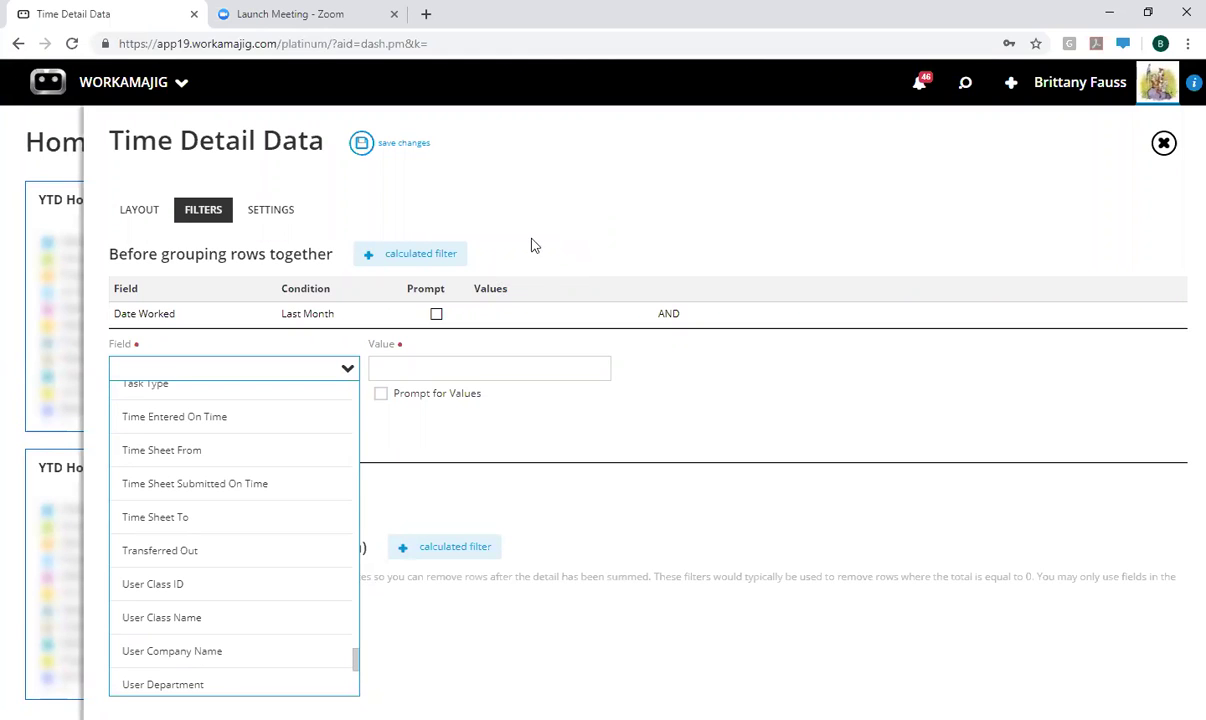
left_click(608, 215)
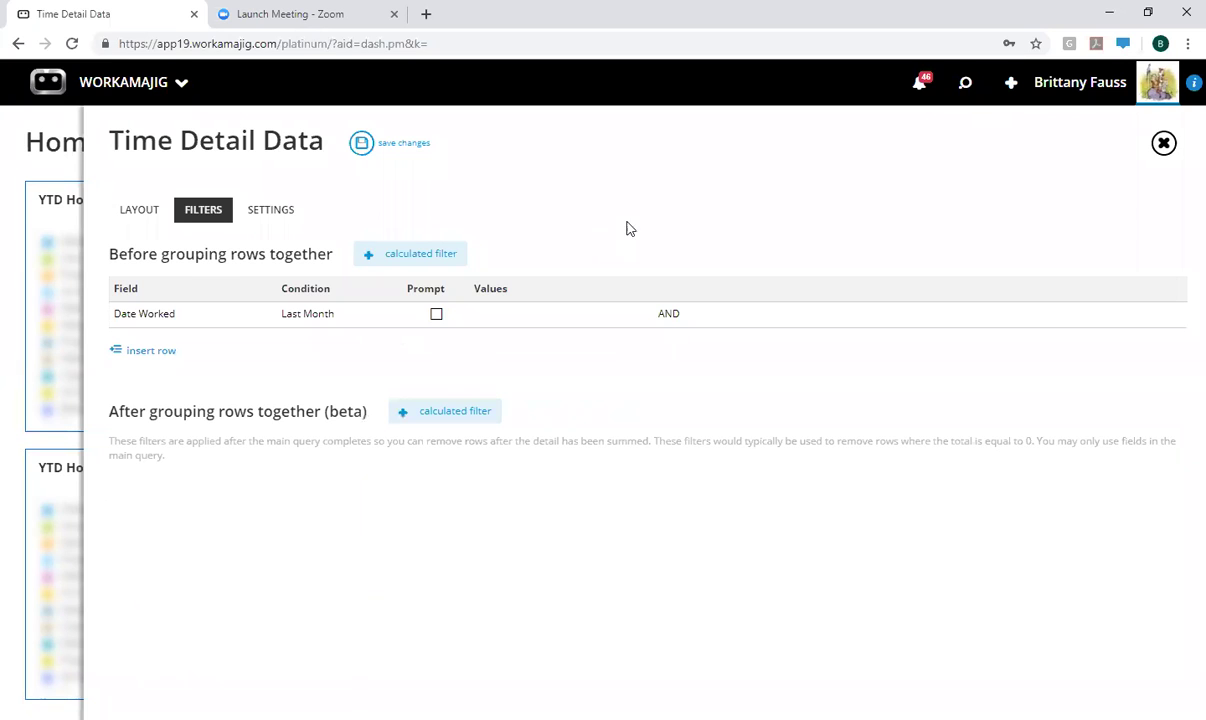
Step: Rename the graph as Hours Last Month By Client in its settings
left_click(272, 218)
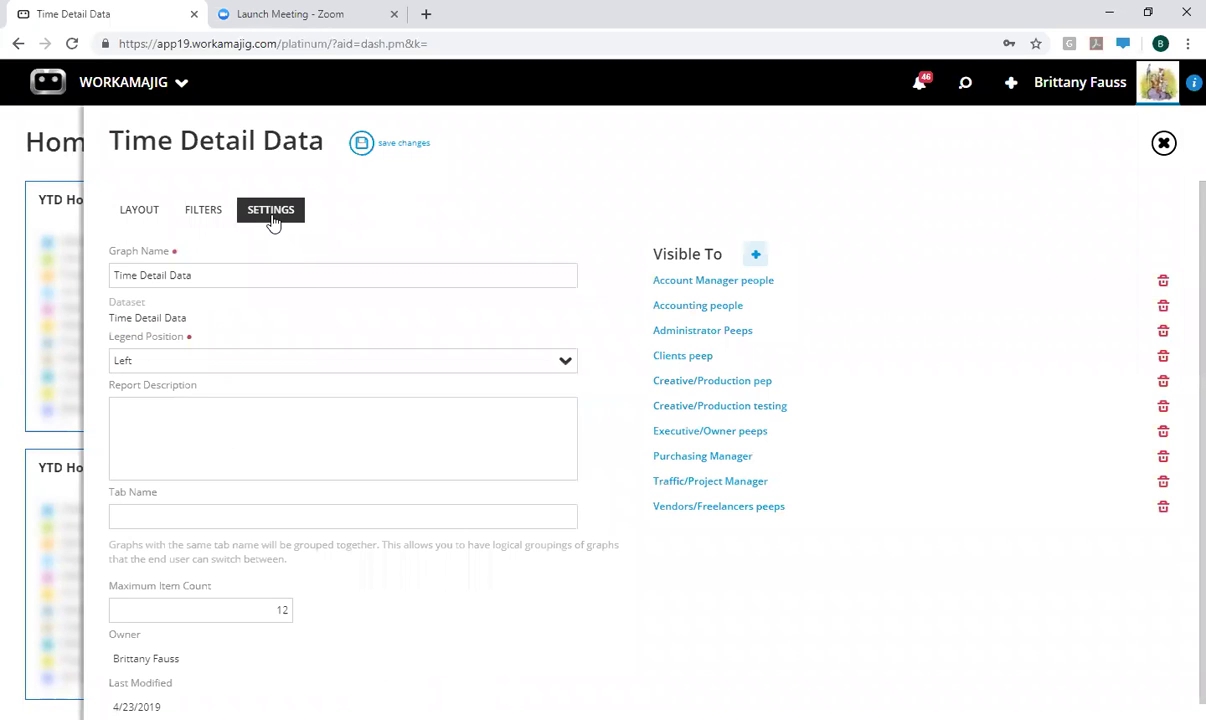
left_click_drag(205, 274, 125, 252)
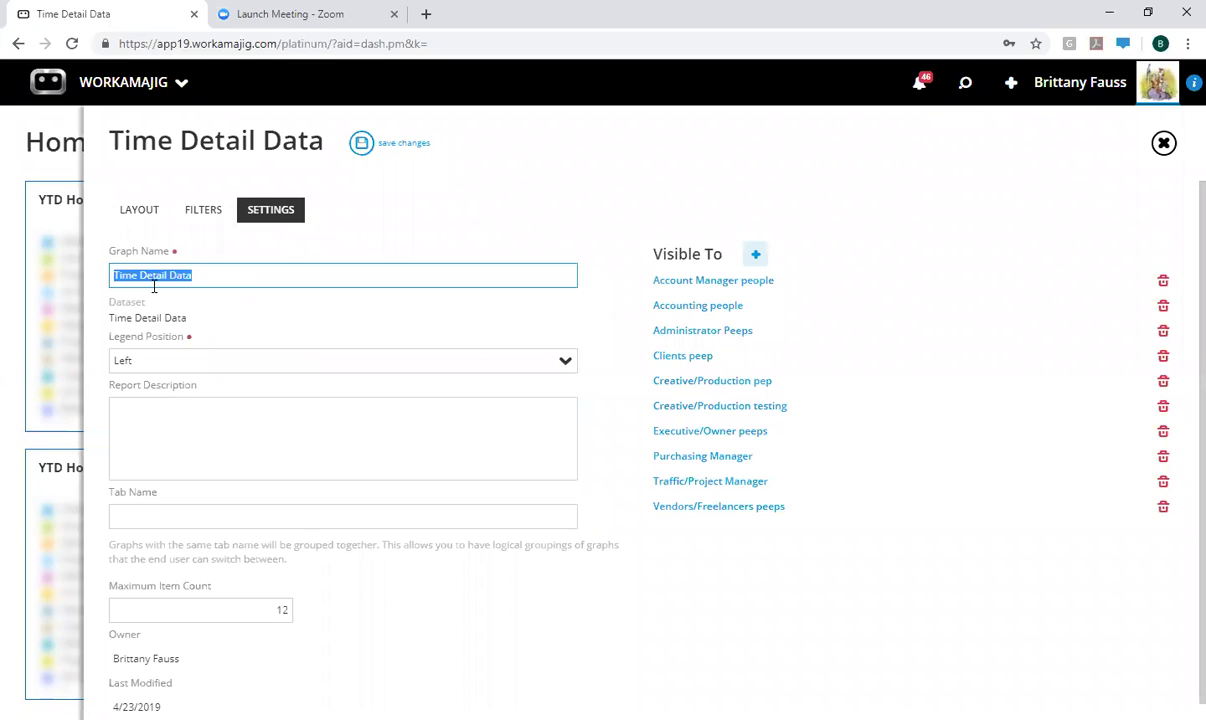
type("Hours by")
key("BackSpace")
key("BackSpace")
key("BackSpace")
type("Last Month By Client")
Step: Set the graph's legend position to None and its tab name to Client Related
left_click(566, 362)
left_click(160, 389)
left_click(295, 433)
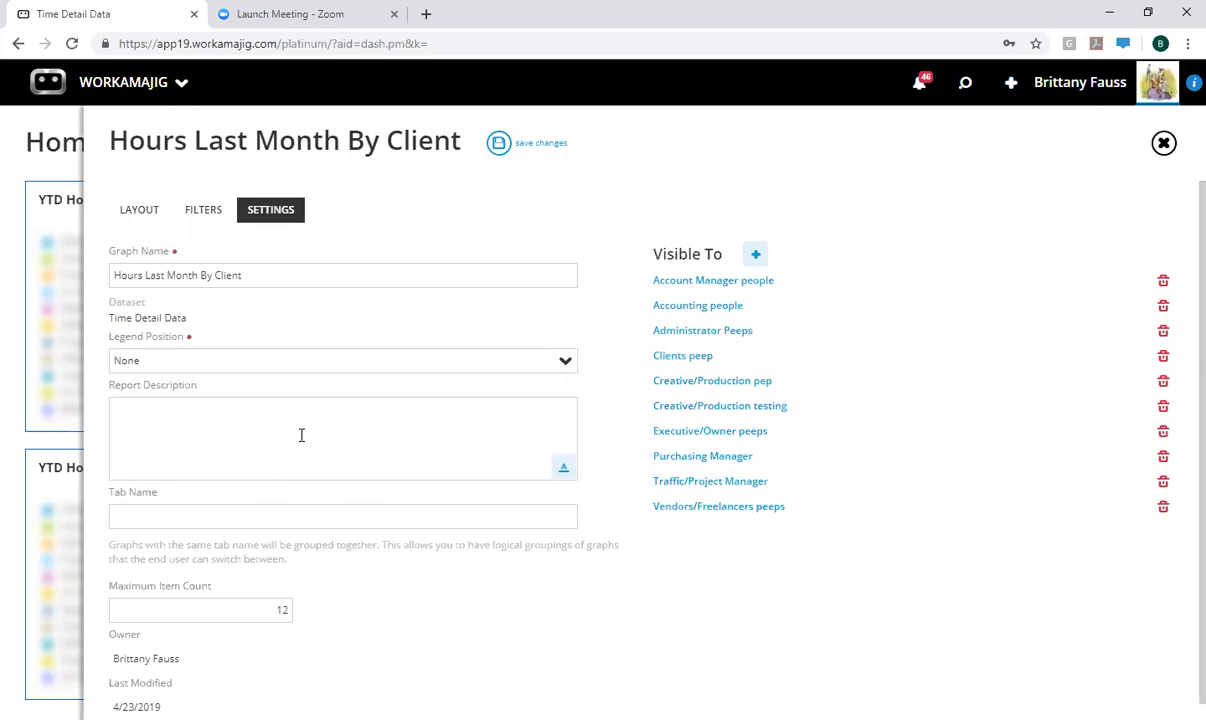
left_click(200, 515)
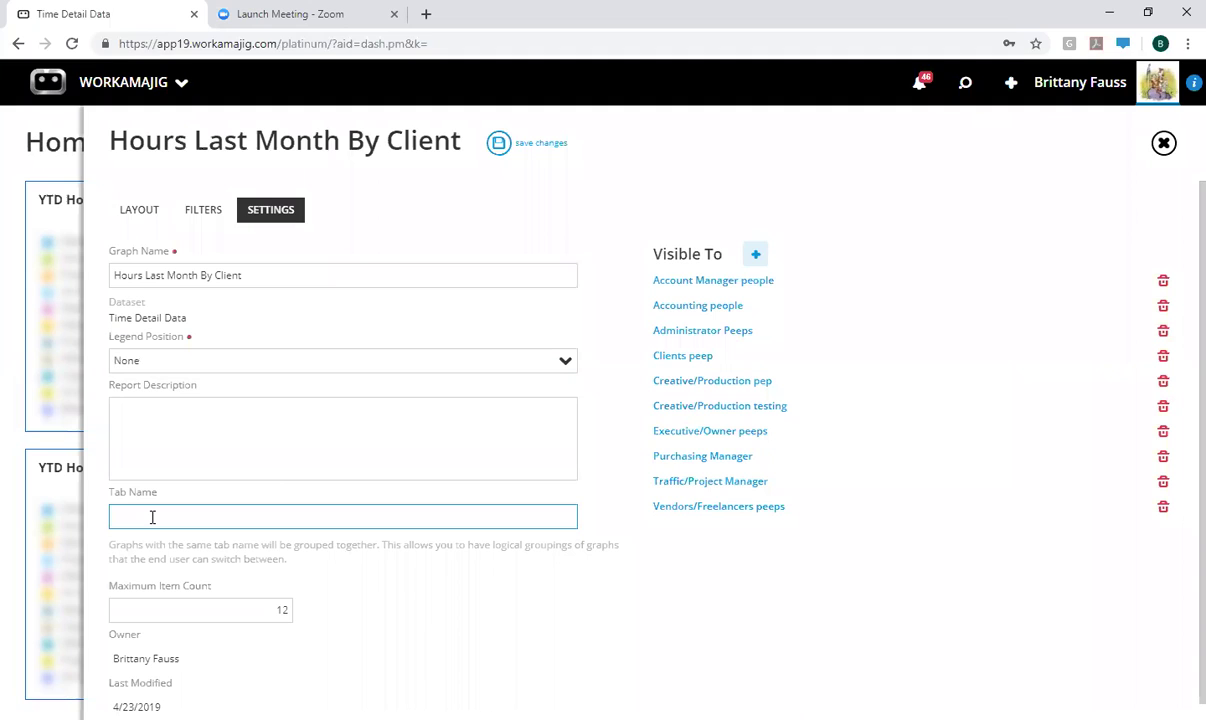
type("Client Relatewd")
left_click(431, 570)
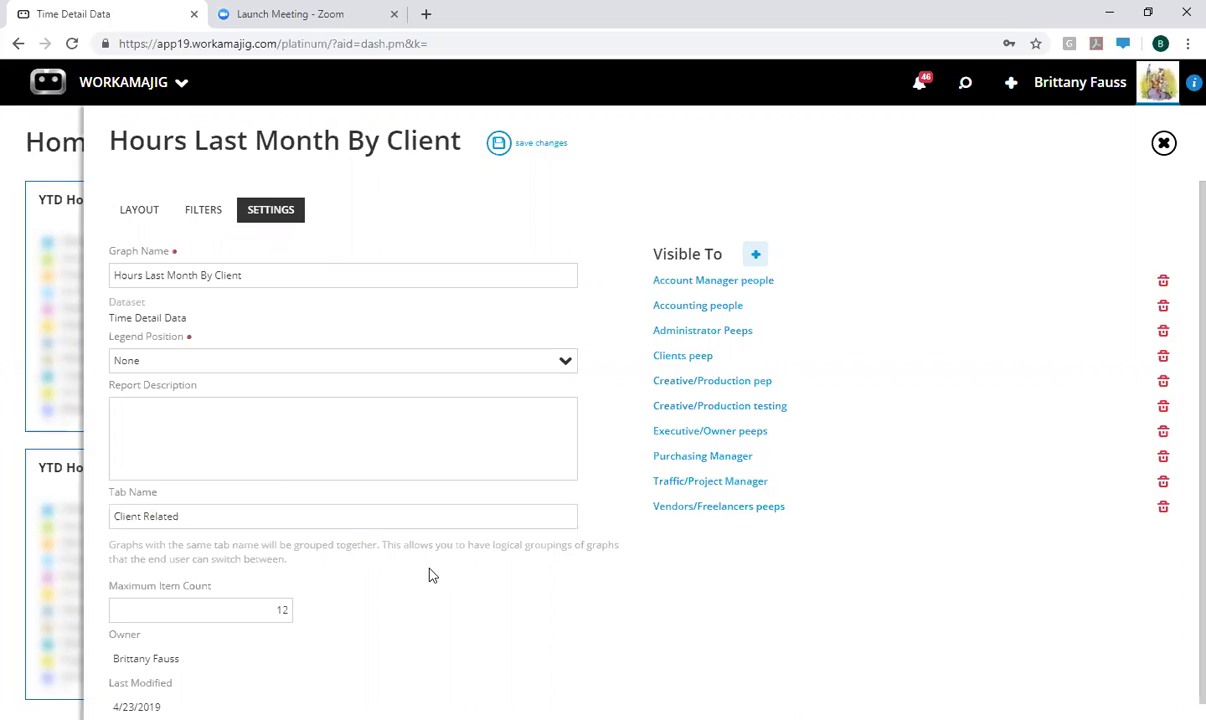
Step: Examine the graph's maximum item count setting, leaving its value as it is
left_click(262, 612)
scroll(447, 547, "down", 1)
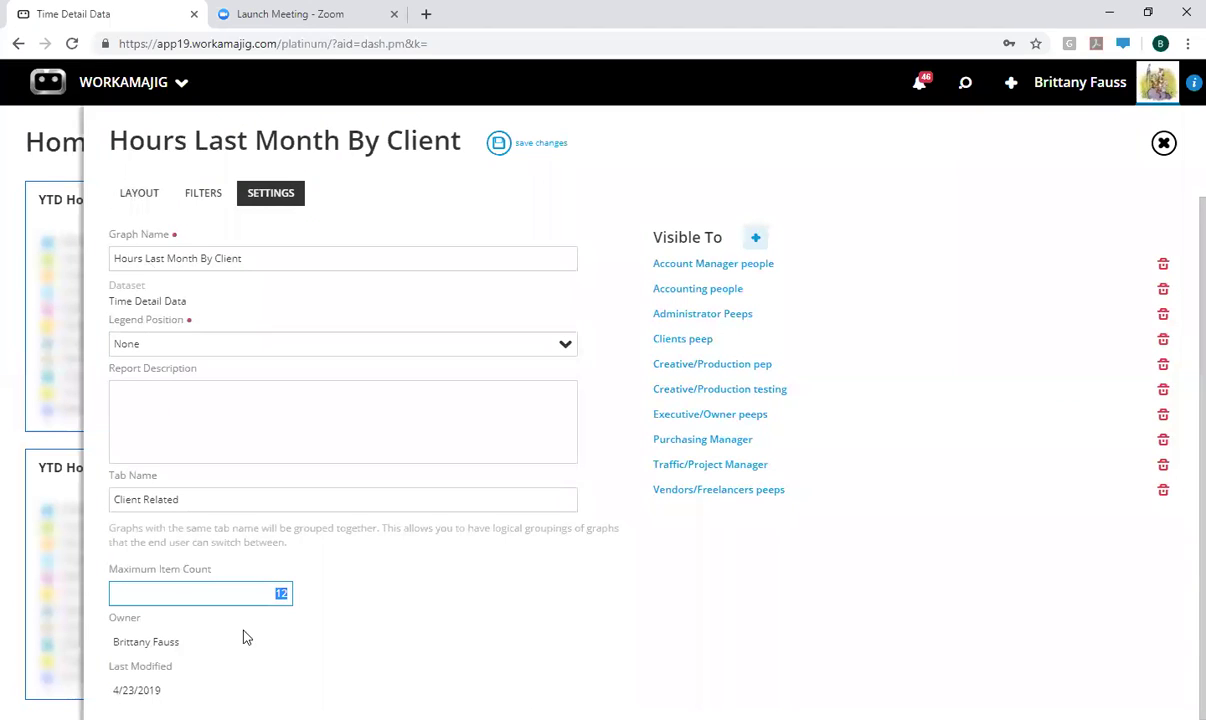
left_click(254, 587)
left_click_drag(254, 587, 390, 589)
left_click(444, 570)
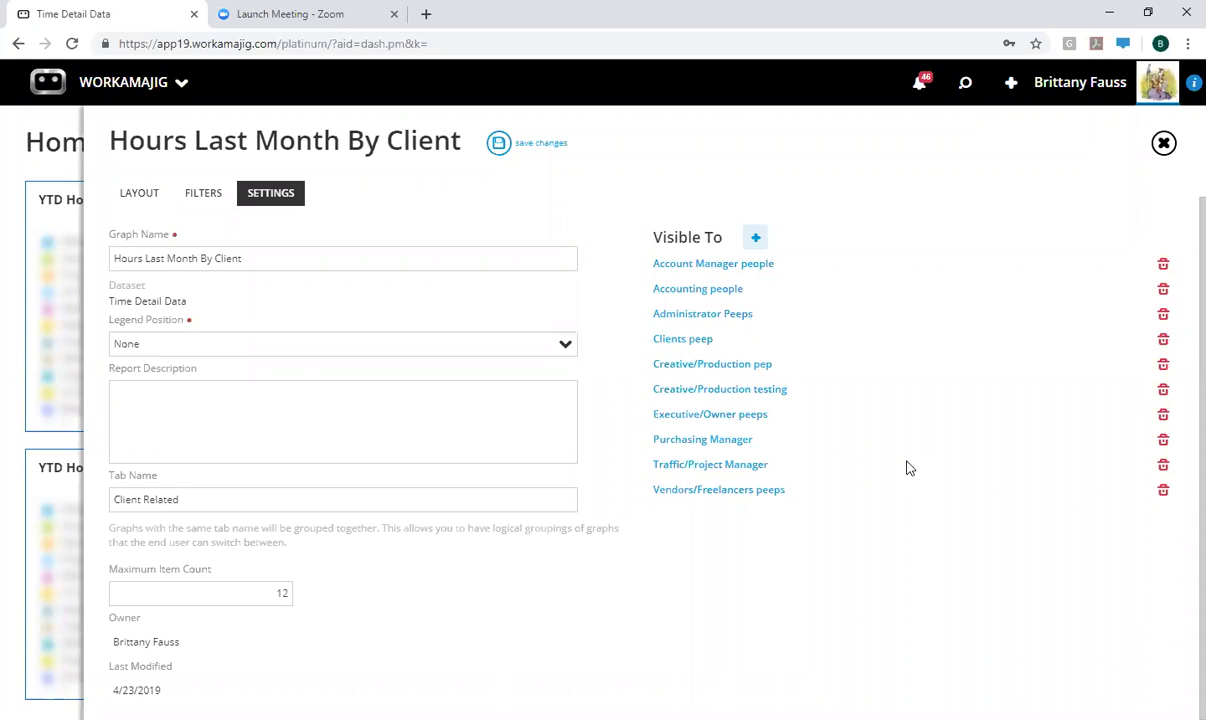
Step: Open the report center in a separate browser tab and look through the datasets offered for a new custom report
left_click(123, 88)
left_click(75, 125)
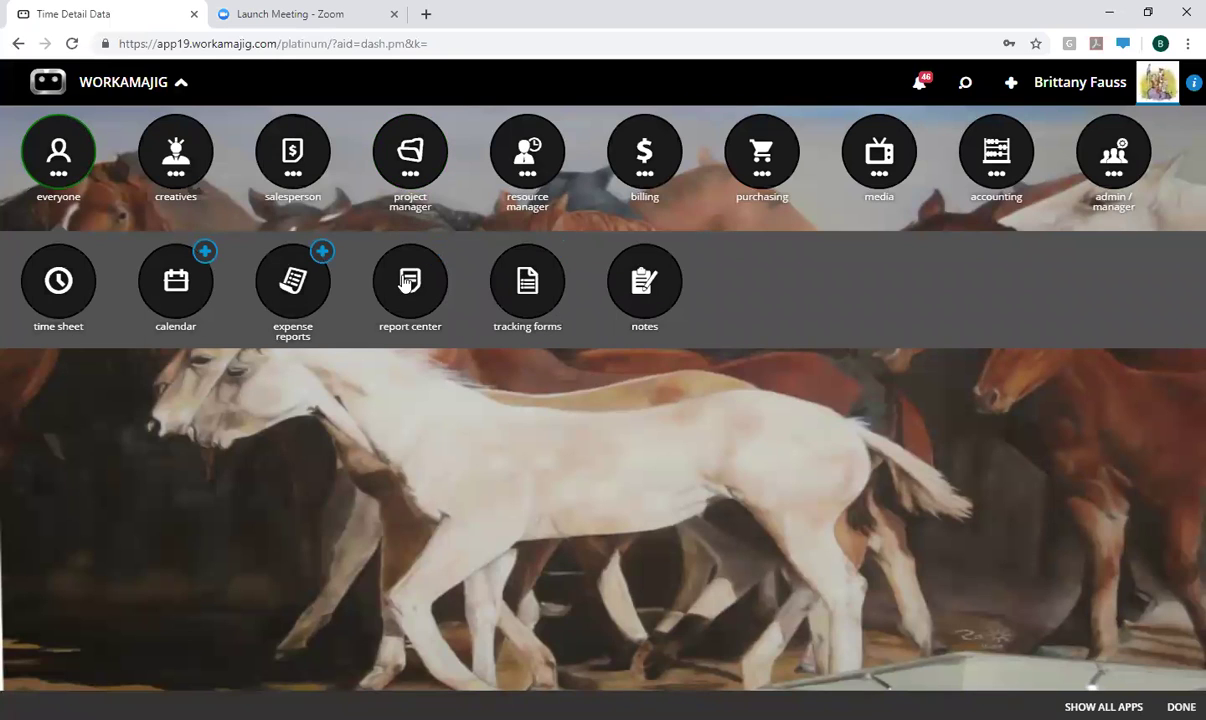
left_click(407, 283)
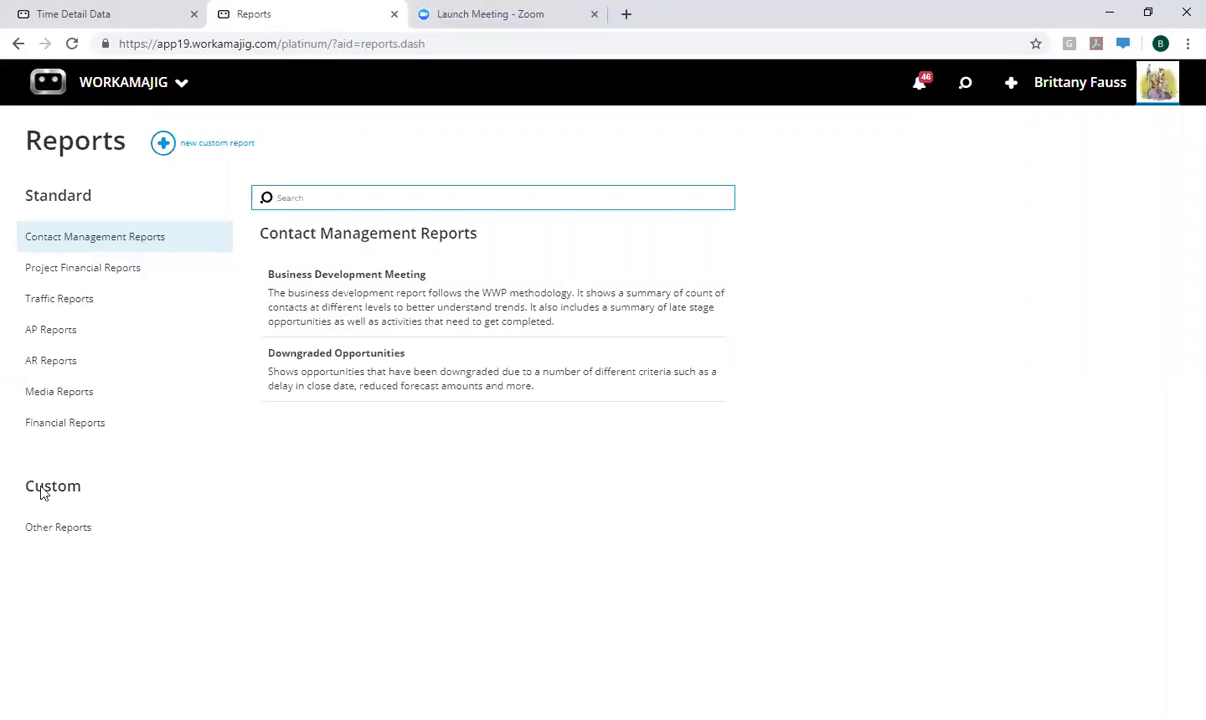
left_click(160, 145)
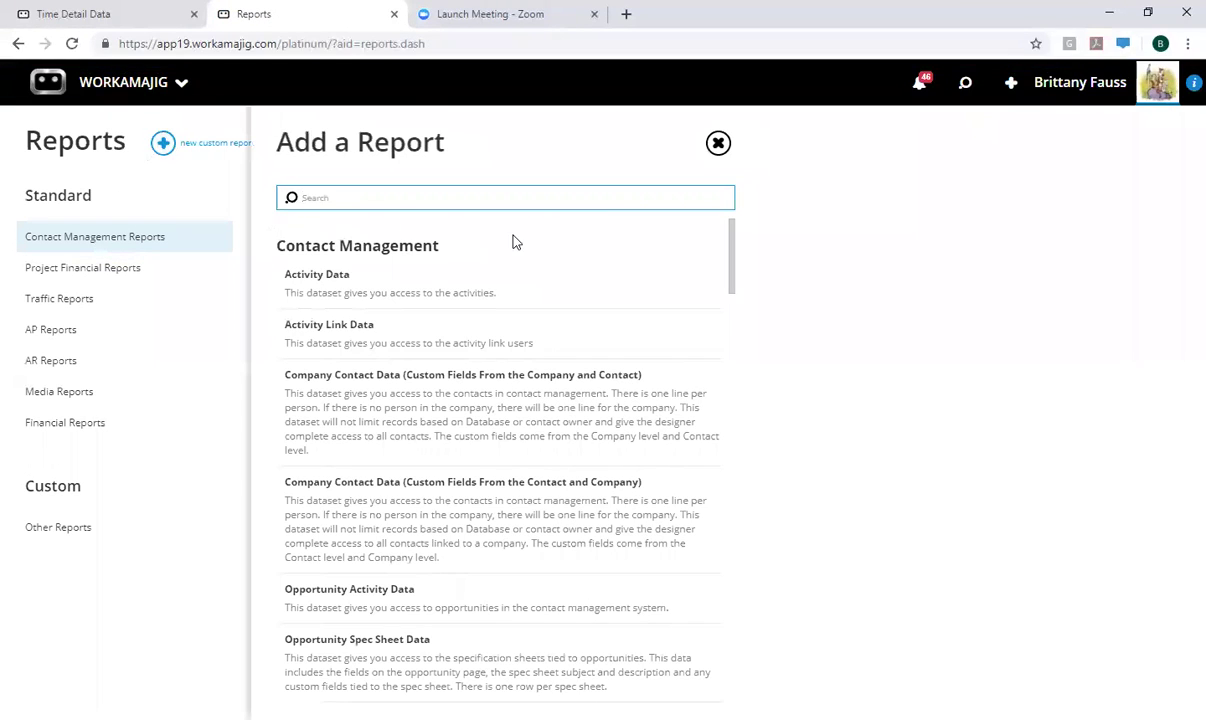
left_click_drag(733, 271, 686, 235)
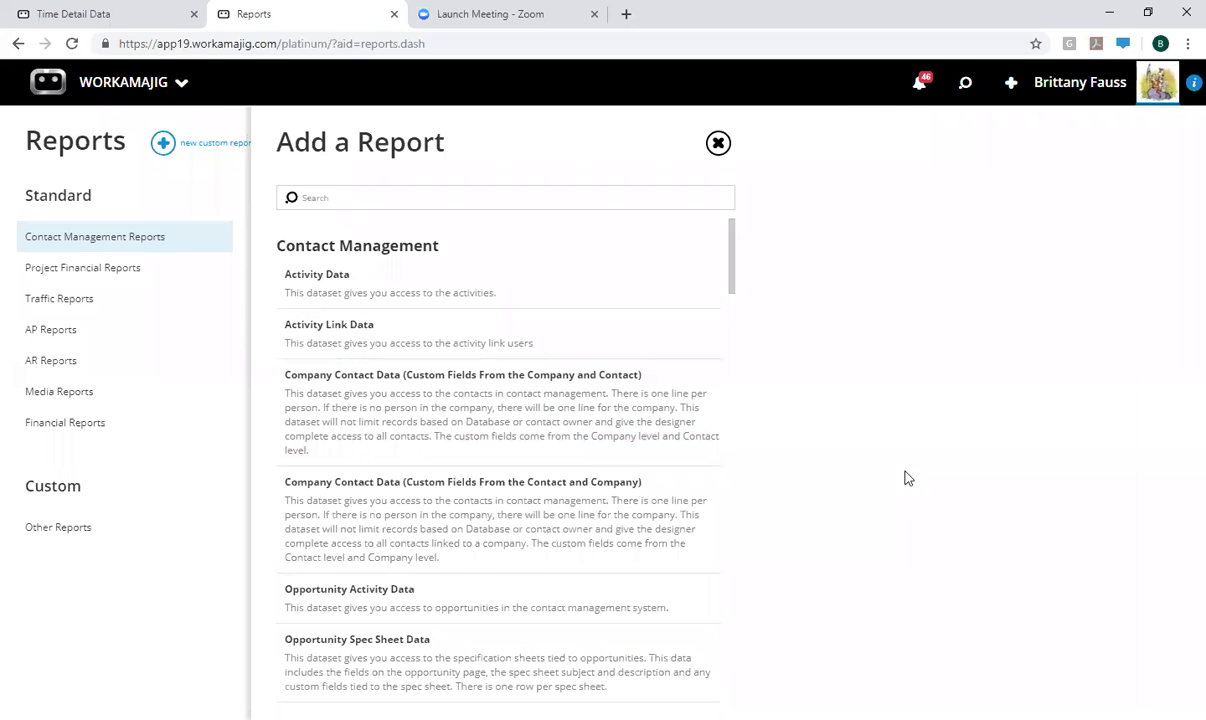
Step: Open the Security Settings in the administrator's System Setup
left_click(168, 88)
left_click(1148, 155)
left_click(411, 279)
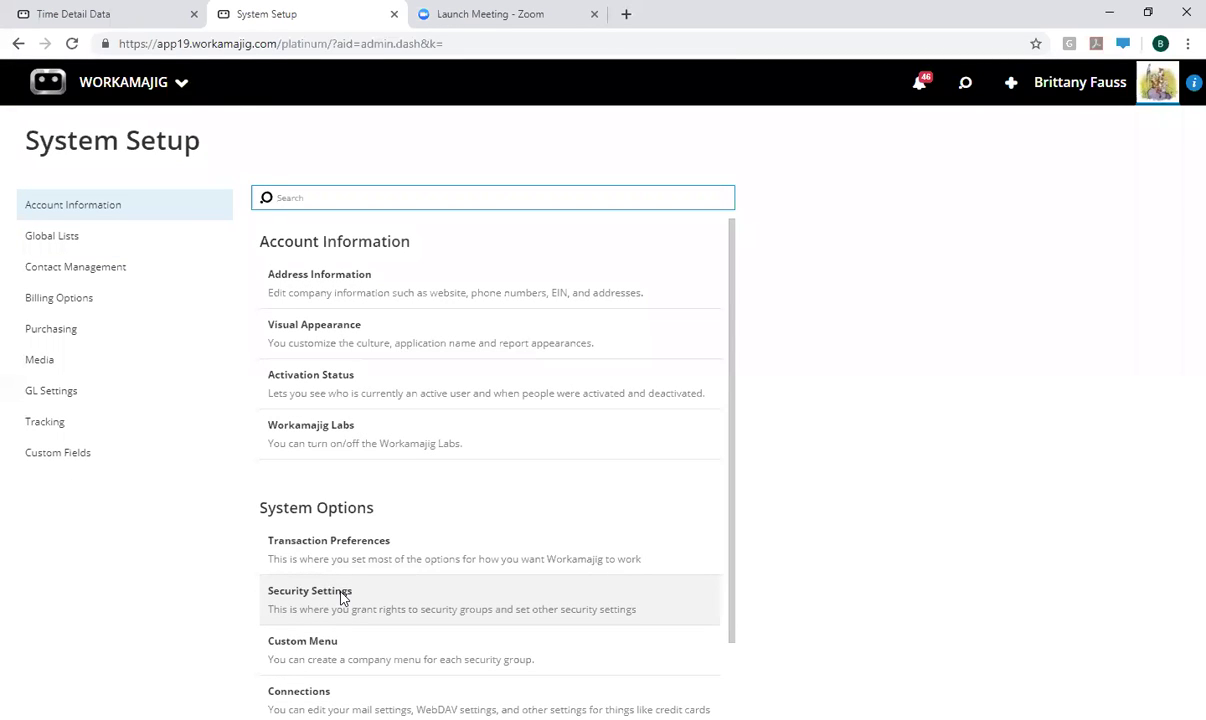
left_click(127, 88)
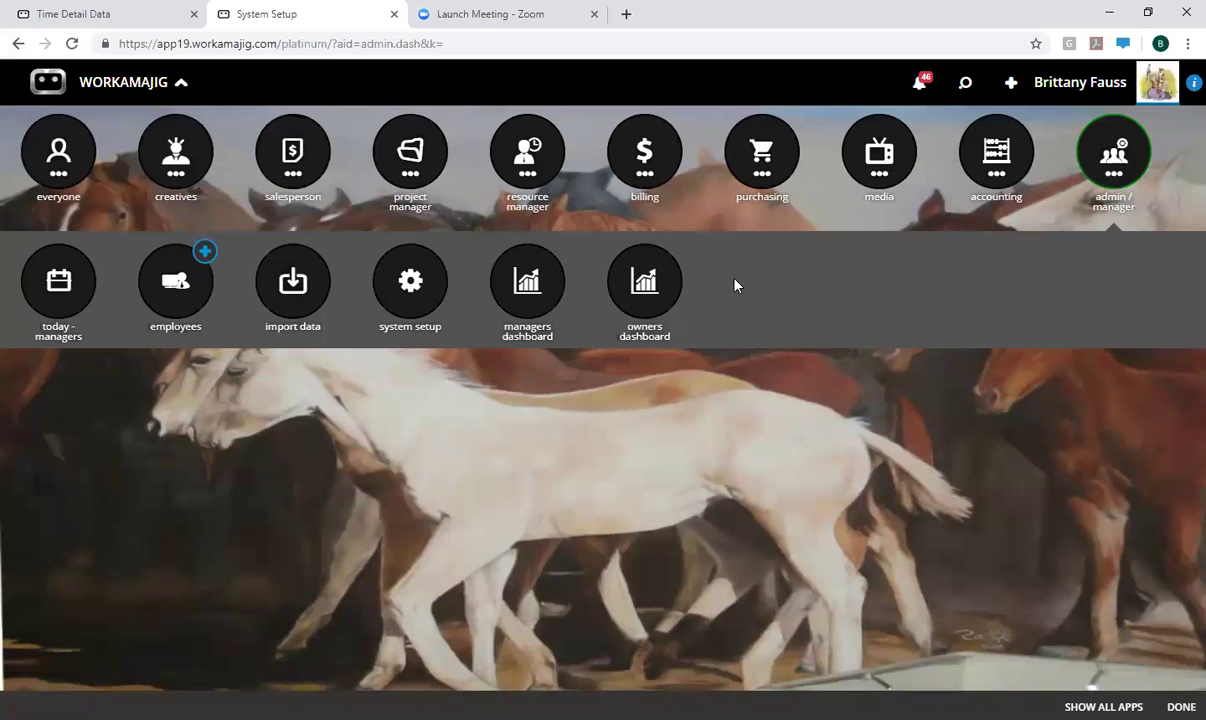
left_click(411, 284)
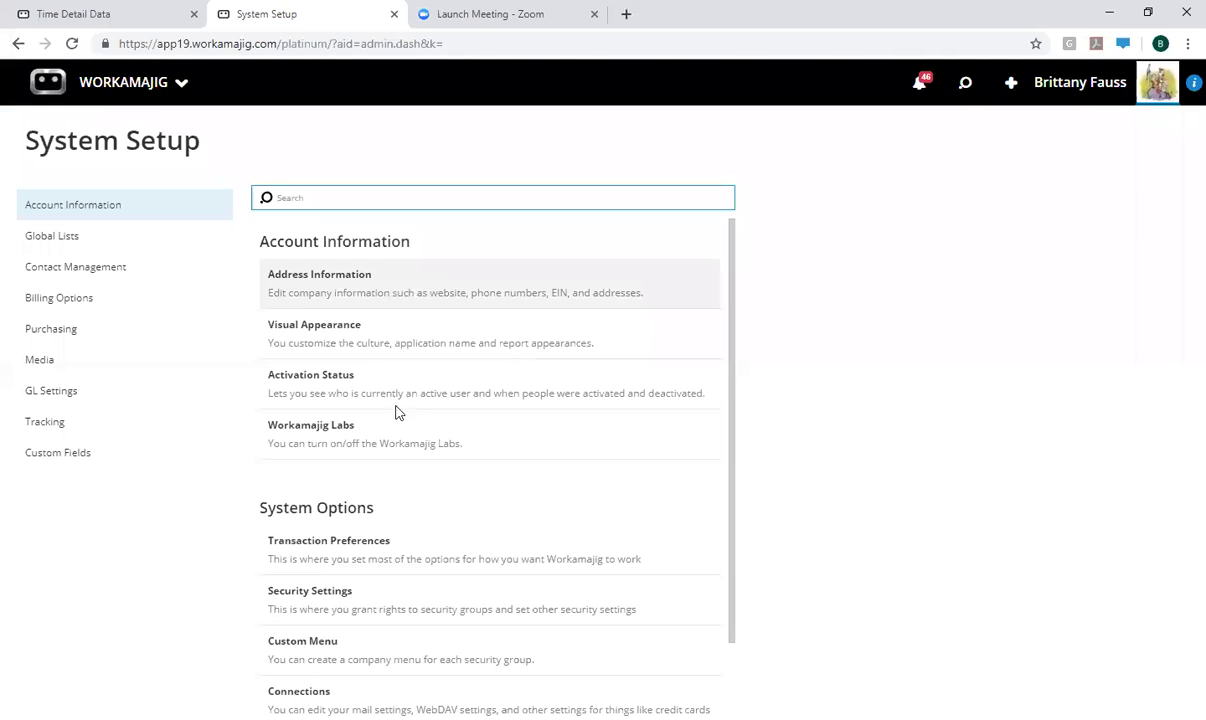
left_click(398, 607)
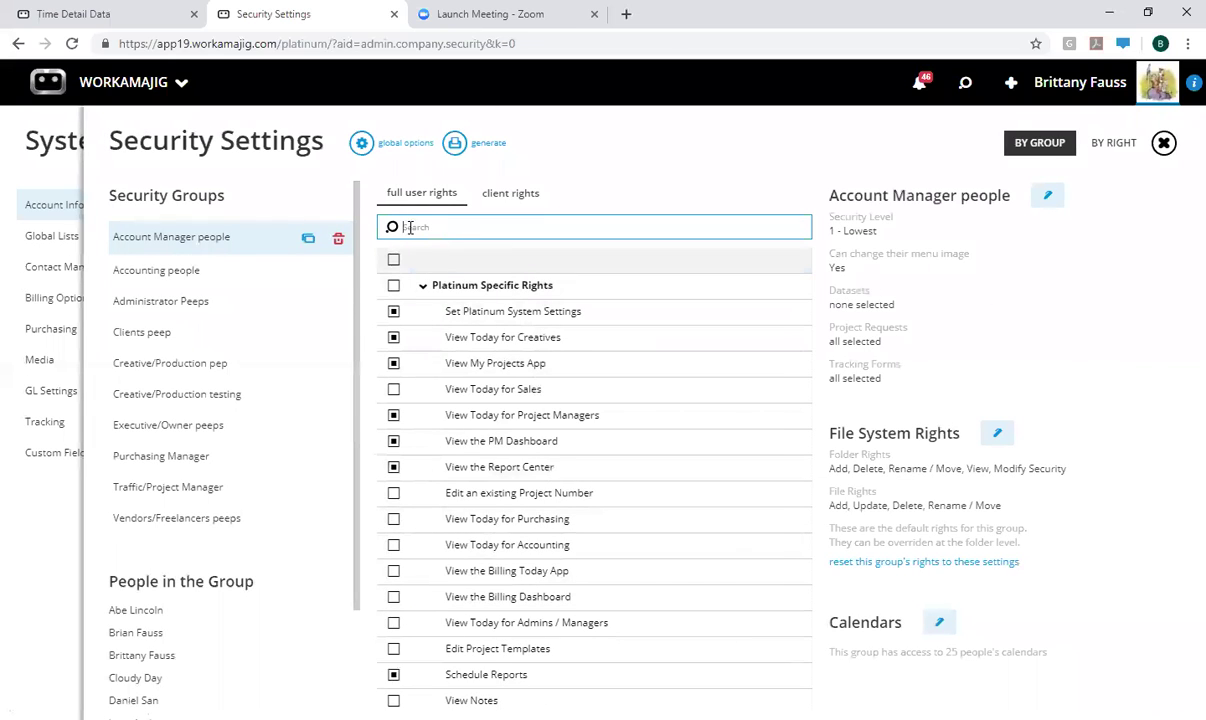
Step: Search the Account Manager people group's full user rights for "run" and for "dash"
type("run")
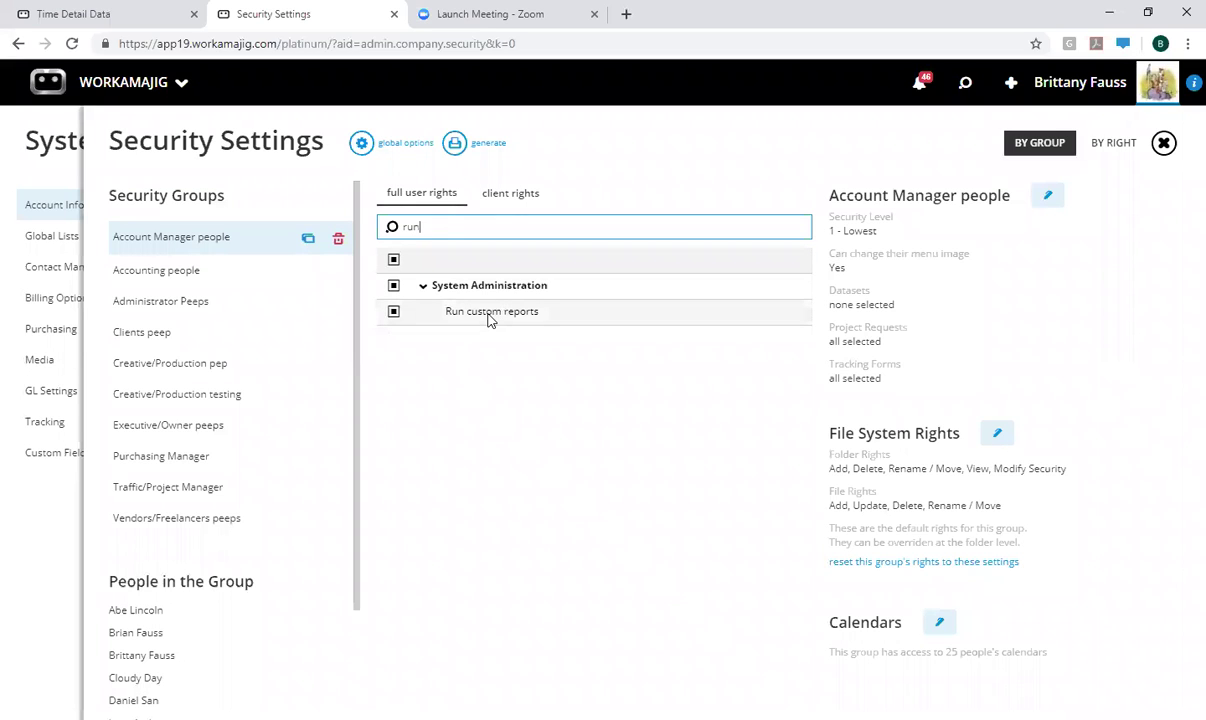
key("BackSpace")
key("BackSpace")
key("BackSpace")
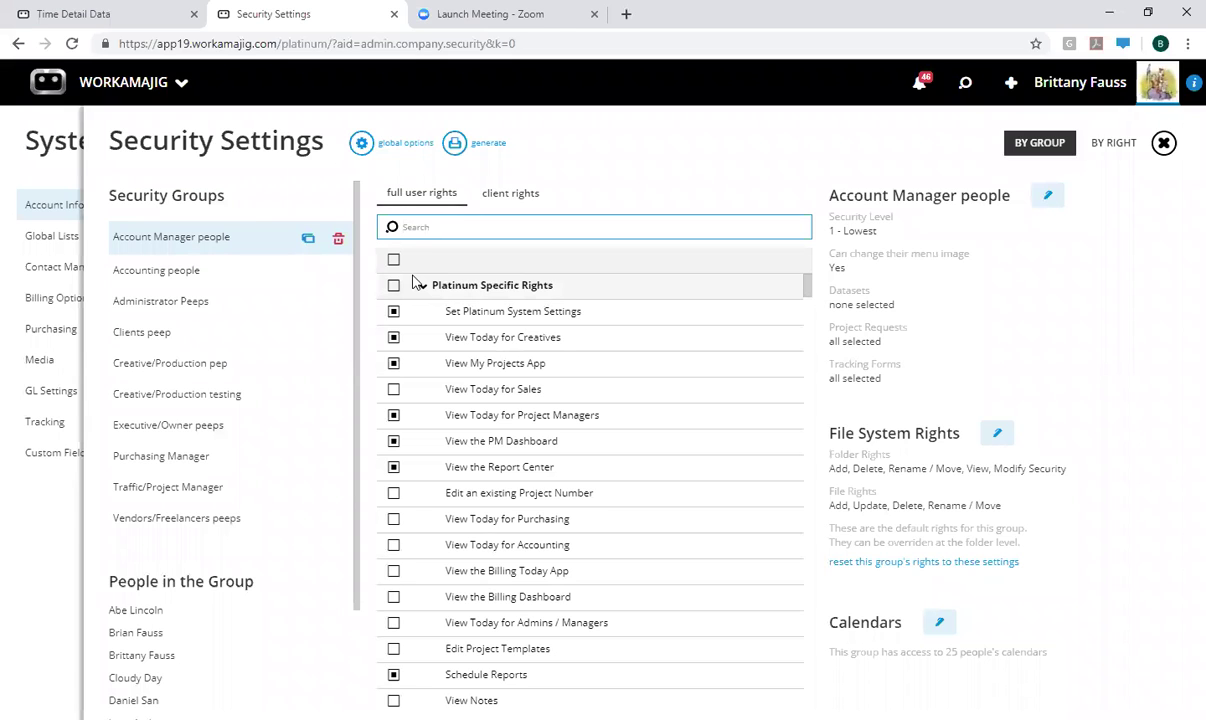
type("dash")
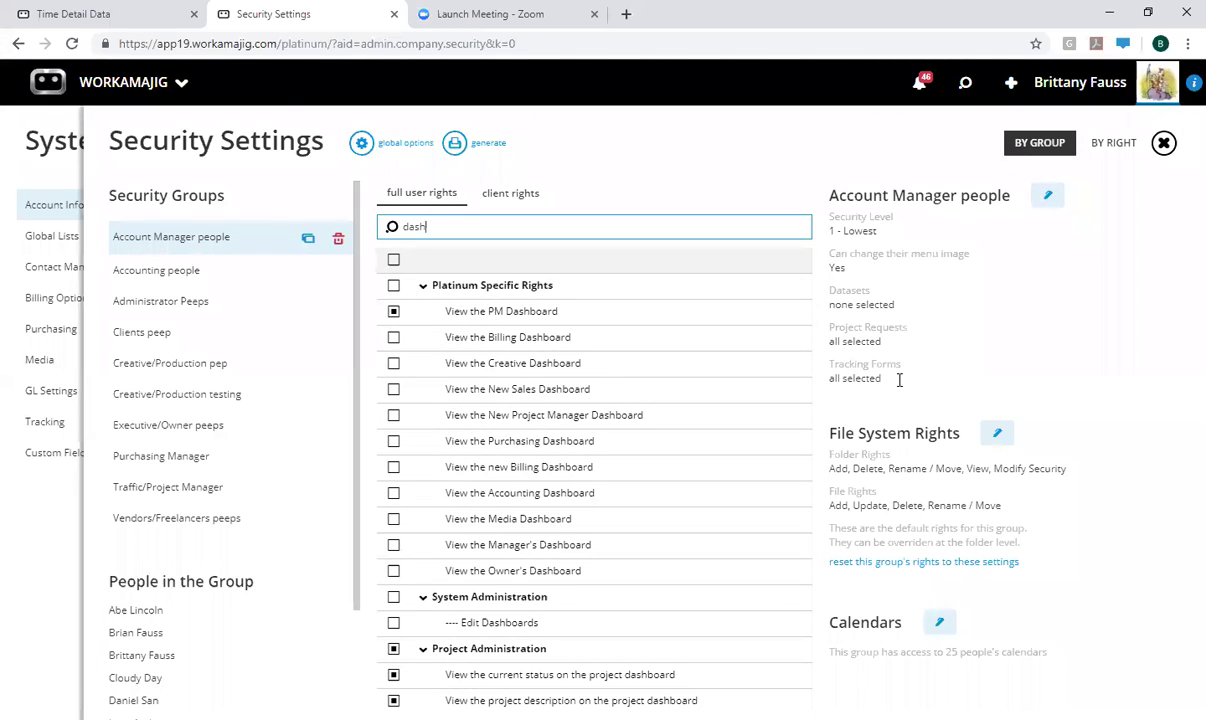
Step: Return to the Hours Last Month By Client graph, enter "this is the description" as its report description, and save the graph and dashboard
left_click(84, 22)
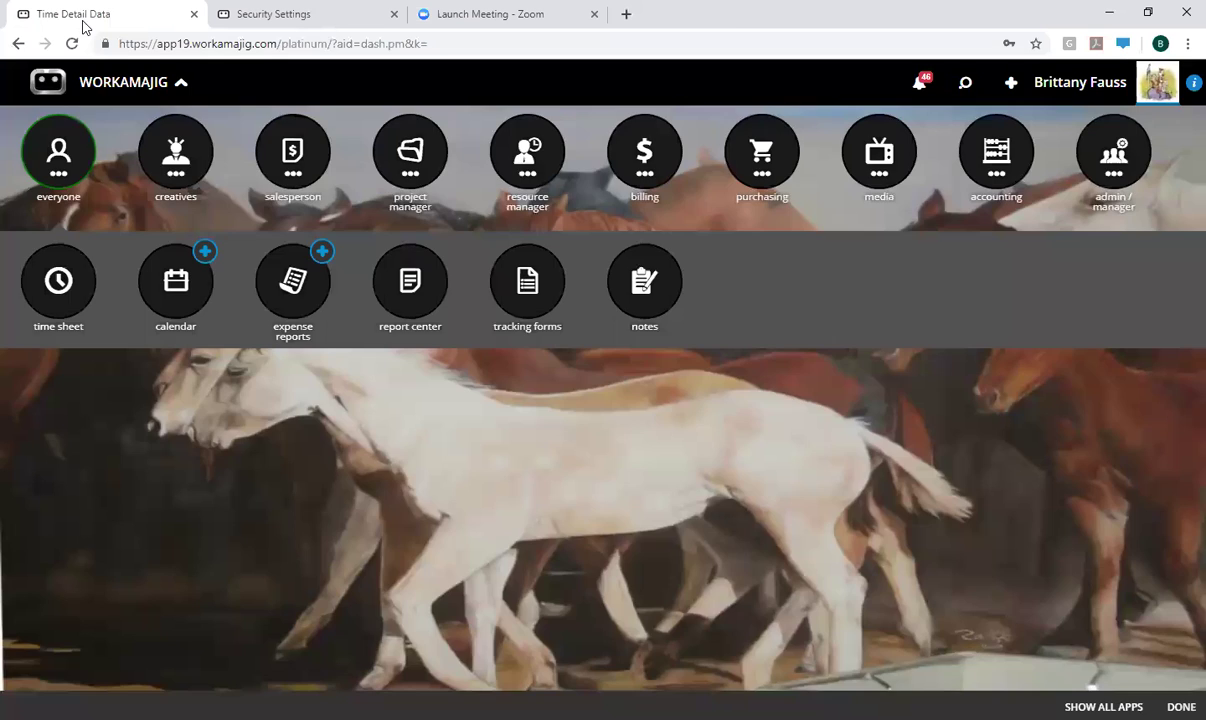
left_click(232, 438)
type("this is thede")
key("BackSpace")
key("BackSpace")
type("des")
key("BackSpace")
key("BackSpace")
type("escriptio")
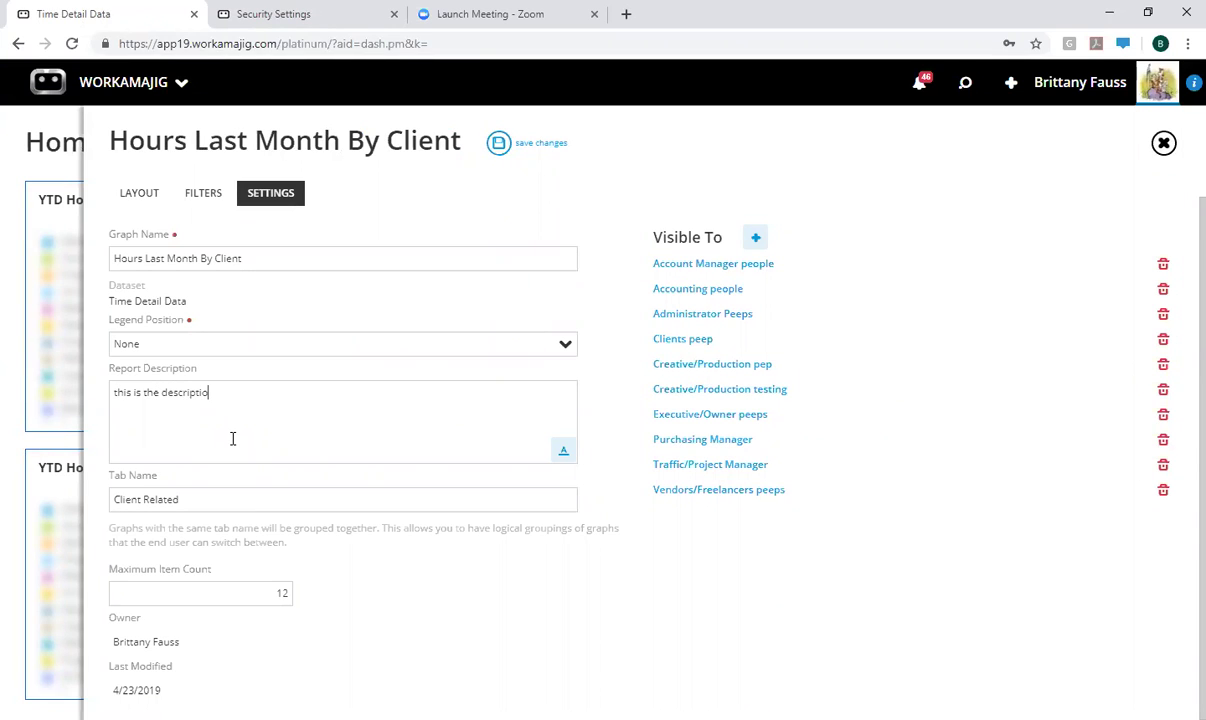
type("n")
left_click(522, 147)
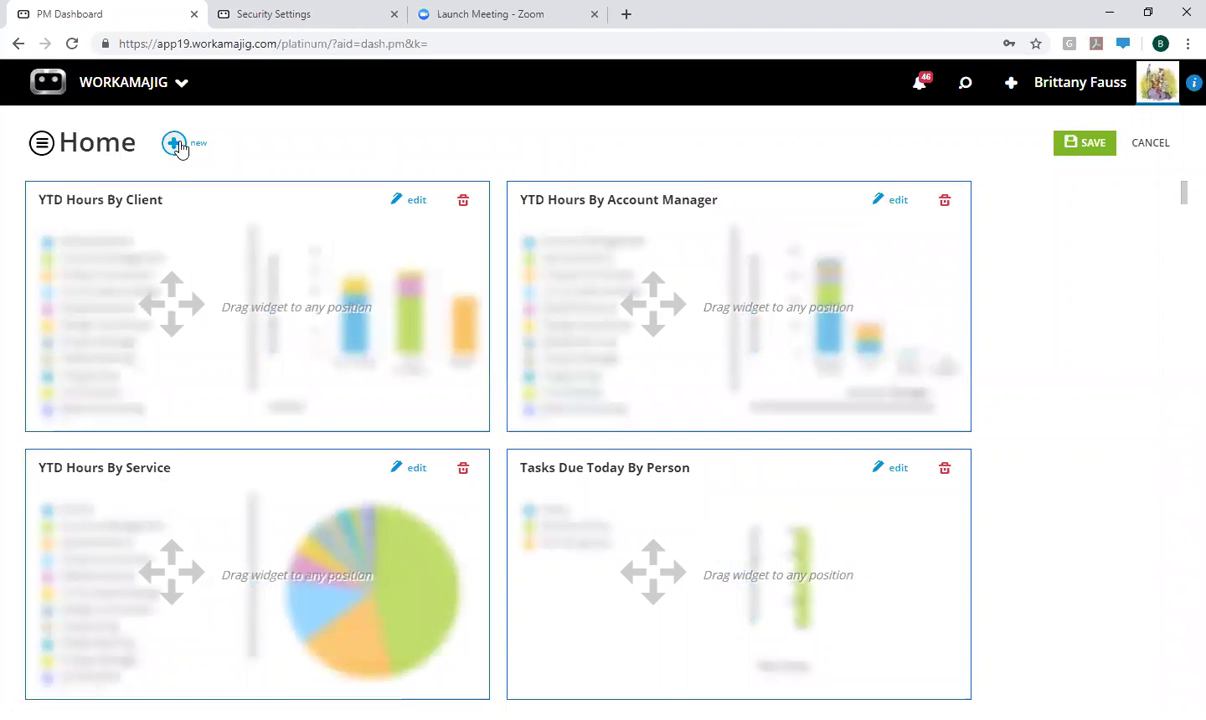
left_click(1060, 146)
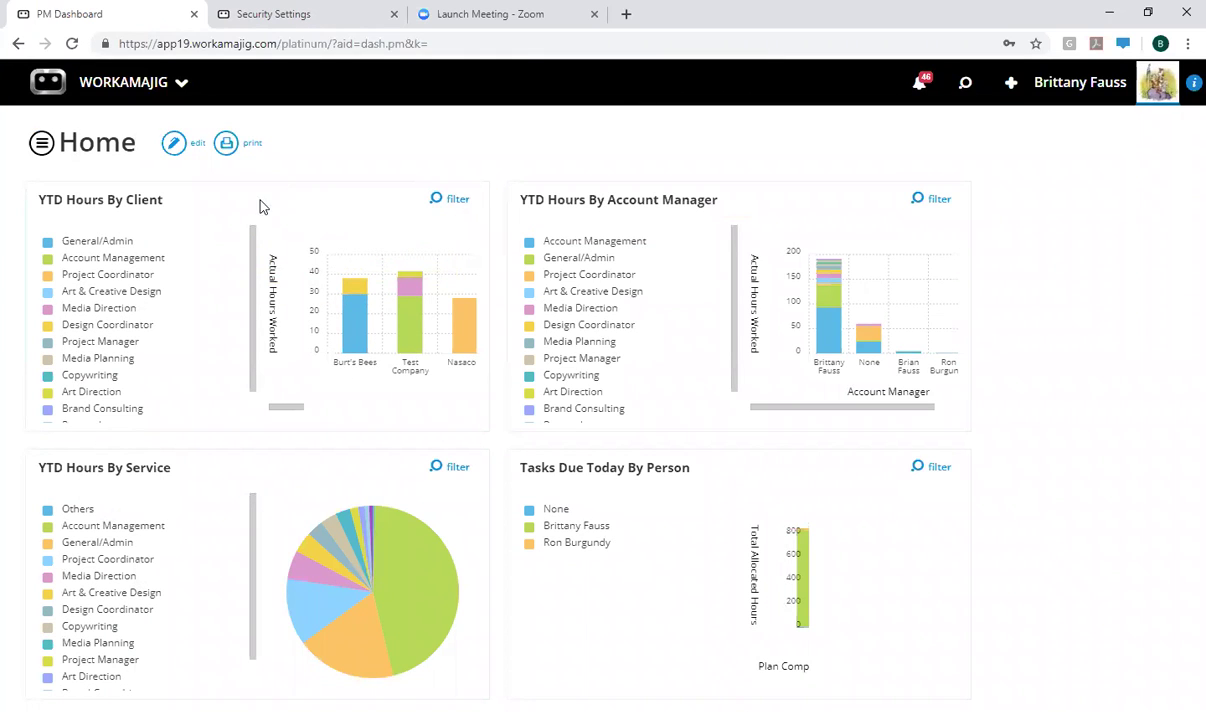
Step: Look through the chart and legend of the YTD Hours By Client graph
left_click_drag(282, 406, 458, 406)
left_click(337, 404)
scroll(194, 312, "down", 2)
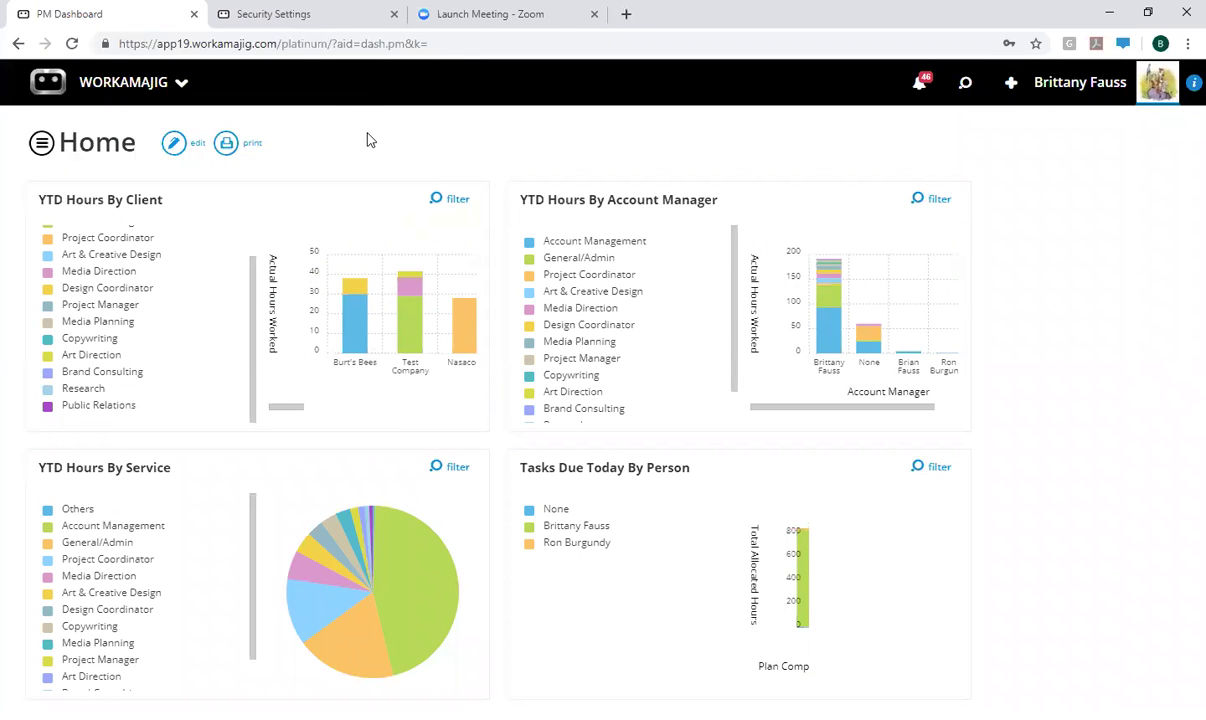
Step: Open the salesperson's original dashboard and look through its sections
left_click(134, 95)
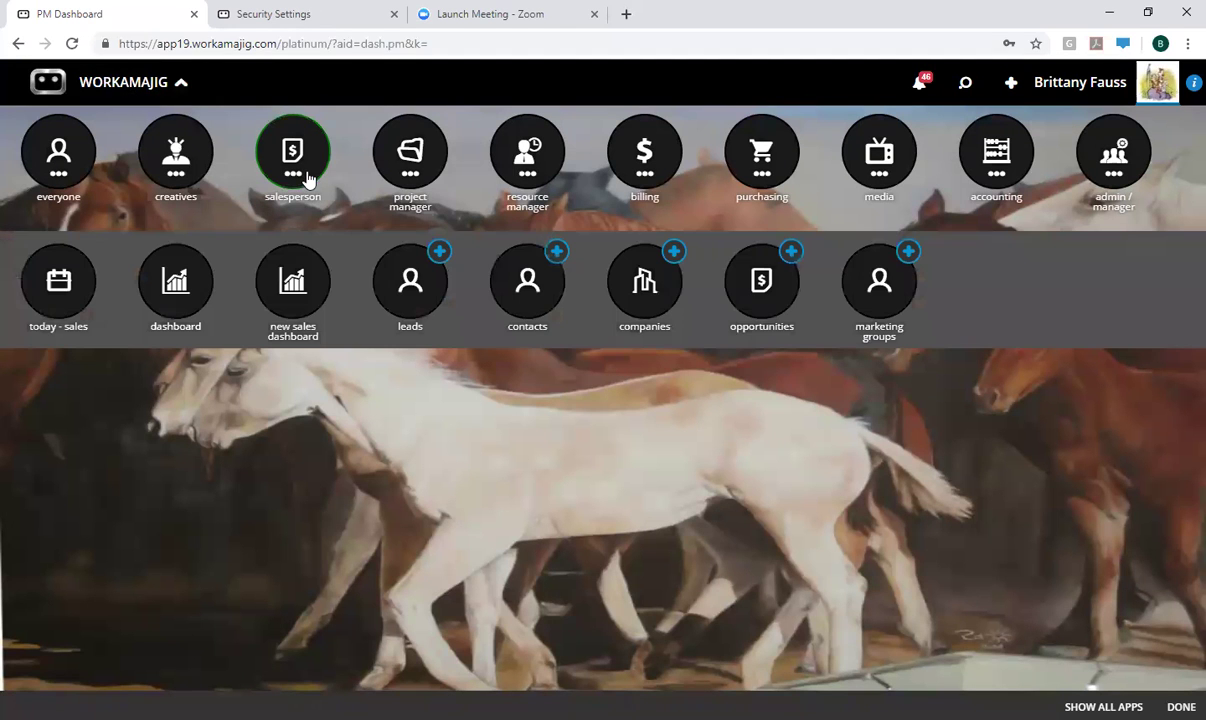
left_click(178, 284)
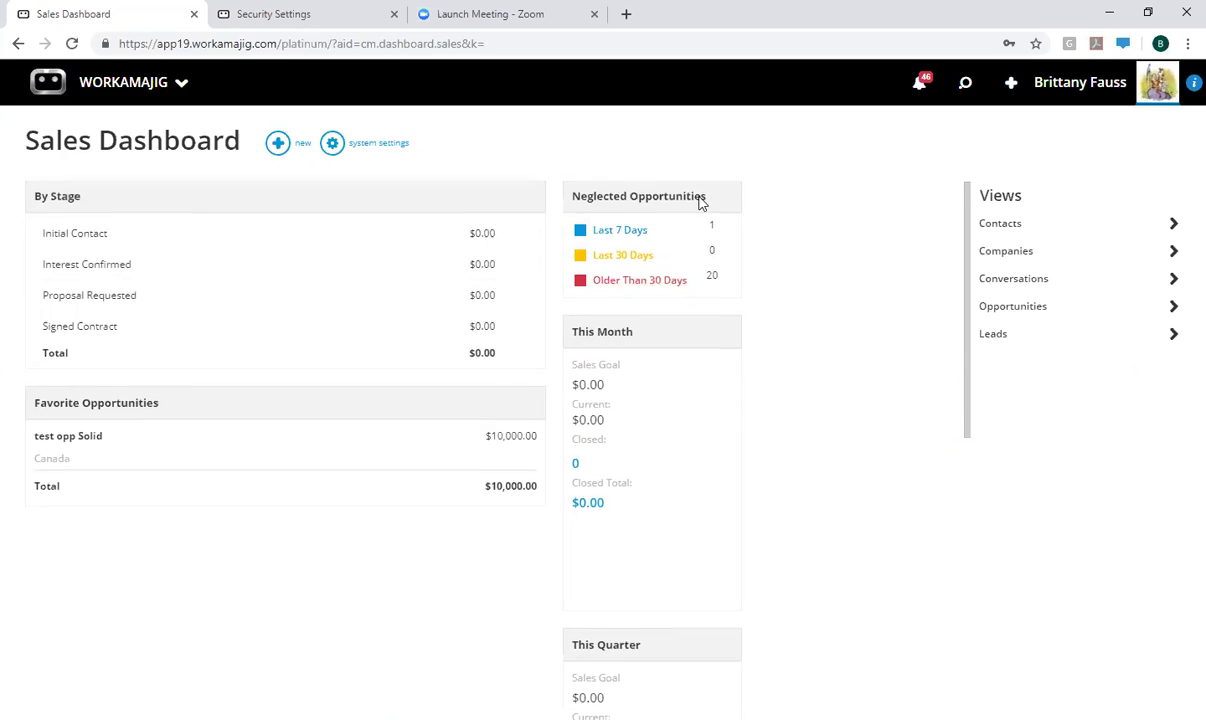
scroll(662, 334, "down", 6)
scroll(405, 335, "up", 8)
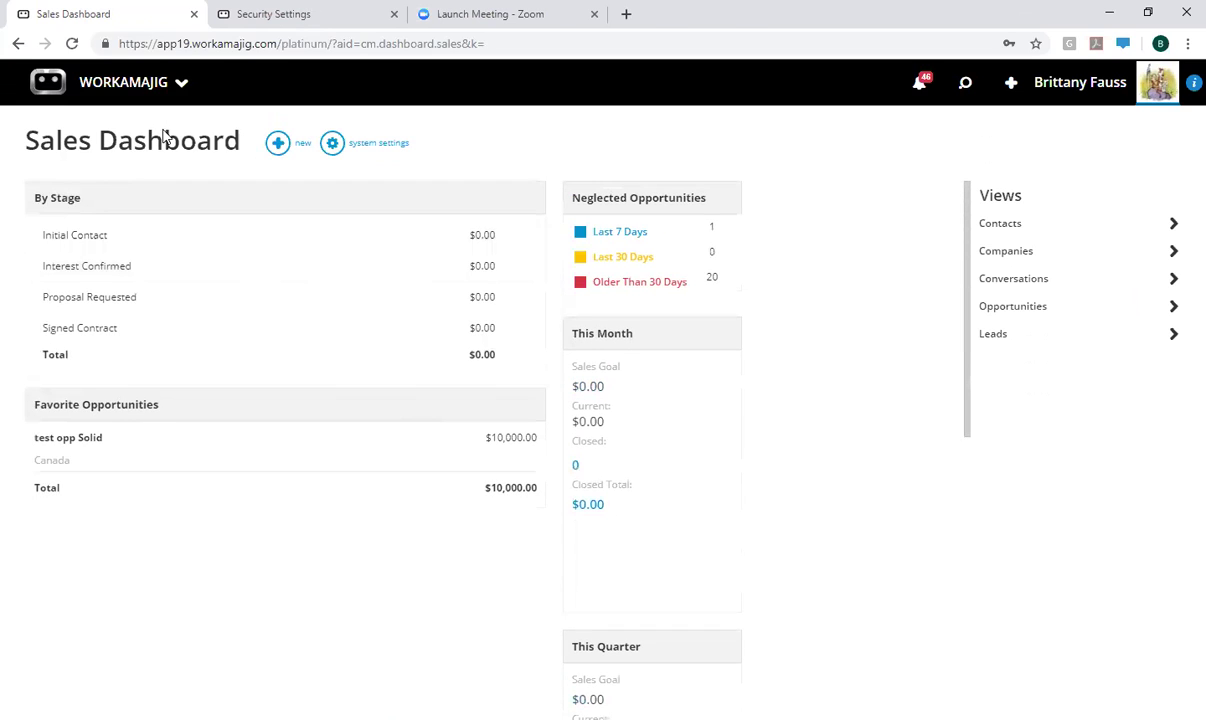
Step: Open the project manager's original dashboard and look through its project charts
left_click(179, 83)
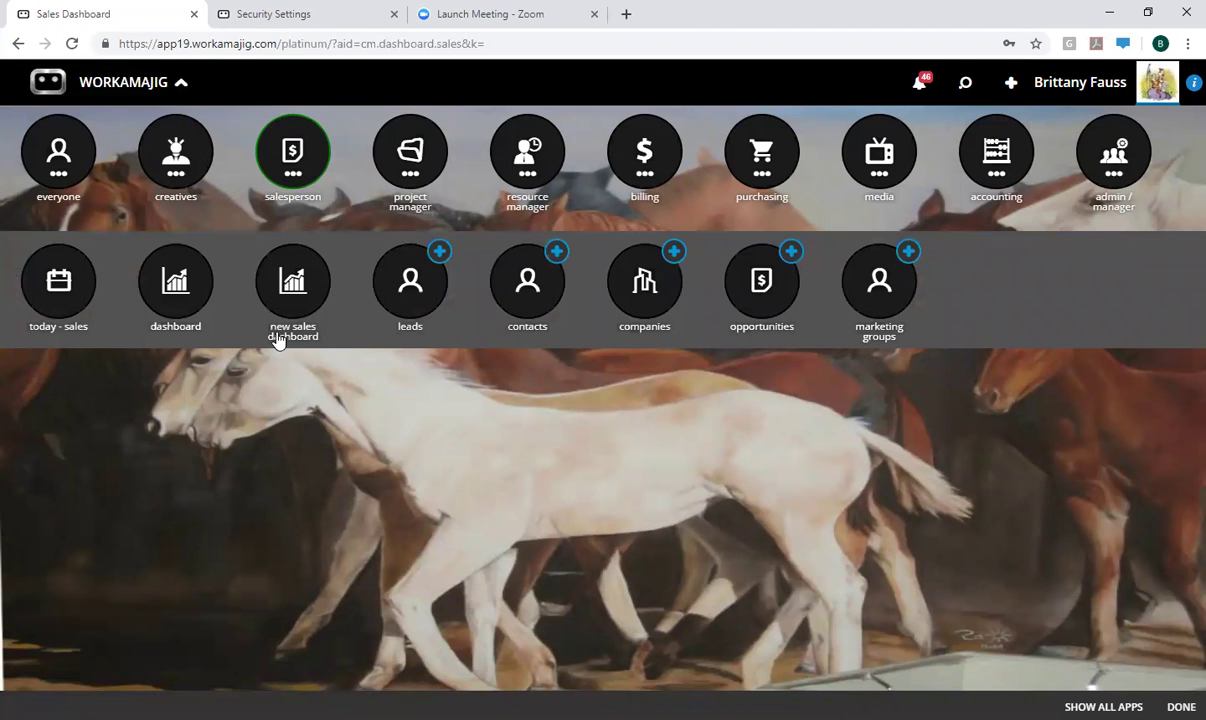
left_click(412, 165)
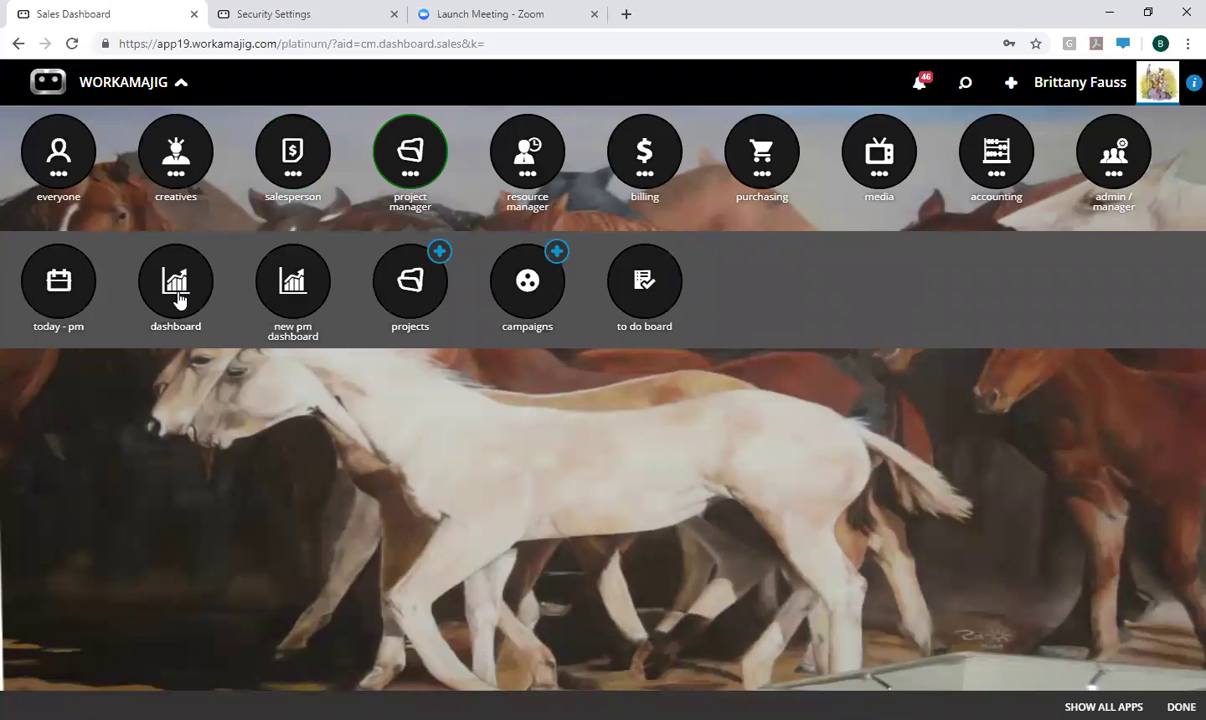
left_click(177, 297)
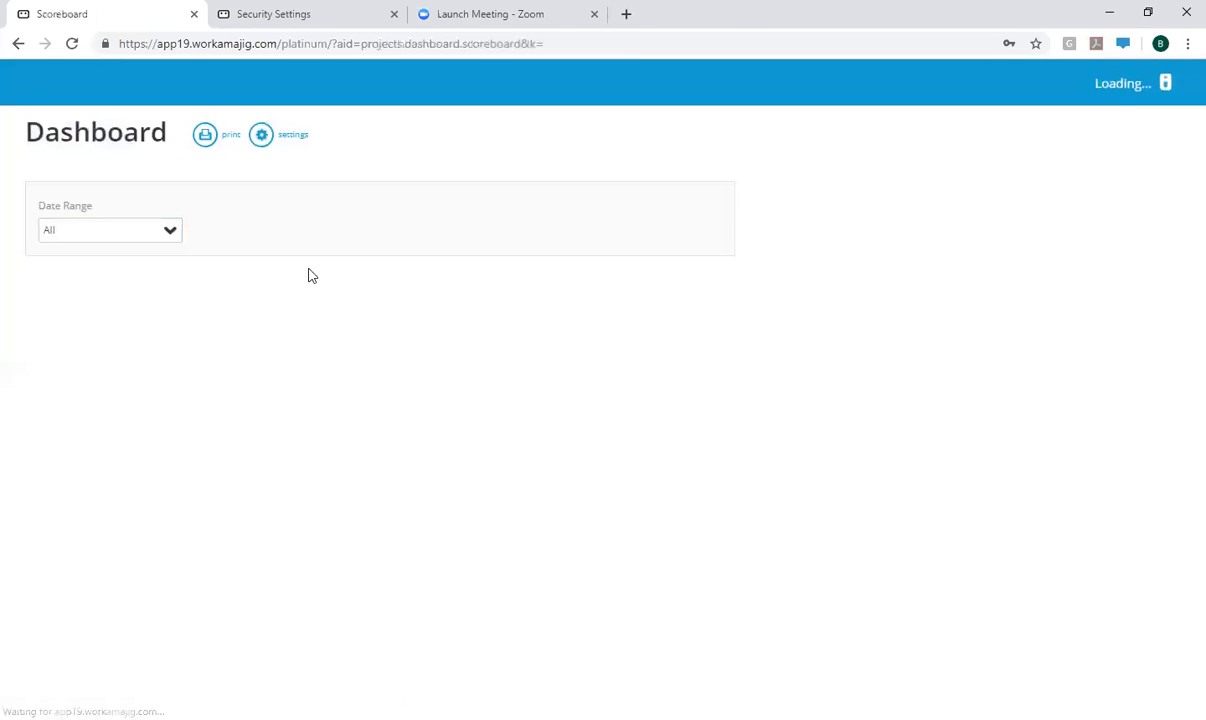
scroll(166, 338, "down", 10)
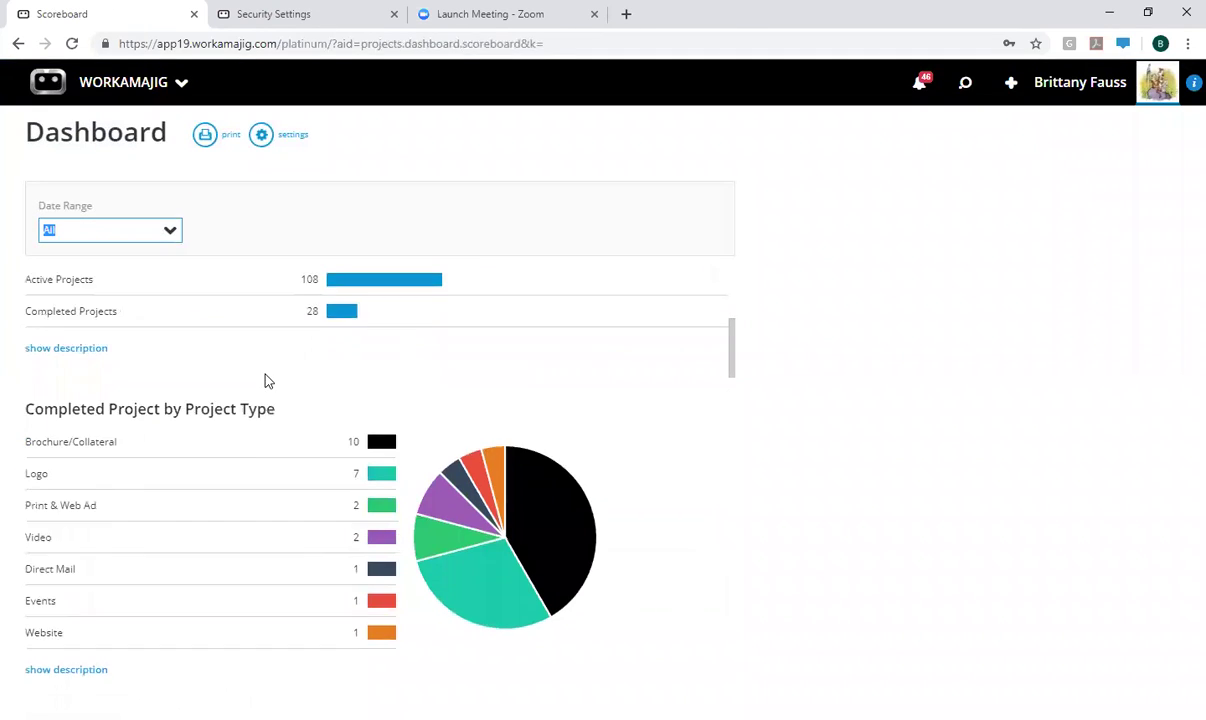
scroll(511, 409, "down", 10)
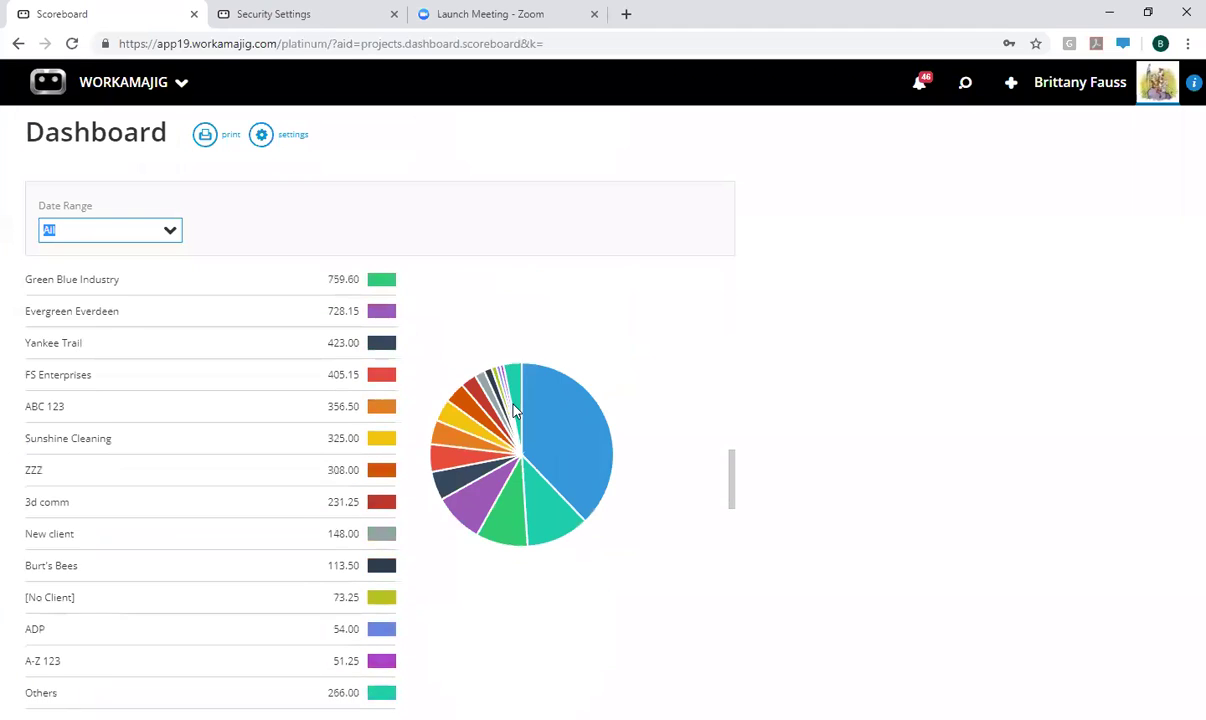
scroll(520, 407, "up", 20)
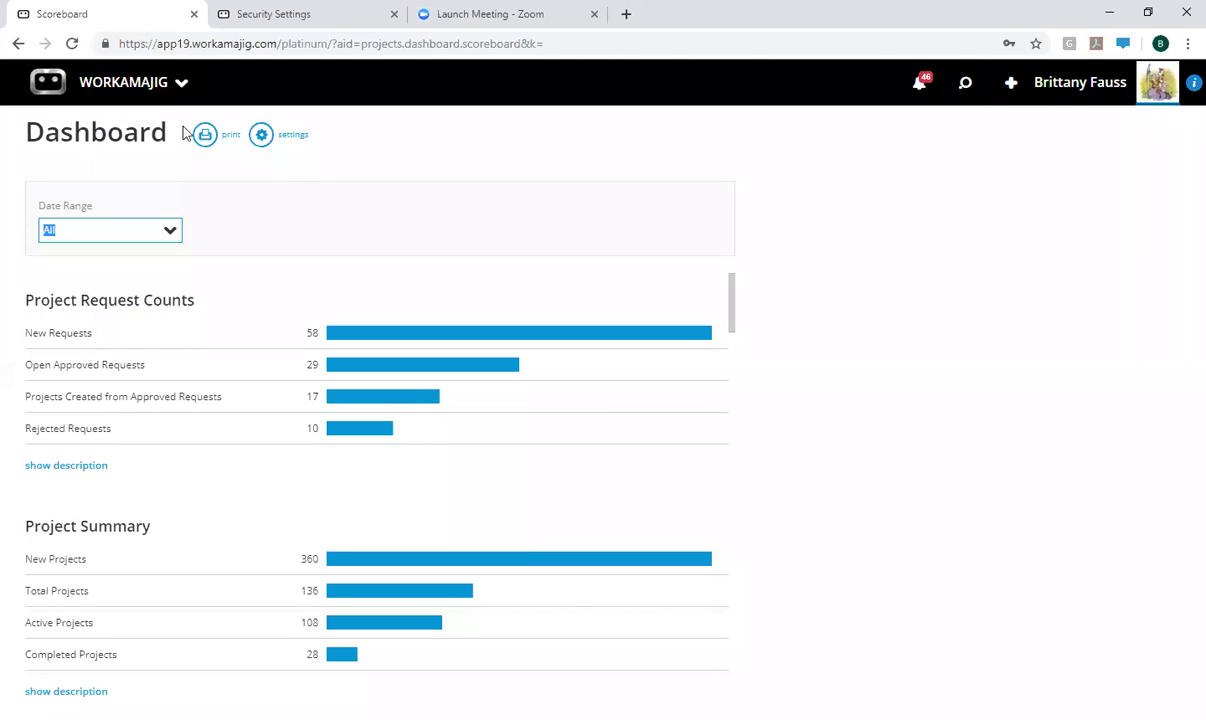
left_click(155, 90)
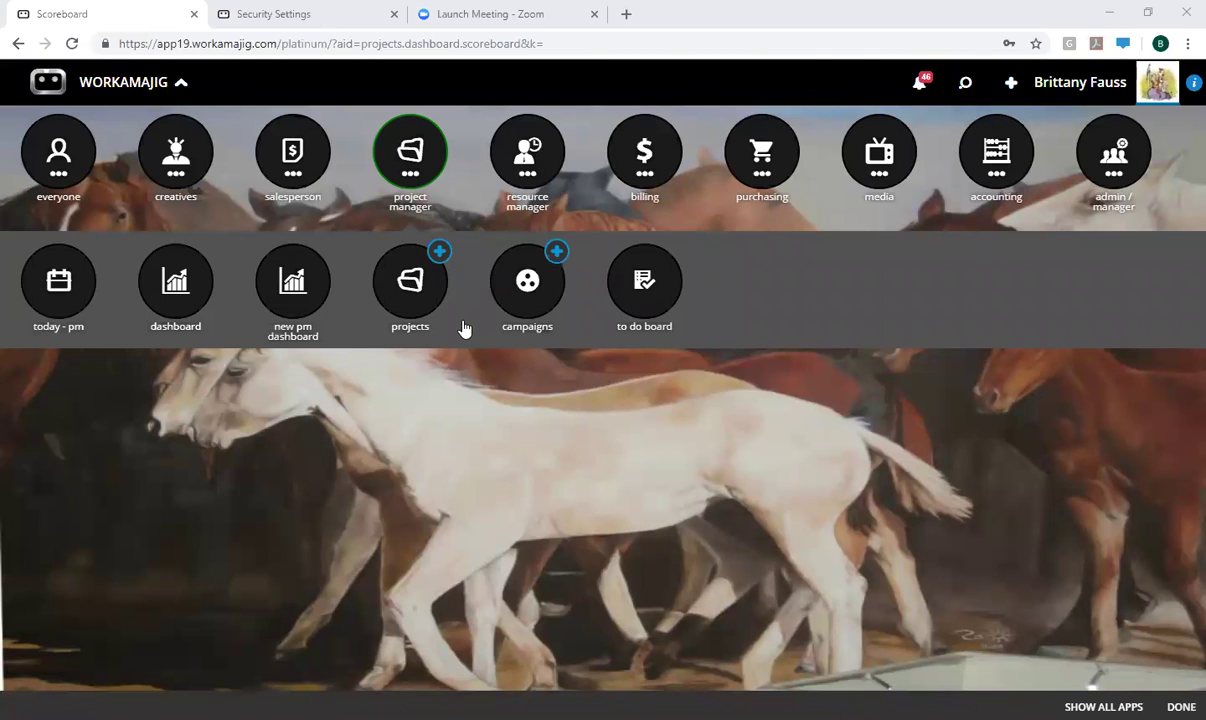
left_click(168, 88)
left_click(130, 87)
left_click(130, 87)
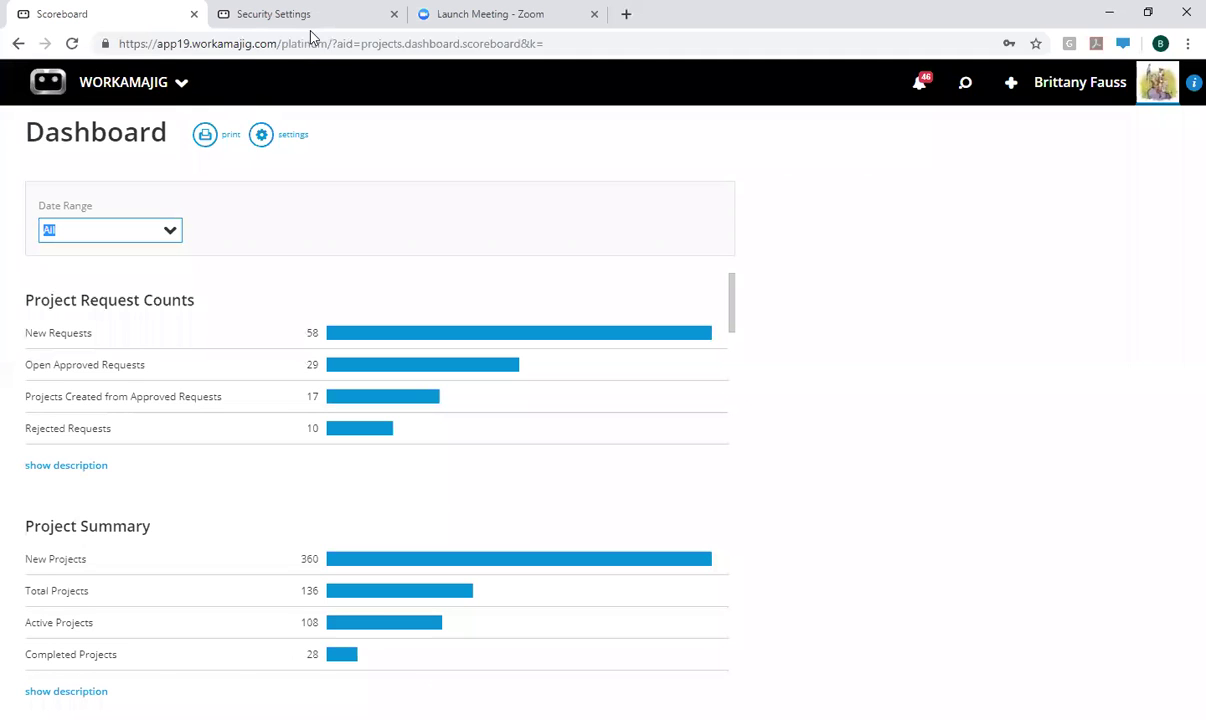
Step: Open the new PM dashboard from the project manager apps
left_click(138, 98)
left_click(530, 160)
left_click(407, 168)
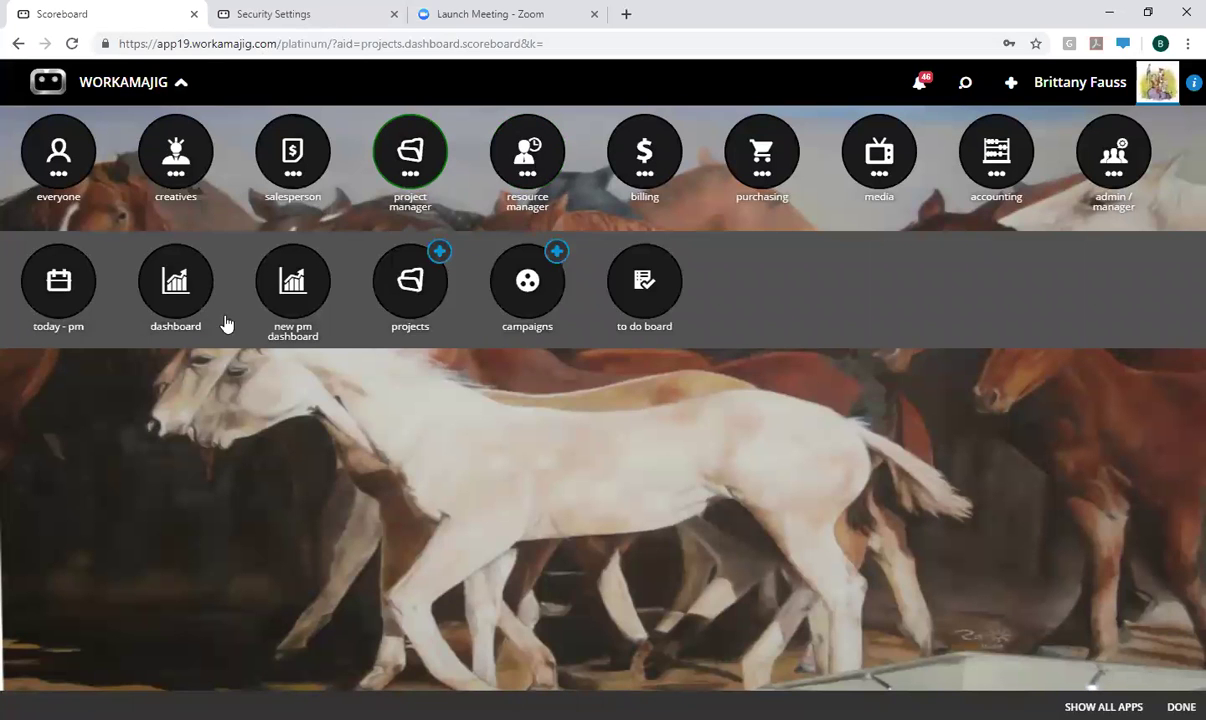
left_click(301, 281)
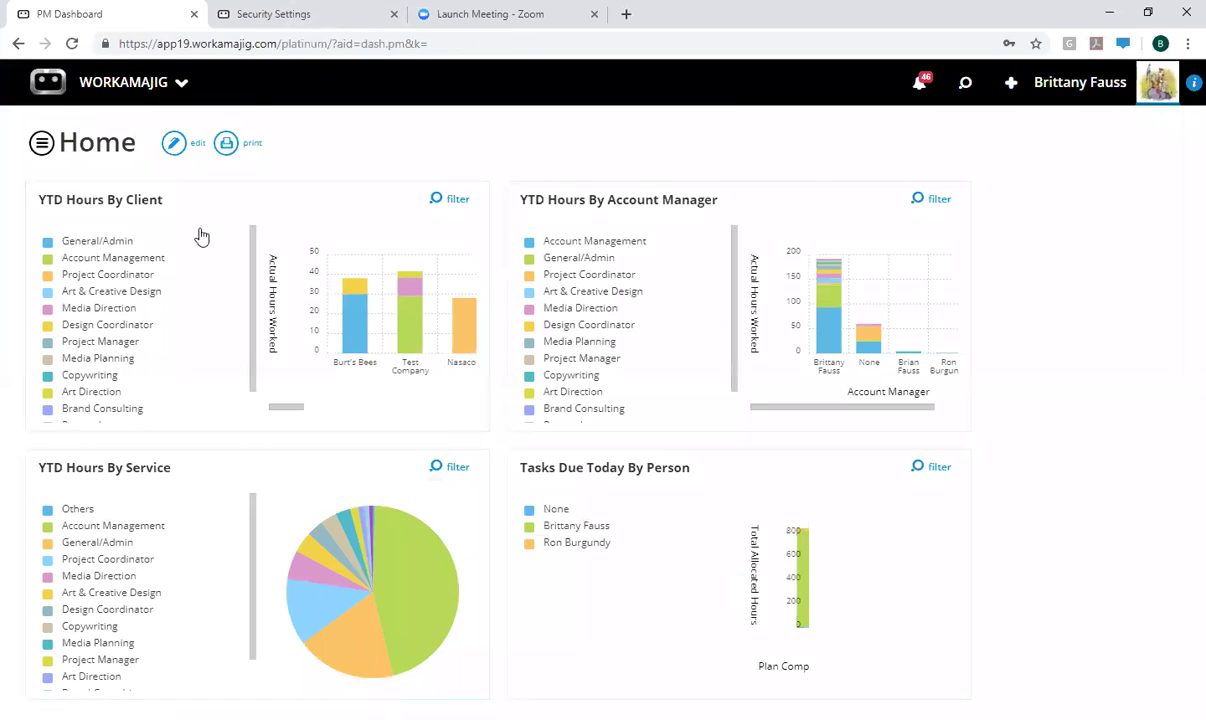
Step: Edit the Home dashboard and add a new graph based on the Time Detail Data dataset
left_click(181, 142)
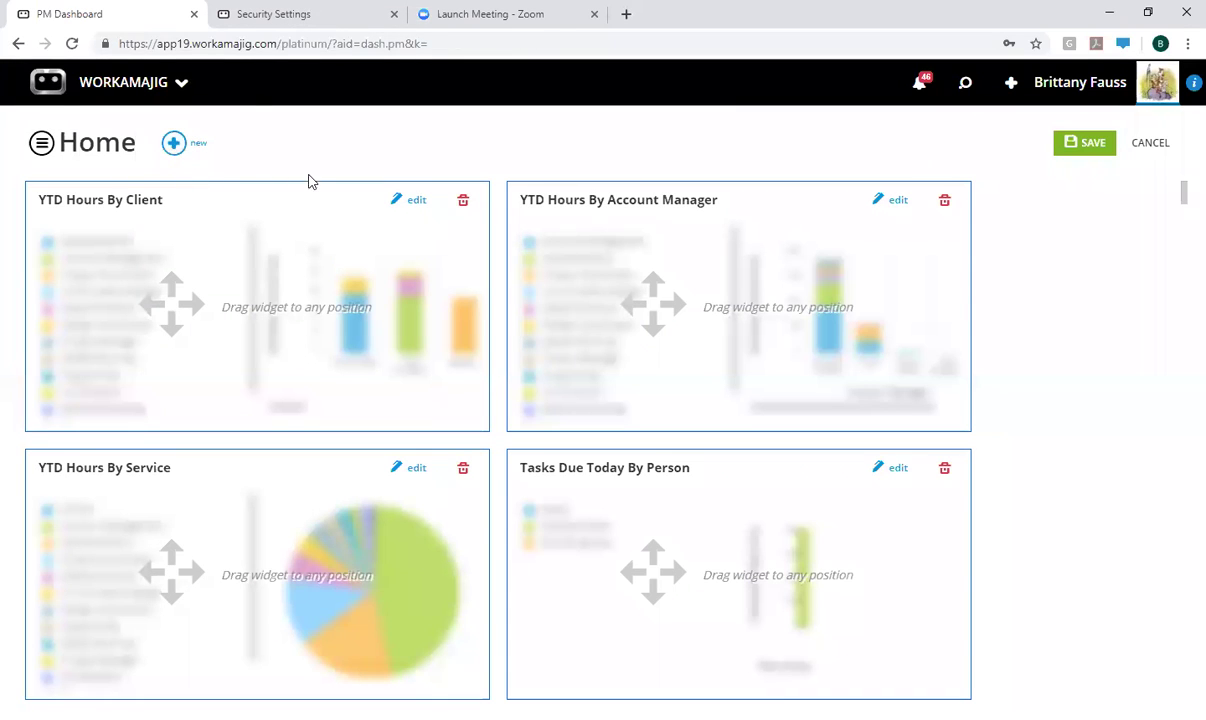
scroll(533, 448, "down", 3)
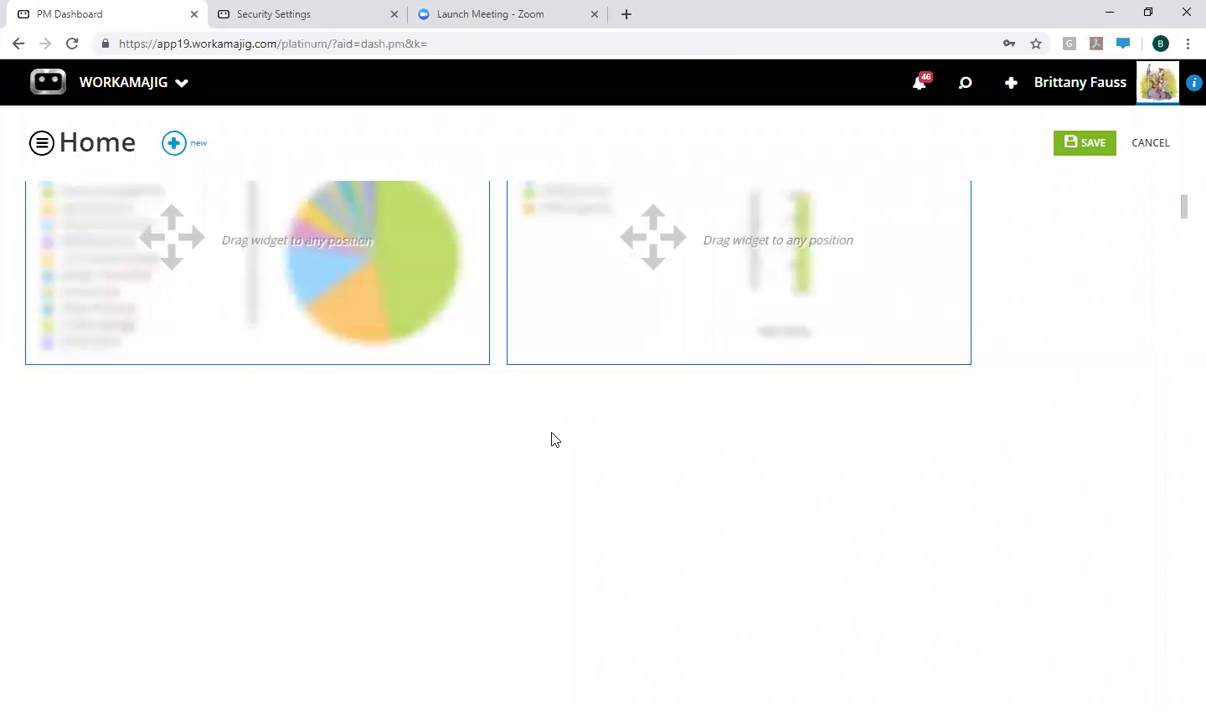
scroll(540, 452, "up", 3)
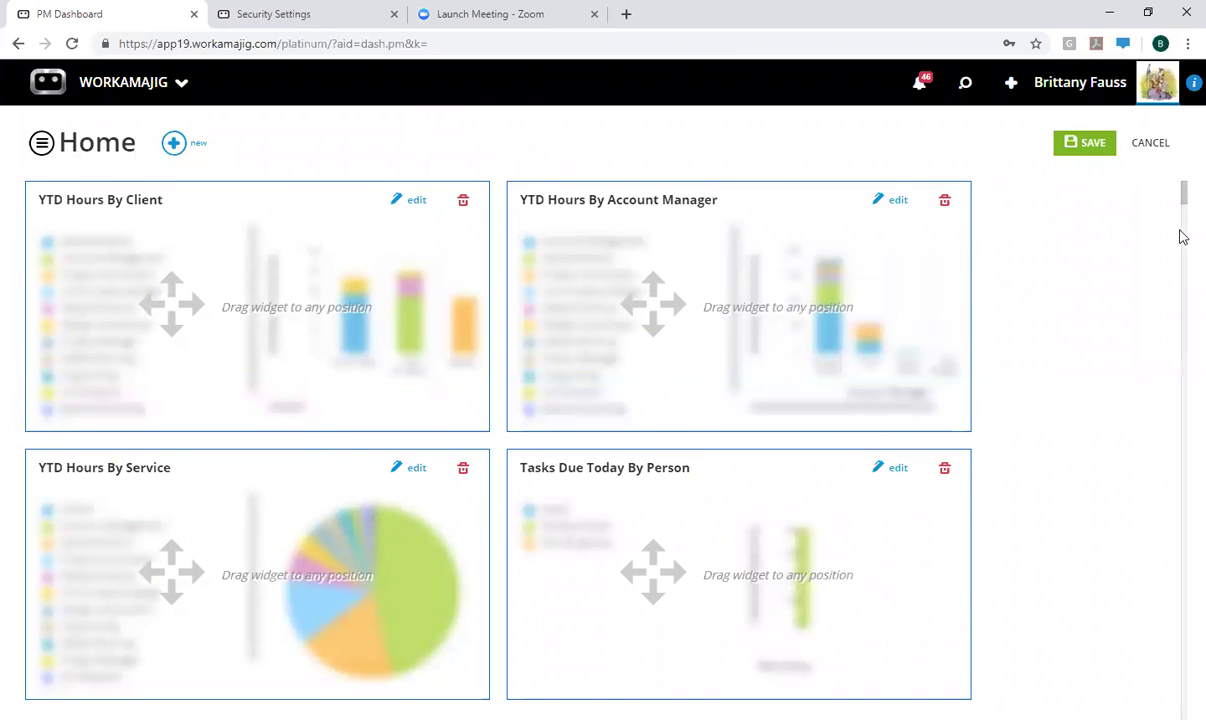
left_click(174, 143)
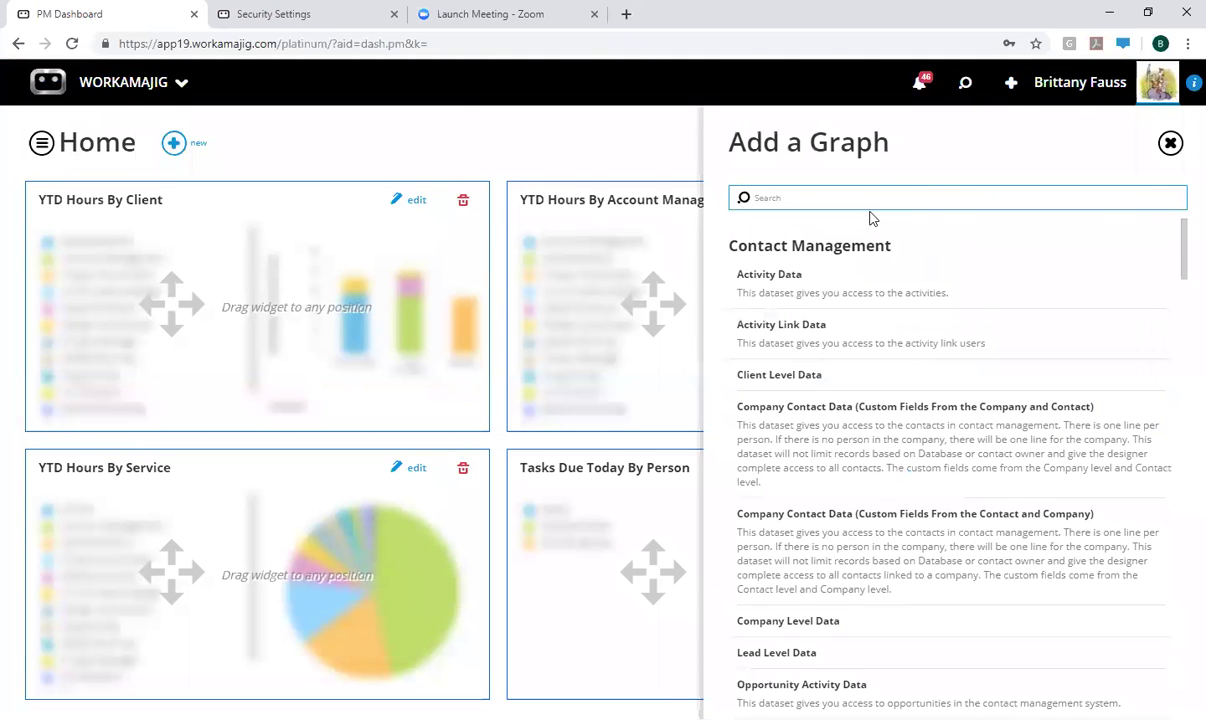
left_click(768, 272)
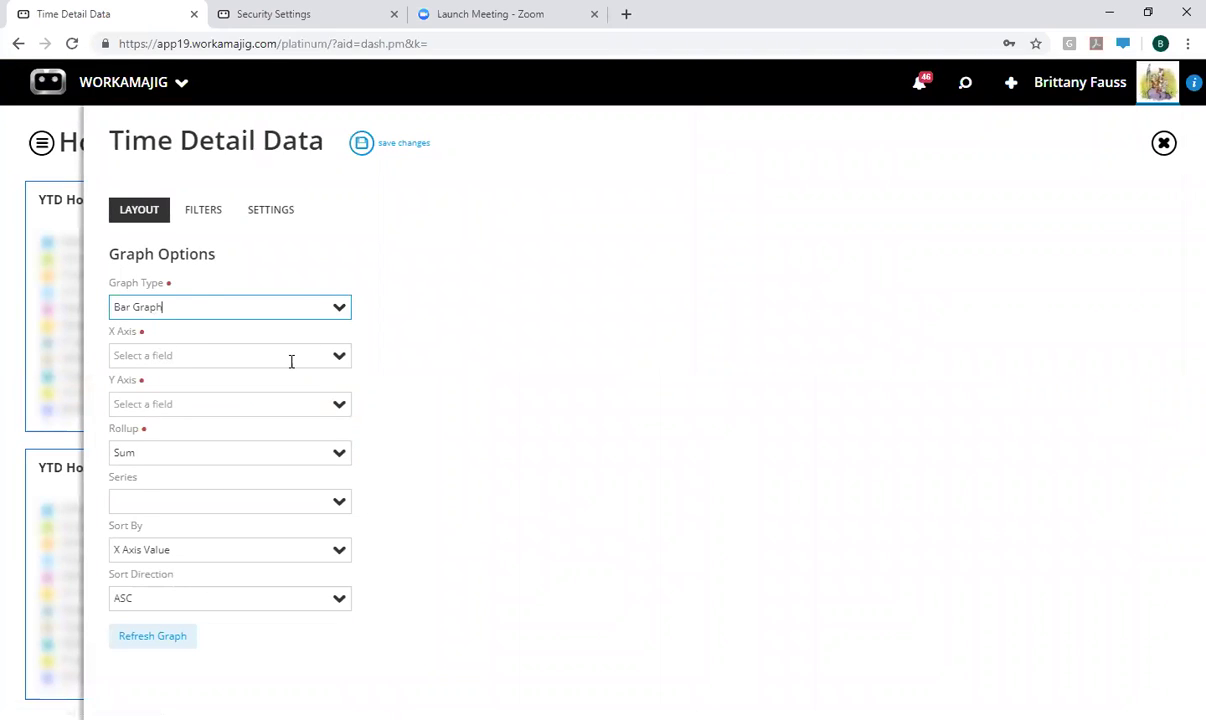
Step: Set the graph type to Pie Graph and use Client Name for the X axis
left_click(334, 306)
left_click(187, 401)
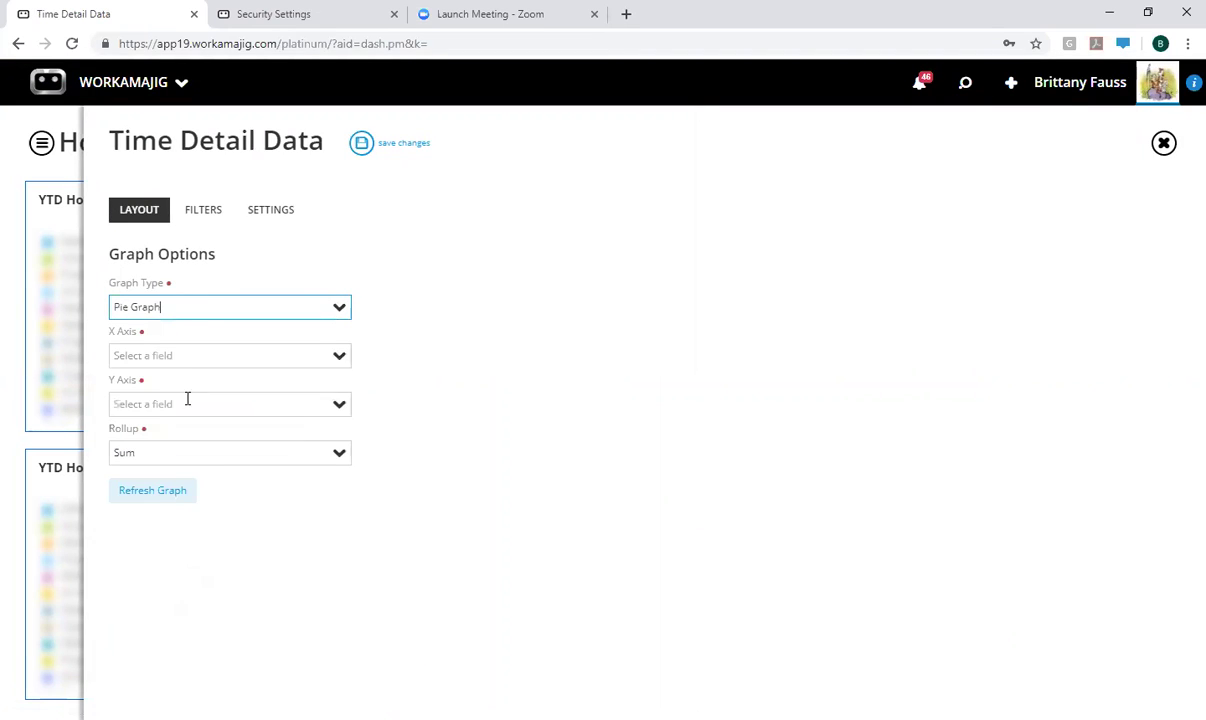
left_click(175, 357)
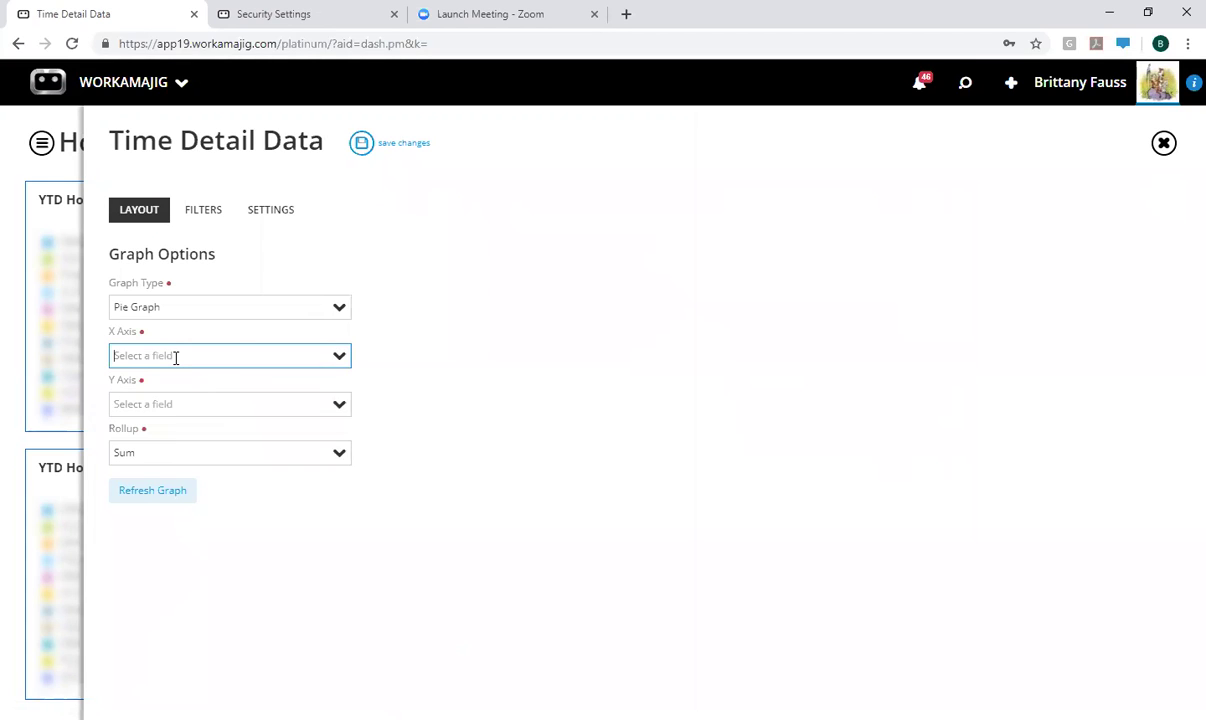
type("client na")
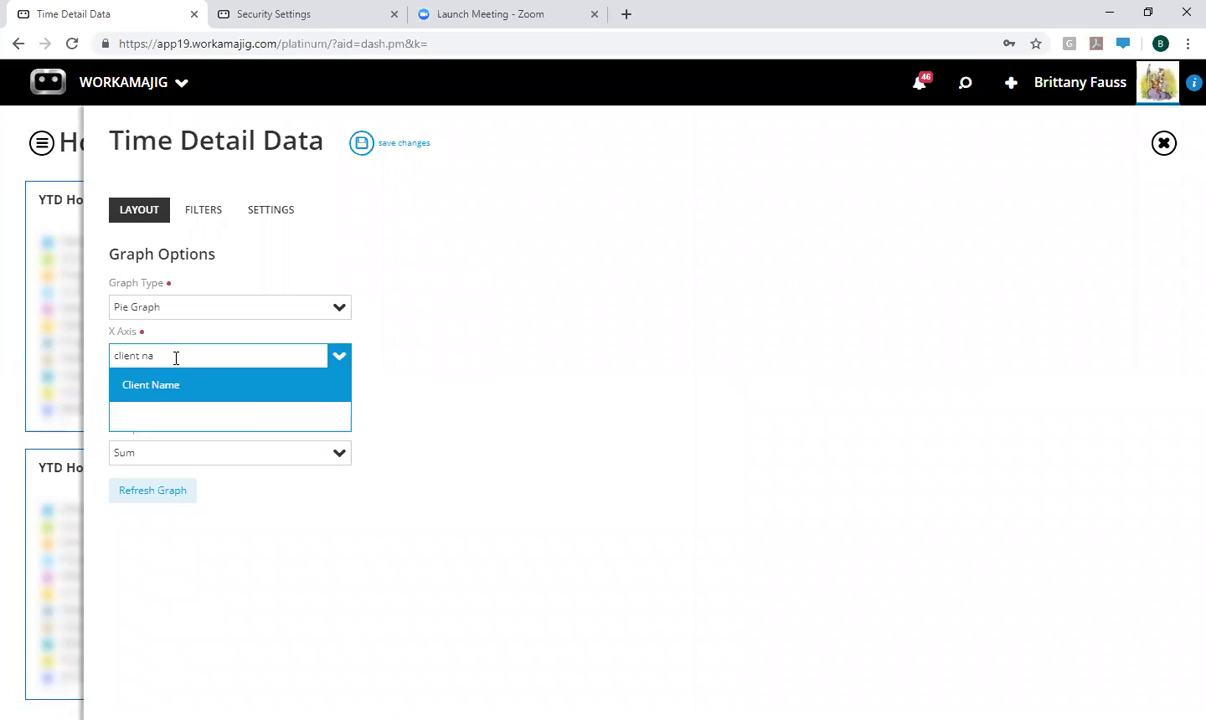
left_click(167, 384)
Step: Use Actual Hours Worked for the graph's Y axis
left_click(167, 413)
type("acut")
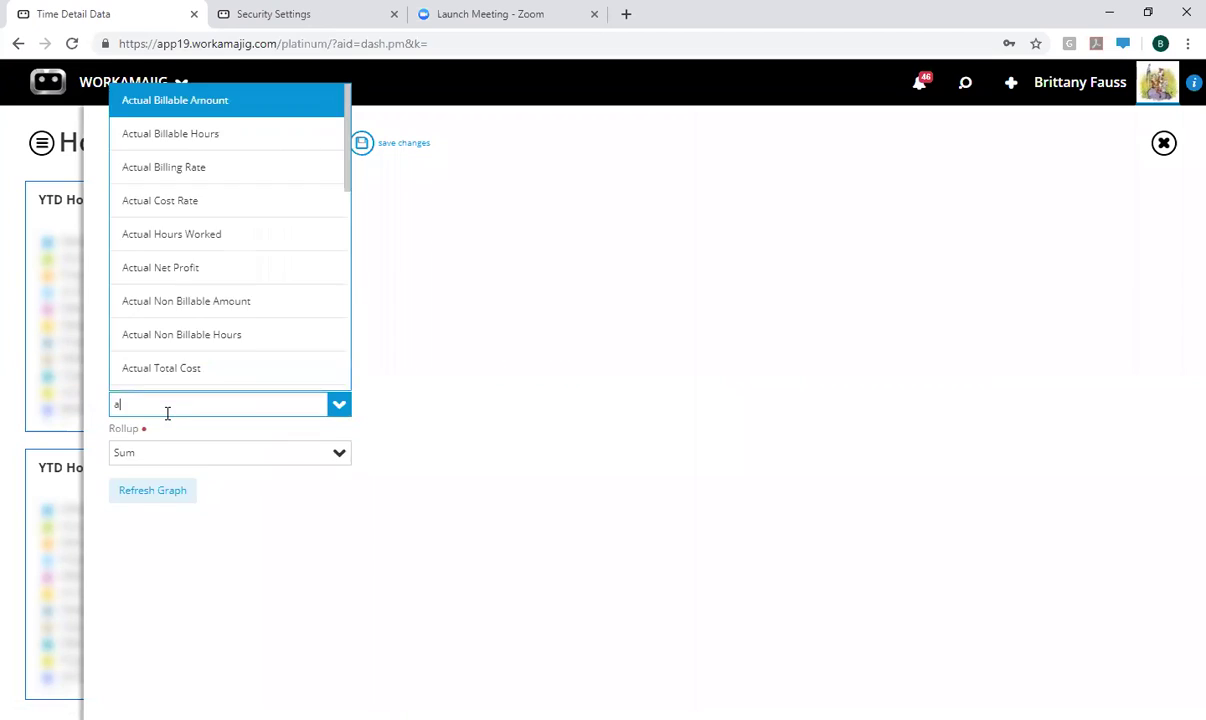
key("BackSpace")
key("BackSpace")
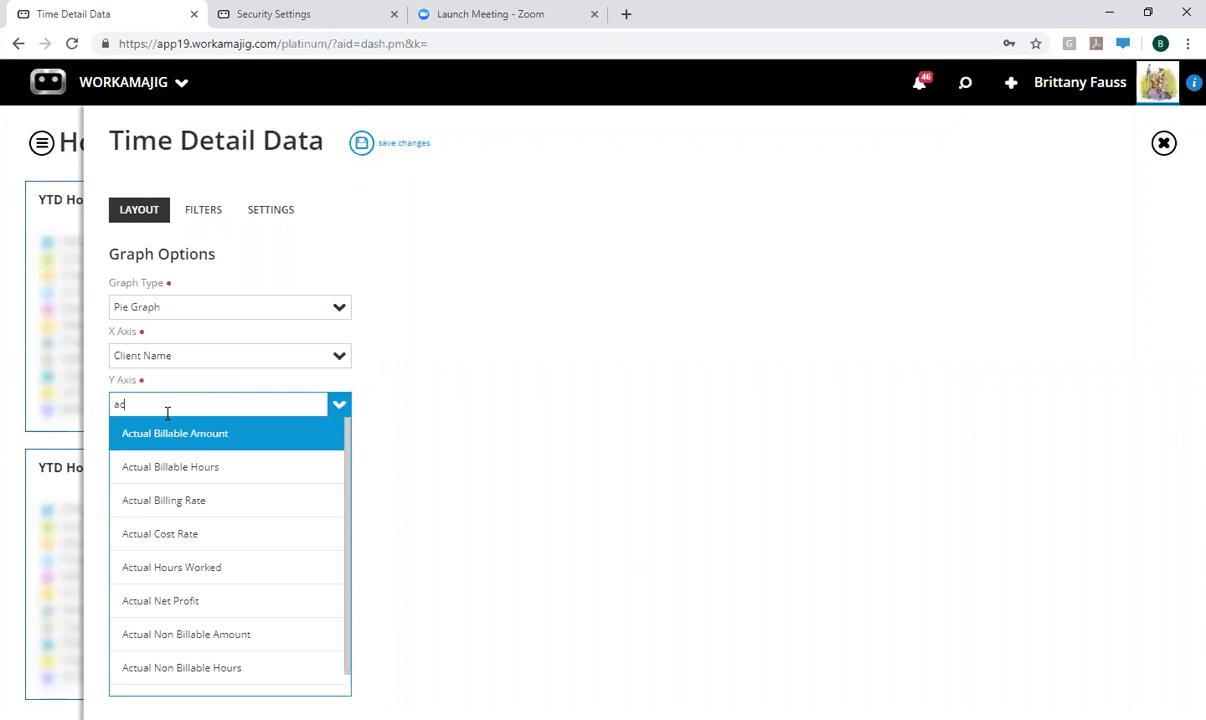
key("Down")
key("Down")
key("Down")
key("Down")
key("Return")
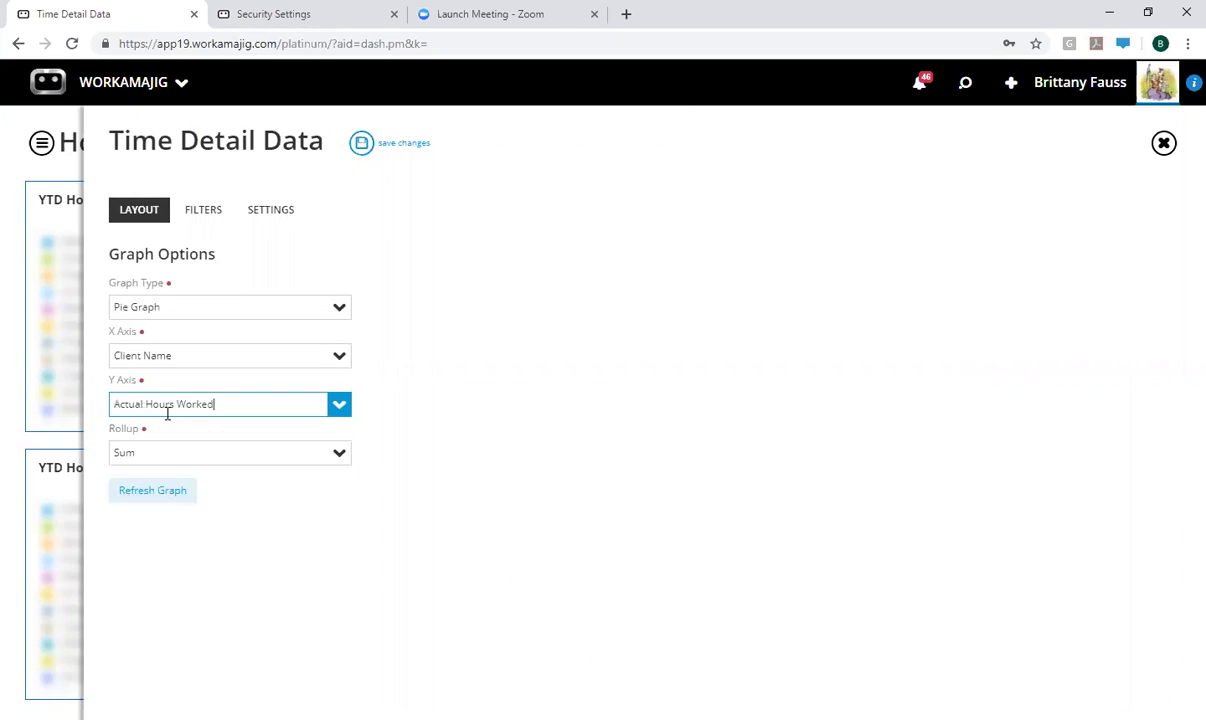
Step: Add a filter before grouping that limits Date Worked to Last Month
left_click(201, 207)
left_click(404, 249)
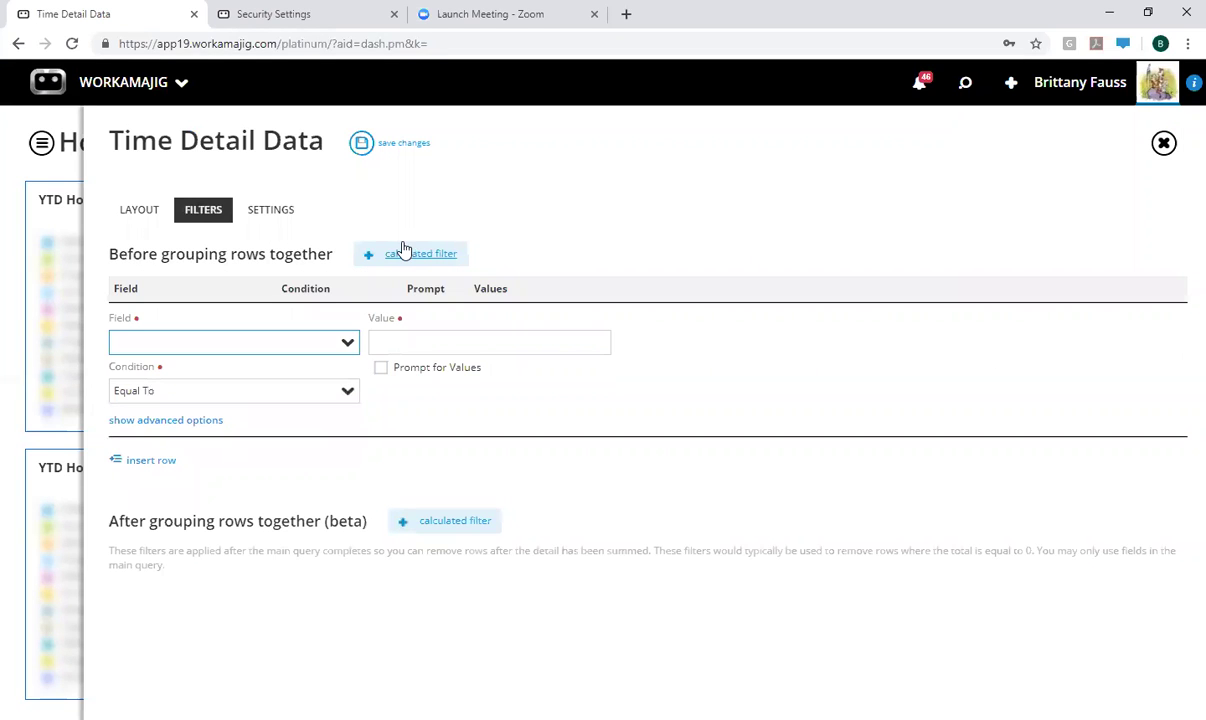
type("date work")
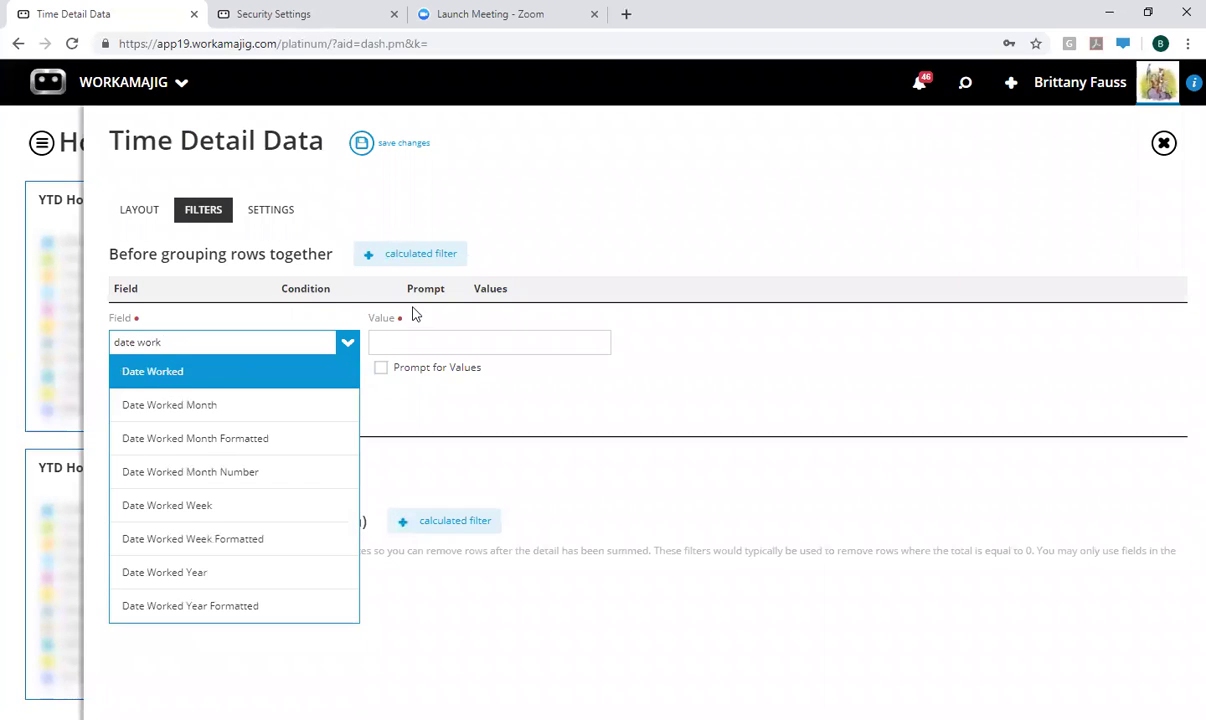
left_click(177, 370)
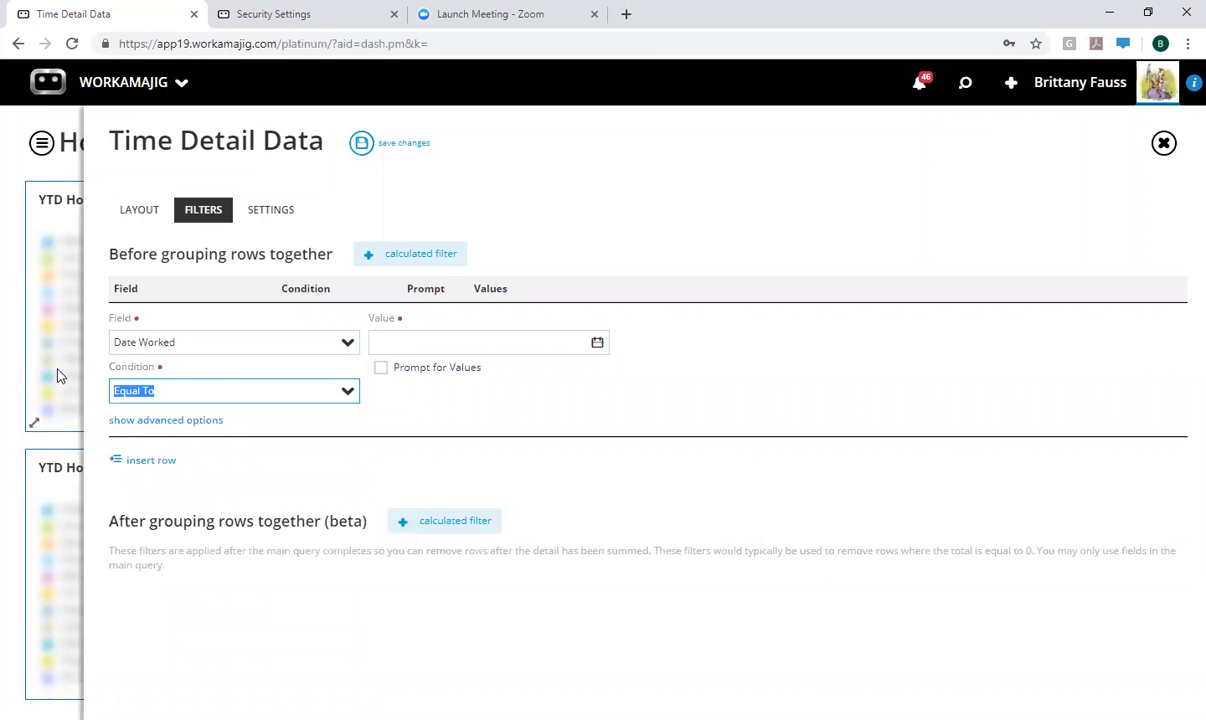
type("las")
left_click(153, 421)
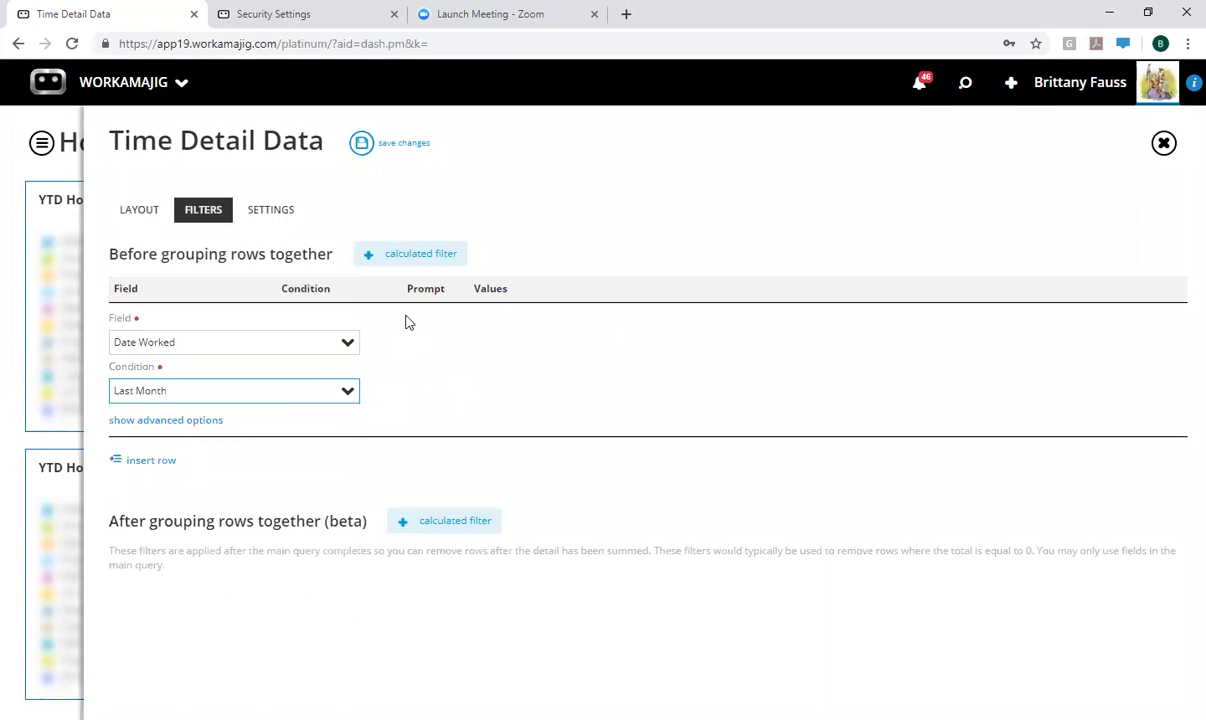
Step: Name the graph "Client Hours Last Month" in its settings and save the graph
left_click(262, 210)
left_click_drag(226, 276, 85, 277)
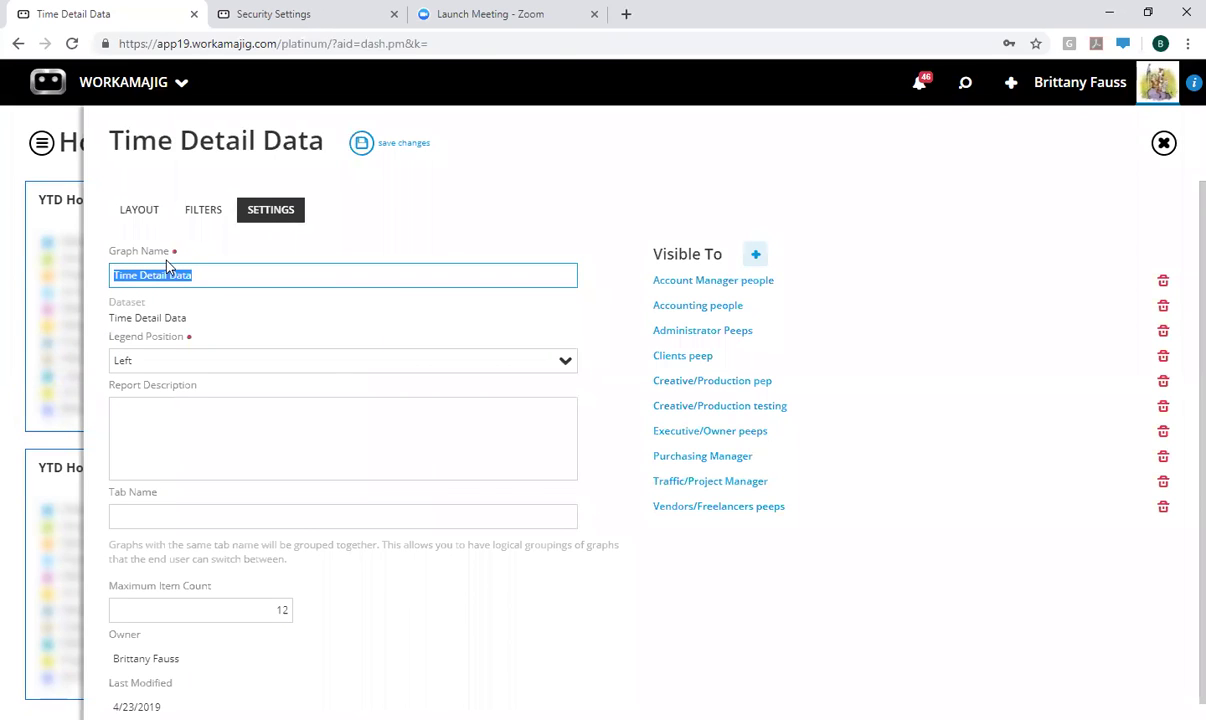
type("Client Hours Last Month")
scroll(290, 566, "down", 1)
left_click(337, 138)
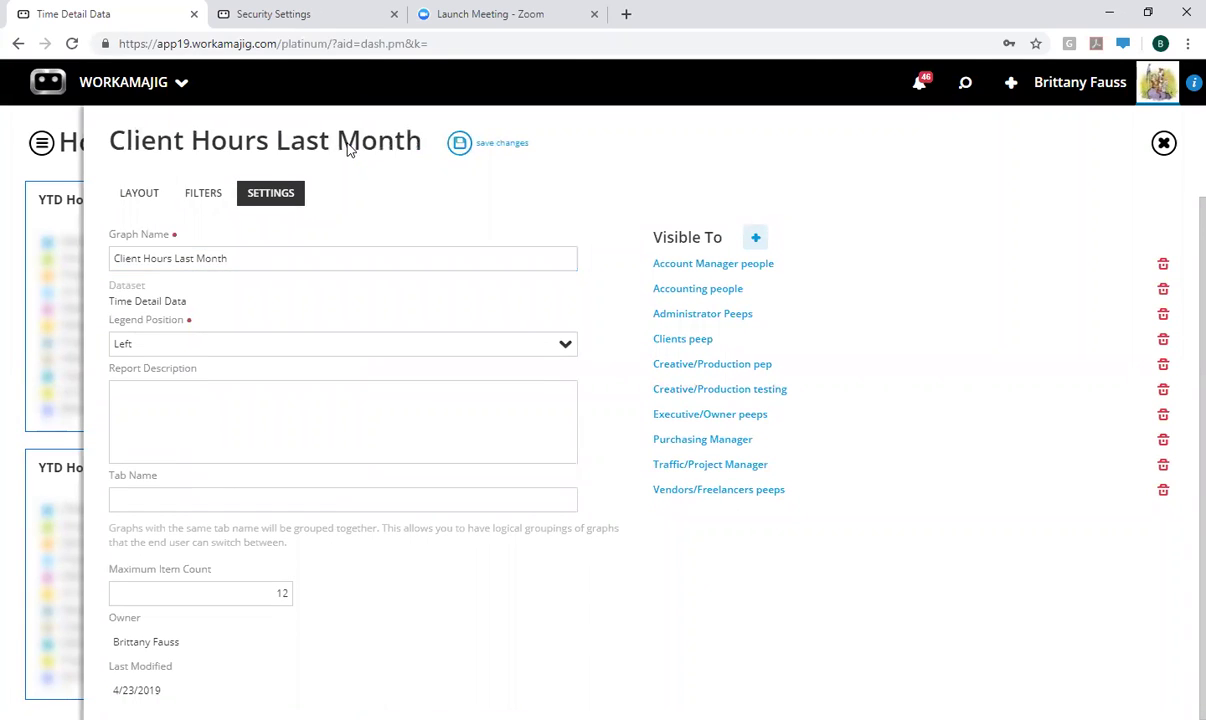
left_click(472, 148)
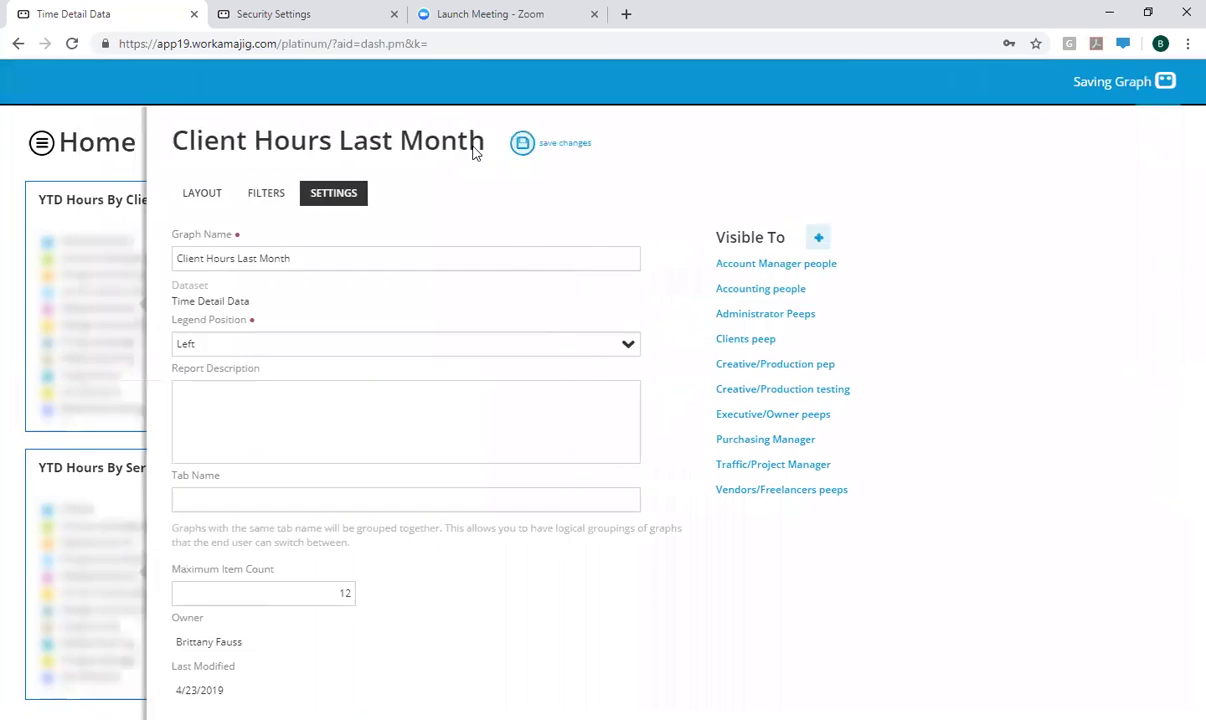
Step: Save the Home dashboard and check the new Client Hours Last Month graph and its legend
left_click(1072, 145)
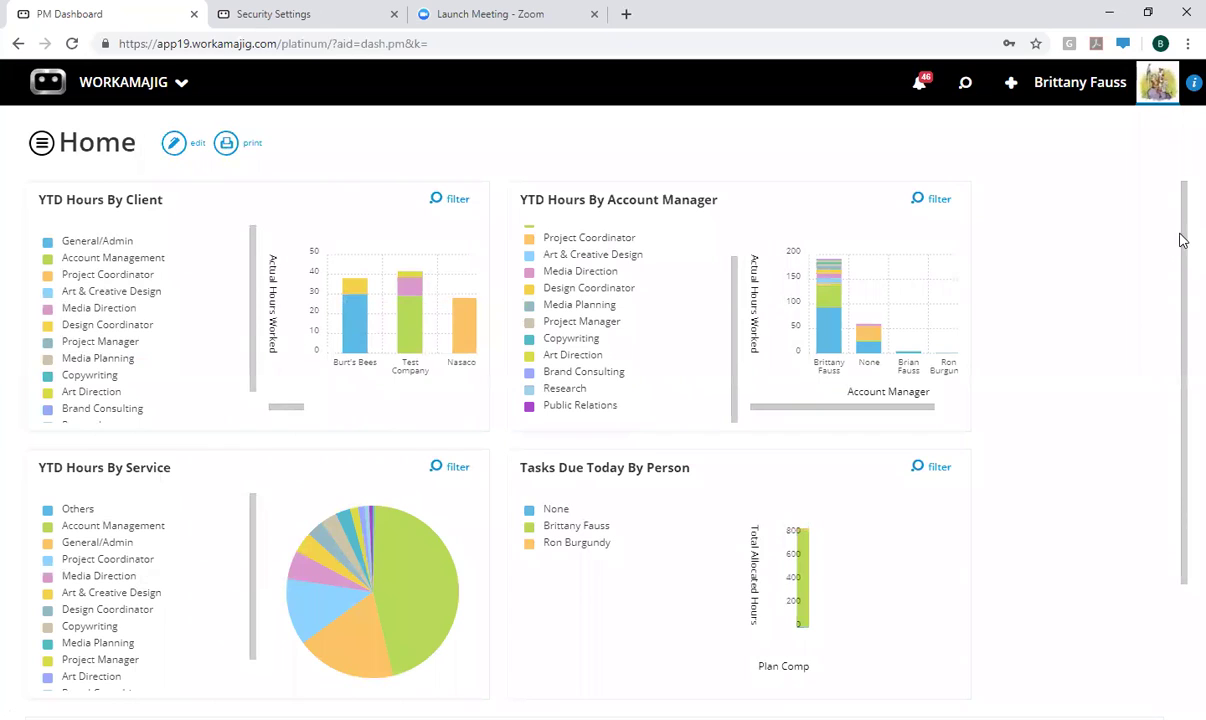
left_click_drag(1181, 248, 1181, 378)
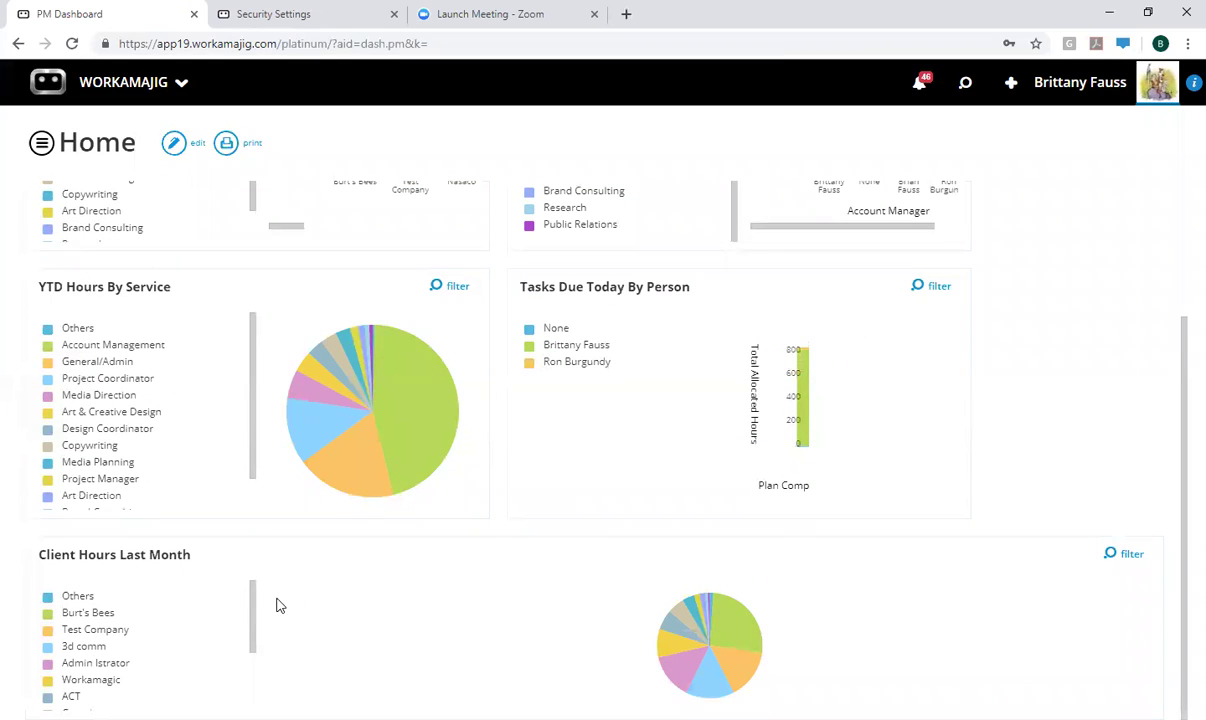
left_click_drag(257, 634, 277, 577)
Step: Switch to the Client Related graph group and read the report description of Hours Last Month By Client
left_click(40, 145)
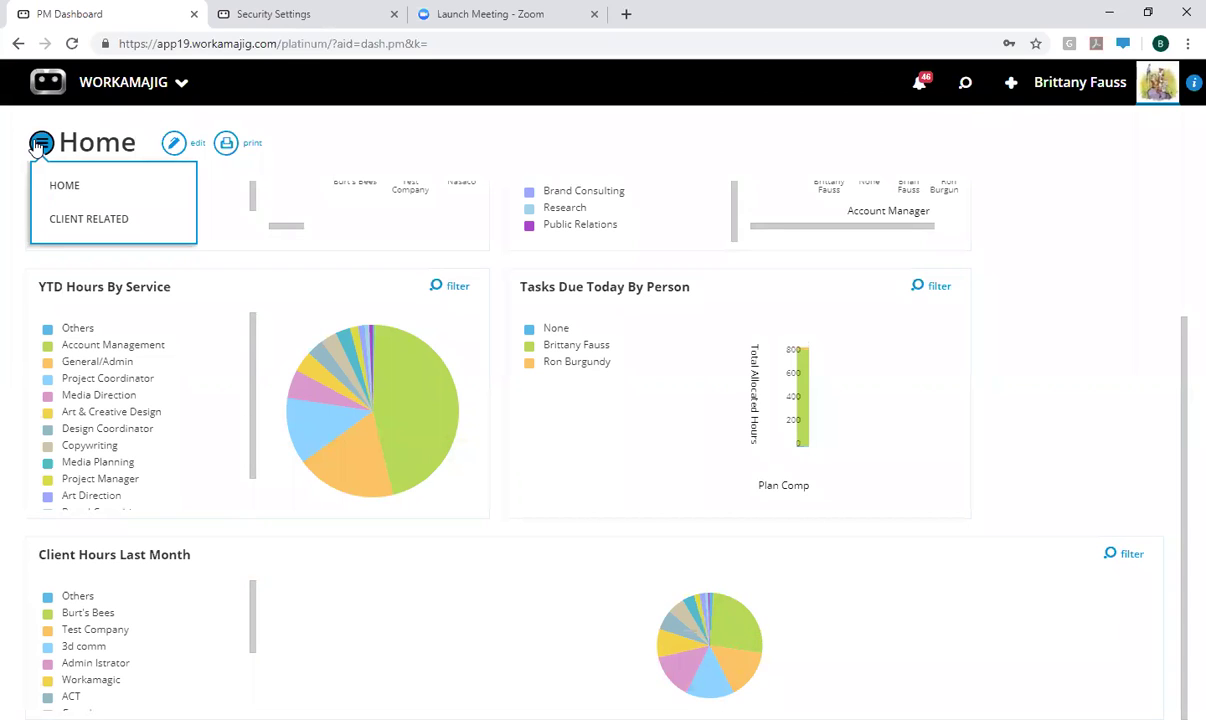
left_click(101, 228)
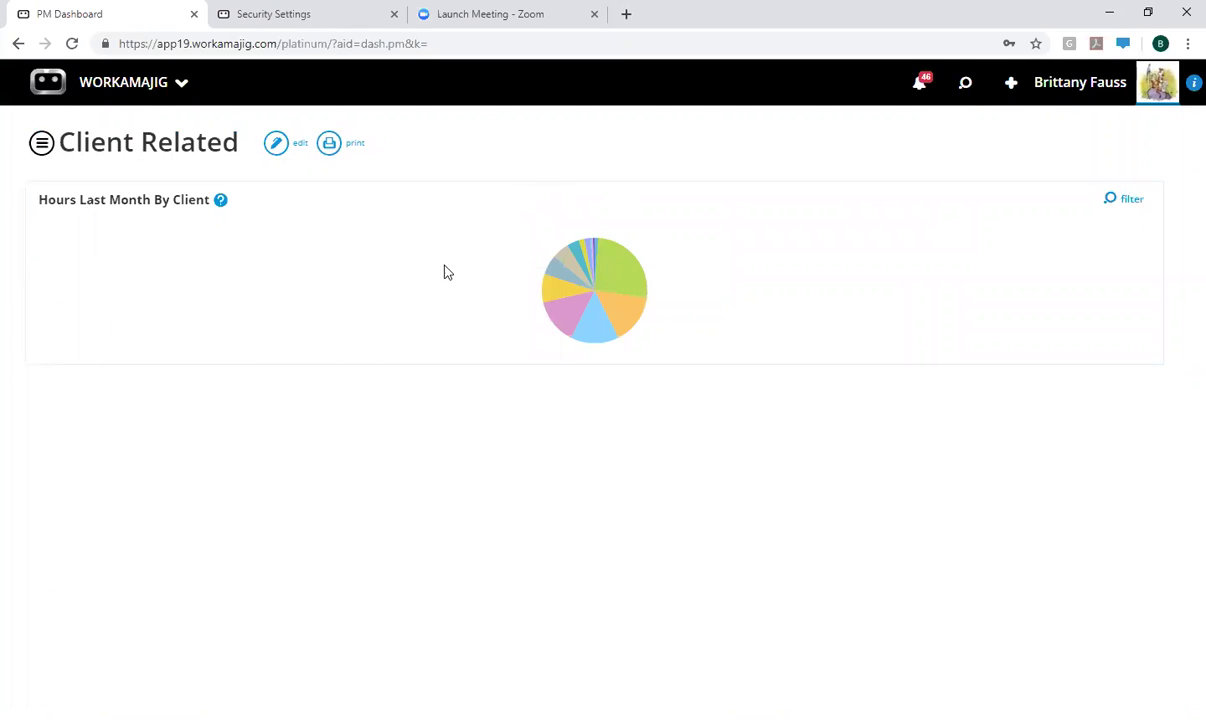
left_click(221, 201)
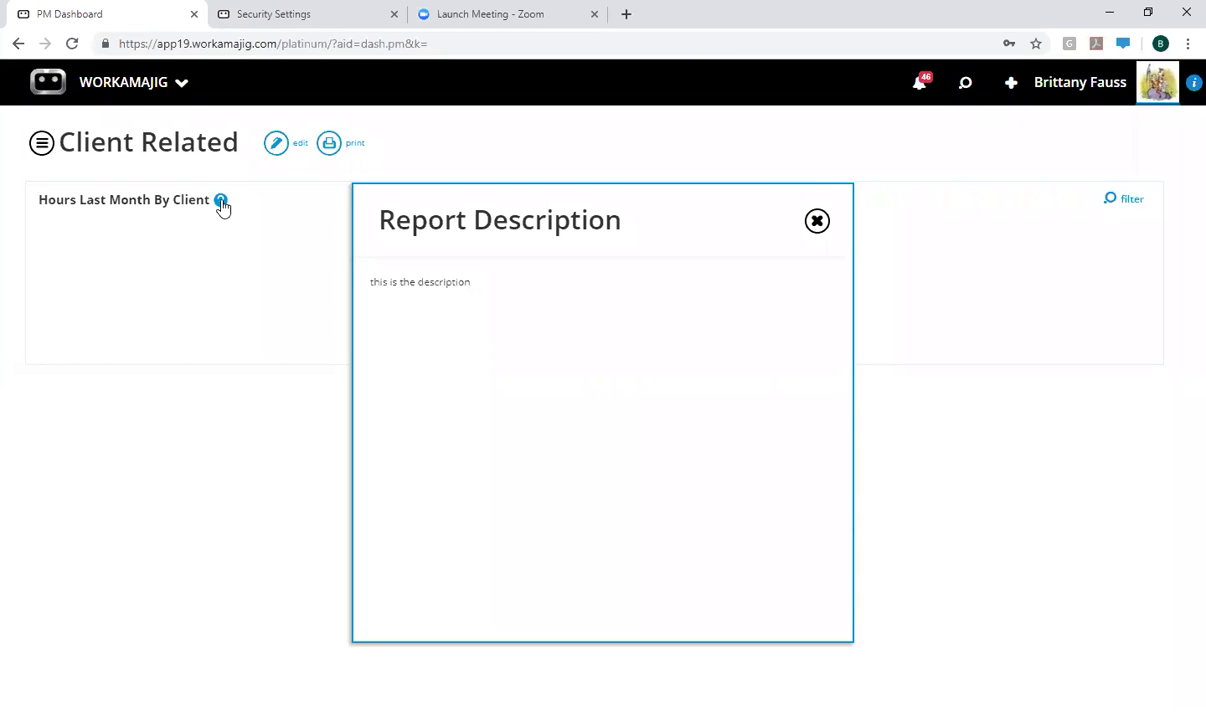
left_click(820, 225)
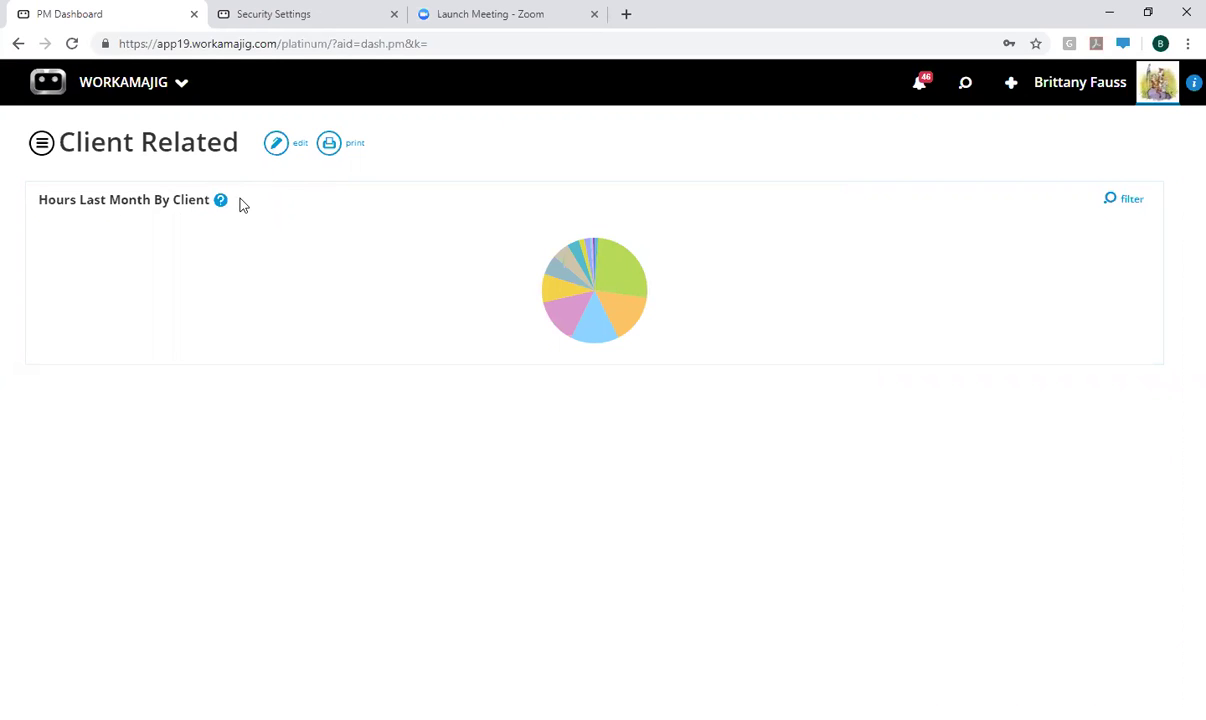
Step: Return to the Home graph group in edit mode, save the dashboard and look through its graphs
left_click(268, 143)
left_click(41, 142)
left_click(60, 184)
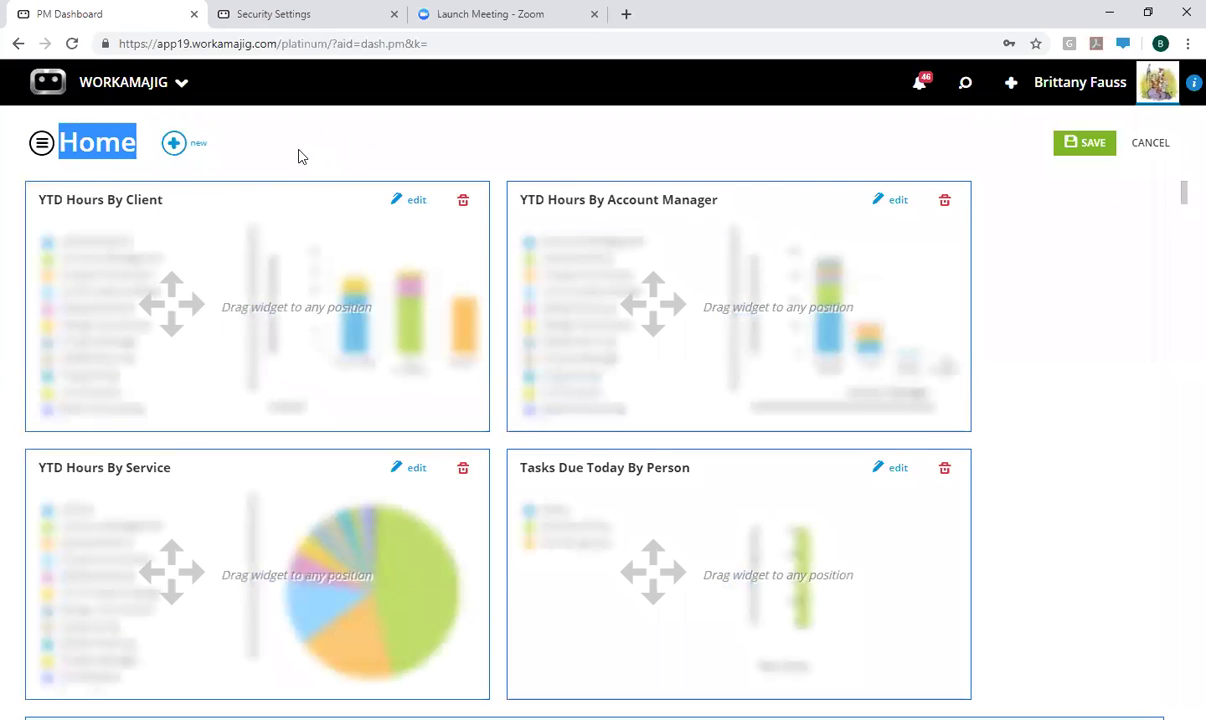
left_click(1084, 142)
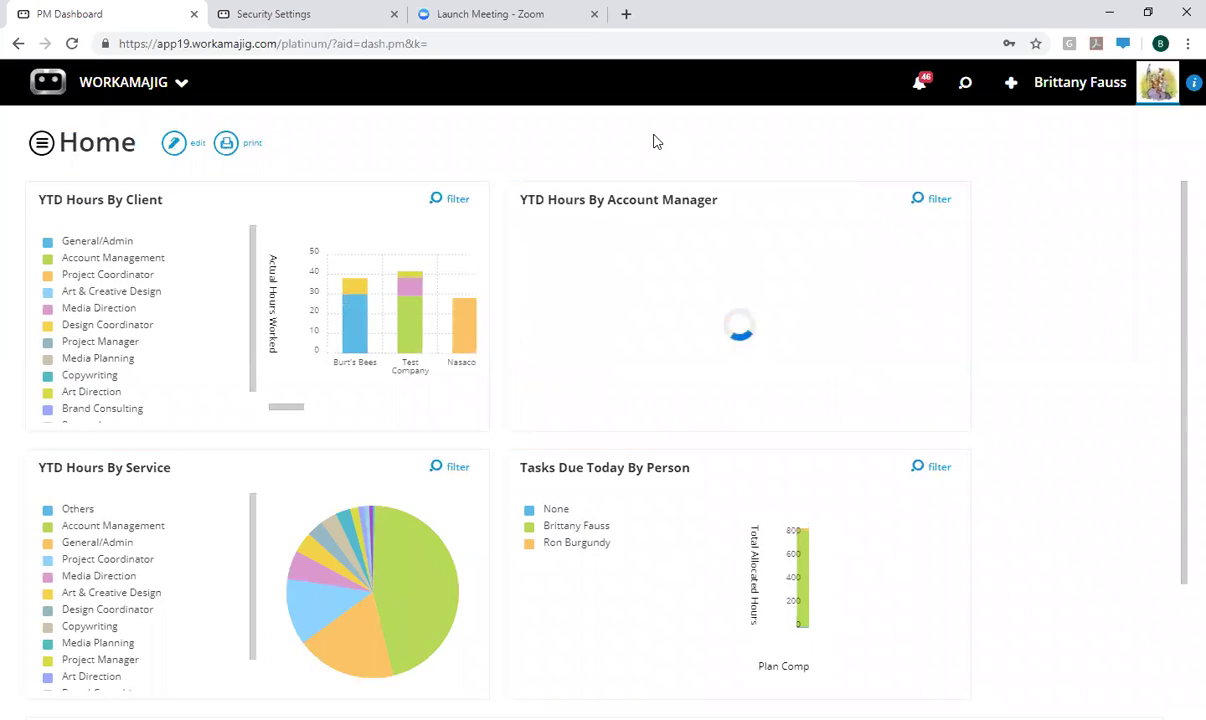
scroll(641, 525, "down", 3)
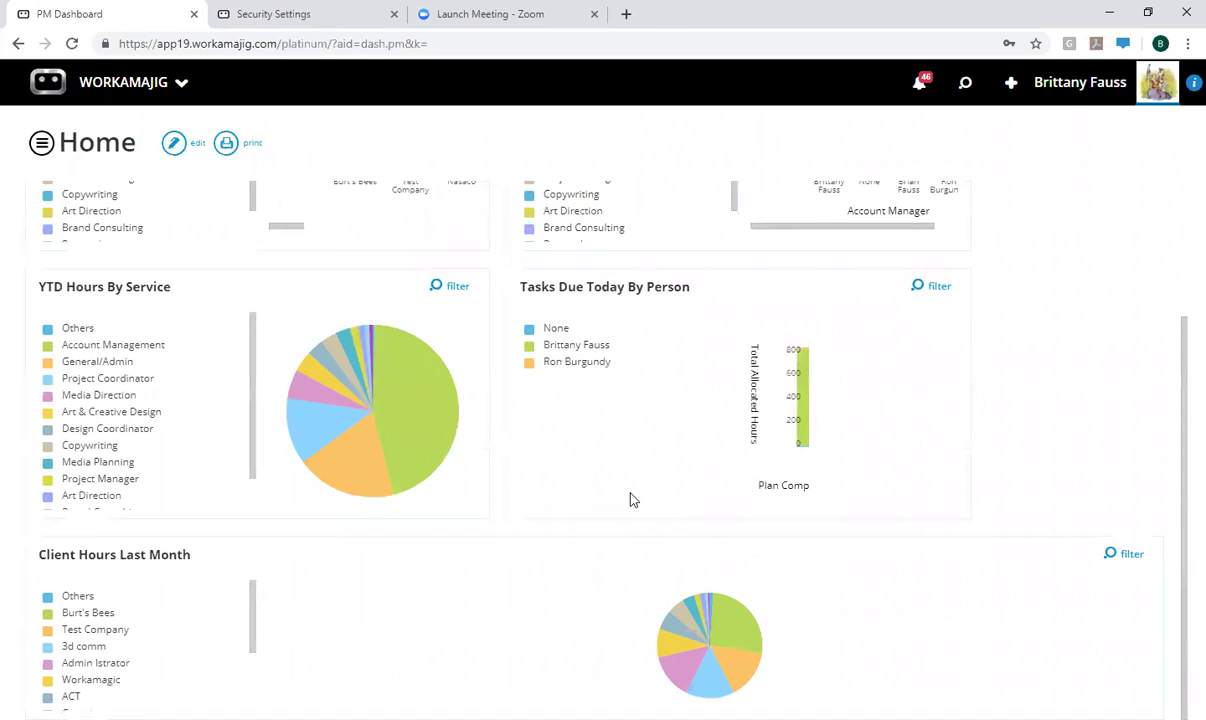
scroll(630, 499, "up", 3)
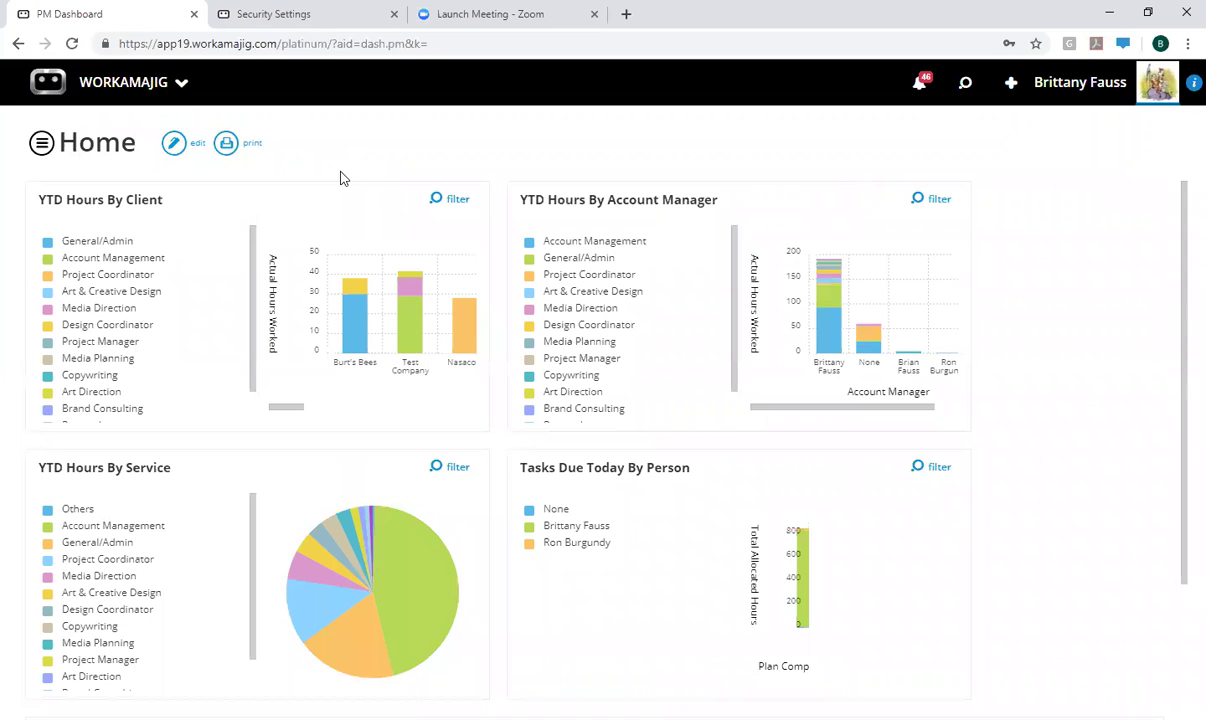
Step: Add another graph to the Home dashboard based on the Time Detail Data dataset, looking through the full dataset list beforehand
left_click(173, 143)
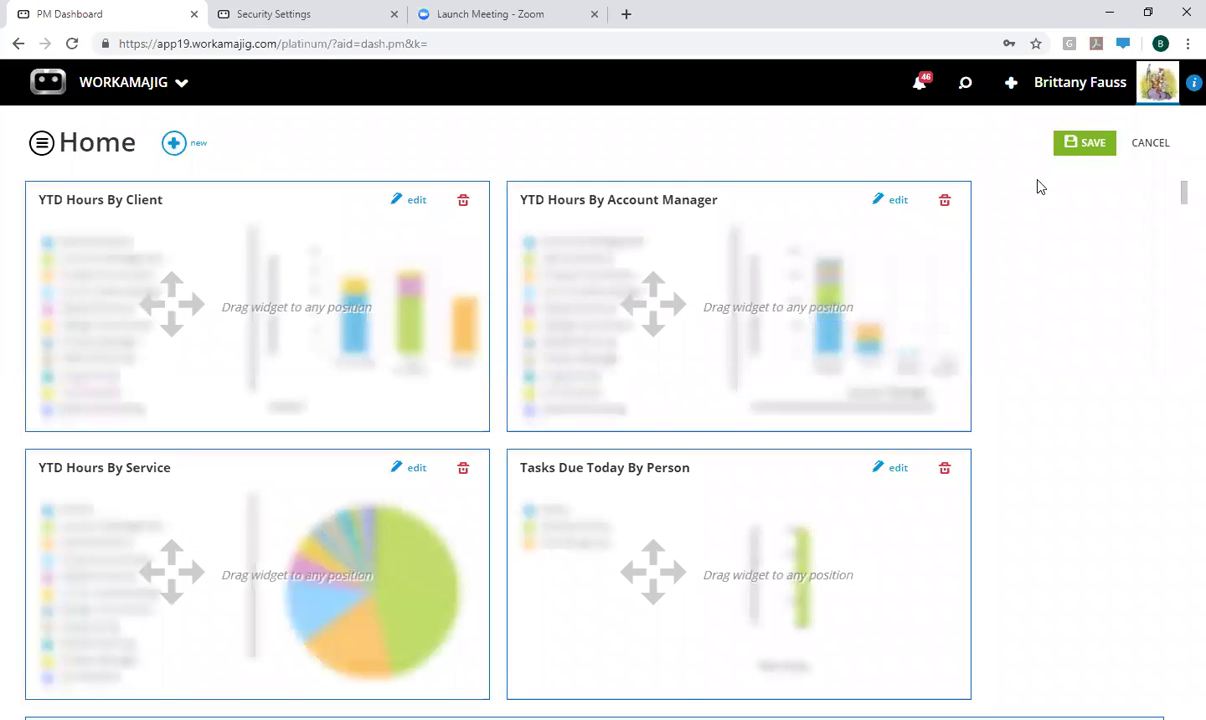
left_click(174, 143)
type("time")
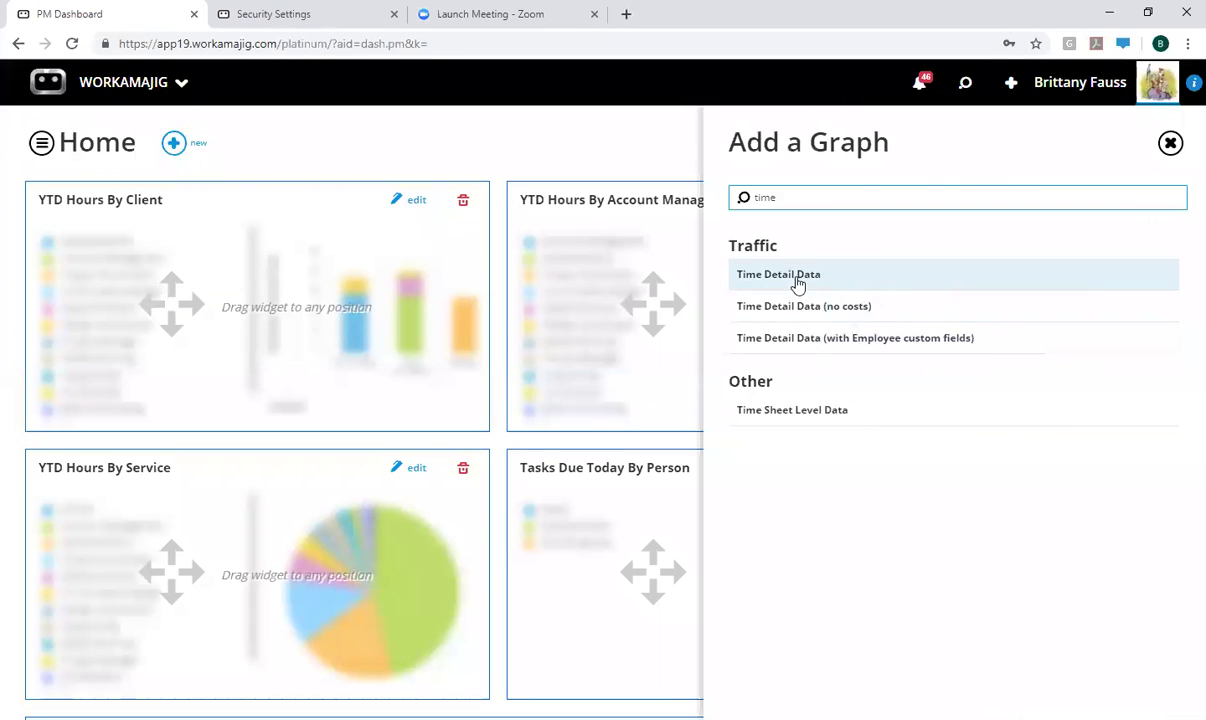
key("BackSpace")
key("BackSpace")
key("BackSpace")
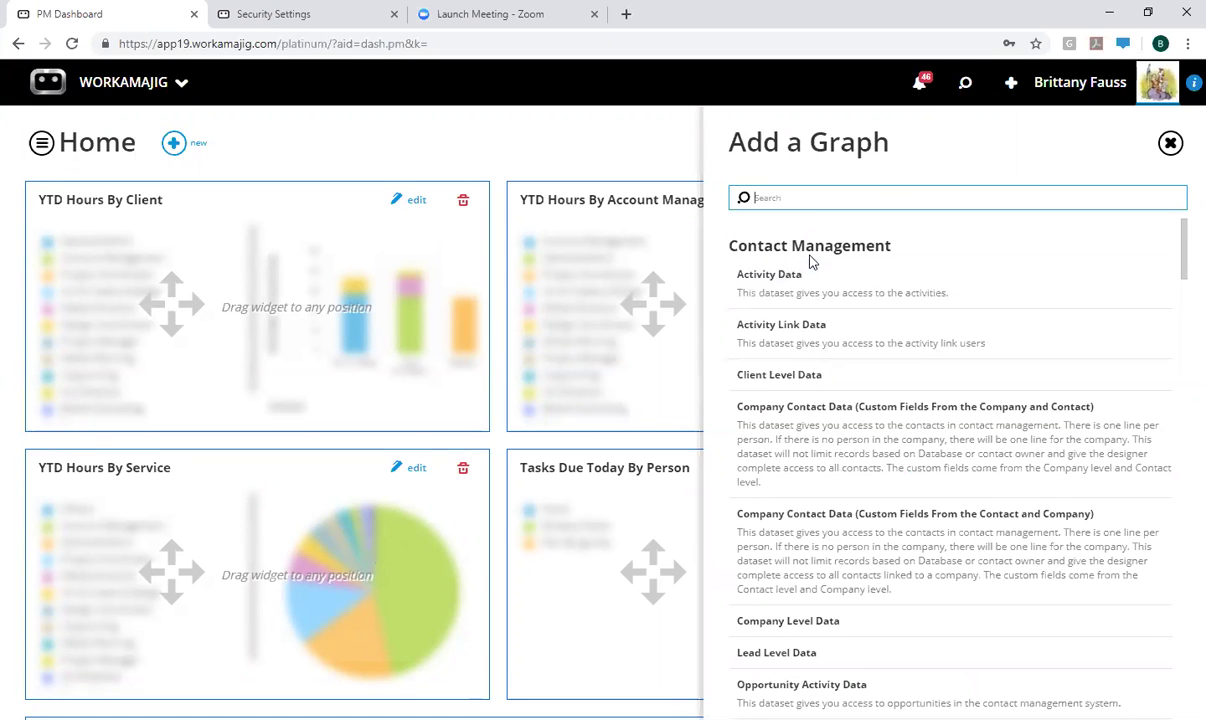
scroll(745, 390, "down", 5)
scroll(745, 390, "down", 15)
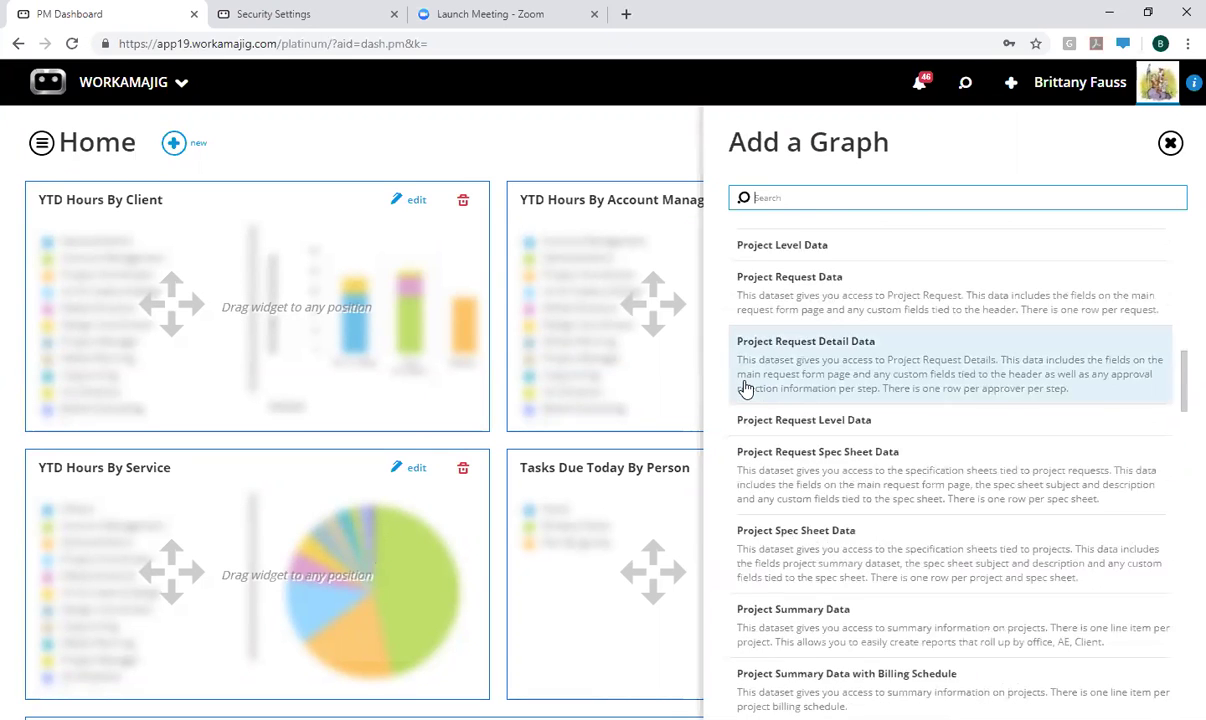
scroll(770, 344, "up", 3)
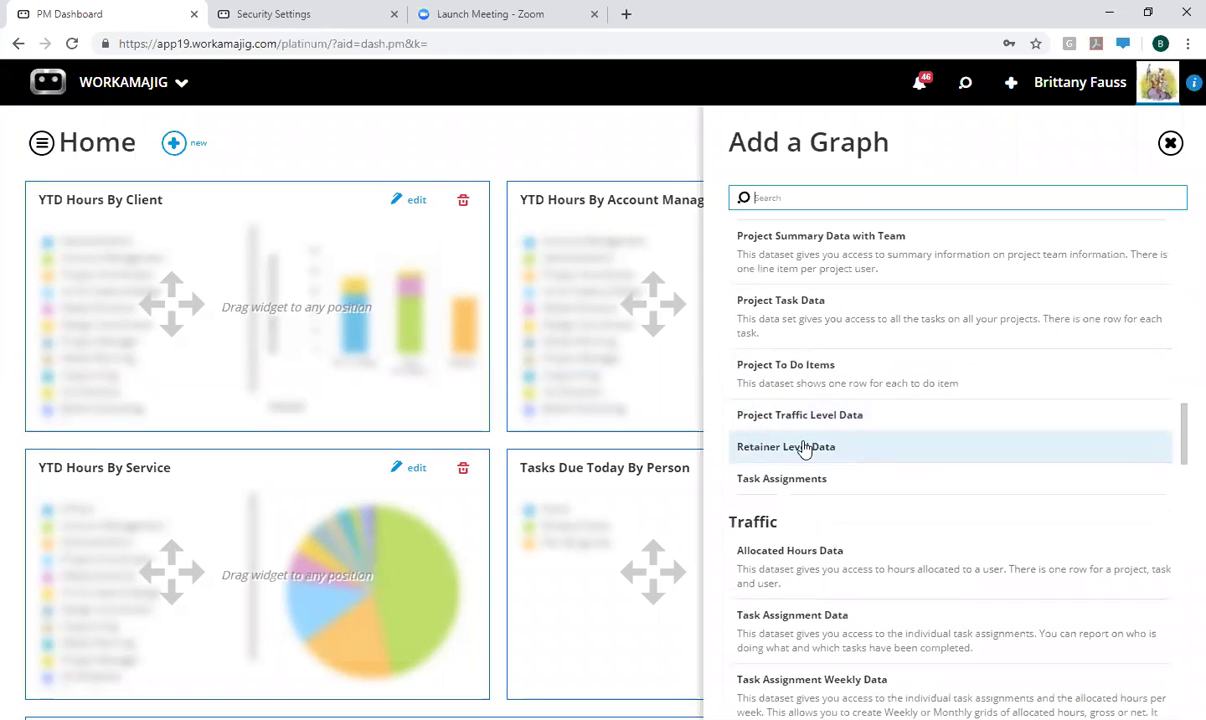
type("time")
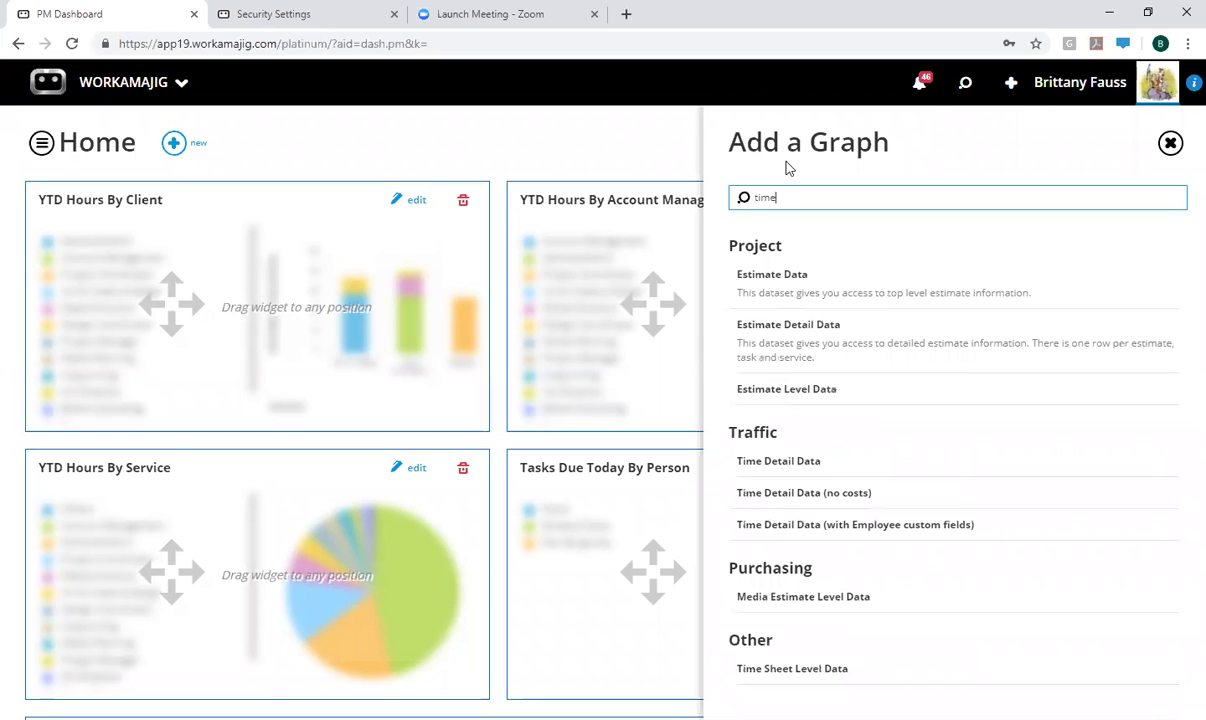
left_click(795, 273)
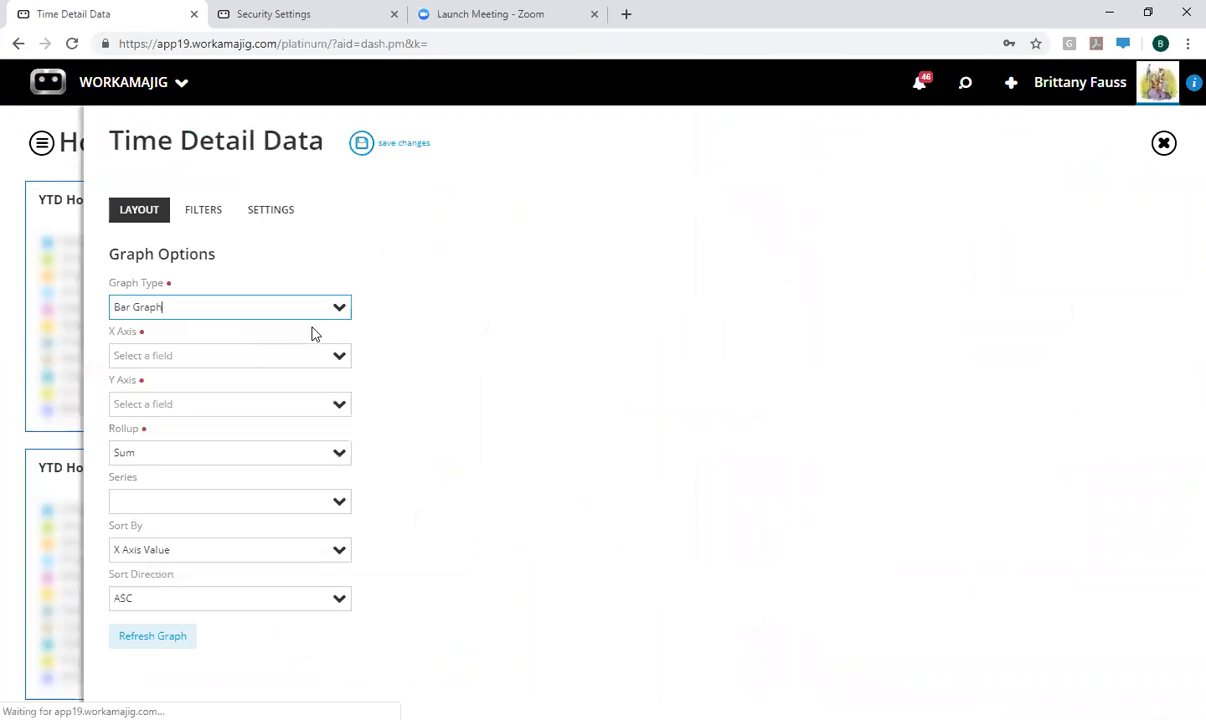
Step: Set the new graph's type to Bar Graph, with Client Name on the X axis and Actual Hours Worked on the Y axis
left_click(339, 307)
left_click(283, 336)
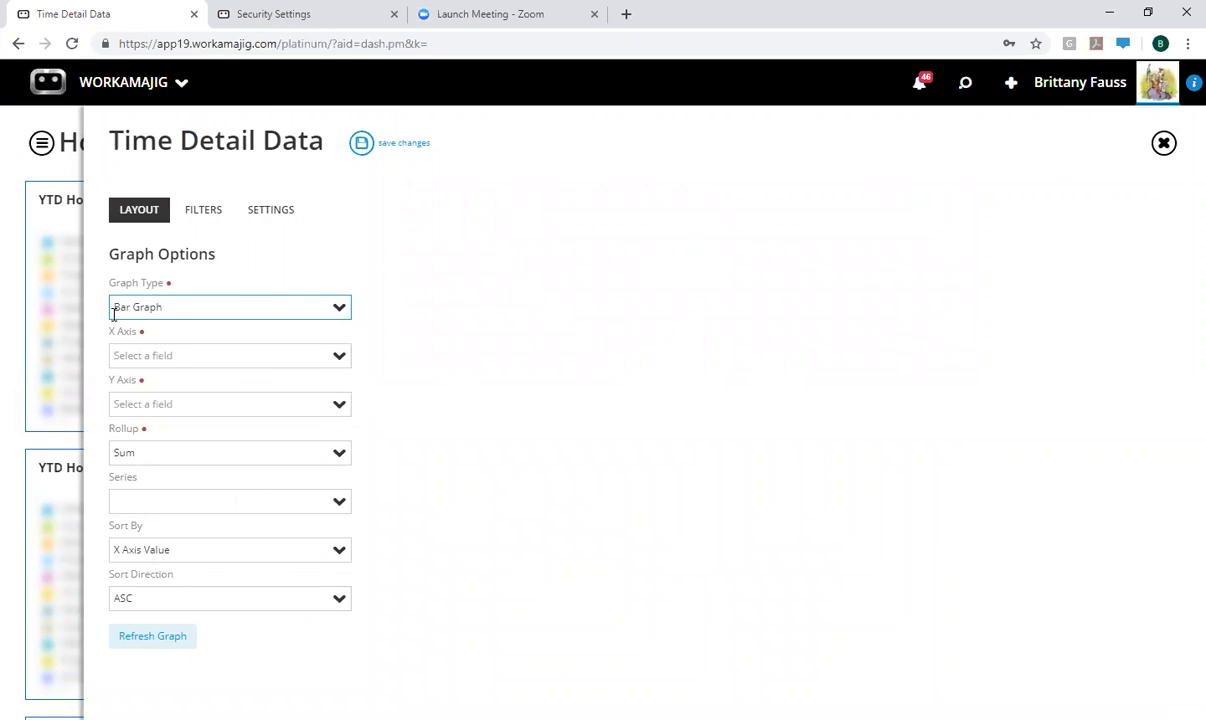
left_click(343, 360)
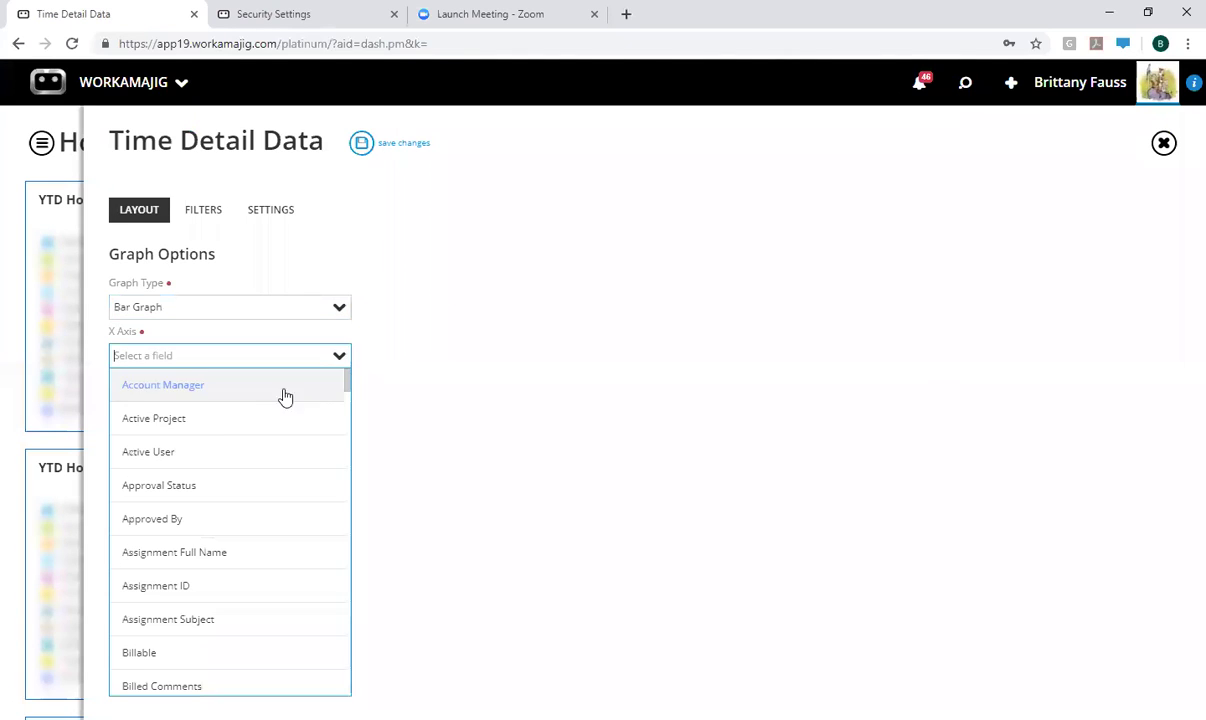
type("client")
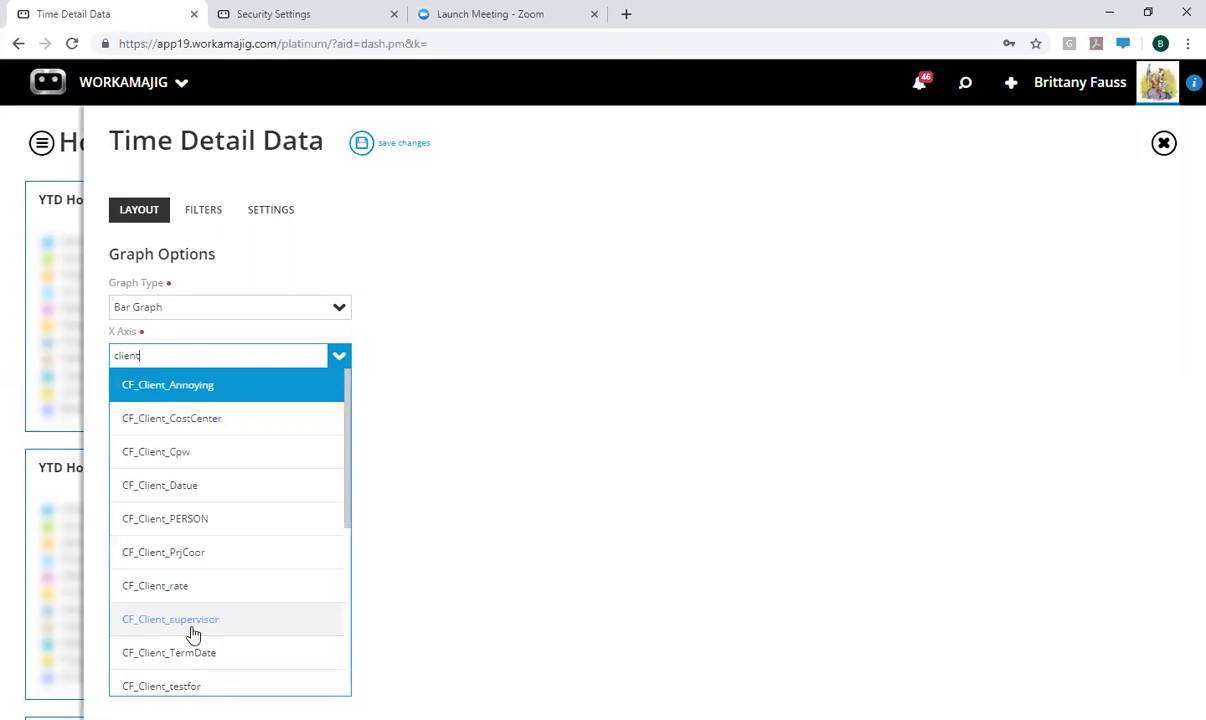
scroll(185, 610, "down", 3)
left_click(172, 670)
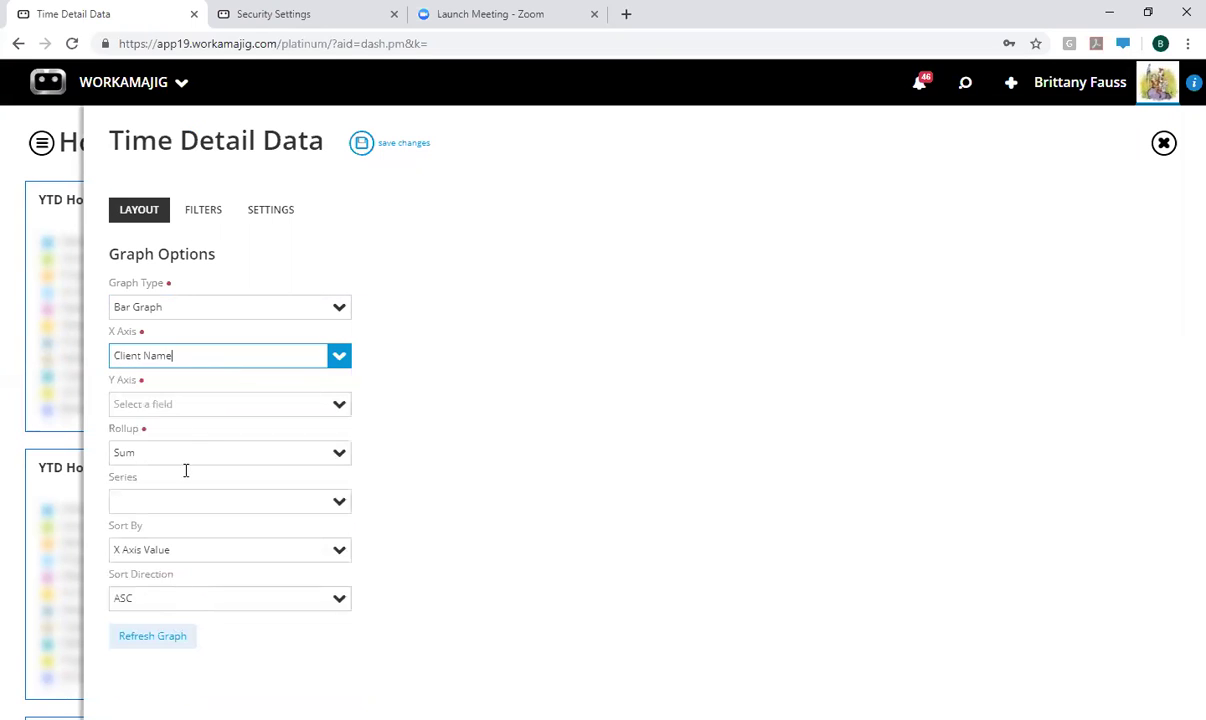
left_click(180, 412)
type("actu")
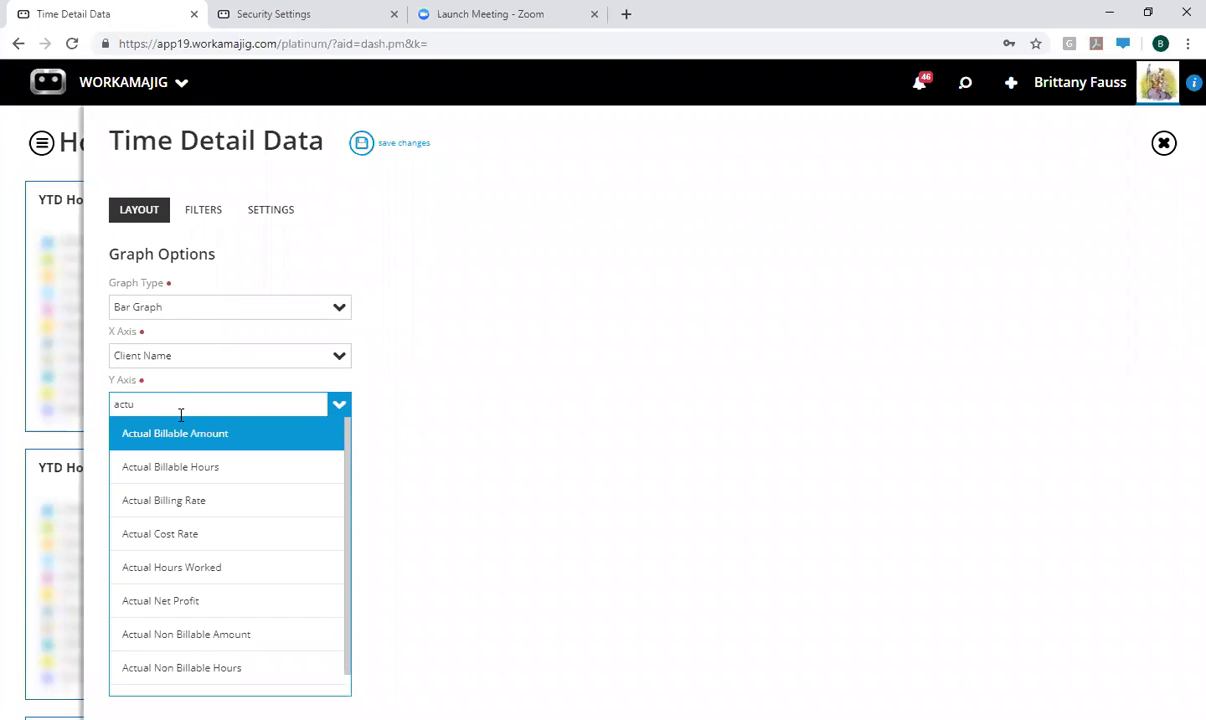
left_click(223, 566)
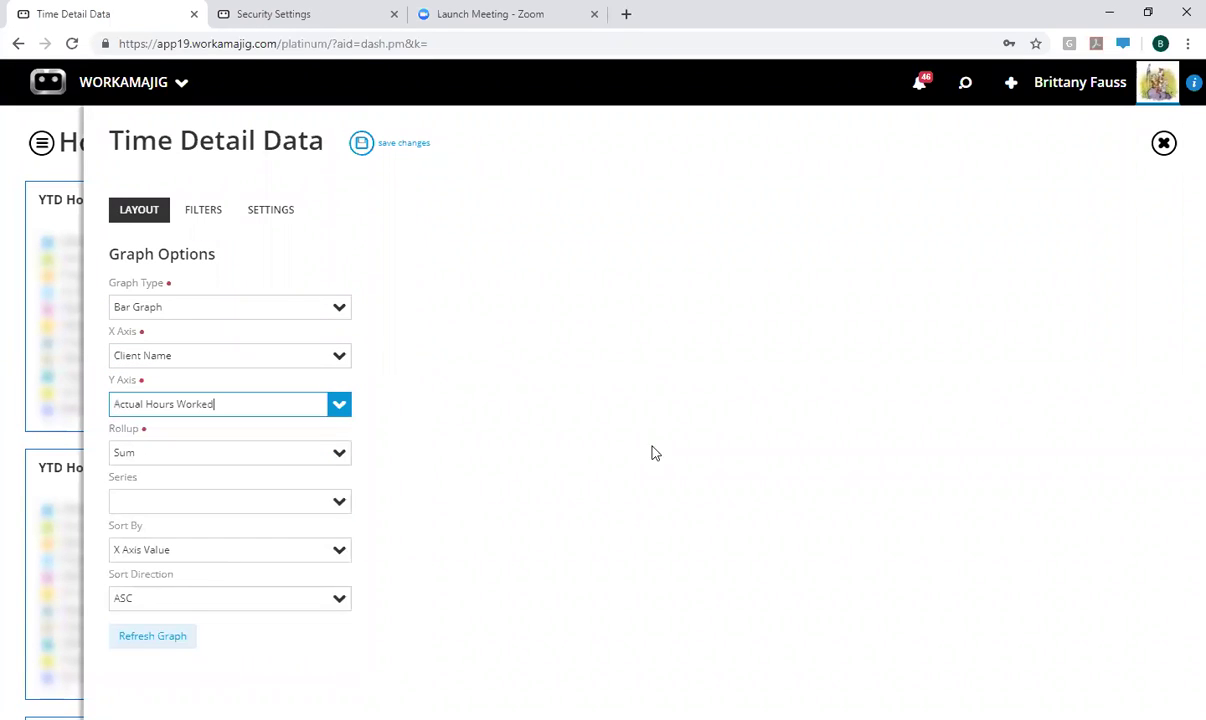
Step: Set the graph's series to Account Manager, sort it by Y Axis Value and refresh the preview
left_click(286, 501)
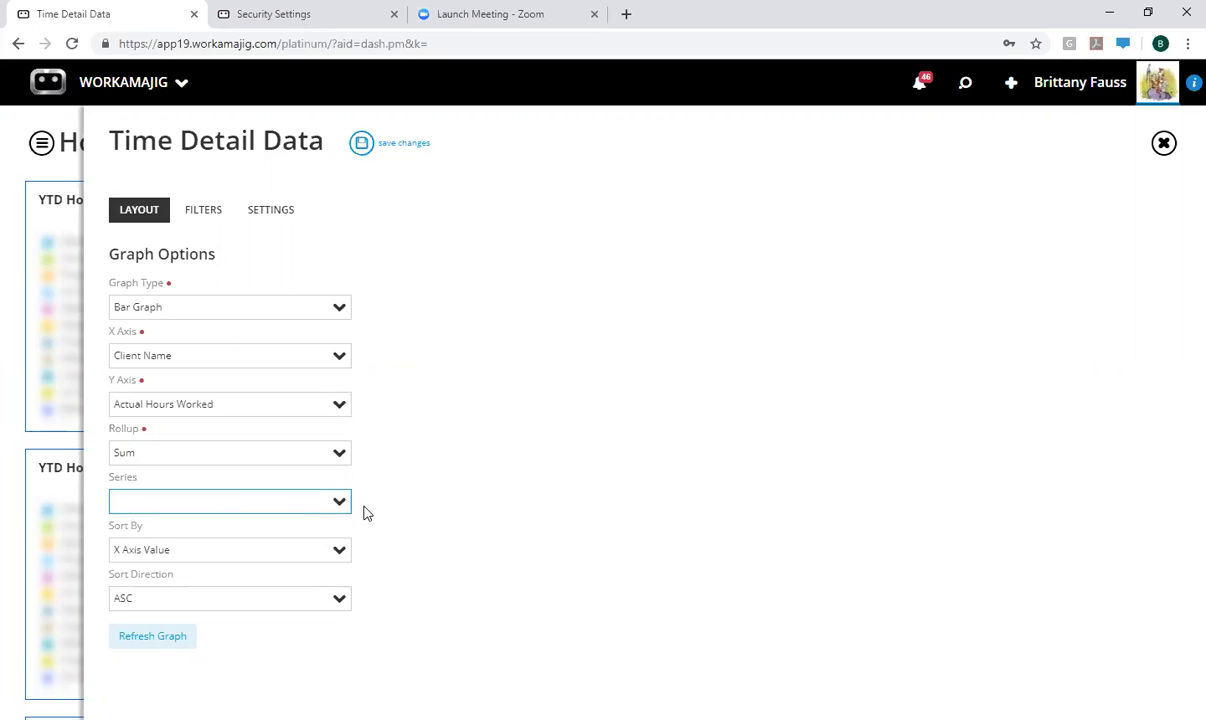
left_click(339, 501)
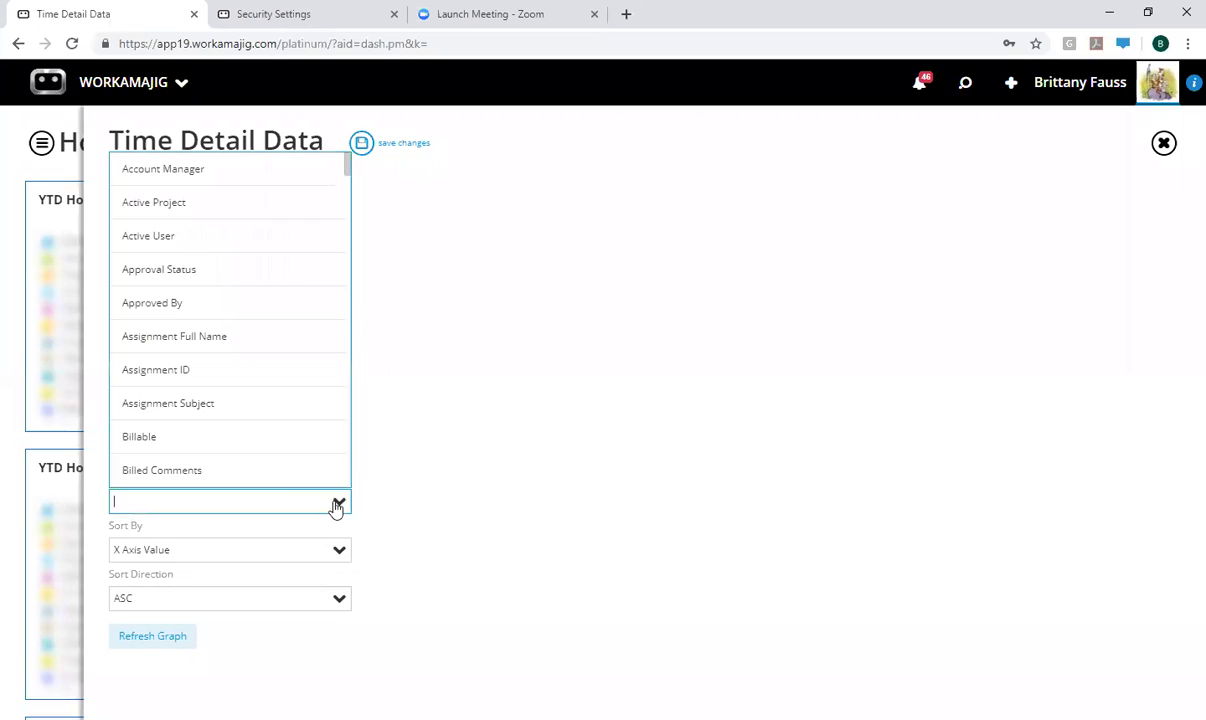
left_click(178, 168)
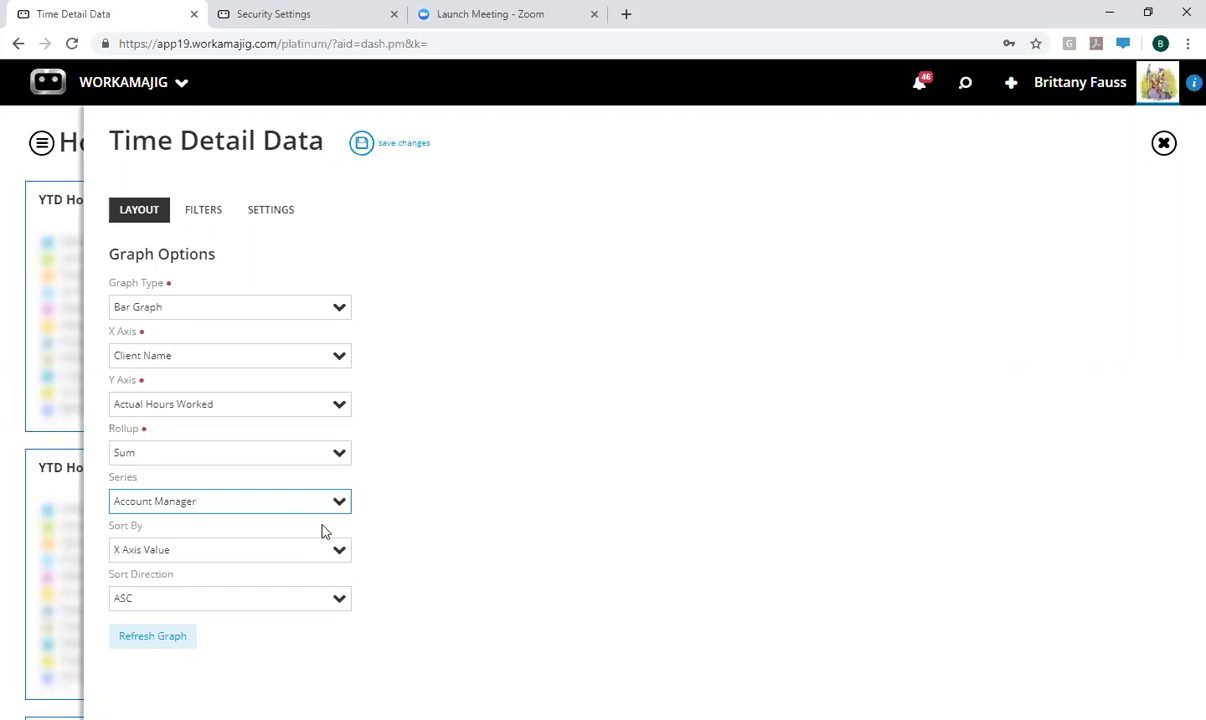
left_click(336, 556)
left_click(130, 608)
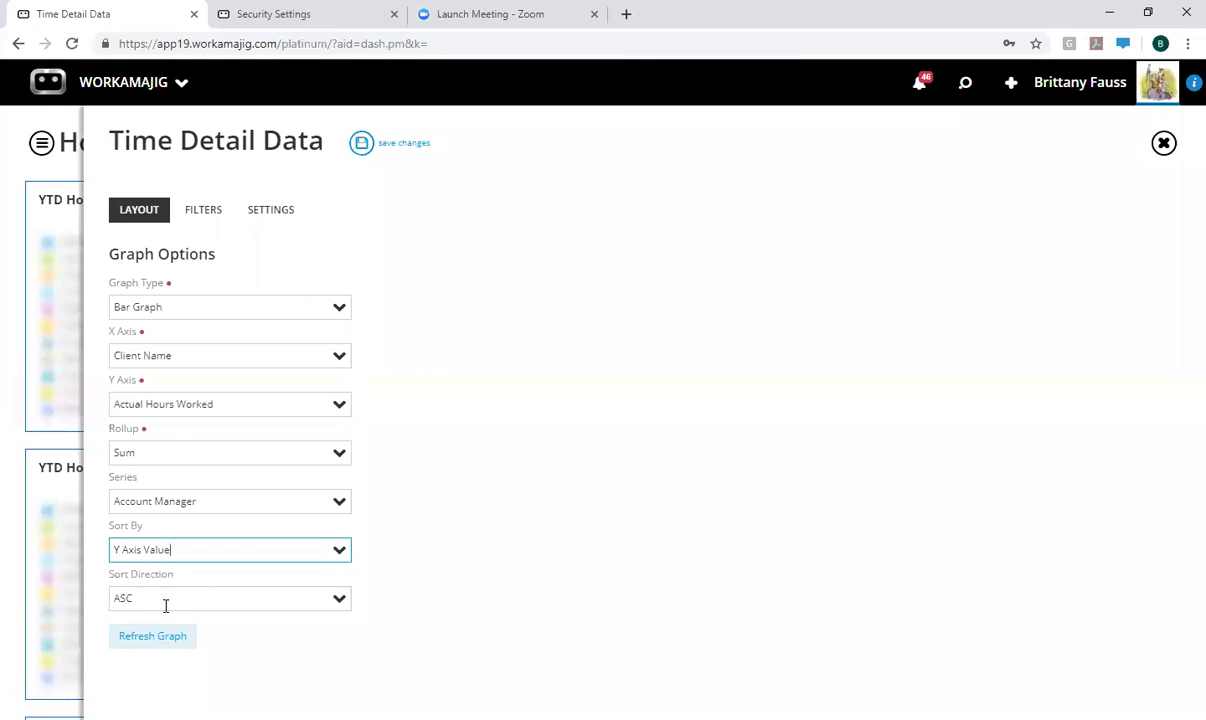
left_click(148, 640)
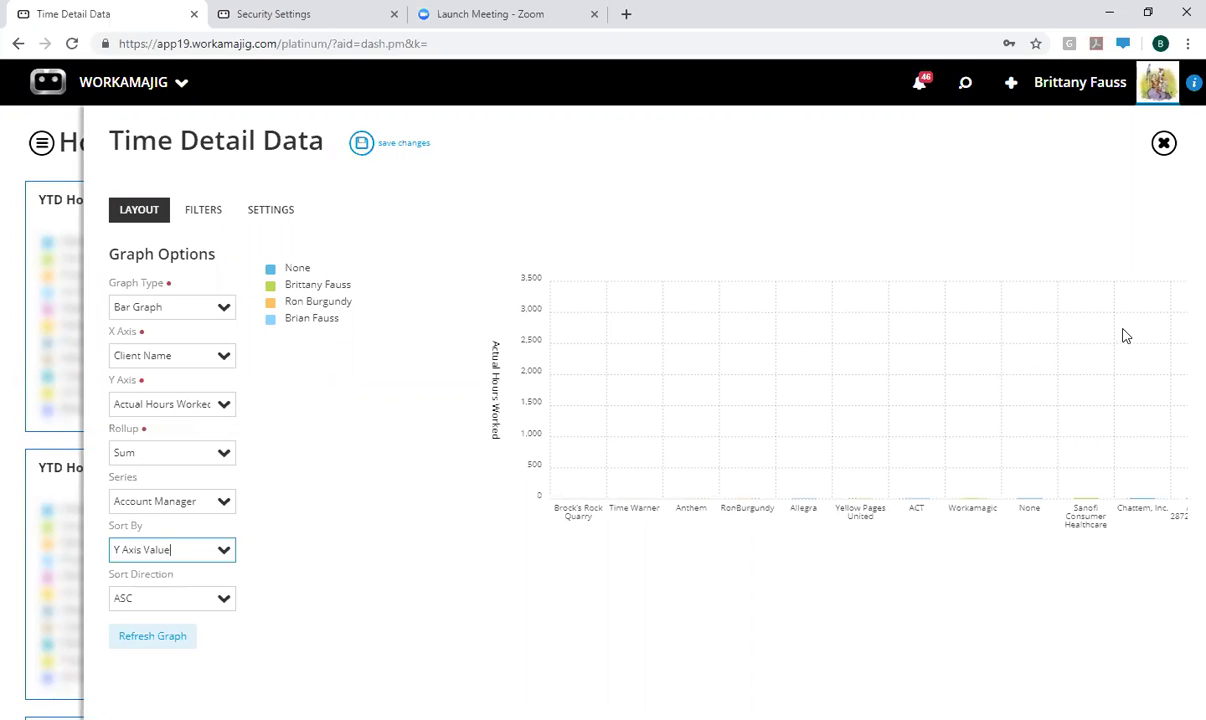
Step: Add a filter applied before grouping rows that limits Date Worked to Year To Date
left_click(196, 214)
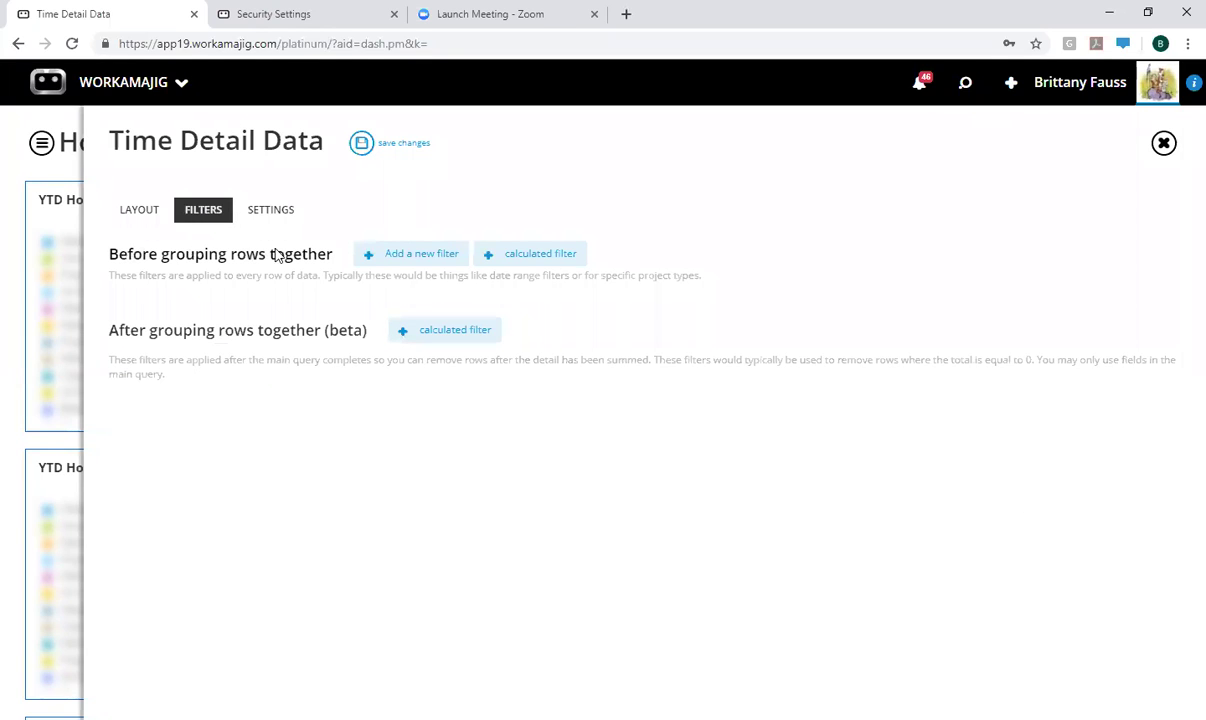
left_click(385, 258)
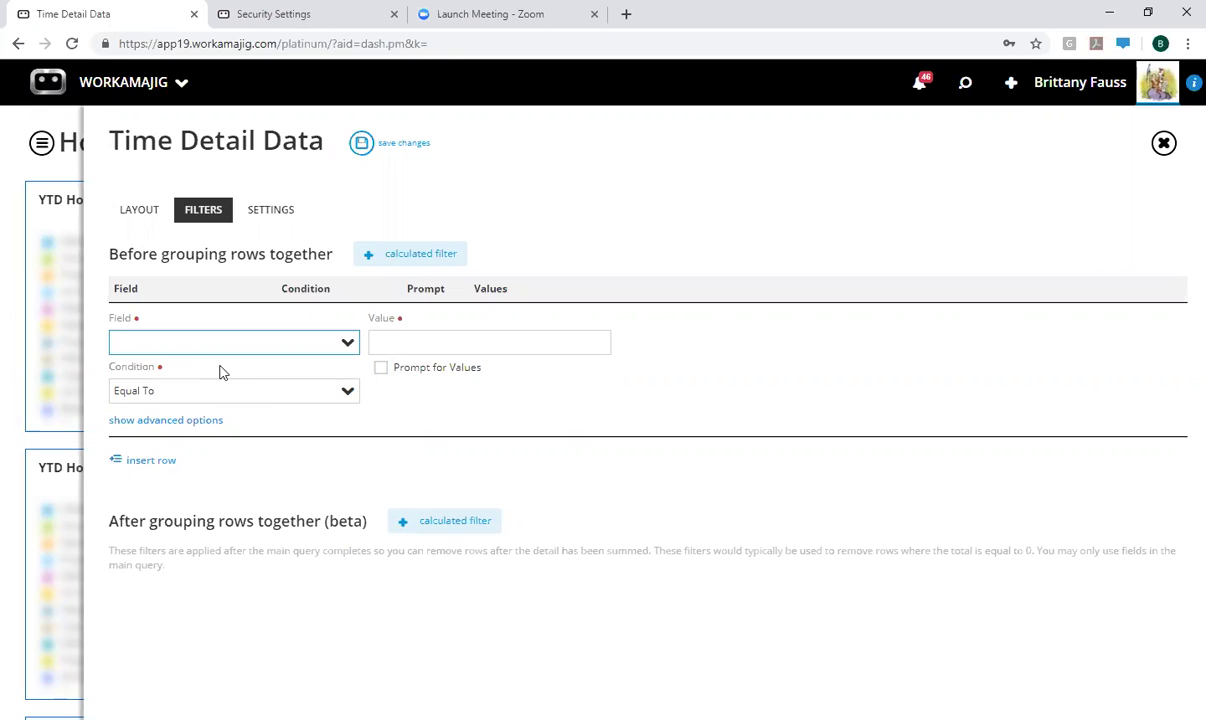
type("date")
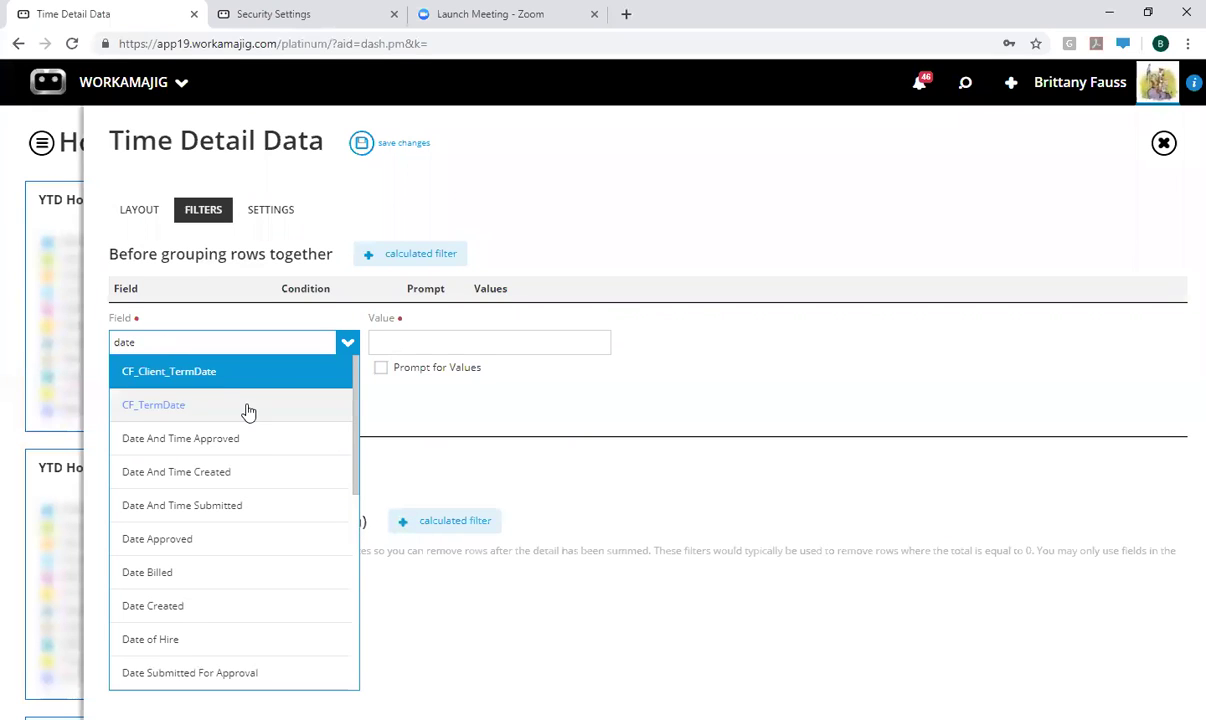
scroll(245, 409, "down", 3)
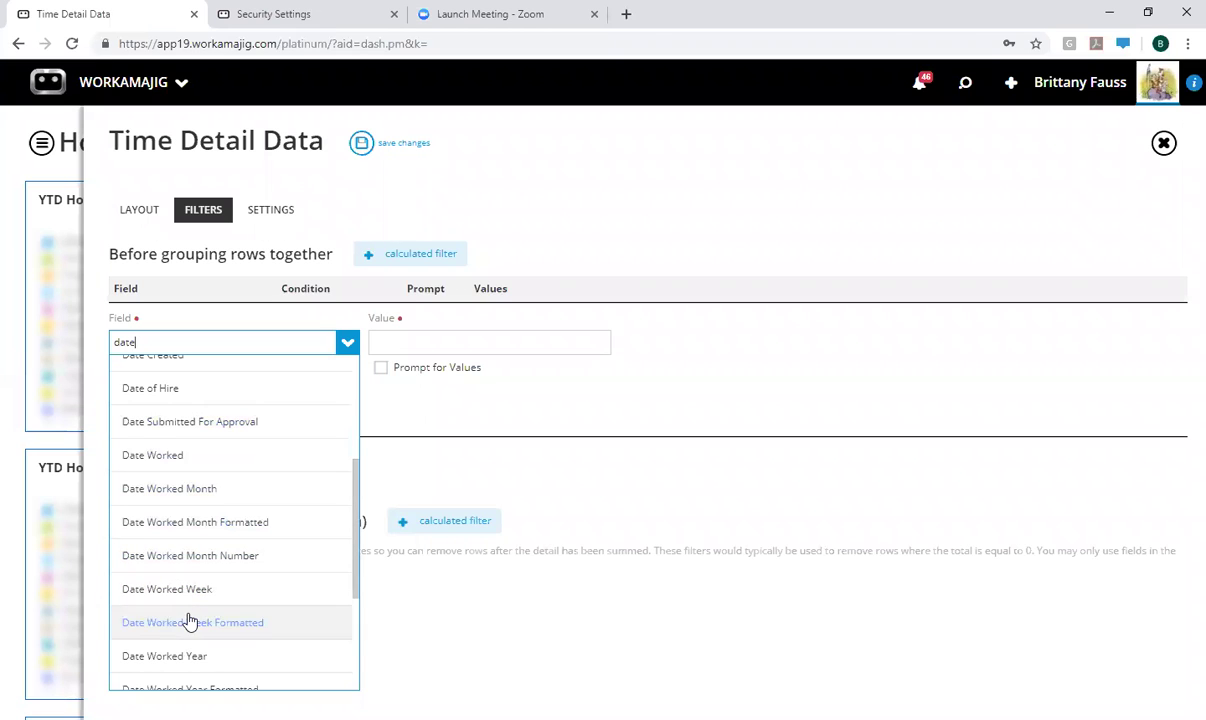
scroll(190, 620, "down", 3)
scroll(189, 619, "up", 3)
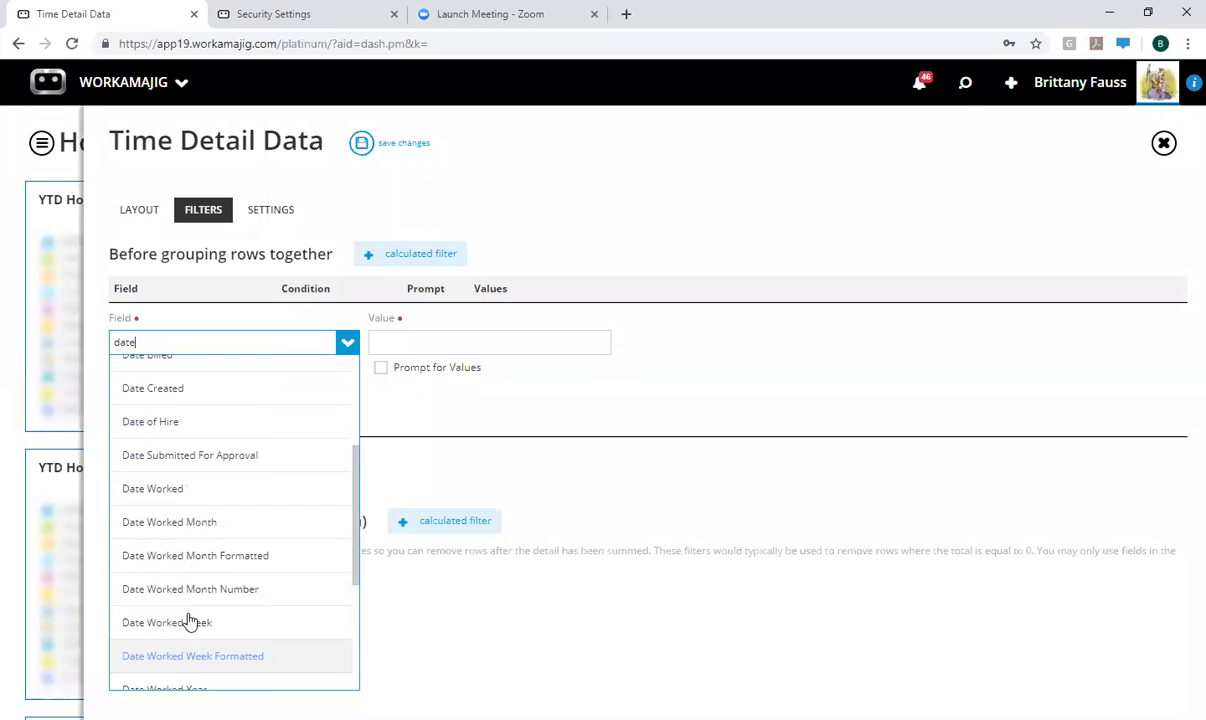
left_click(168, 488)
left_click_drag(256, 390, 104, 372)
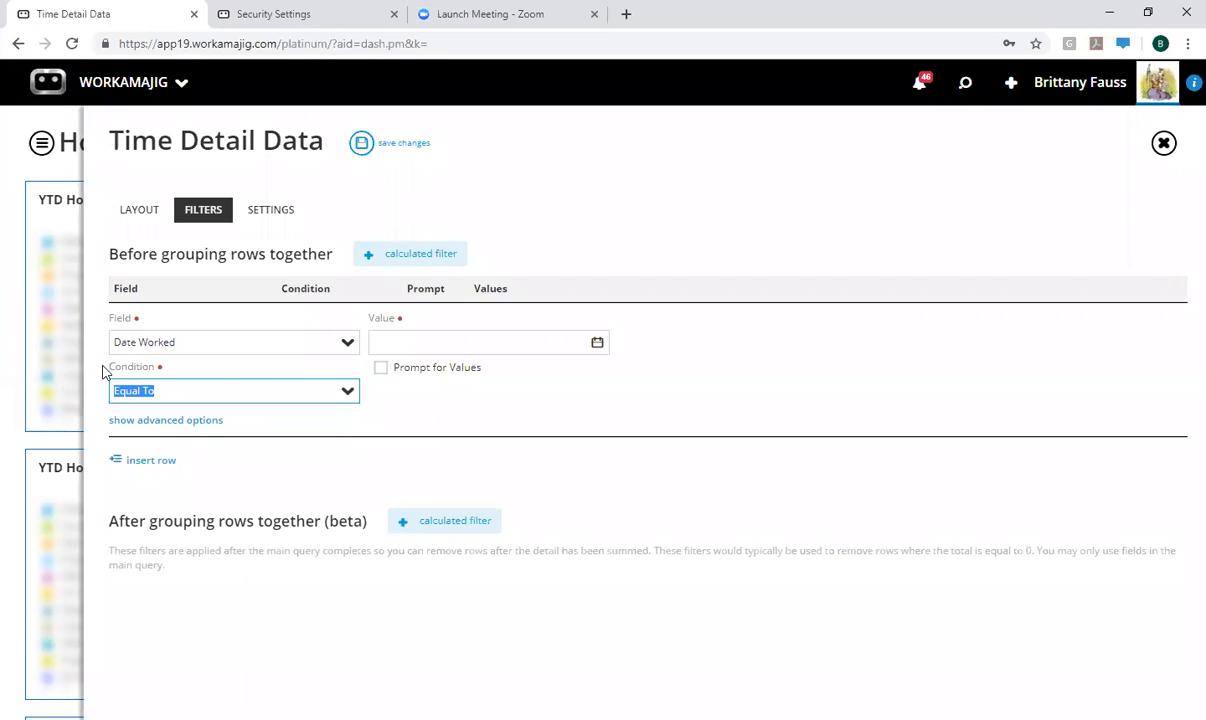
type("yea")
left_click(165, 420)
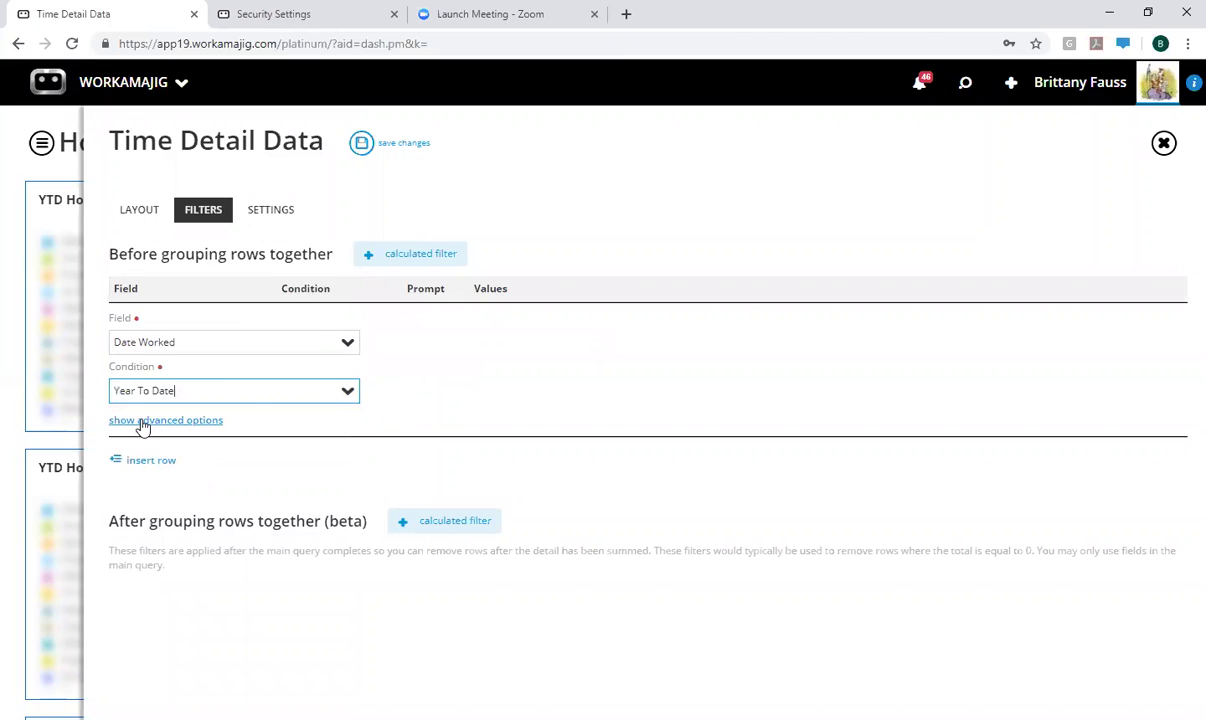
left_click(615, 210)
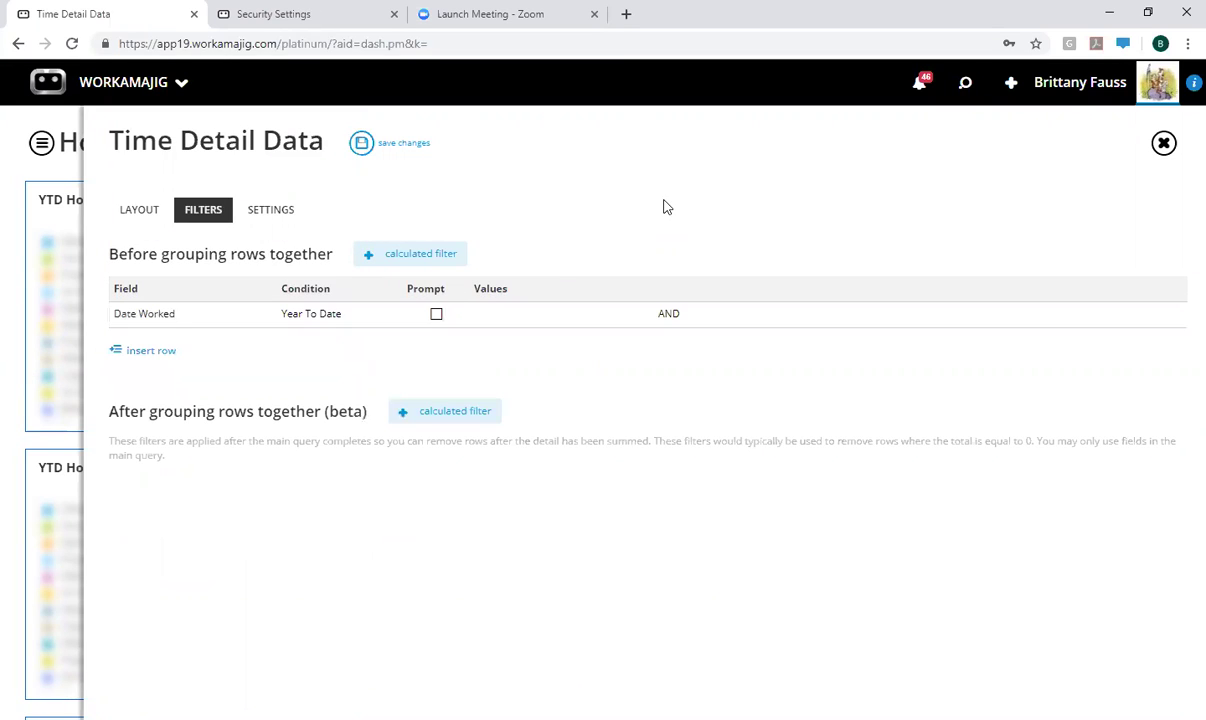
Step: Rename the graph as Pie Chart for Actual Hours YTD in its settings
left_click(282, 209)
left_click_drag(264, 272, 100, 265)
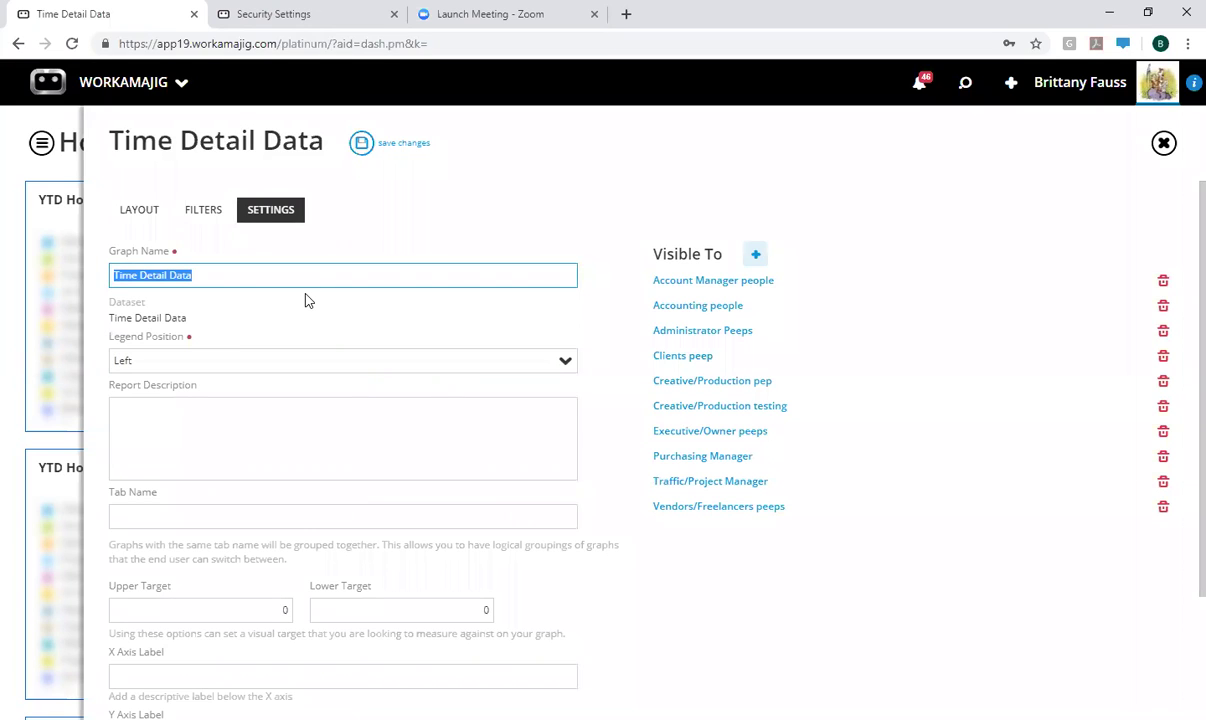
type("Pie Chart for ")
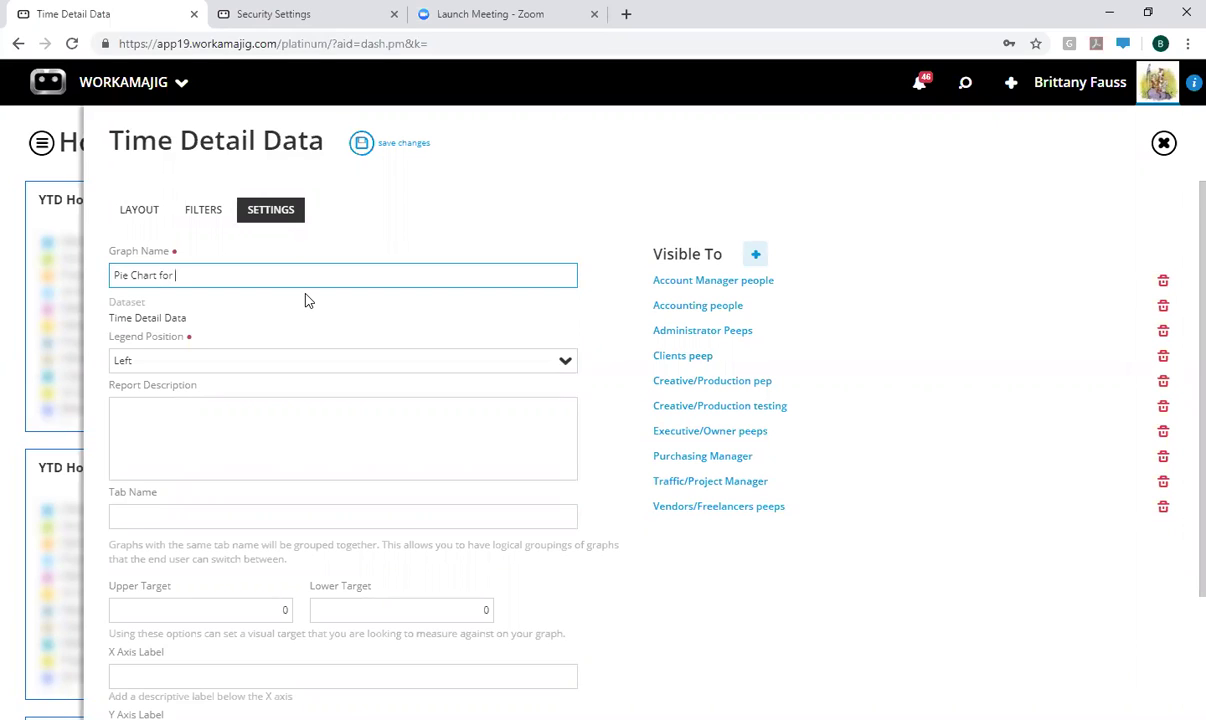
type("Actual Hours YTD")
left_click(268, 418)
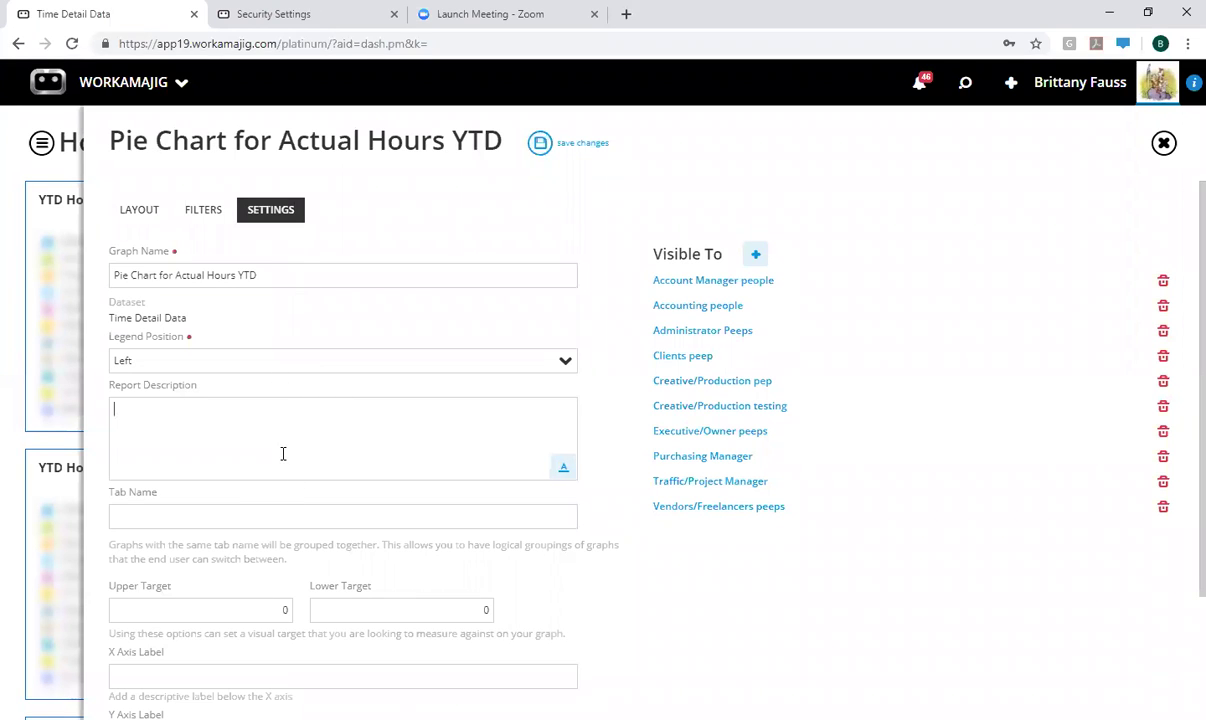
scroll(243, 489, "down", 1)
scroll(243, 489, "down", 2)
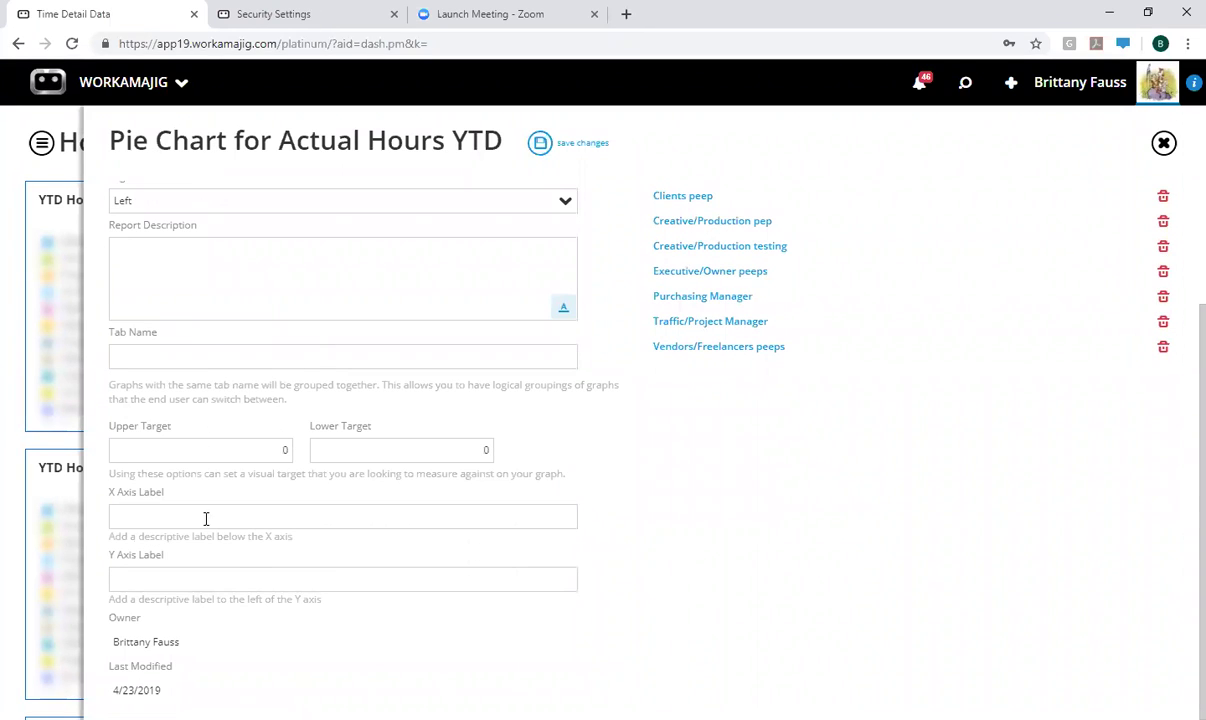
left_click(255, 453)
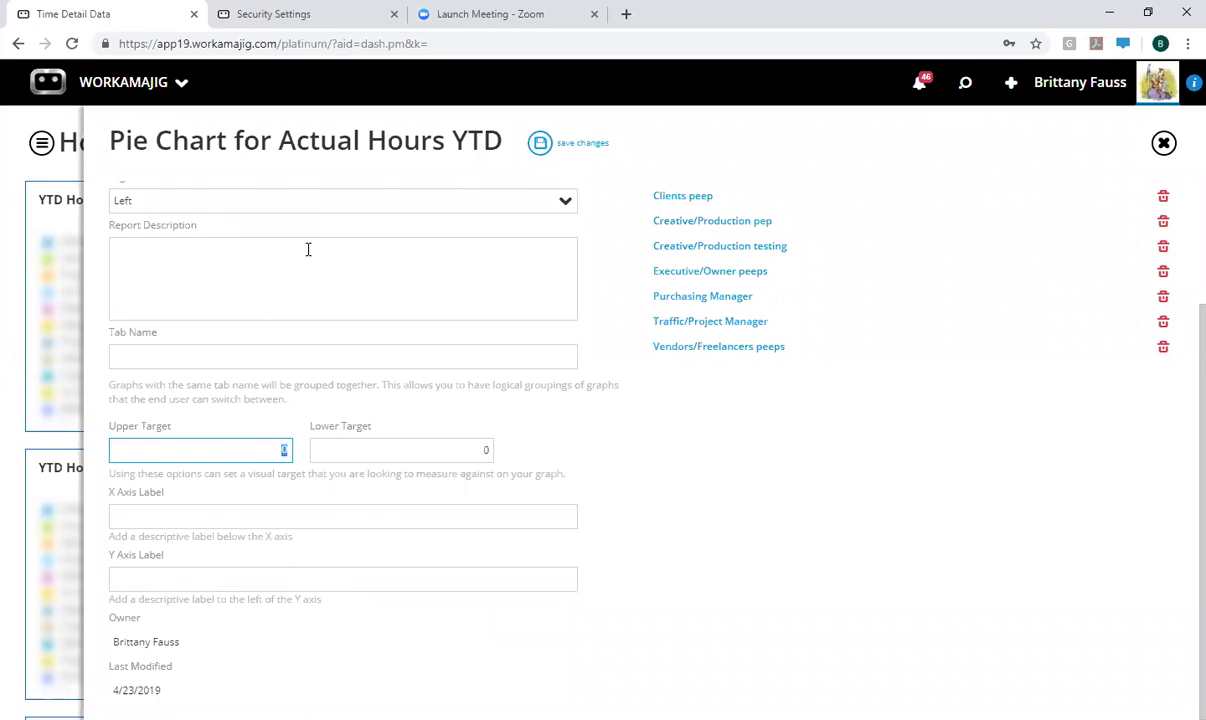
scroll(306, 245, "up", 2)
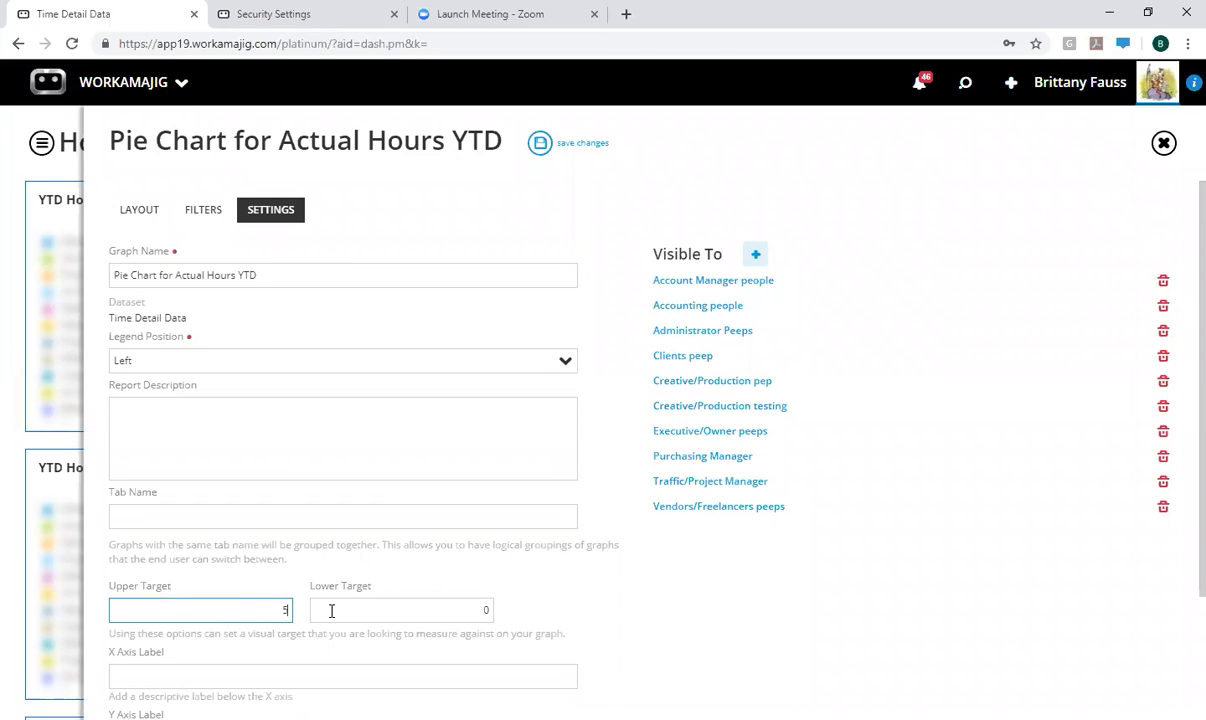
left_click(440, 612)
type("10")
key("ctrl+a")
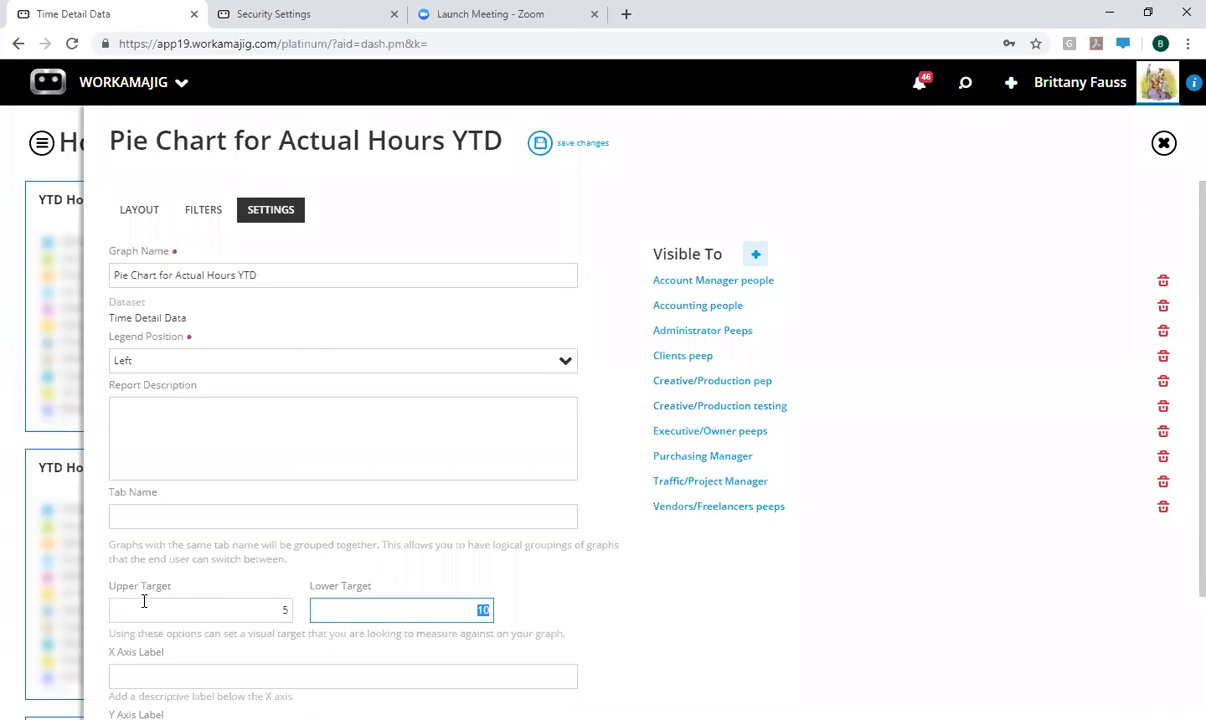
Step: Set the graph's Upper Target to 10 and Lower Target to 5, leaving the axis labels blank
left_click(283, 612)
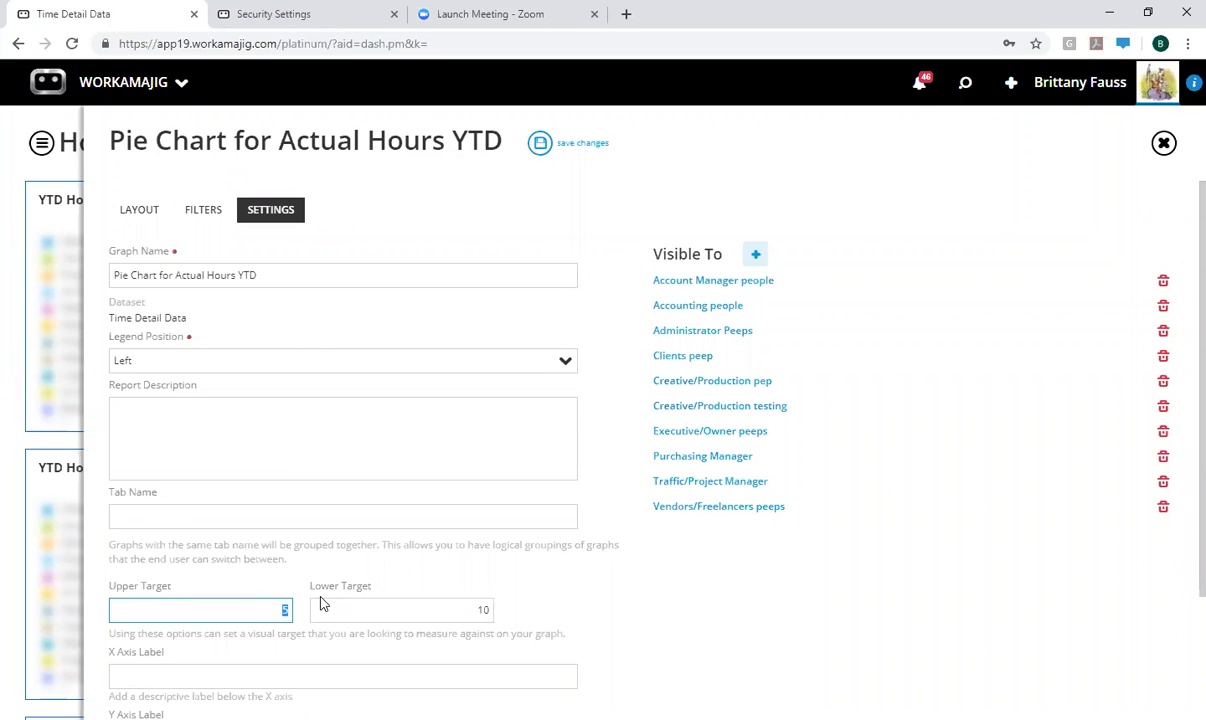
type("10")
key("Tab")
type("5")
left_click(290, 556)
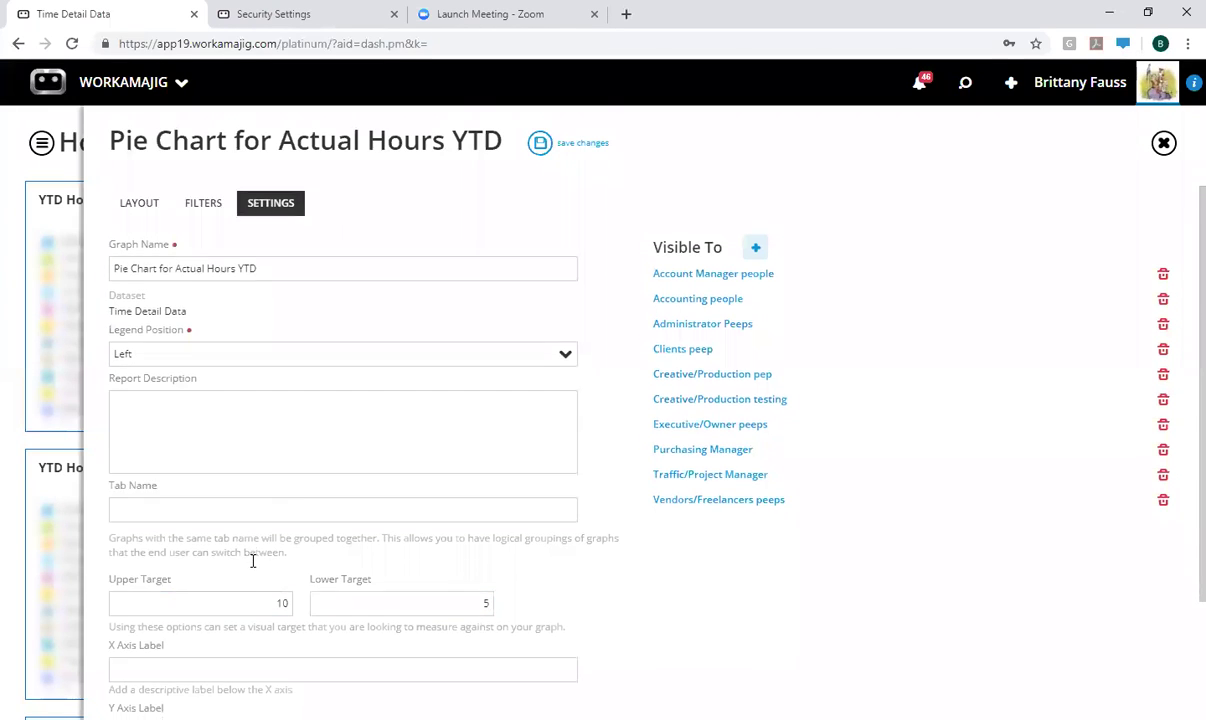
scroll(252, 561, "down", 2)
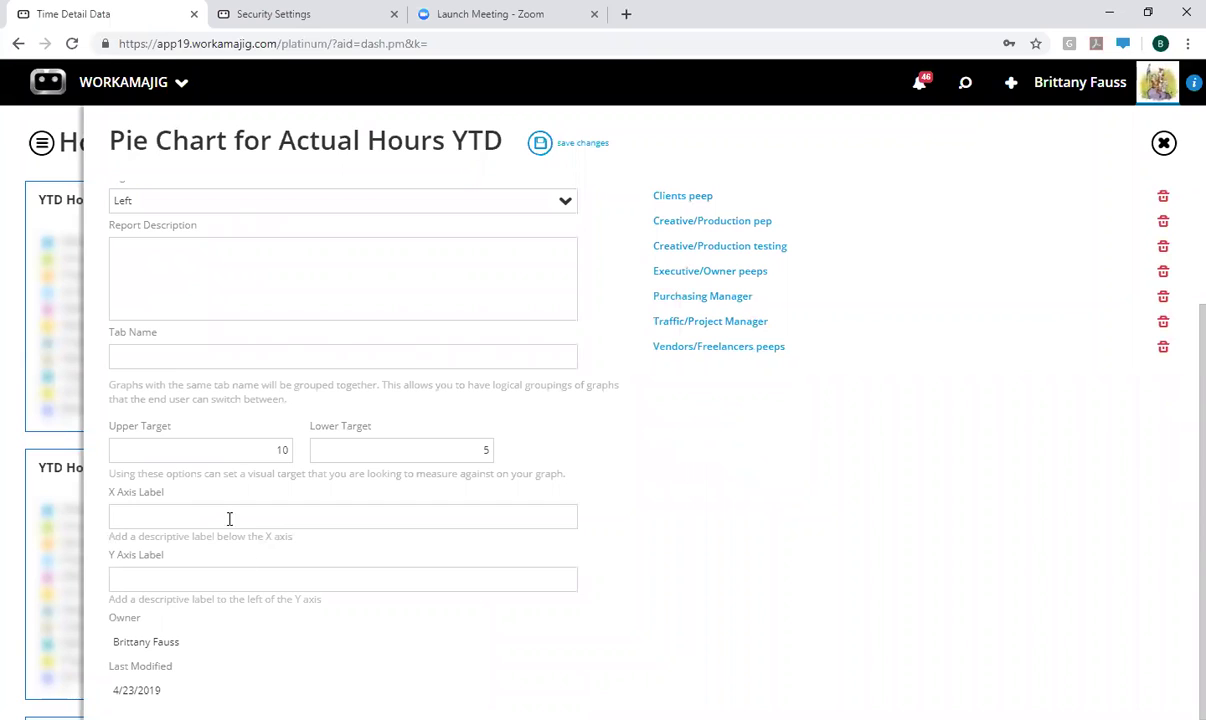
left_click(187, 519)
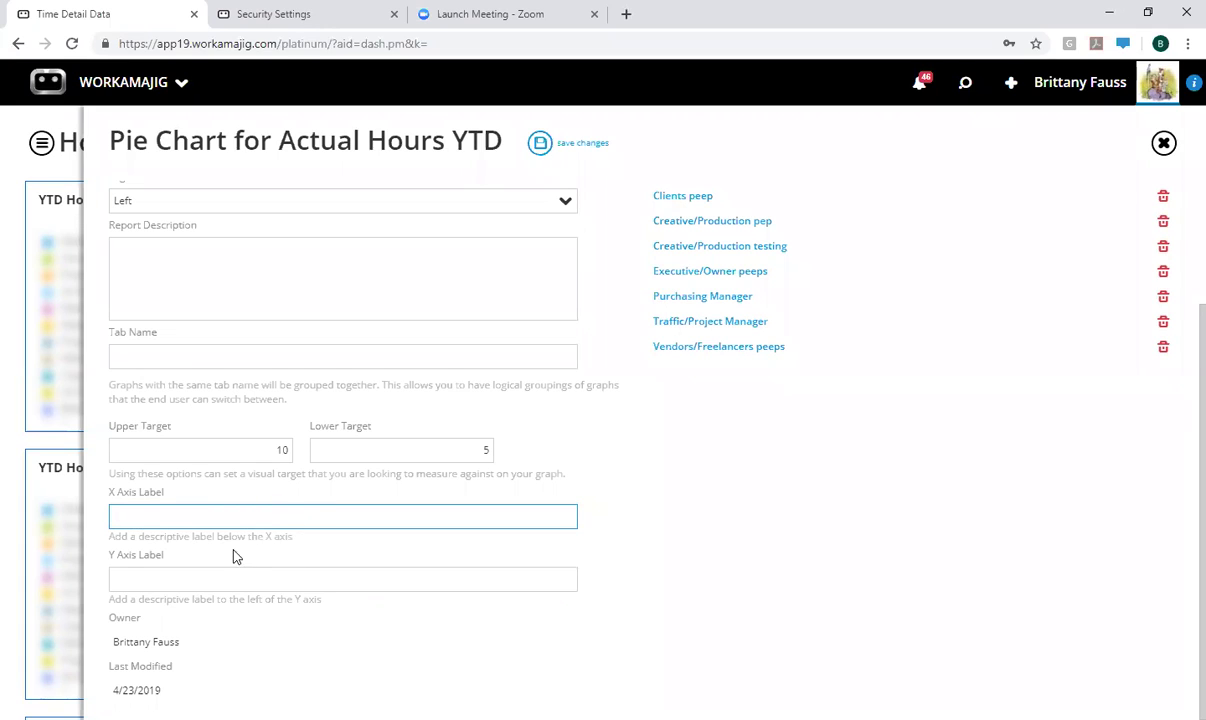
scroll(343, 557, "up", 3)
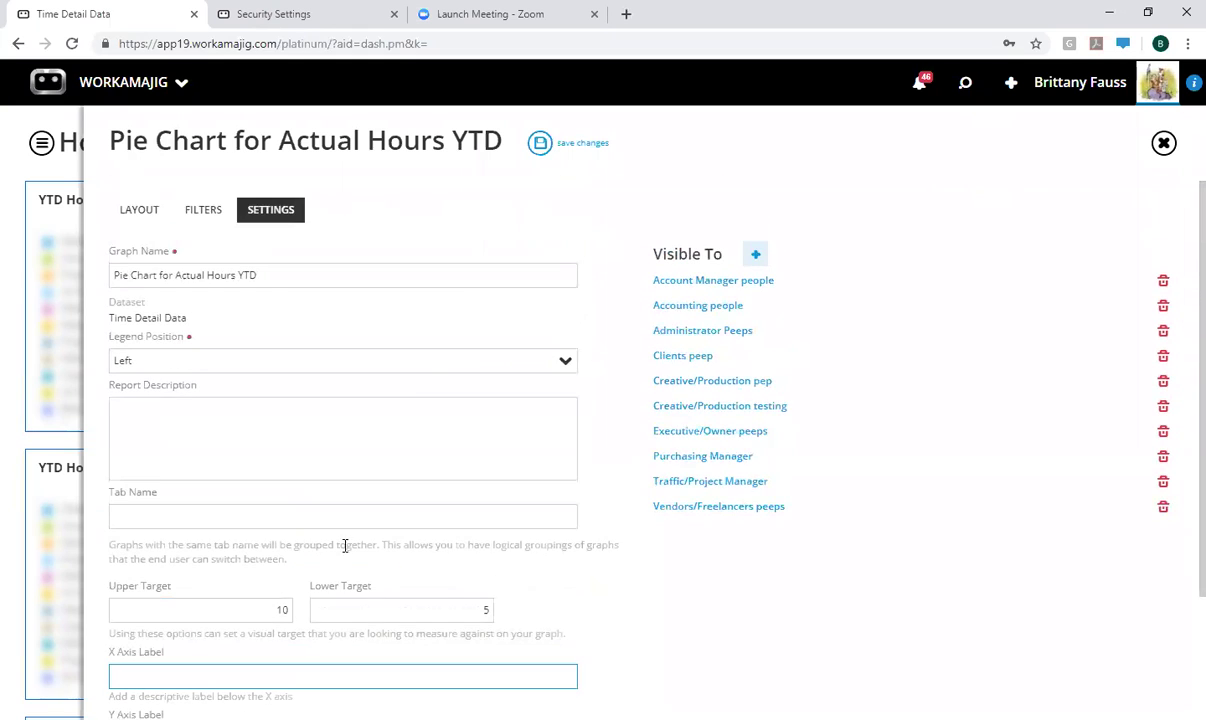
Step: Save the graph's changes, check its placement among the Home graphs and save the dashboard
left_click(560, 147)
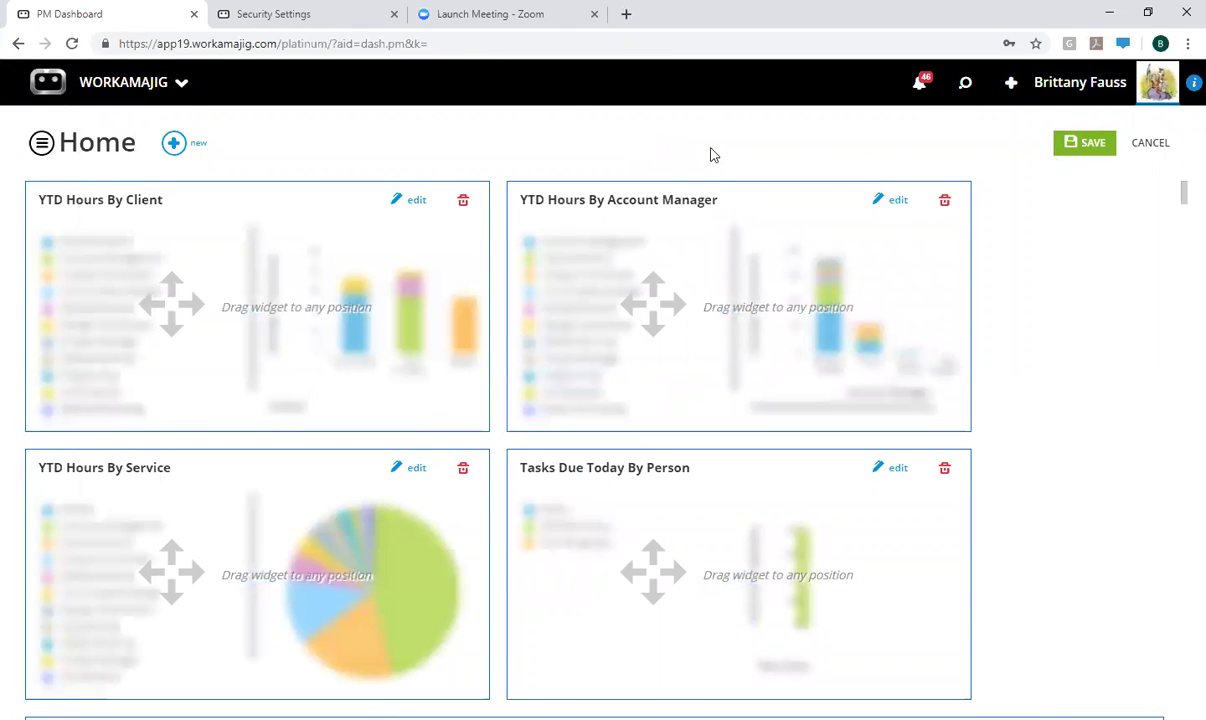
scroll(730, 258, "down", 1)
scroll(654, 315, "down", 8)
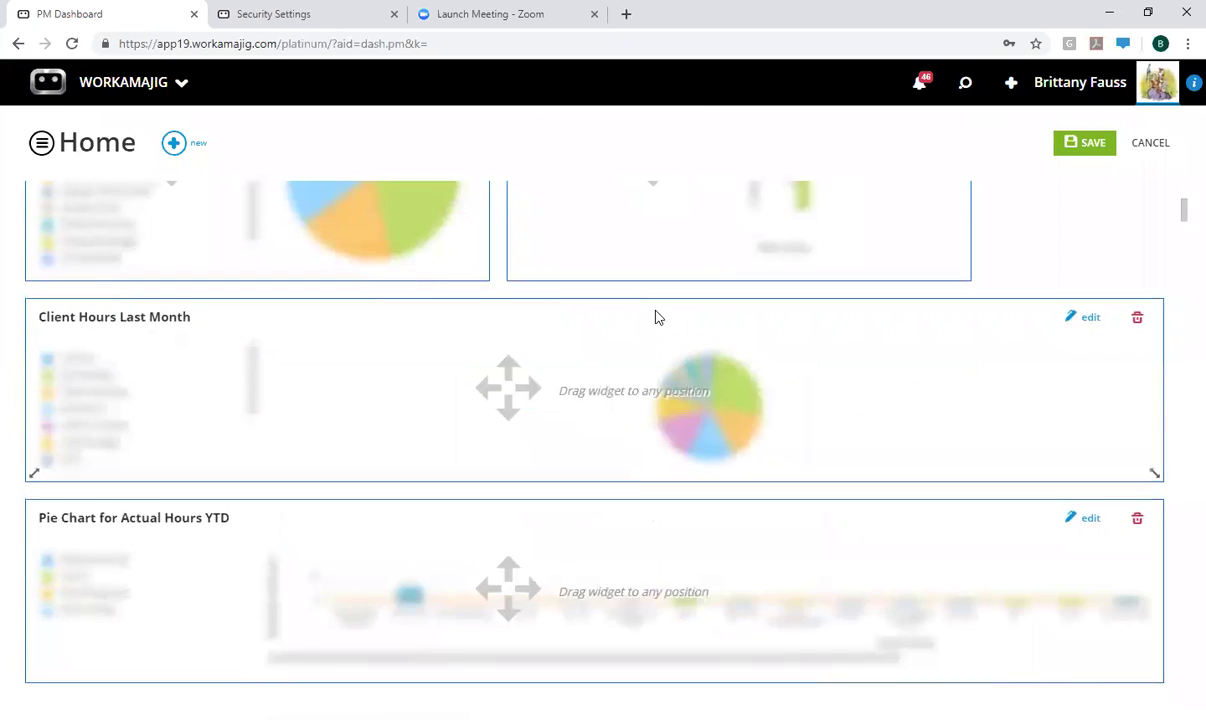
scroll(307, 348, "up", 3)
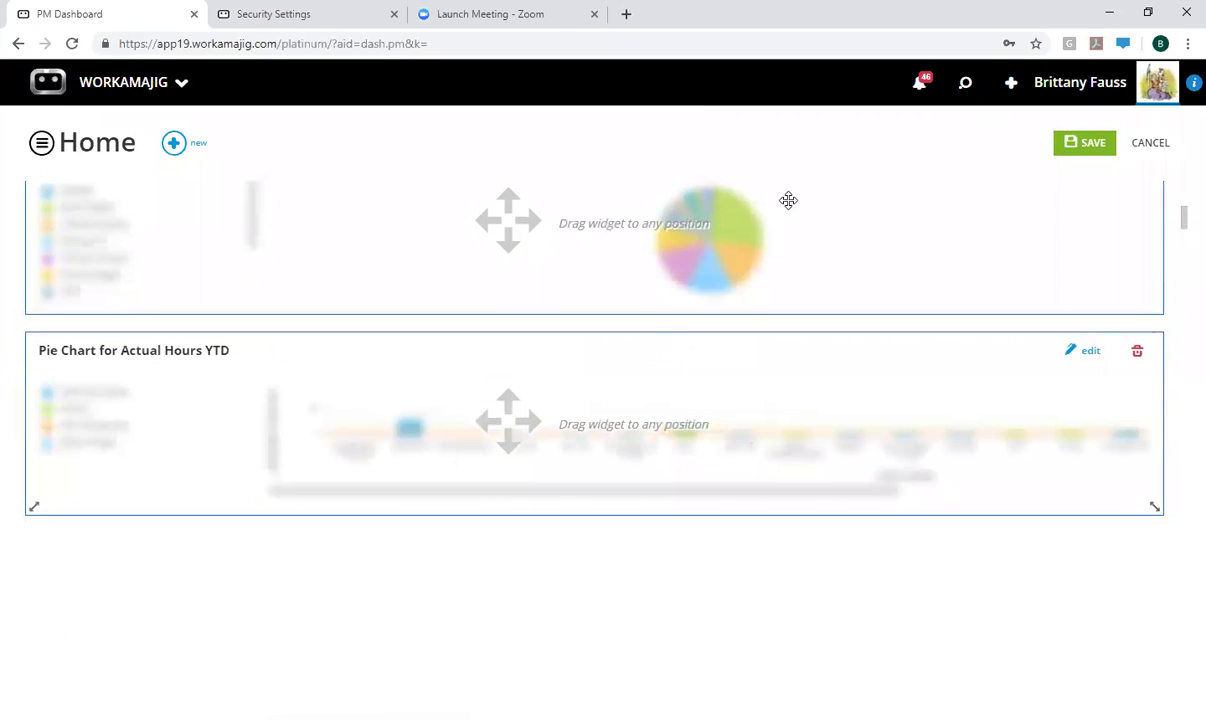
left_click(1100, 145)
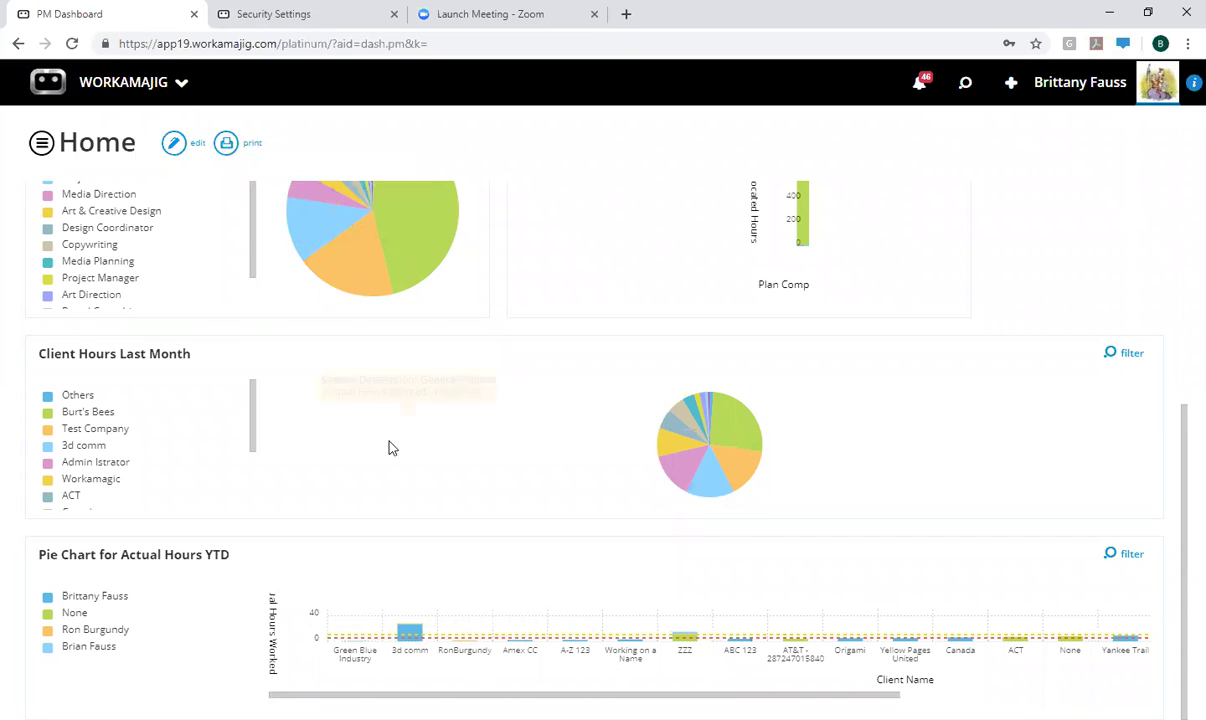
Step: Switch to the Client Related graph group and bring up its print dialog, then close the dialog
scroll(389, 443, "up", 5)
left_click(41, 142)
left_click(80, 215)
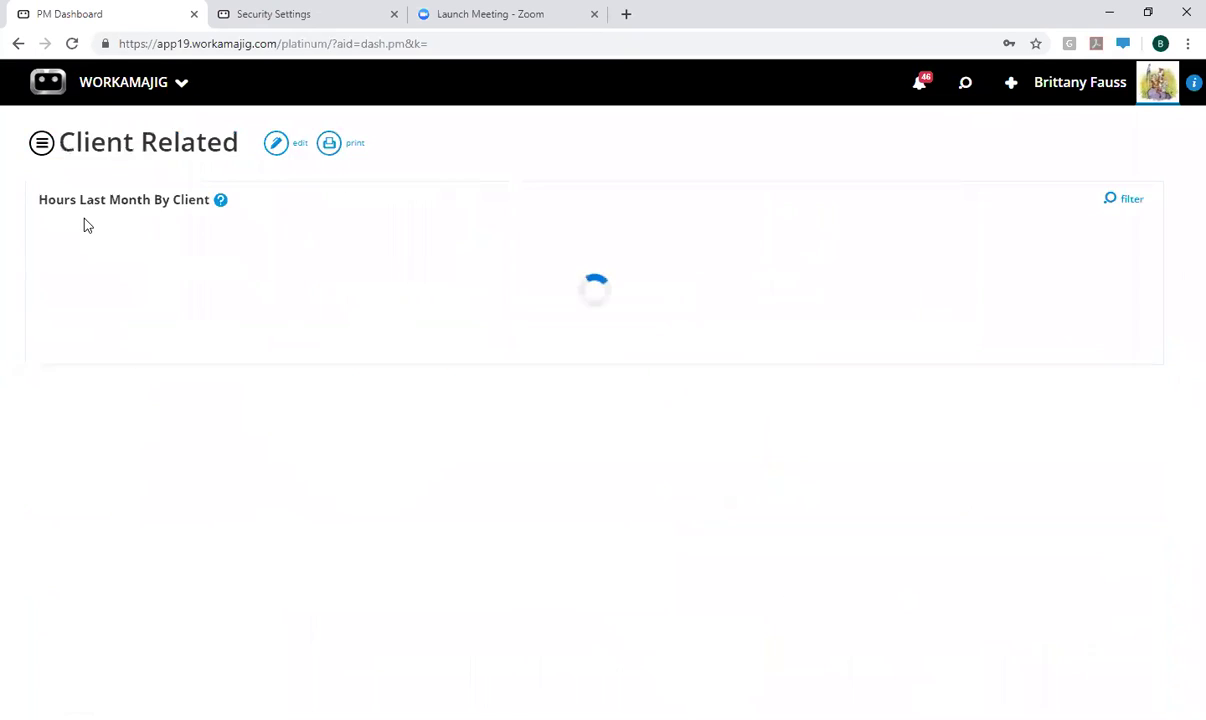
left_click(331, 147)
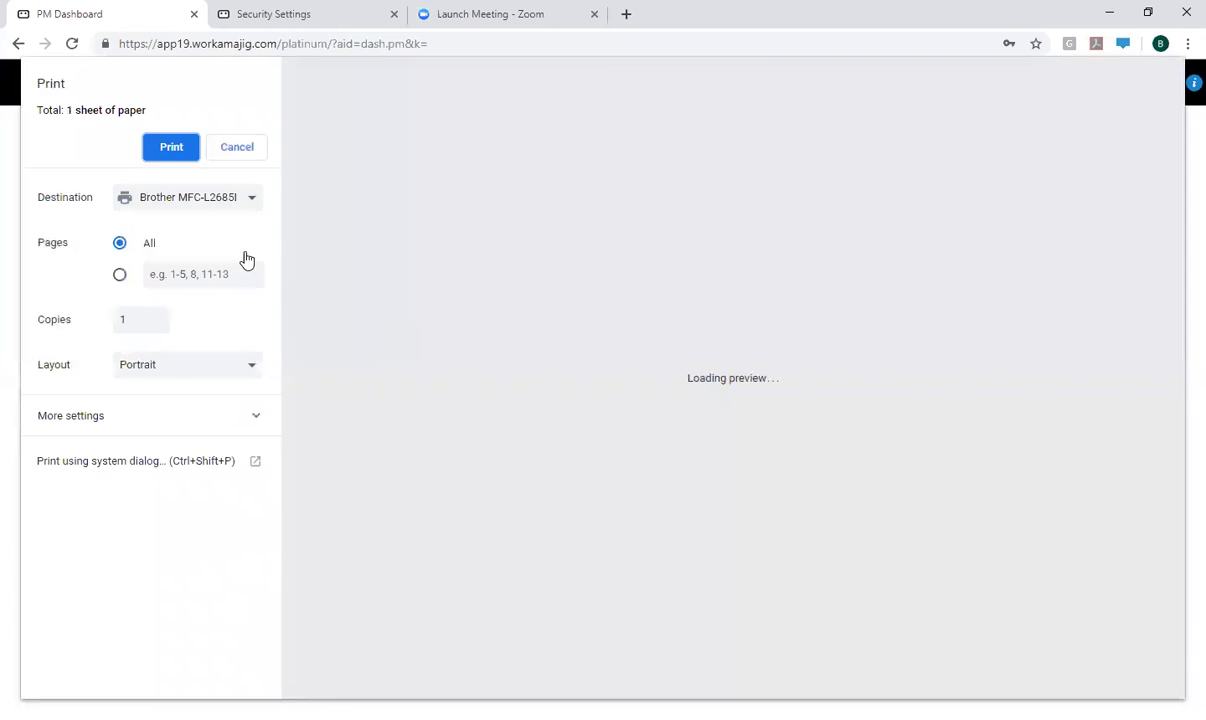
left_click(150, 150)
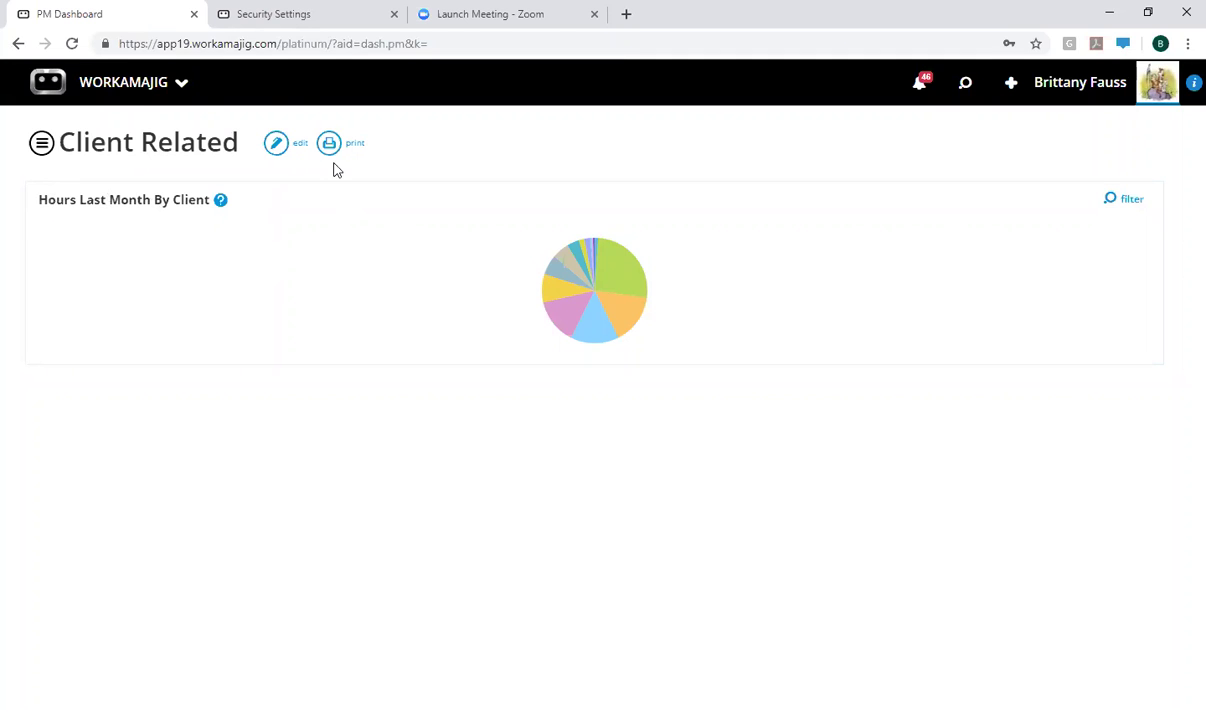
Step: Narrow the Hours Last Month By Client graph from its left edge in the Client Related group and save the layout
left_click(275, 143)
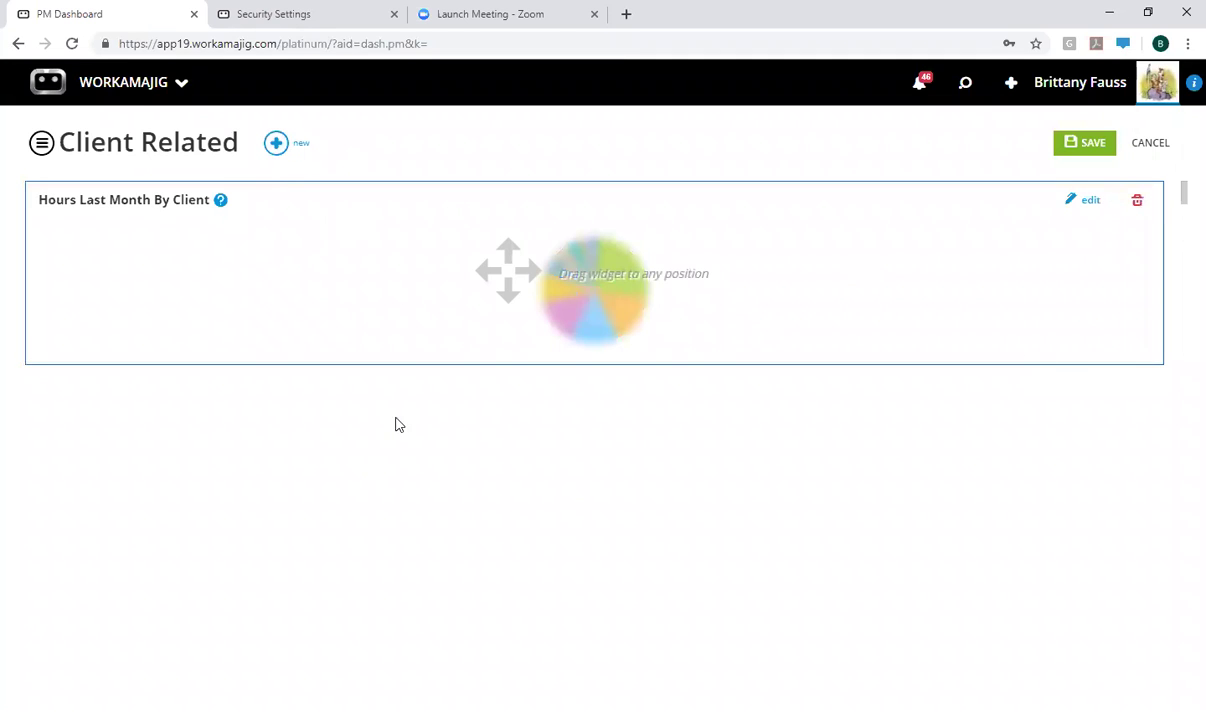
left_click_drag(35, 355, 135, 495)
left_click_drag(135, 549, 138, 366)
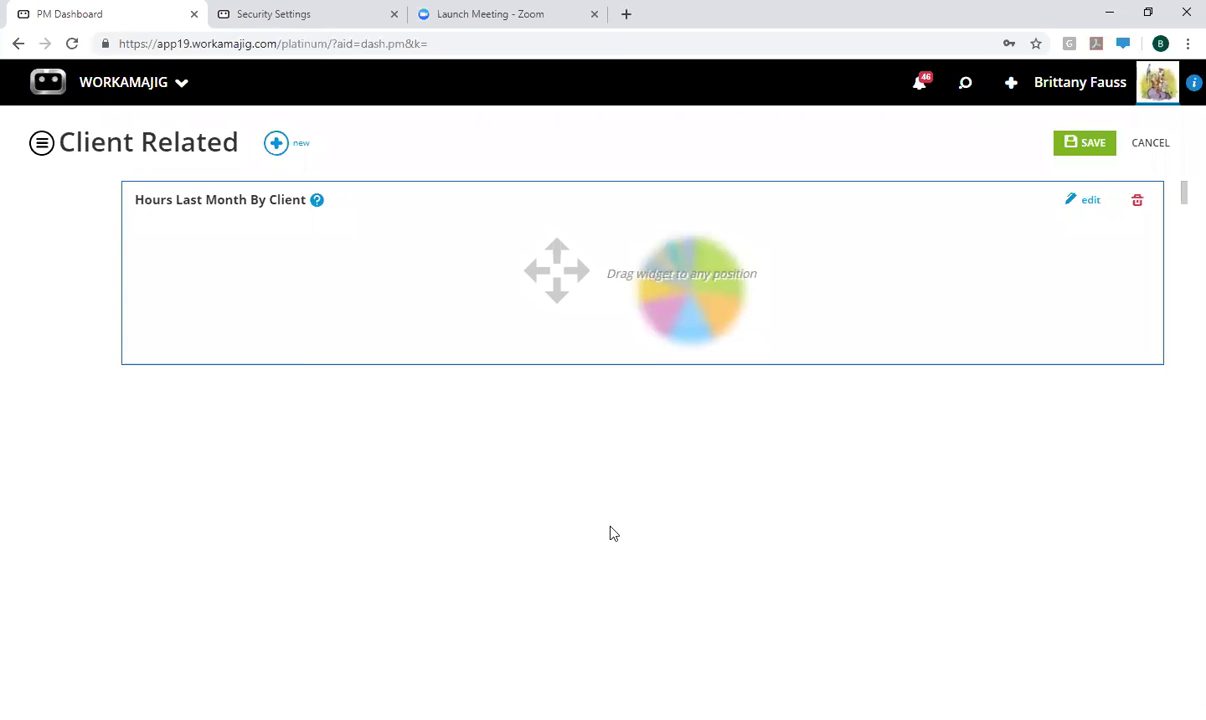
left_click(1088, 143)
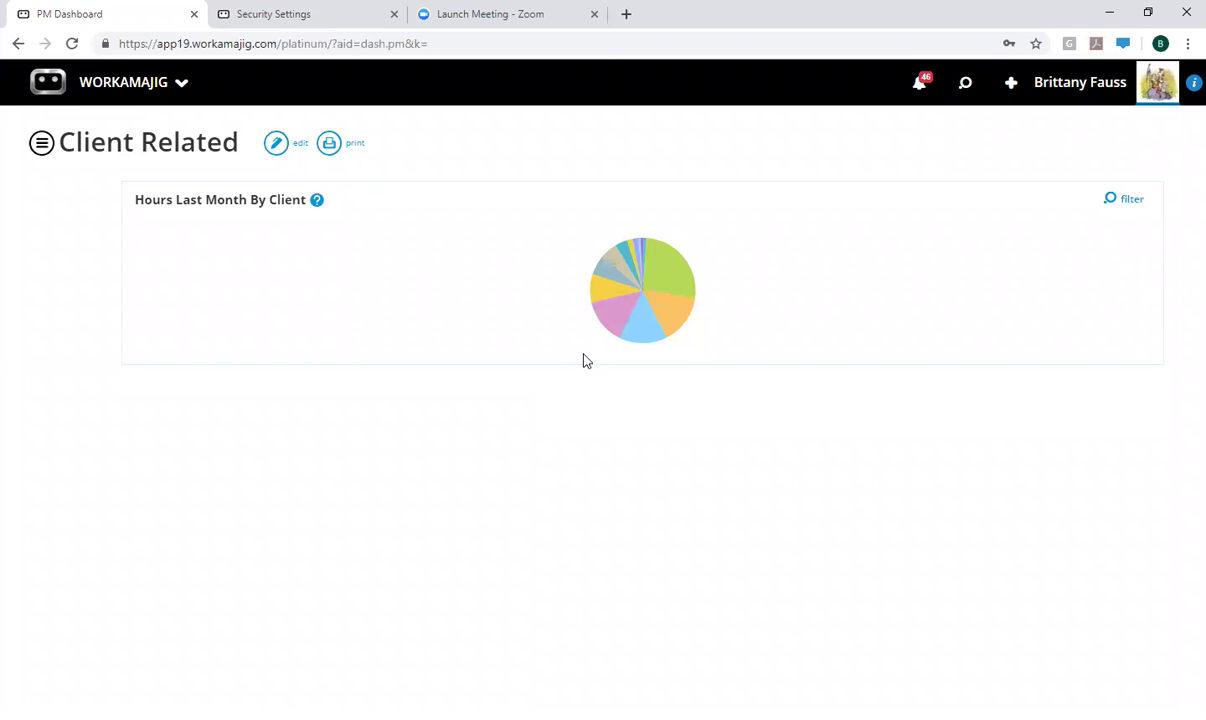
Step: Return to the Home graph group and inspect Test Company's Account Management segment in the YTD Hours By Client graph
left_click(42, 144)
left_click(65, 186)
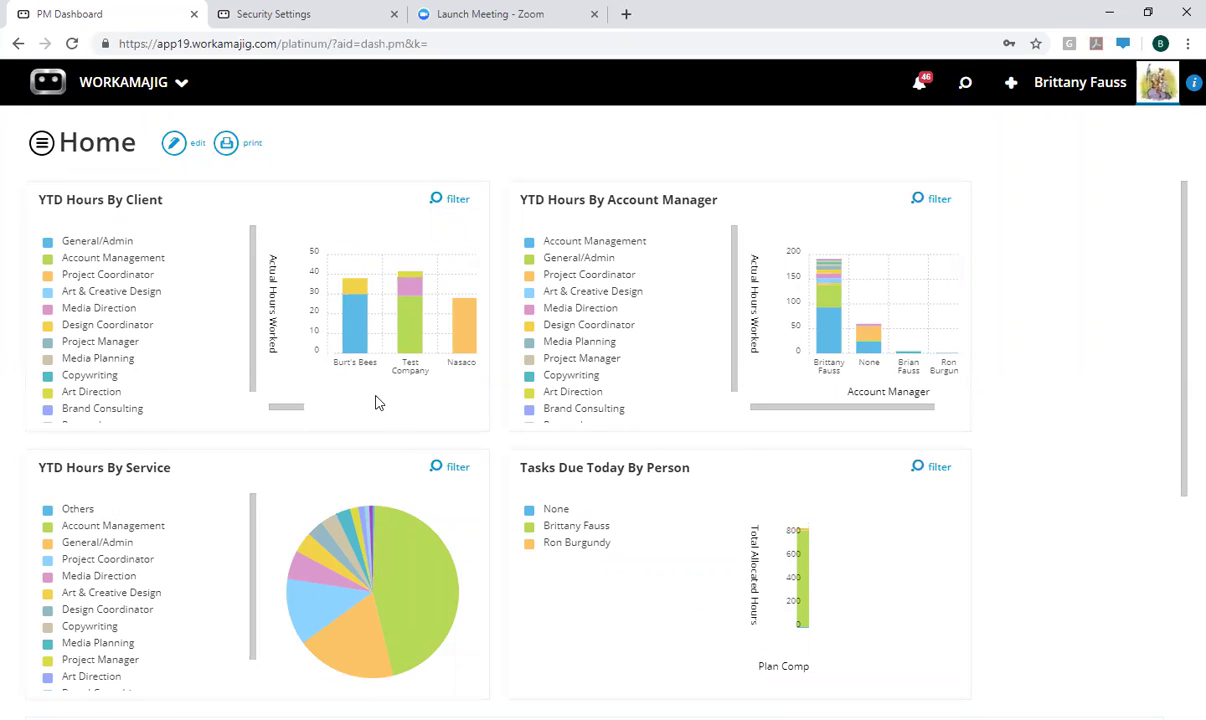
mouse_move(417, 351)
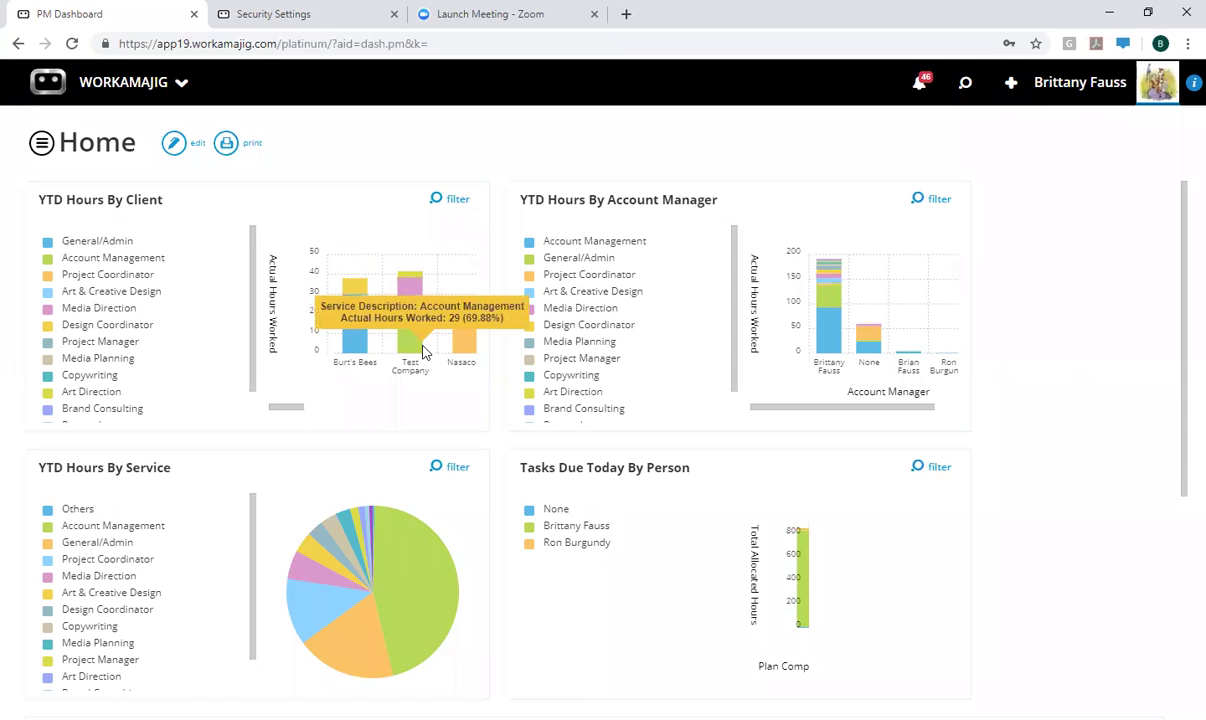